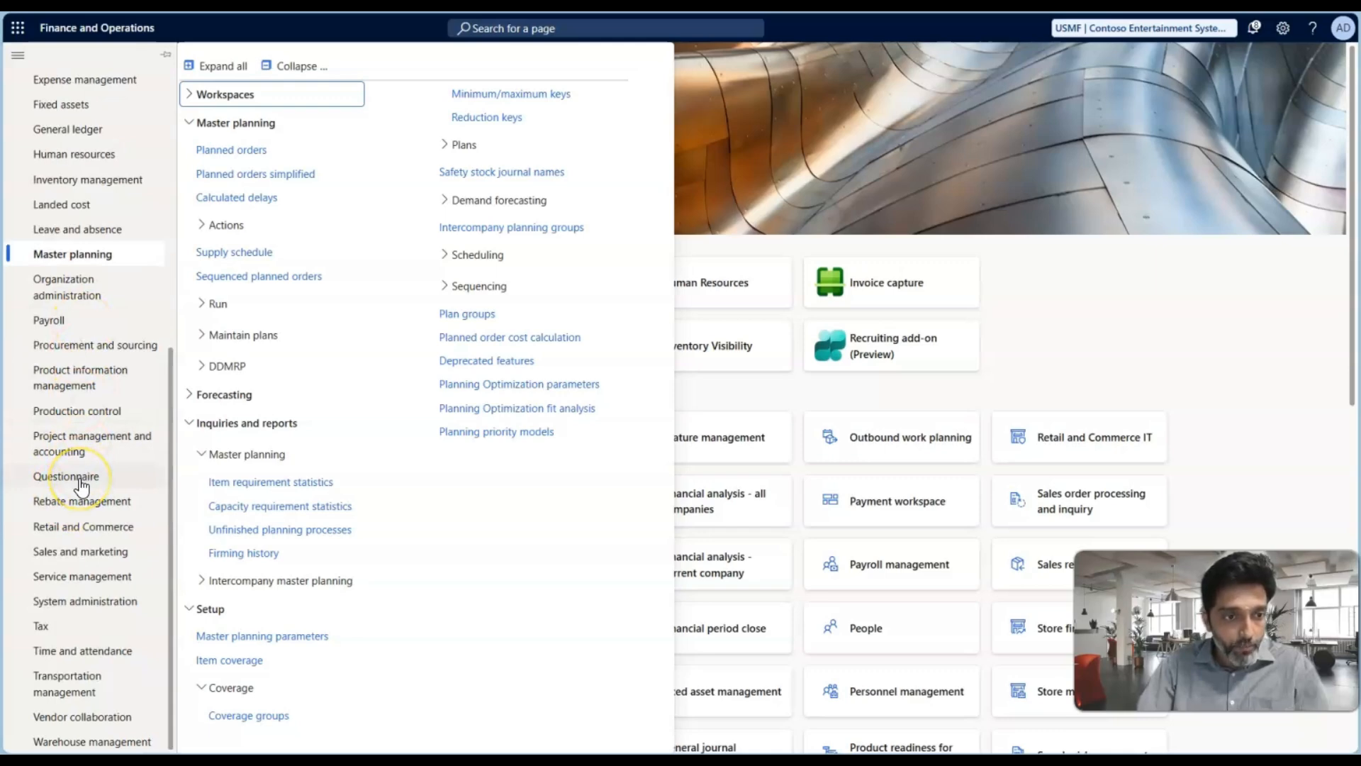
Open the released products list in Product information management and filter the item number to contain "test"
left_click(90, 376)
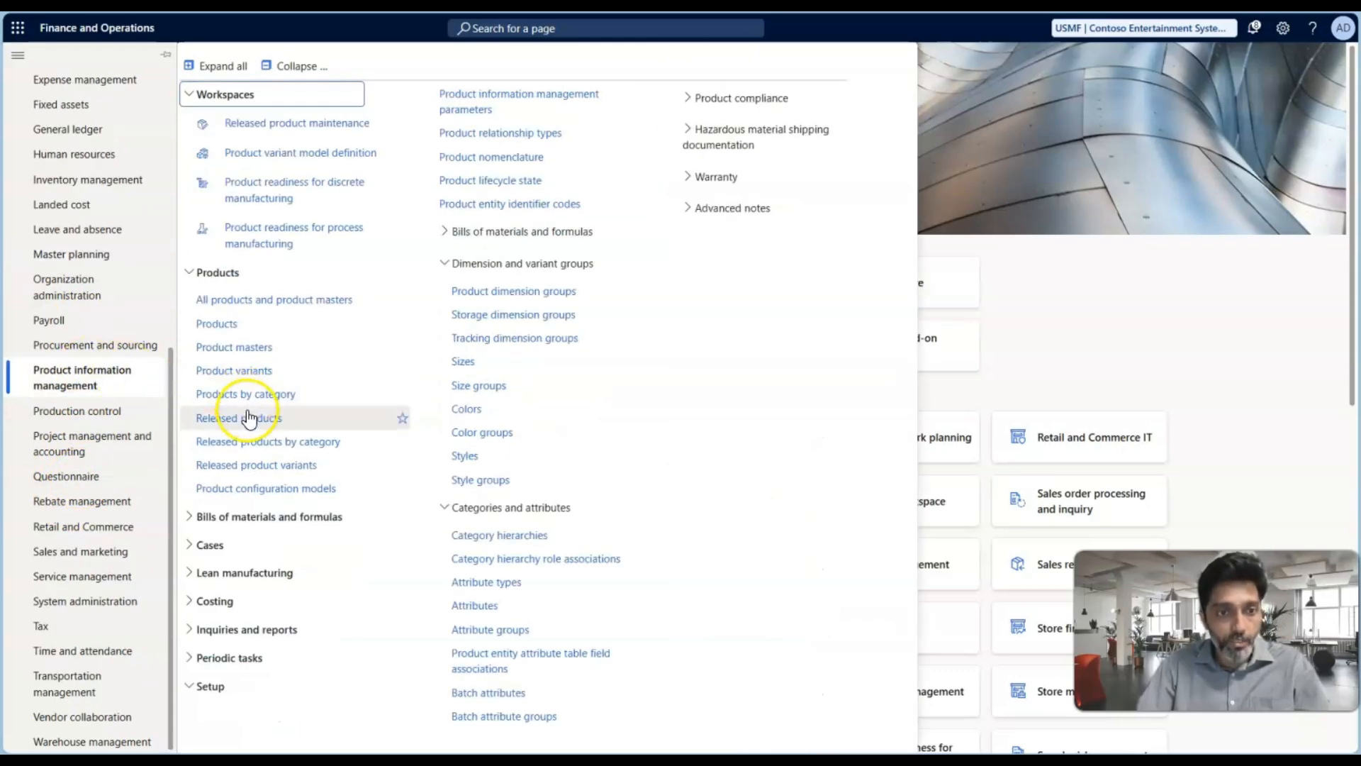
left_click(247, 409)
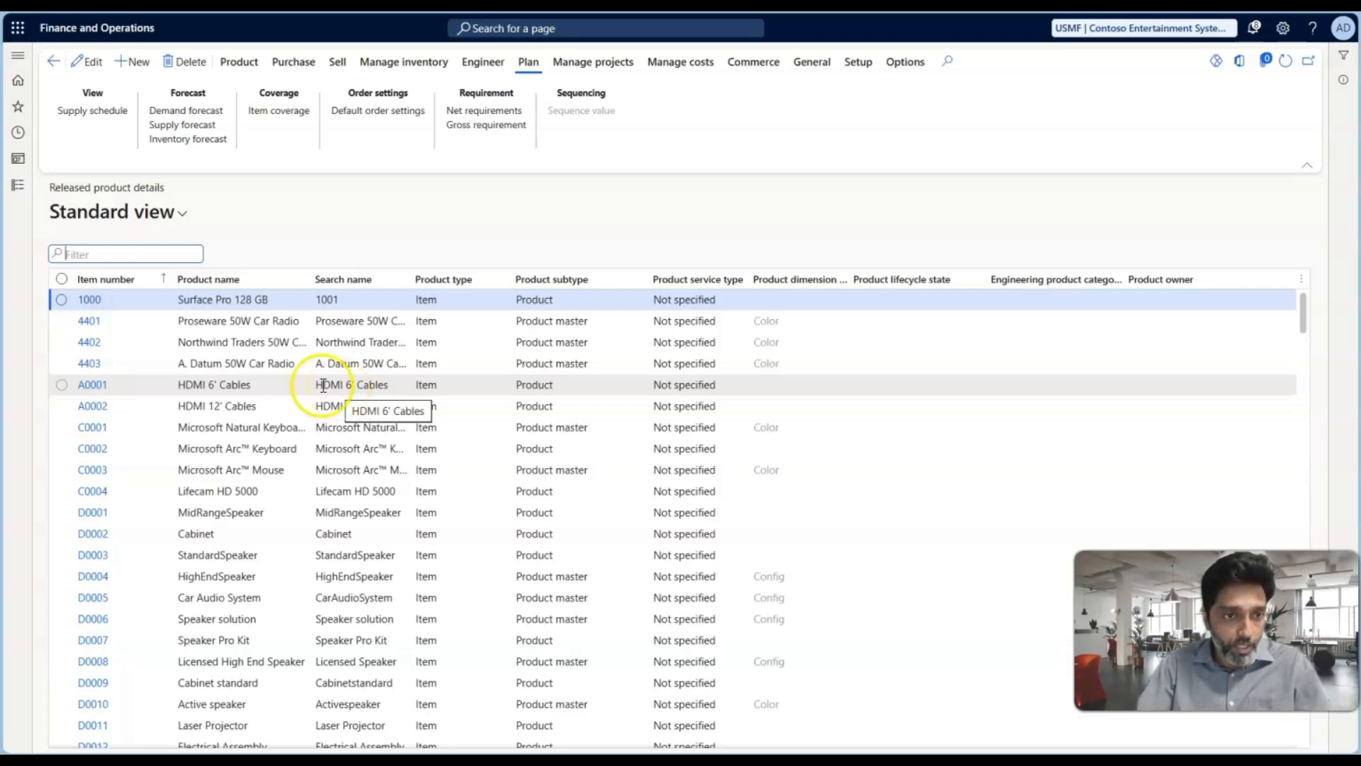
left_click(148, 280)
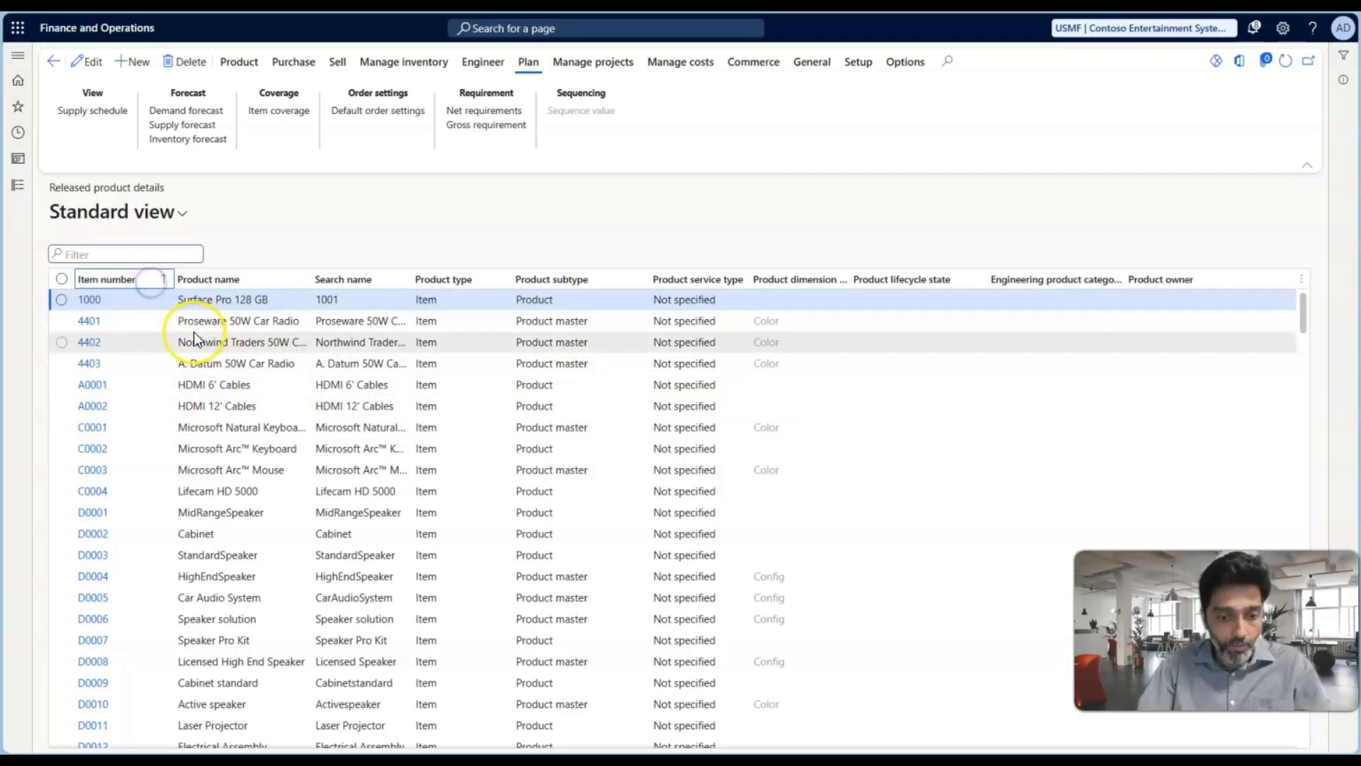
type("test")
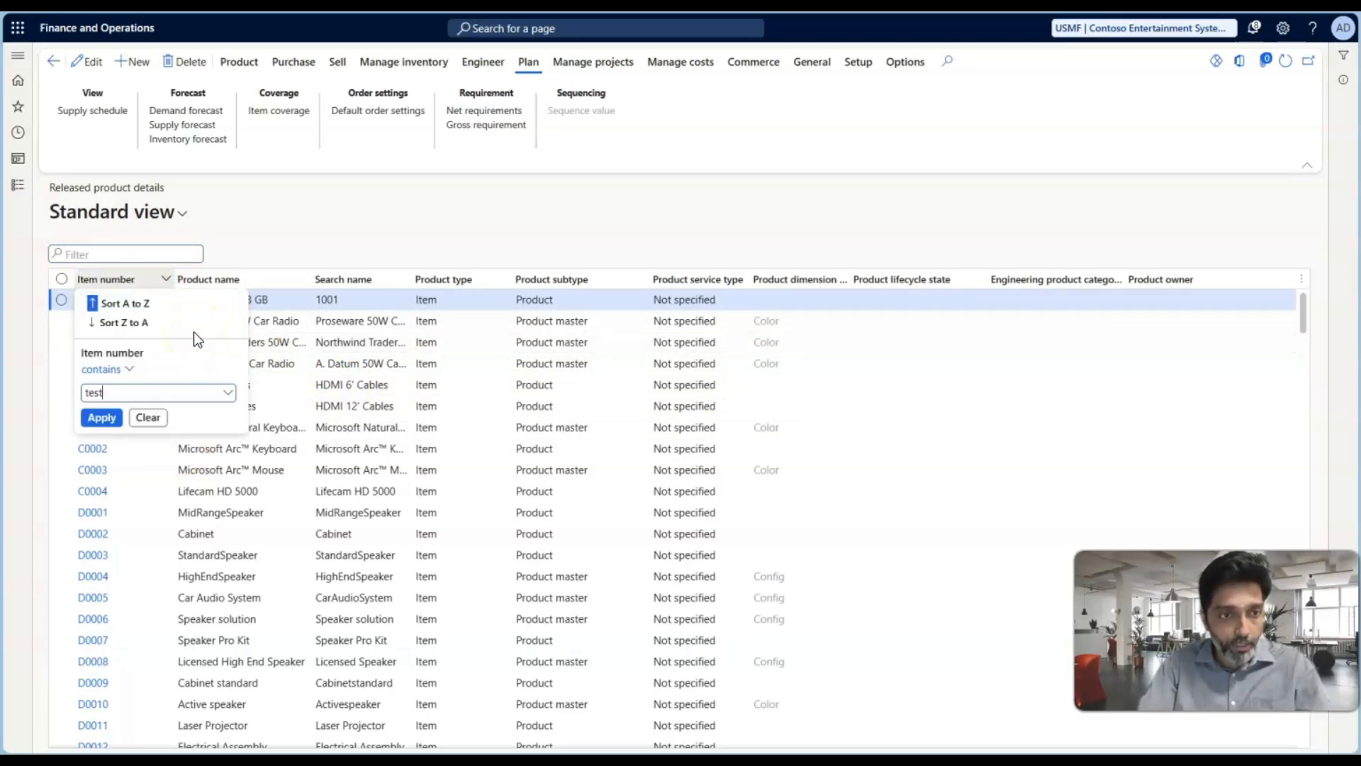
key("Return")
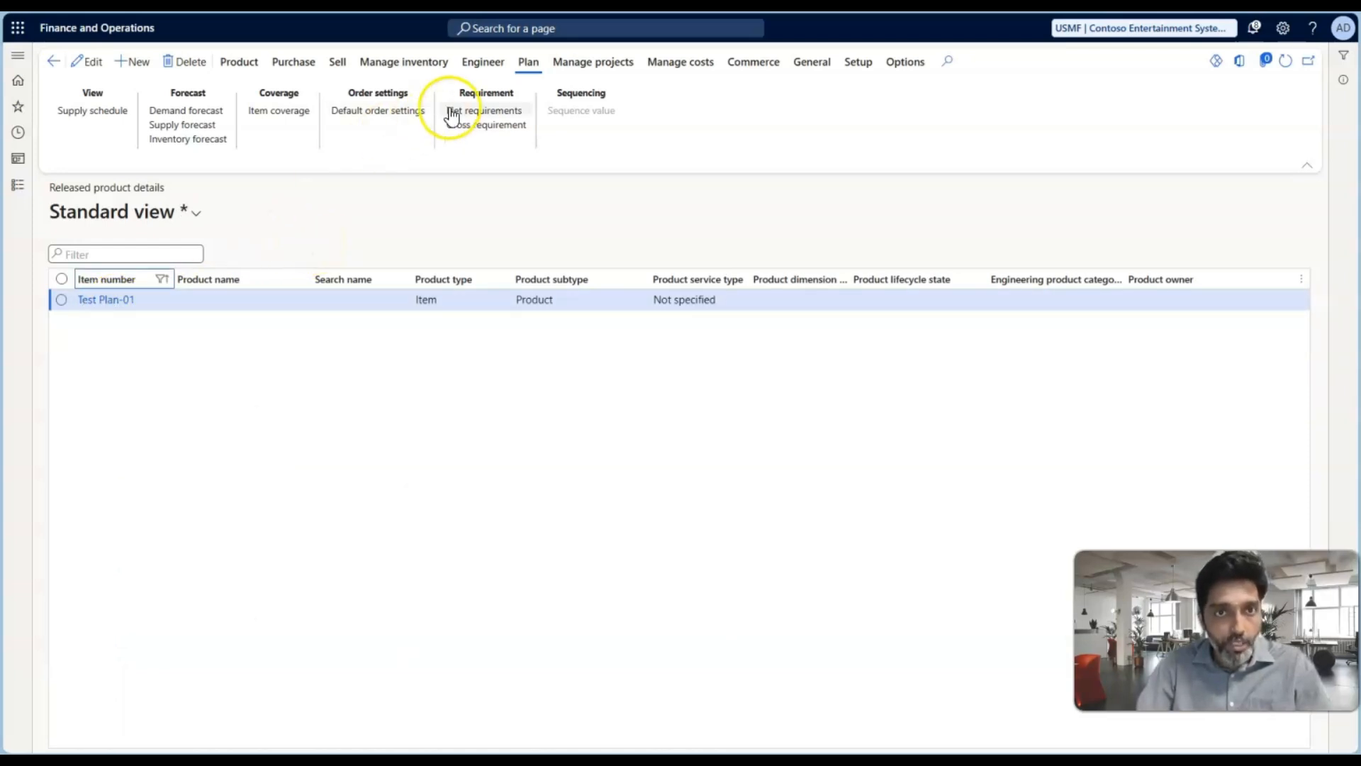
Add an item coverage record for Test Plan-01 with the override of coverage group settings enabled, then return to the product list
left_click(291, 111)
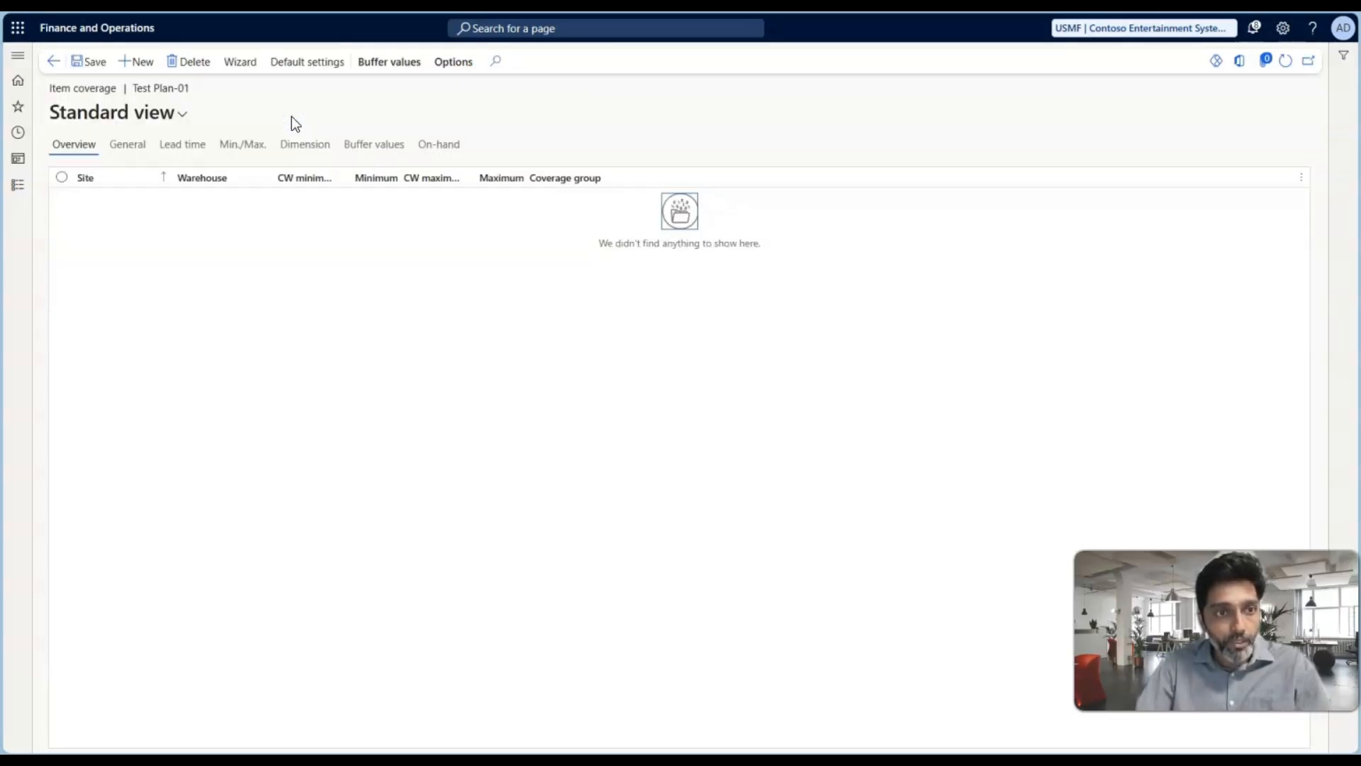
left_click(139, 58)
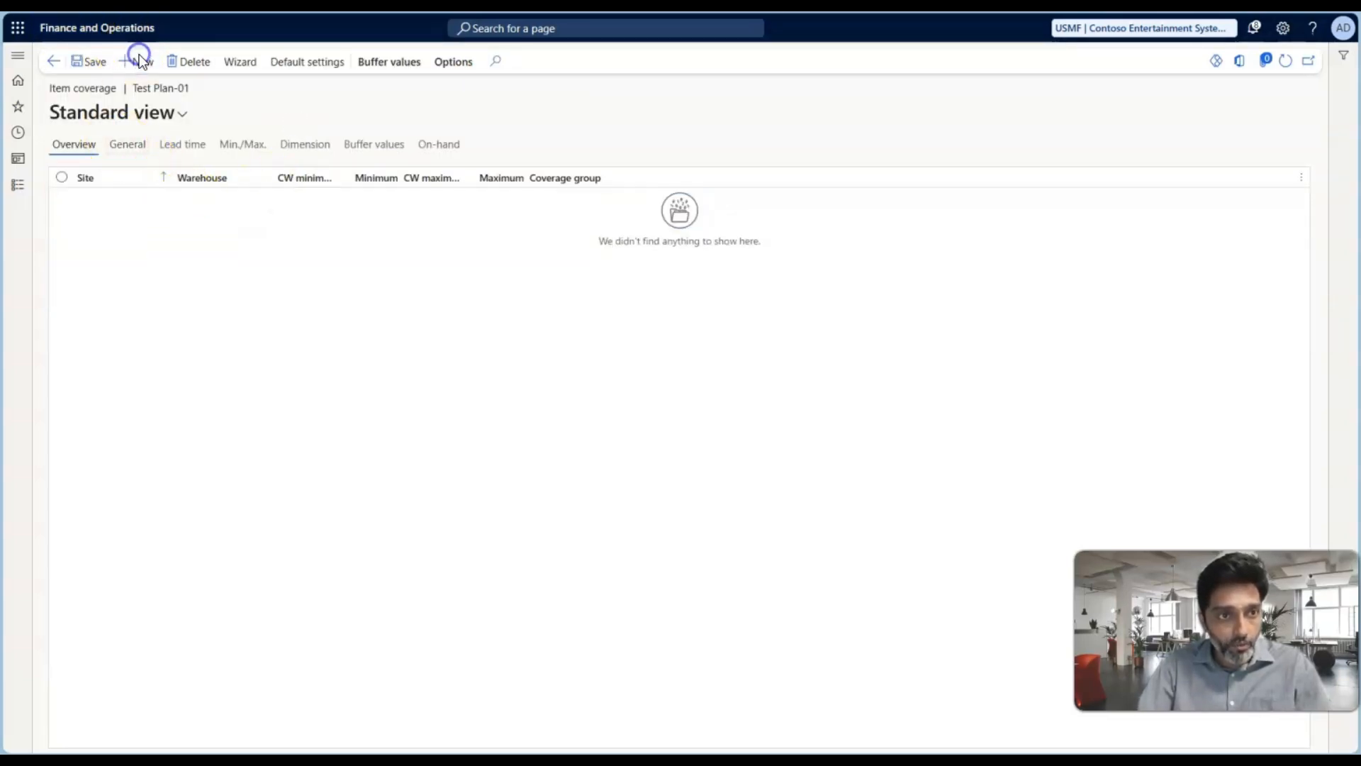
left_click(128, 149)
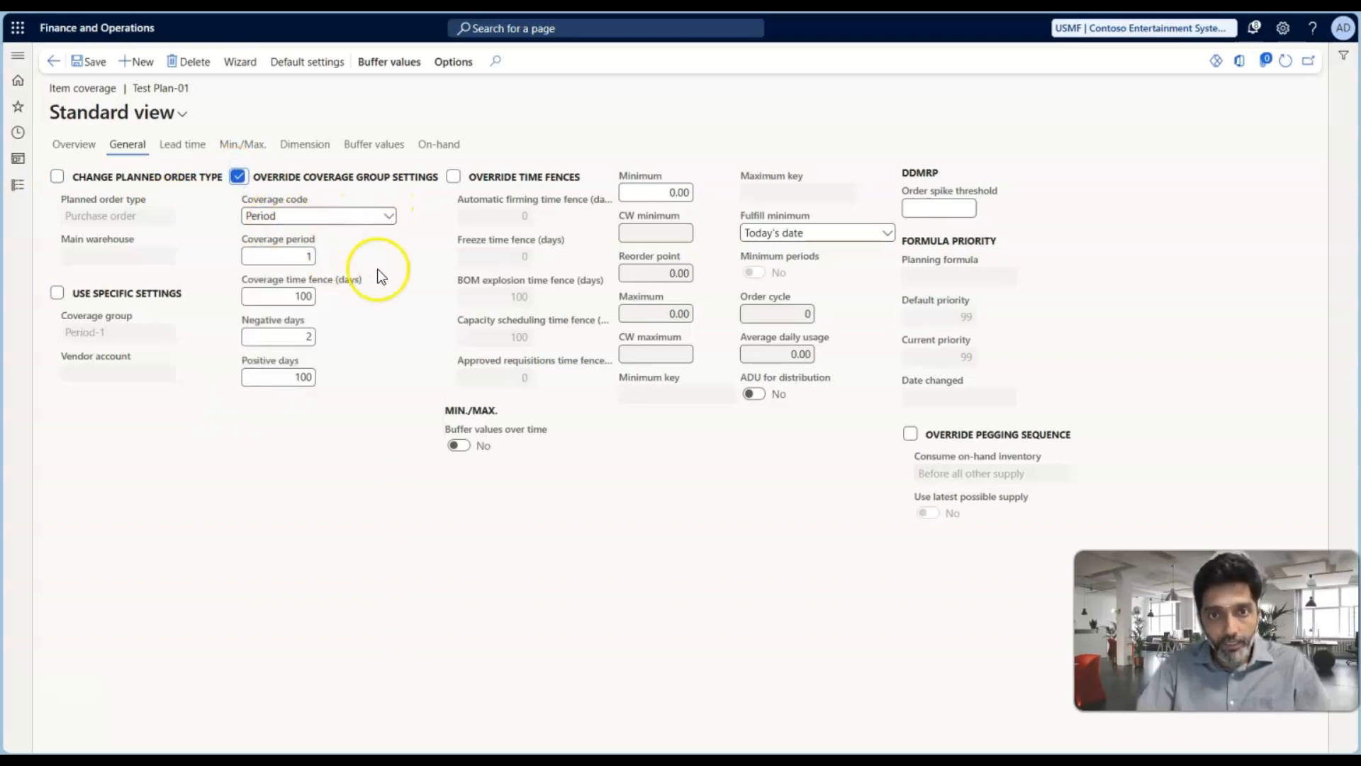
left_click(237, 177)
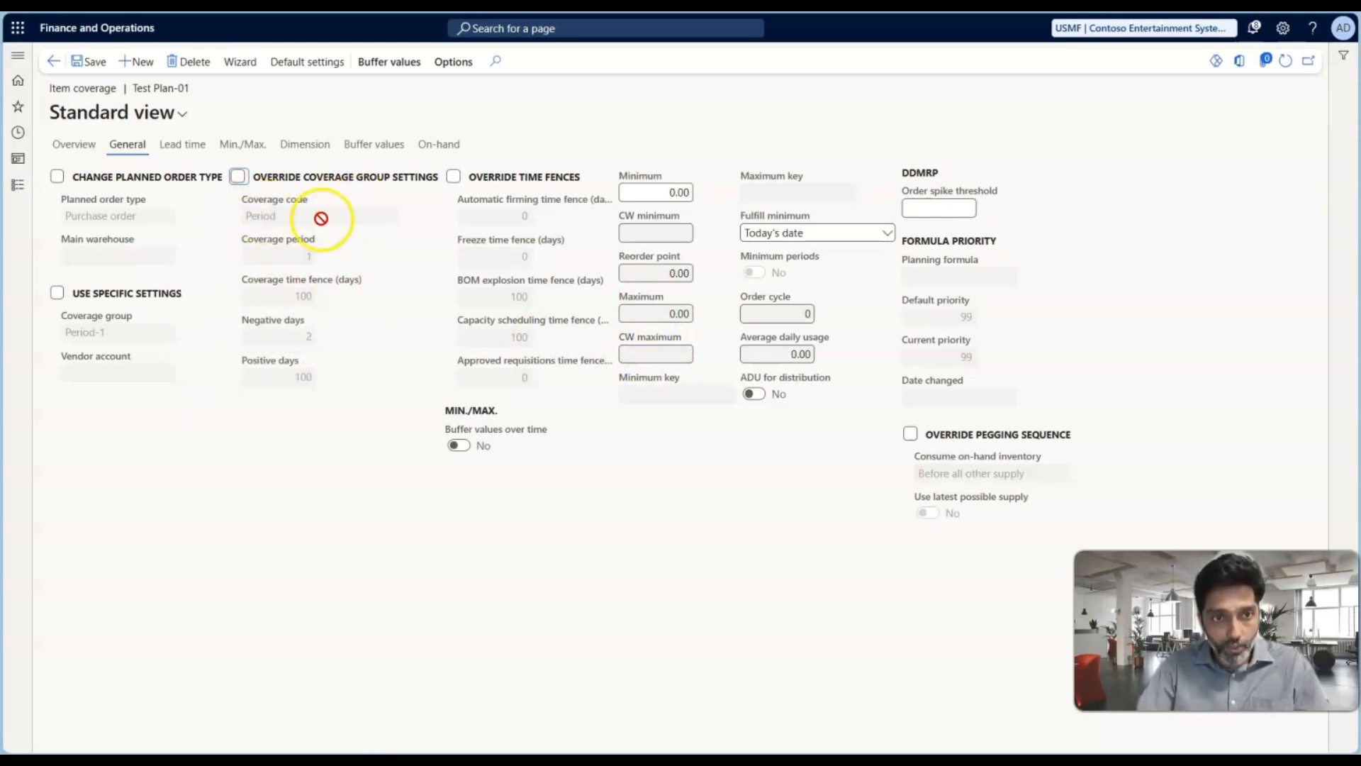
left_click(239, 177)
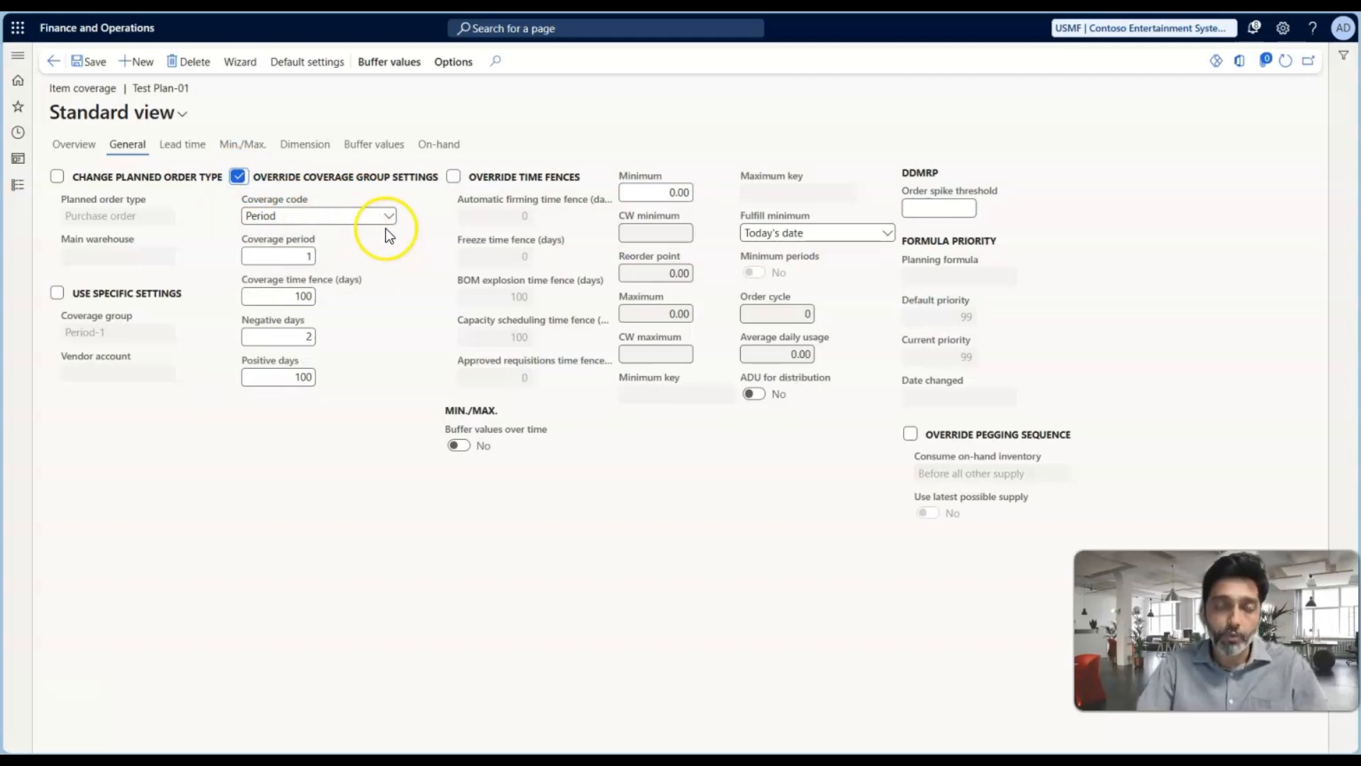
left_click(53, 61)
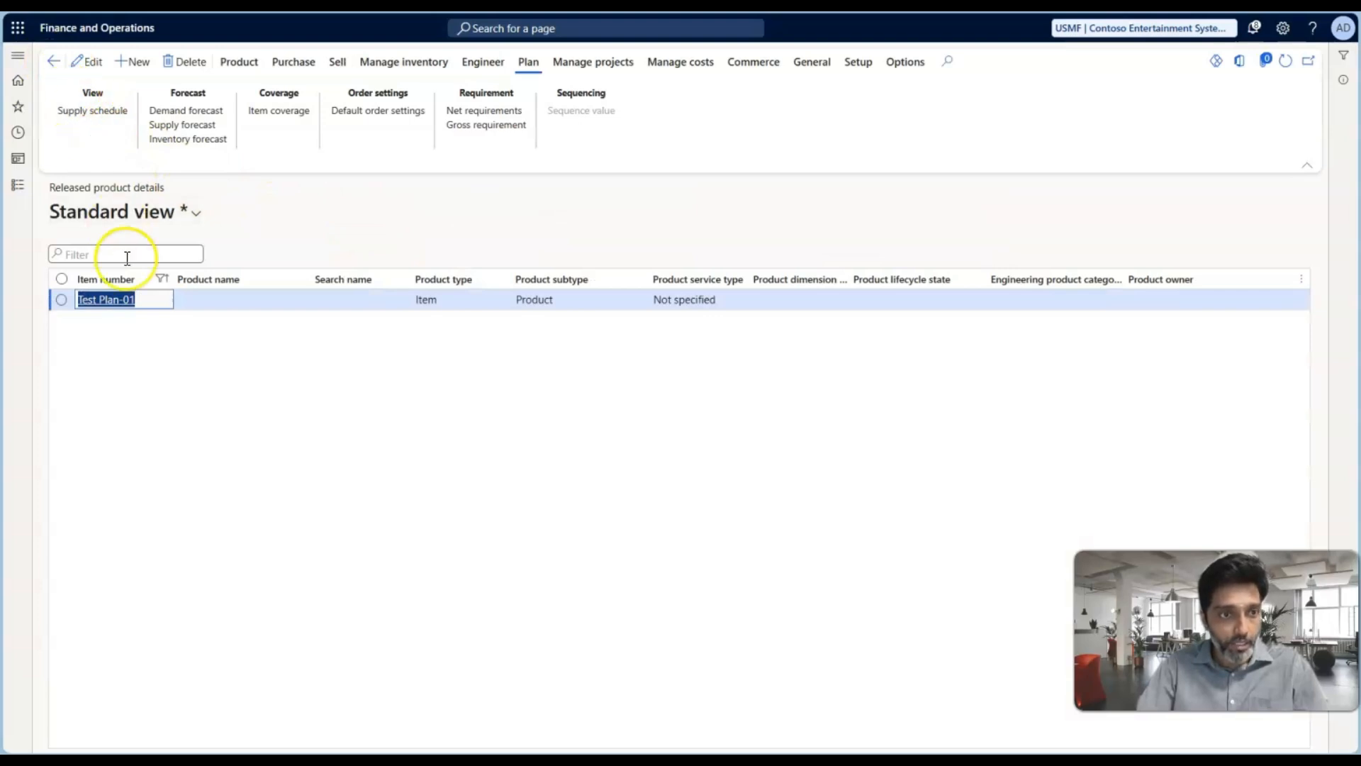
Open the Test Plan-01 product details and view the settings of its assigned coverage group, Period-1
left_click(110, 299)
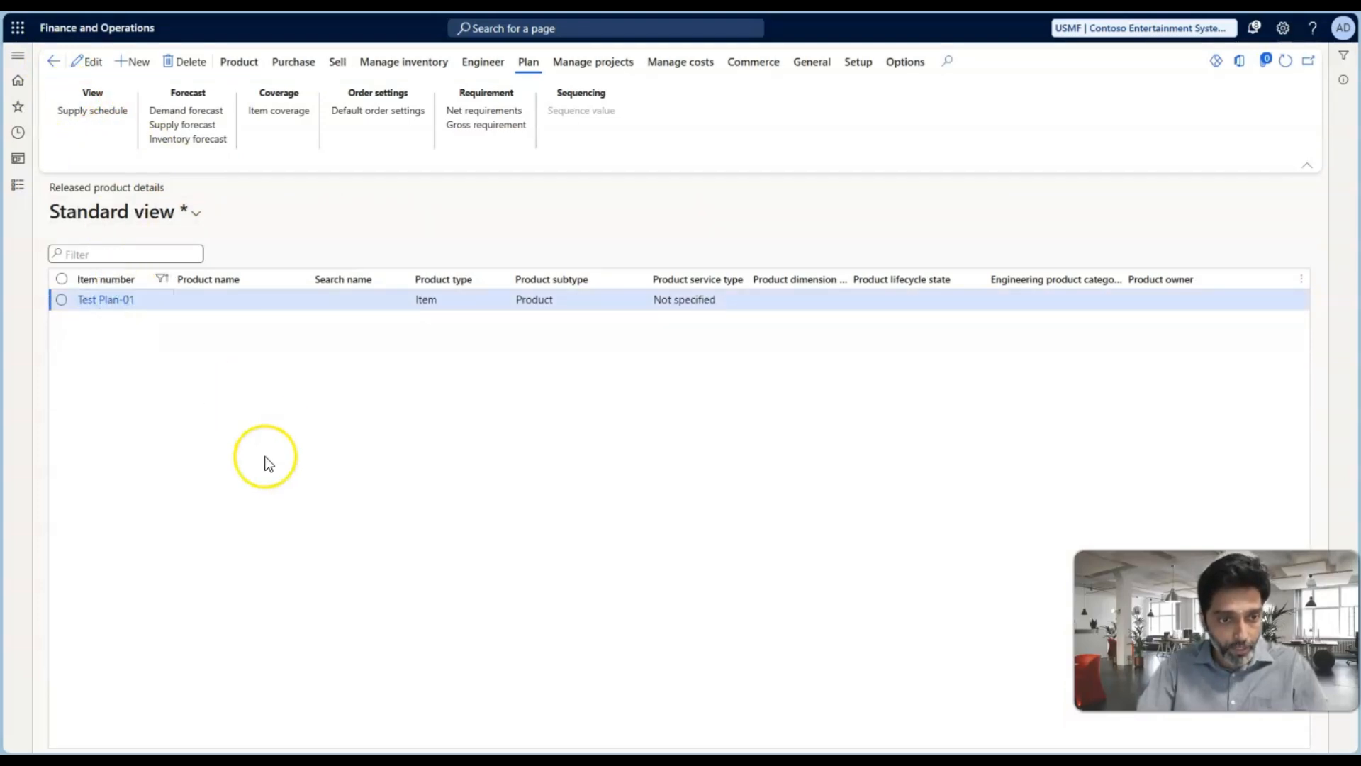
scroll(169, 514, "down", 5)
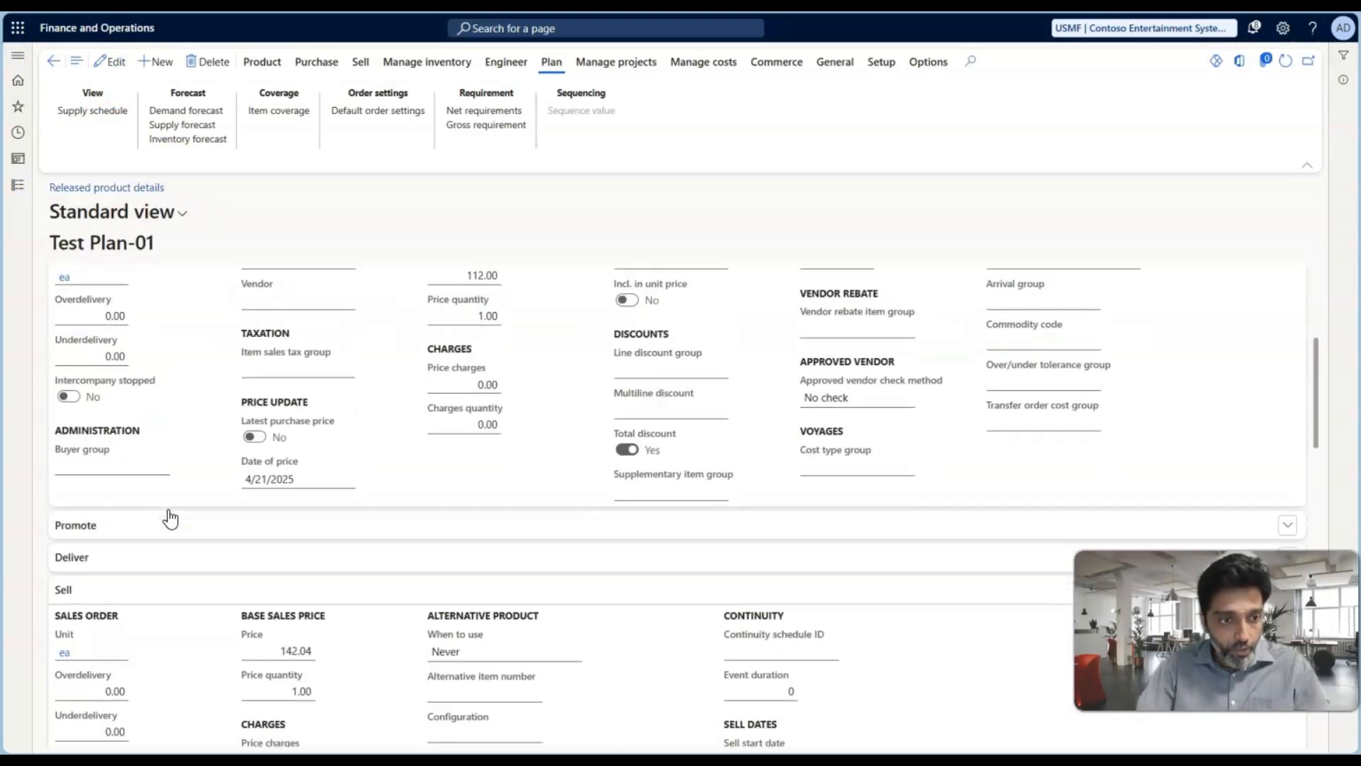
scroll(170, 520, "down", 10)
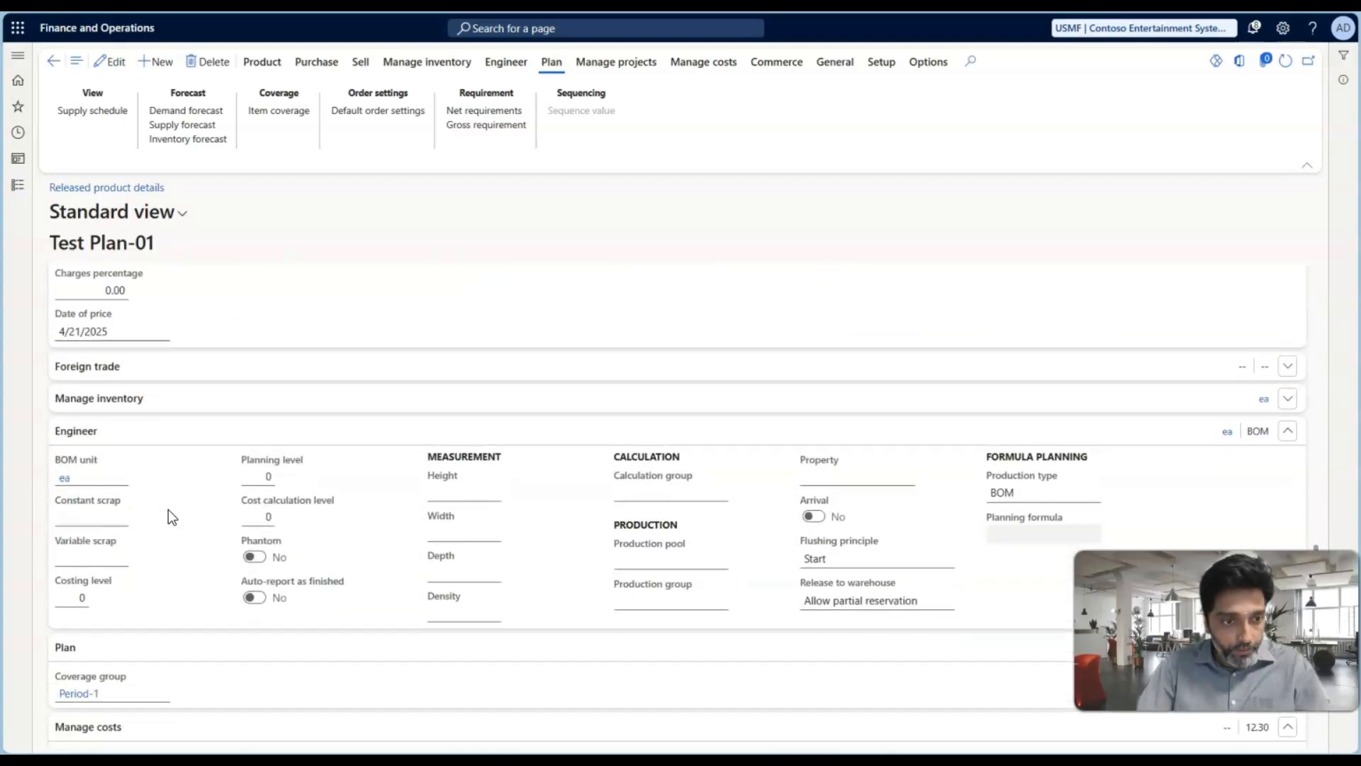
scroll(168, 509, "down", 3)
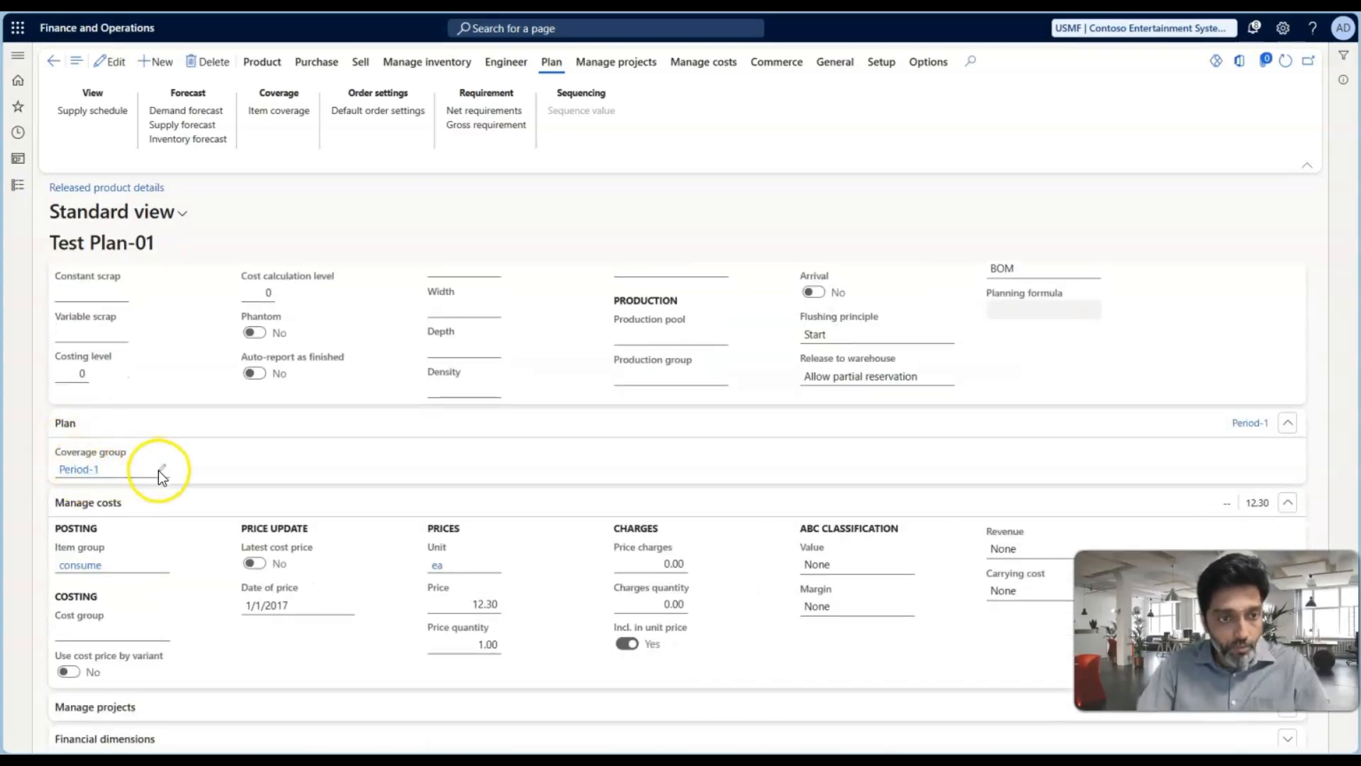
left_click(160, 474)
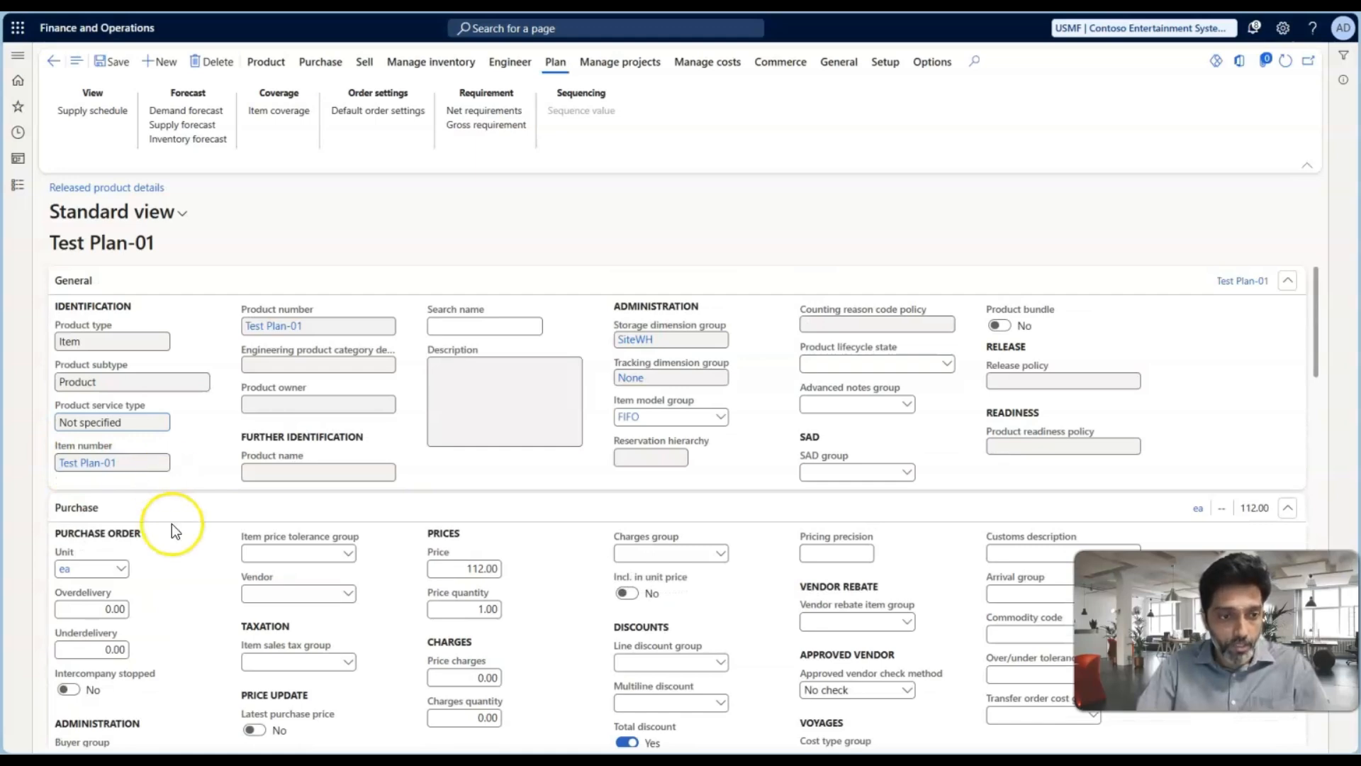
scroll(172, 523, "down", 3)
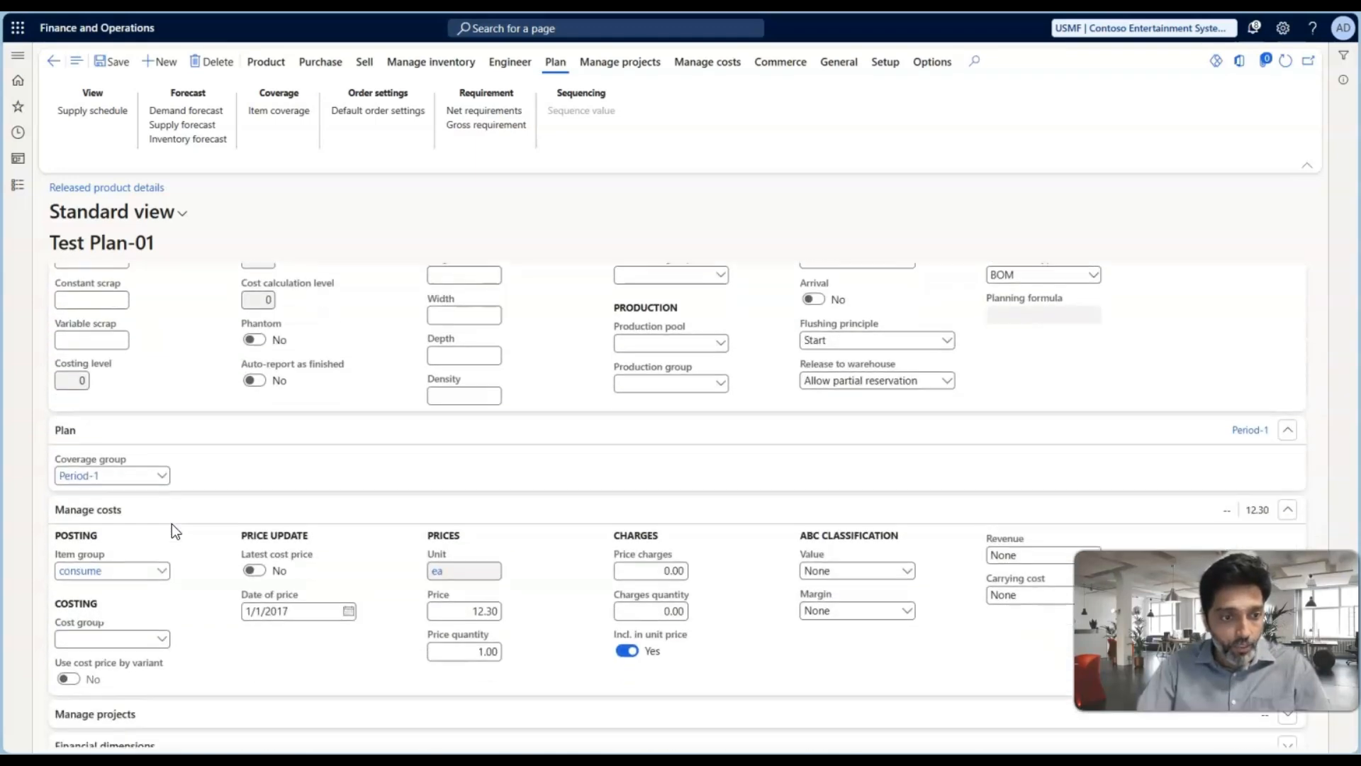
left_click(96, 474)
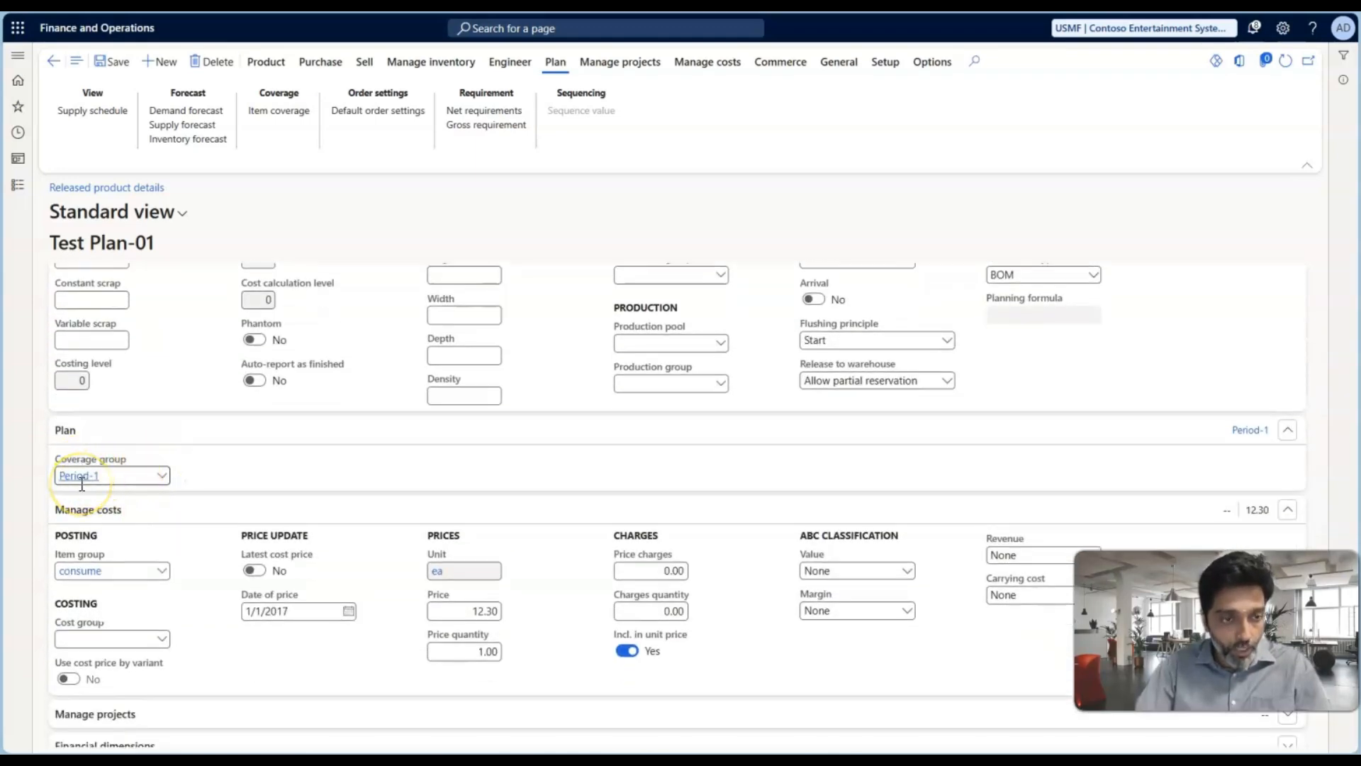
left_click(79, 475)
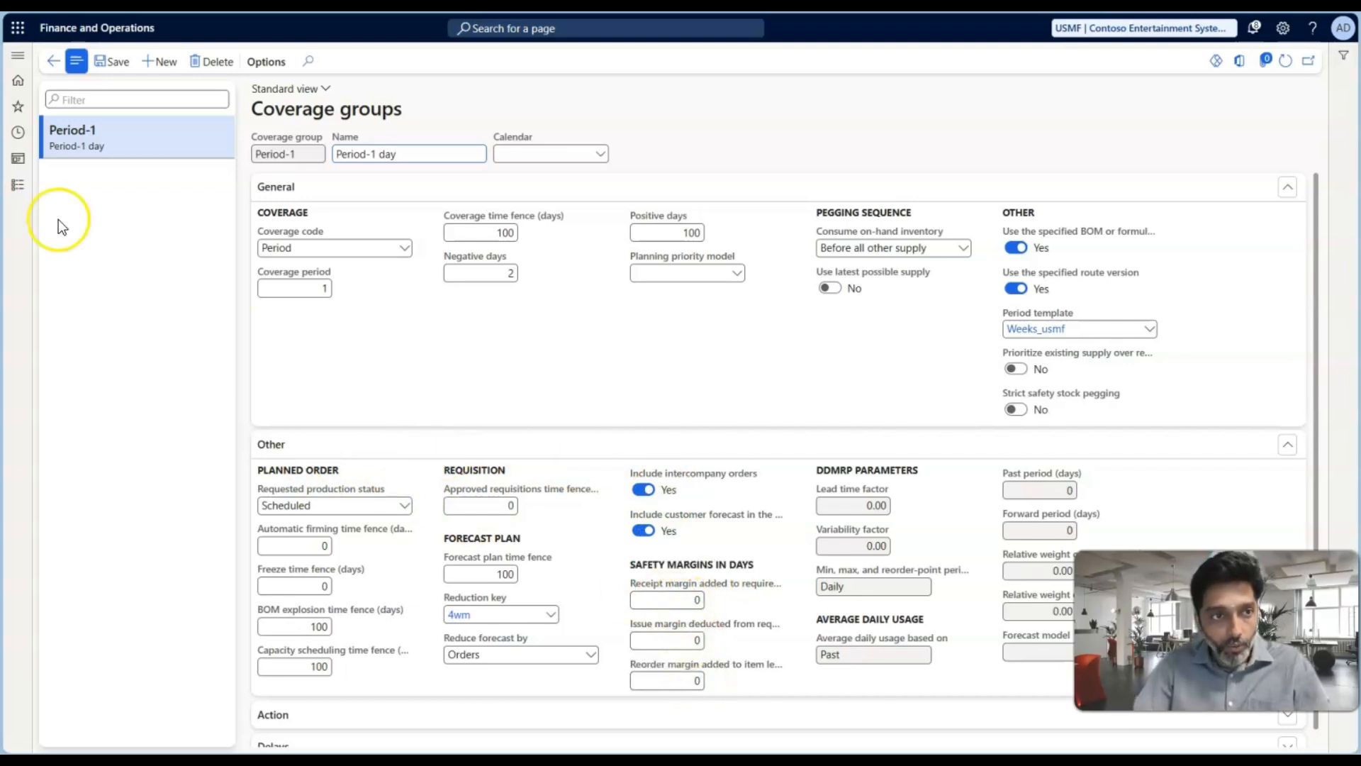
Open the list of all sales orders in the Sales and marketing module
left_click(20, 195)
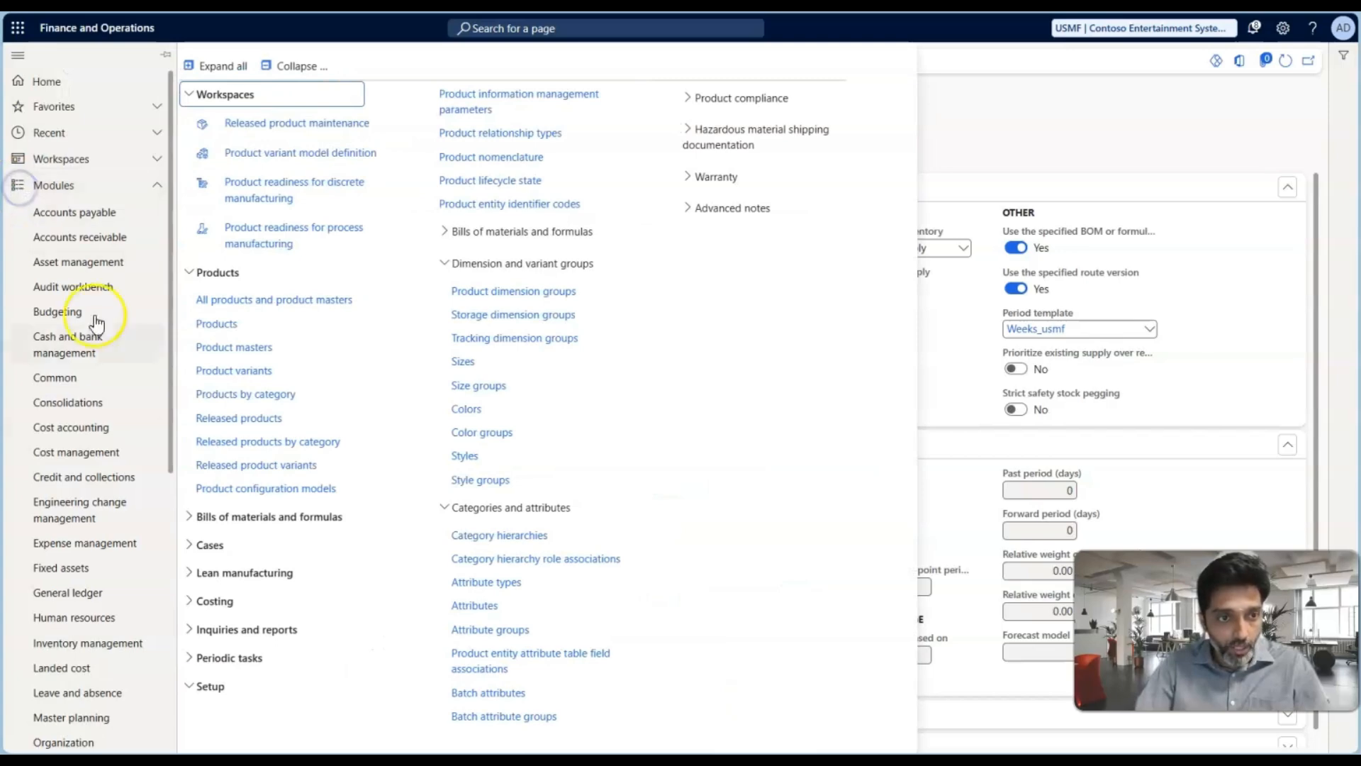
scroll(85, 340, "down", 5)
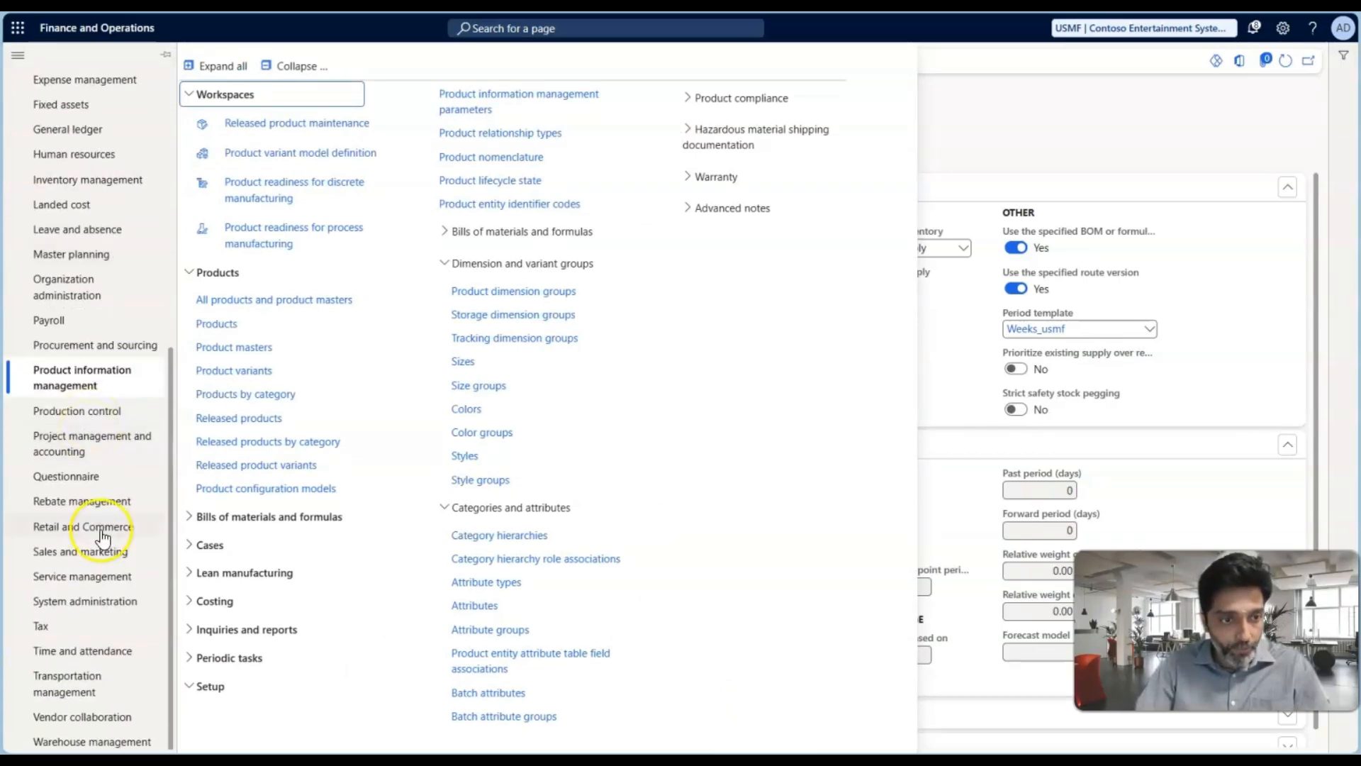
left_click(79, 552)
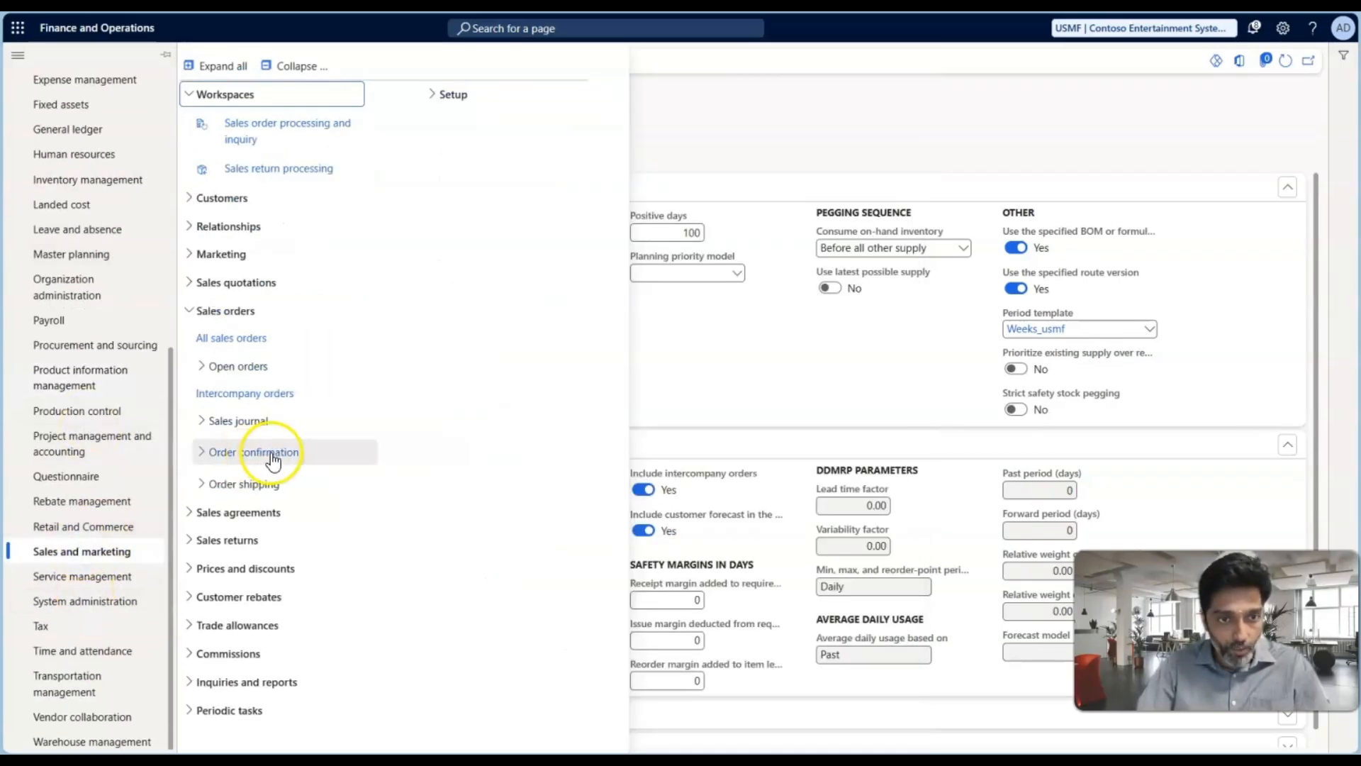
left_click(246, 338)
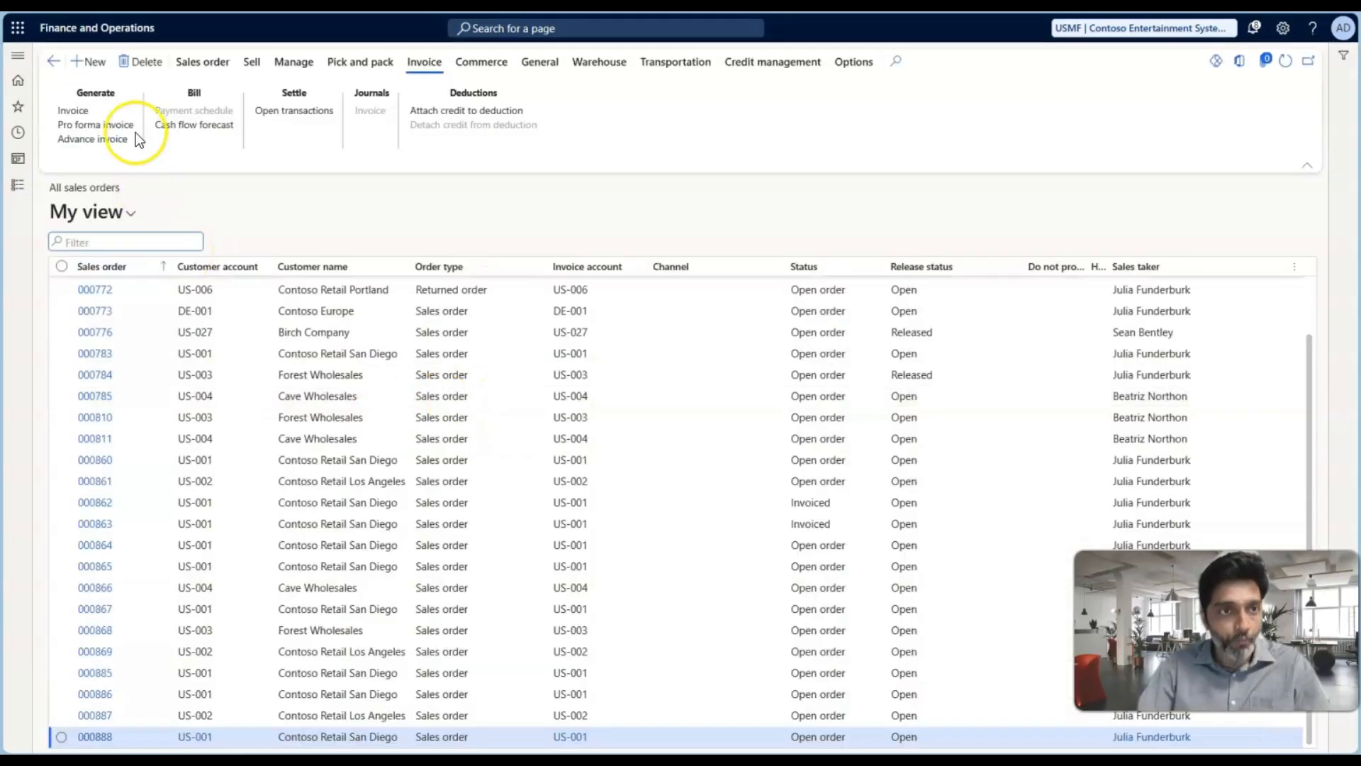
Create a sales order for the customer Contoso Retail Los Angeles with warehouse 41
left_click(100, 61)
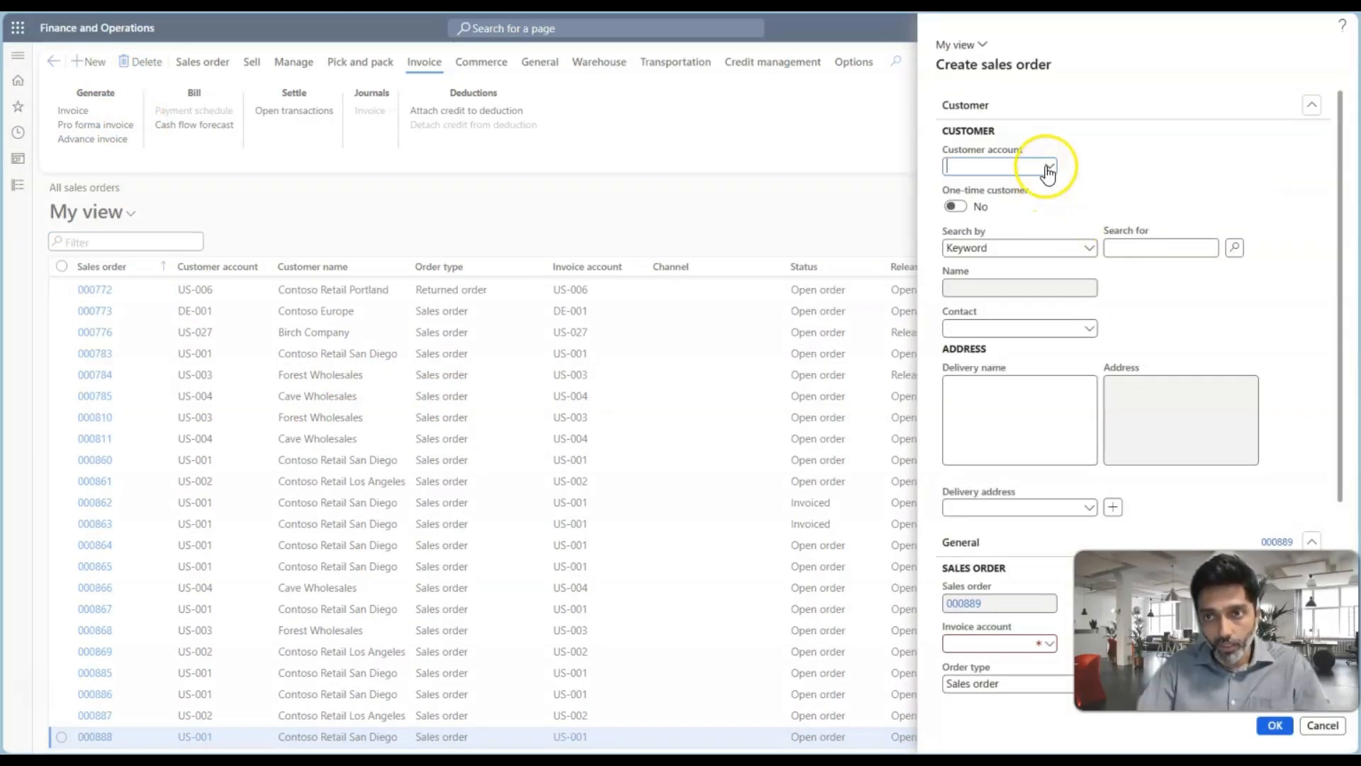
left_click(1046, 166)
left_click(589, 247)
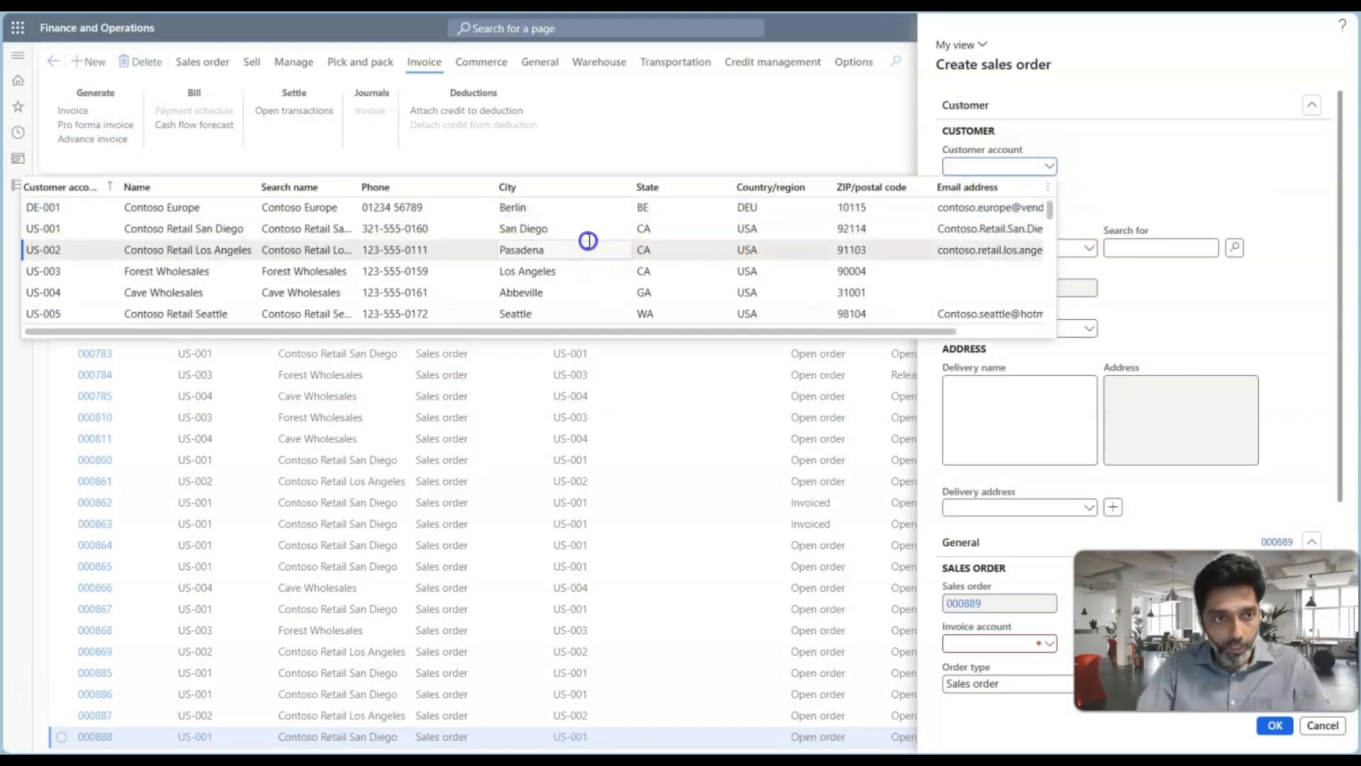
scroll(1116, 418, "down", 4)
left_click(1148, 421)
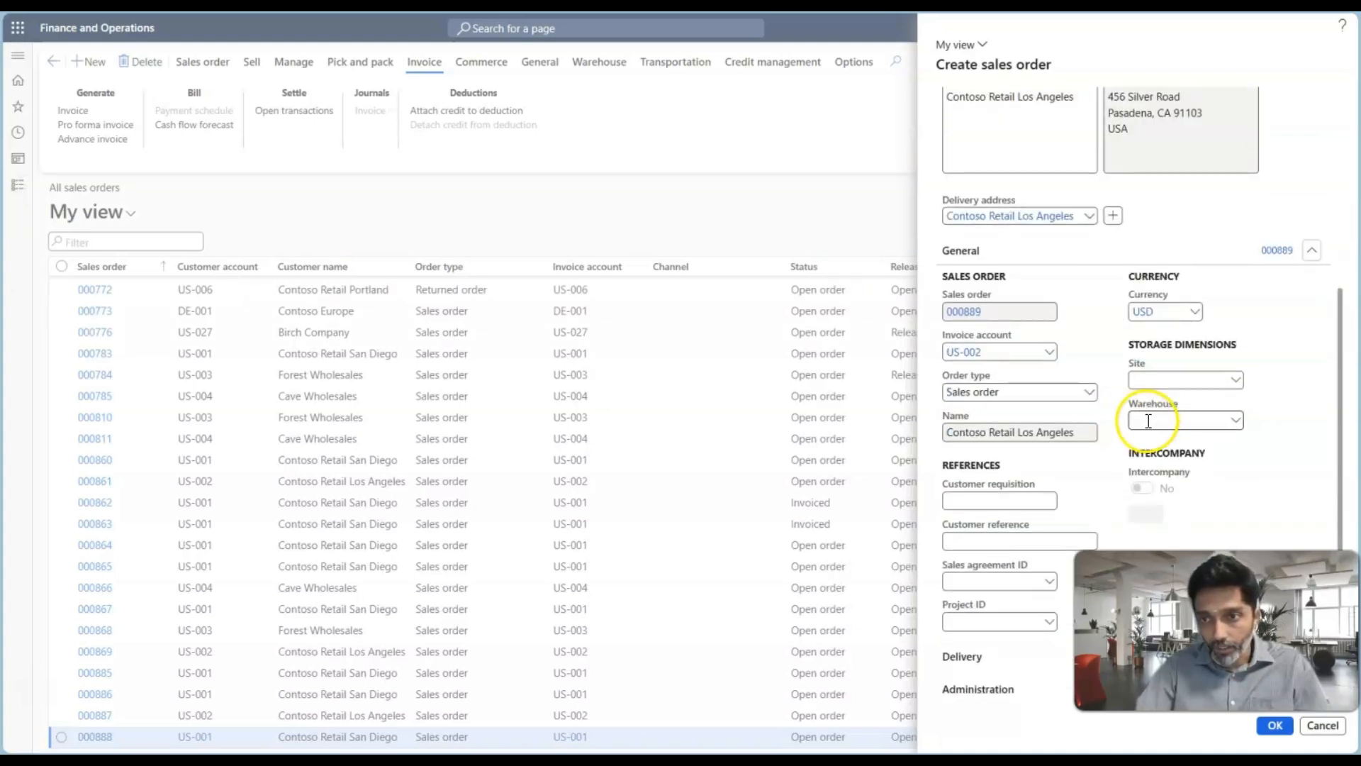
left_click(1237, 421)
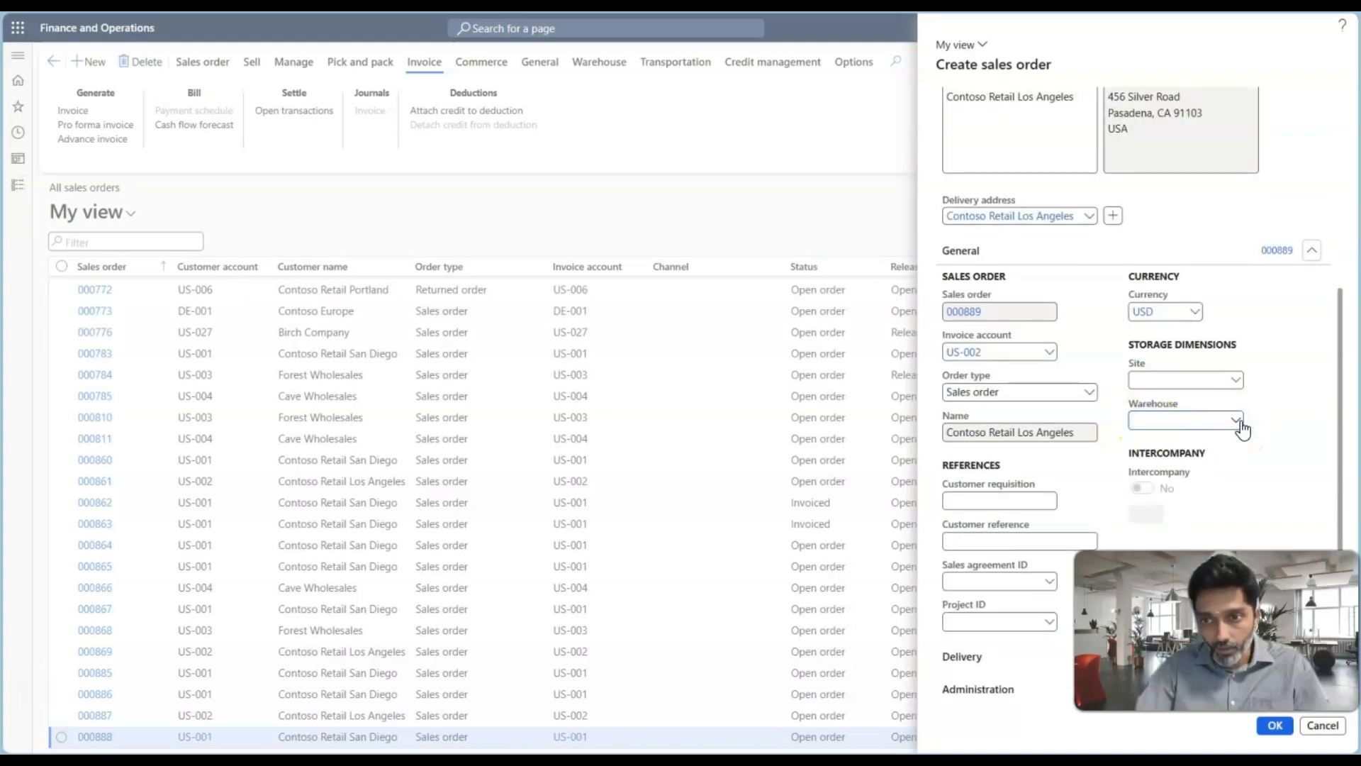
scroll(989, 496, "down", 5)
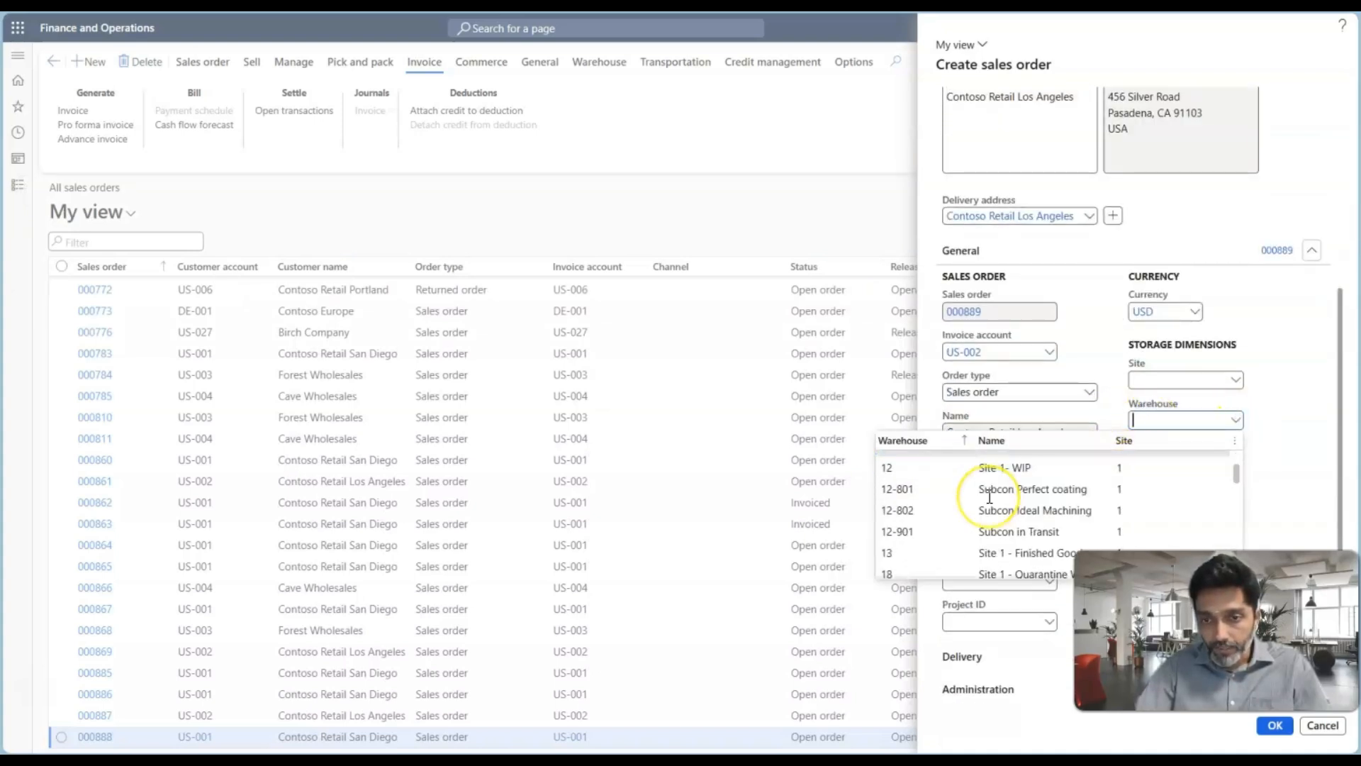
type("4")
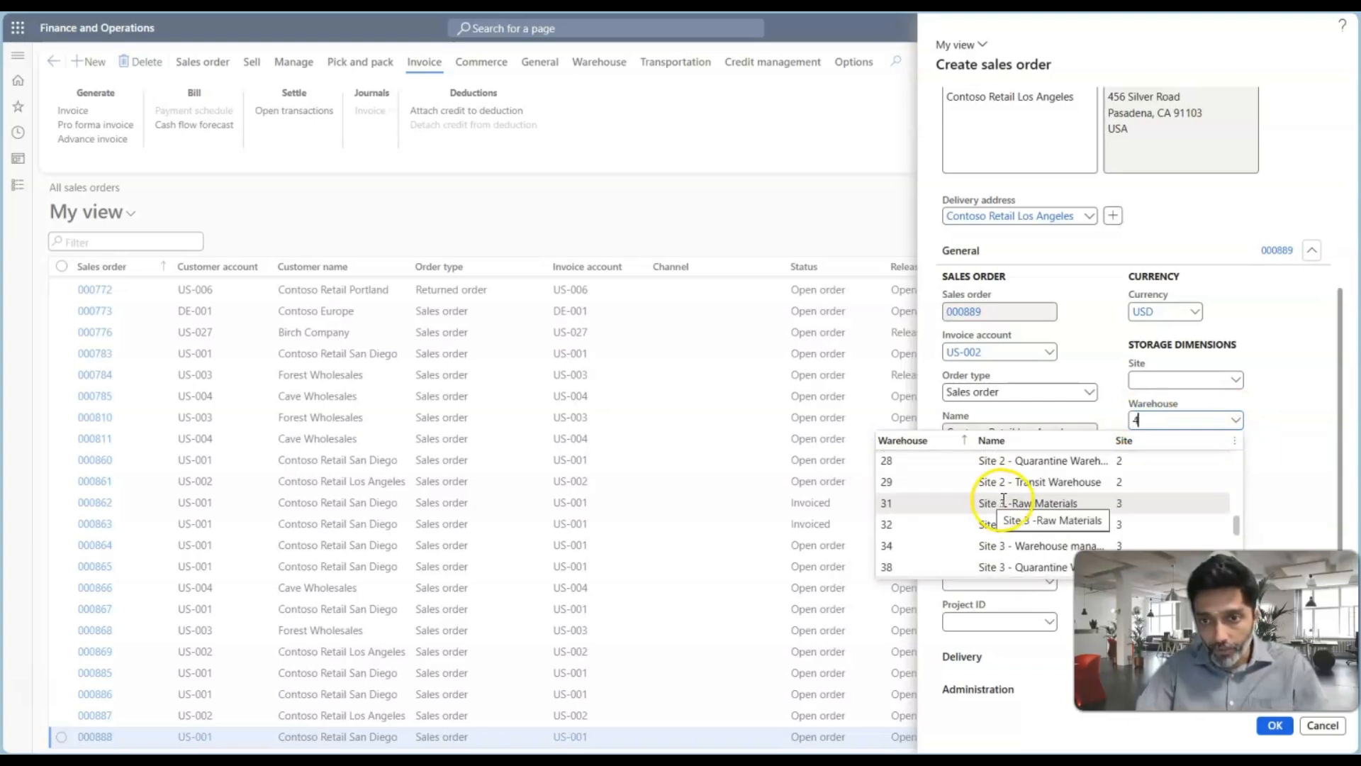
type("1")
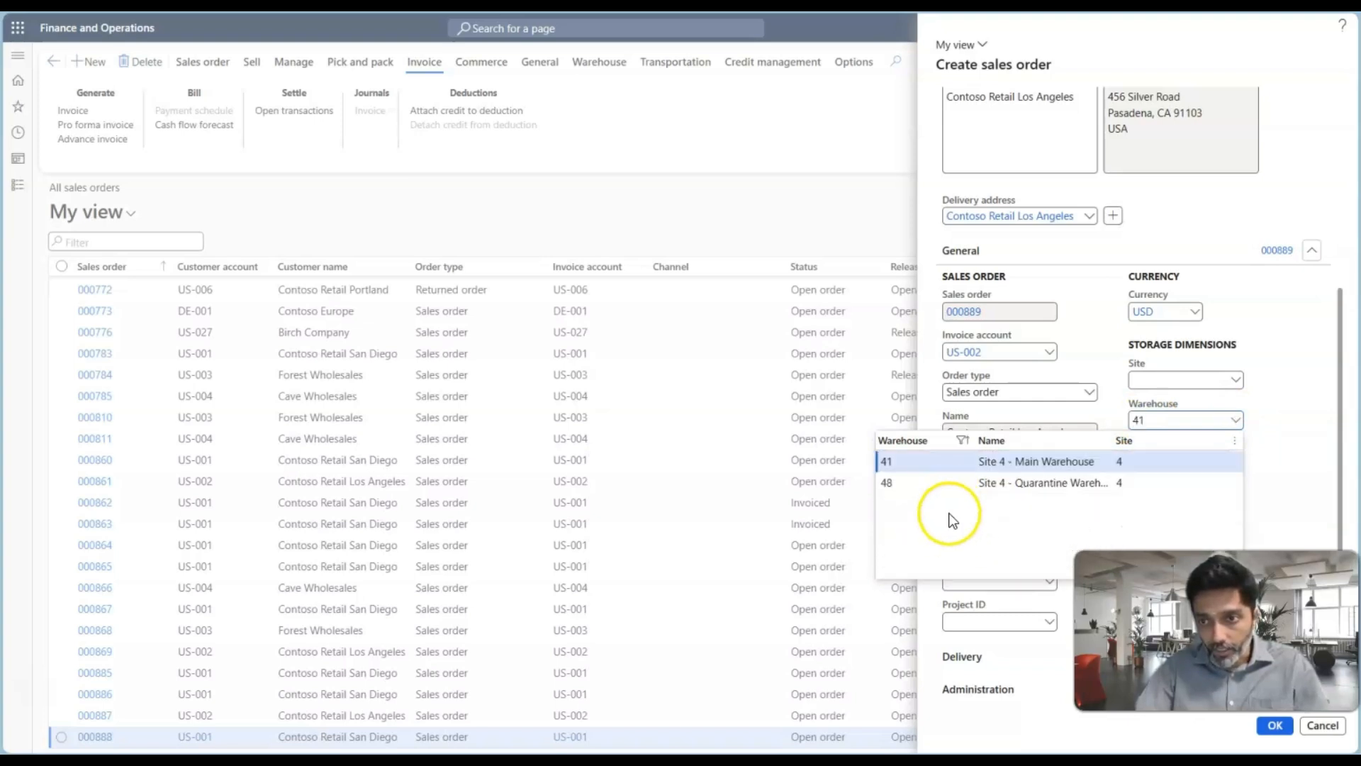
key("Tab")
left_click(1256, 721)
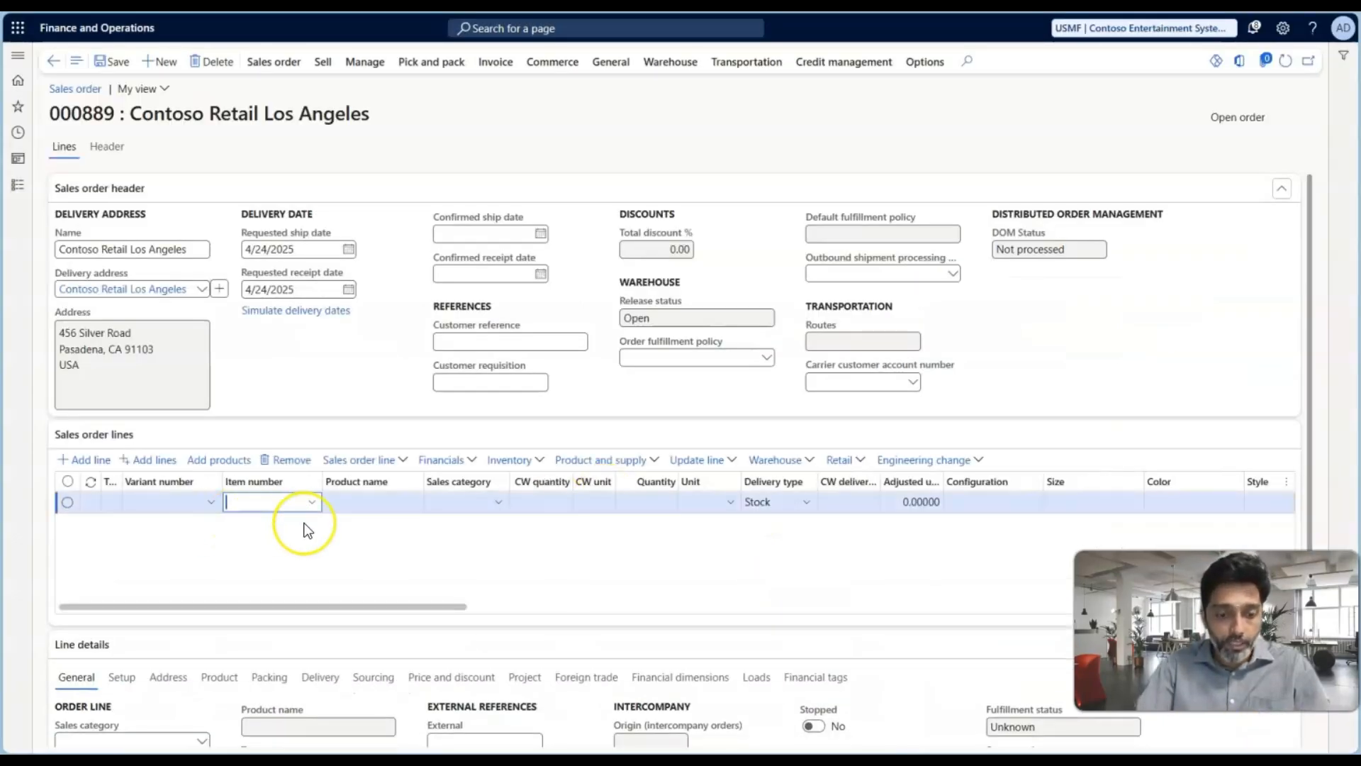
Fill the sales order line with item Test Plan-01 and a quantity of 123
type("test")
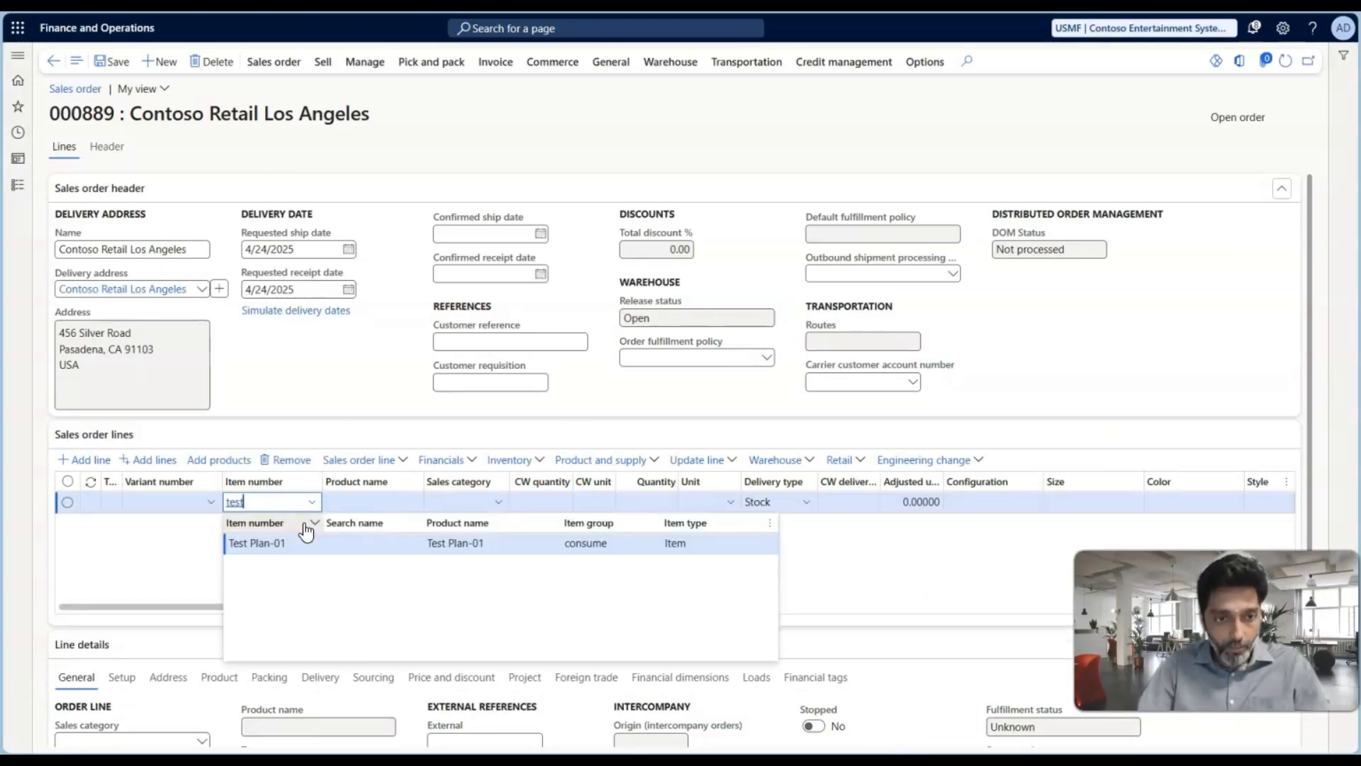
left_click(573, 541)
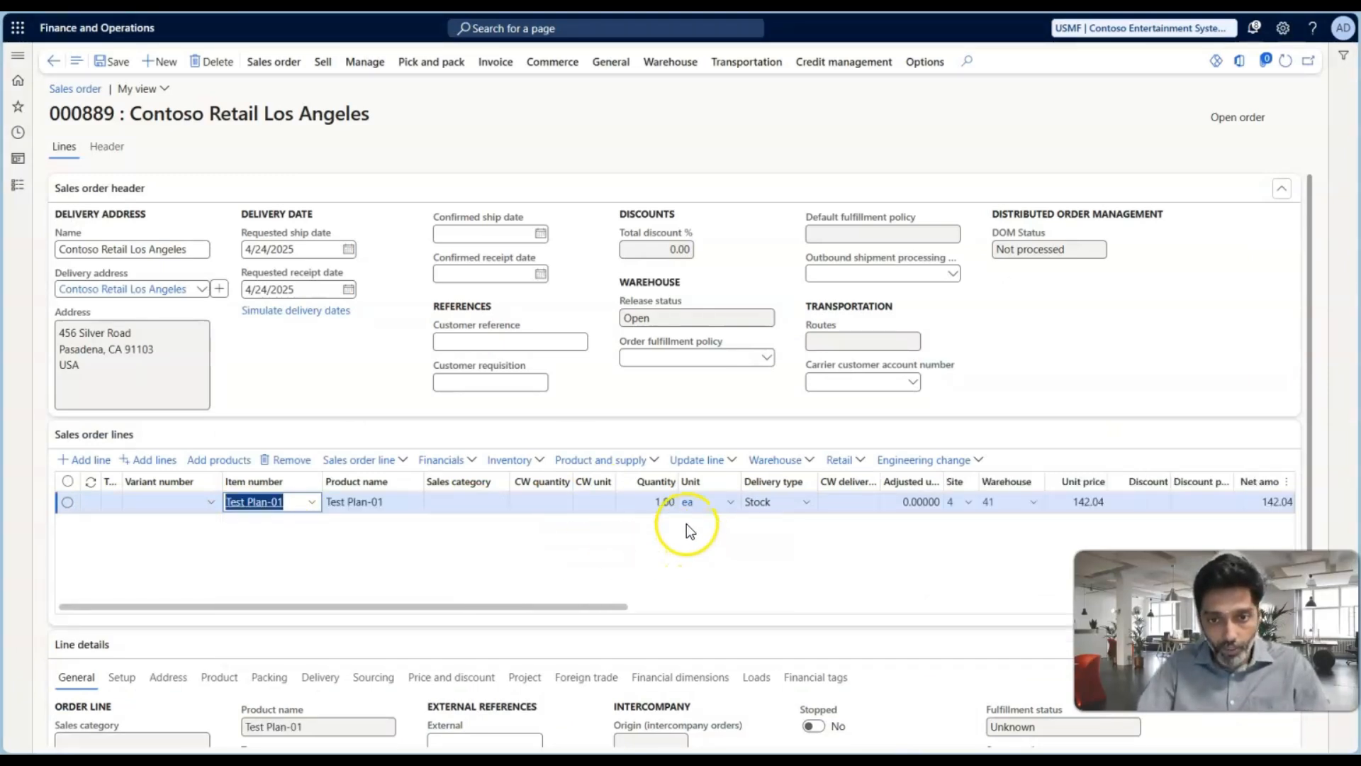
left_click(660, 505)
type("23")
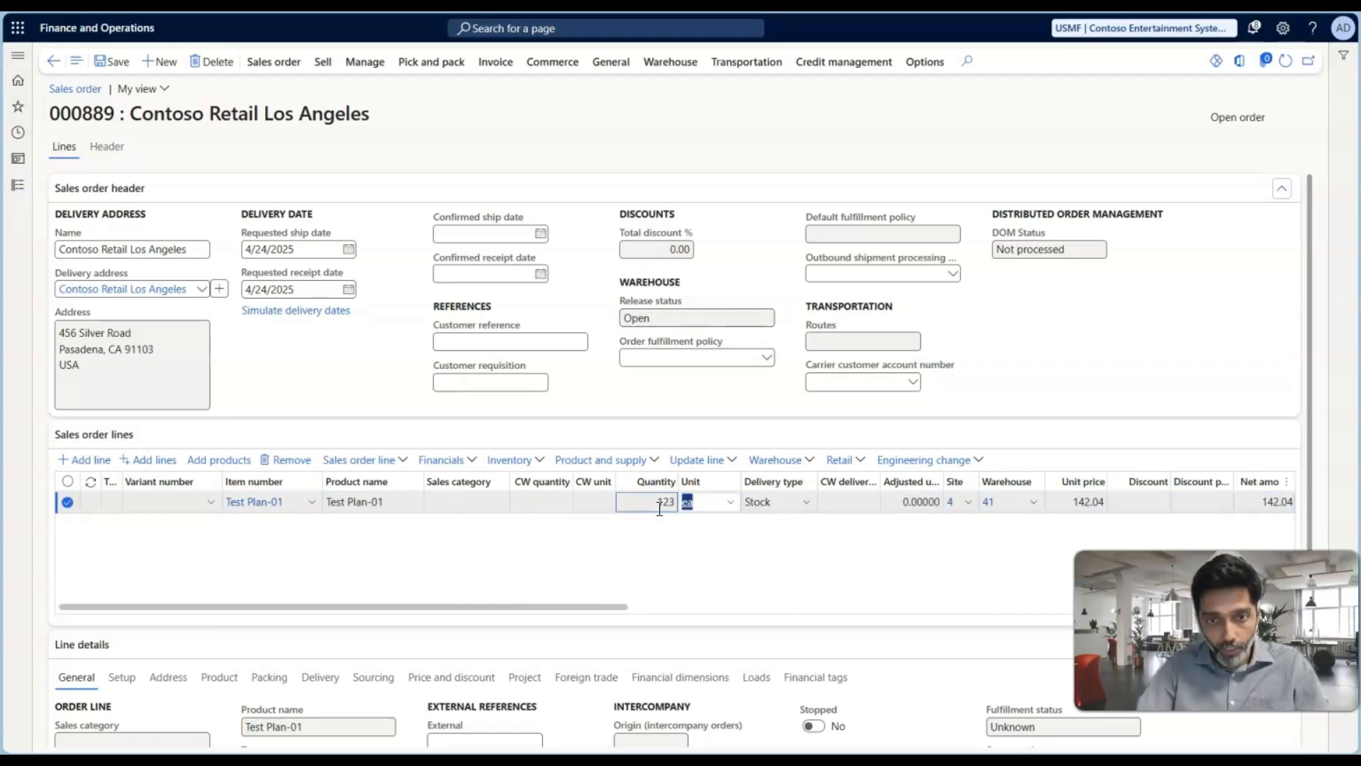
key("Tab")
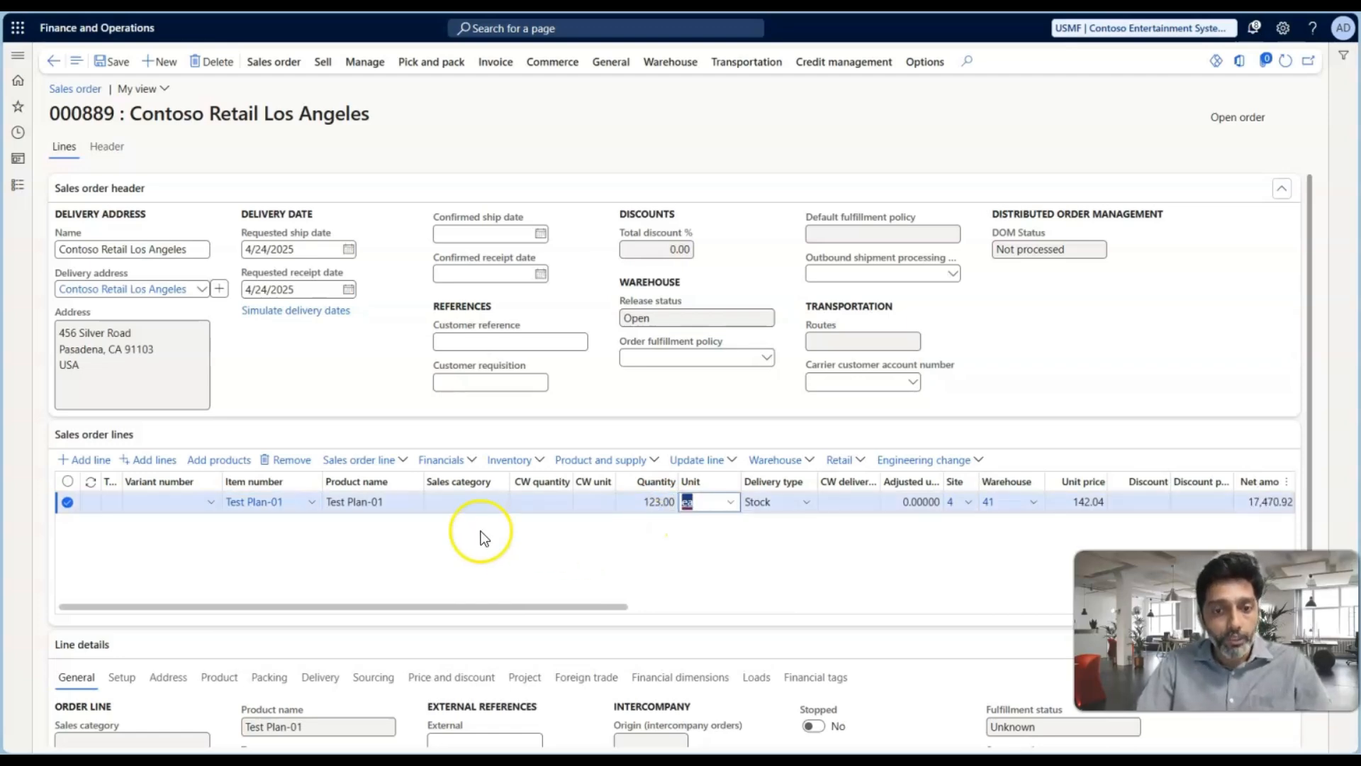
Set the sales order line's requested ship and receipt dates to 5/26/2025 and save the order
scroll(414, 567, "down", 2)
left_click(320, 533)
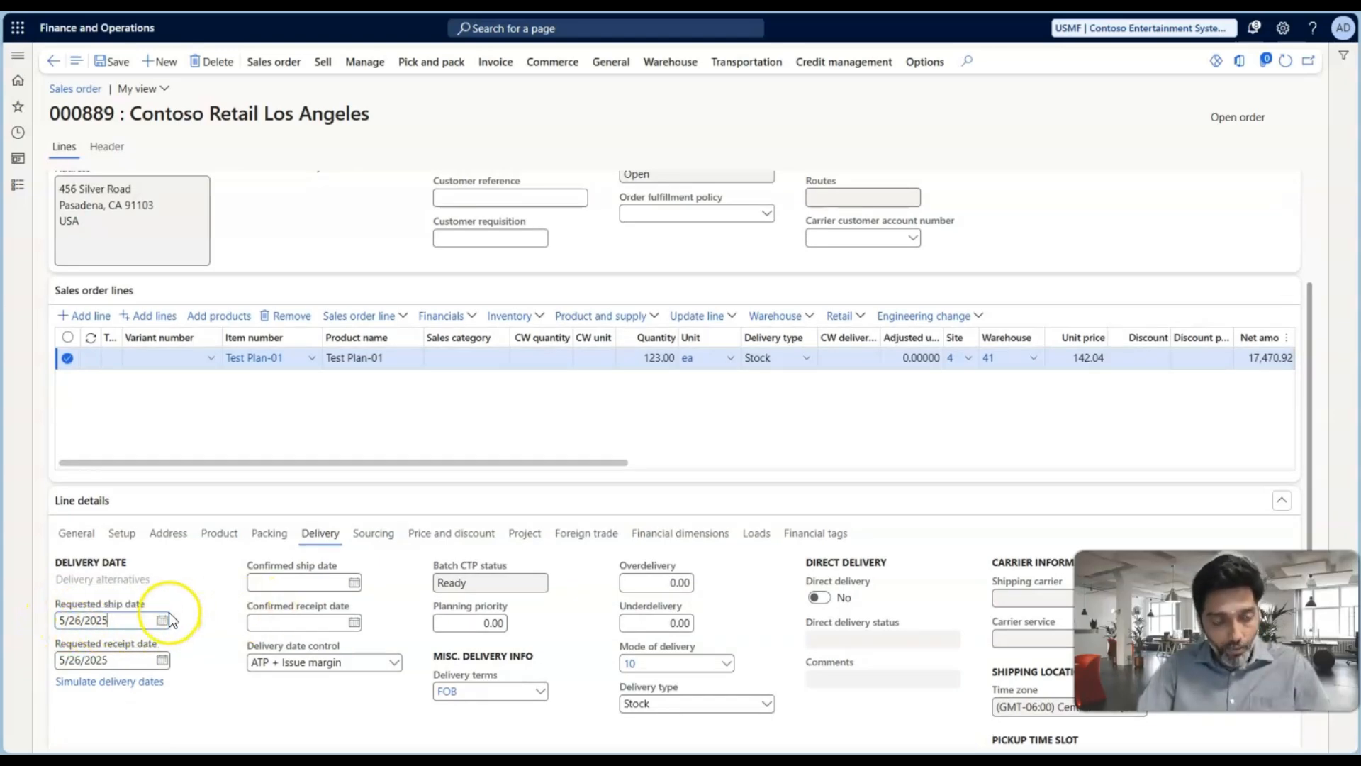
scroll(234, 592, "up", 2)
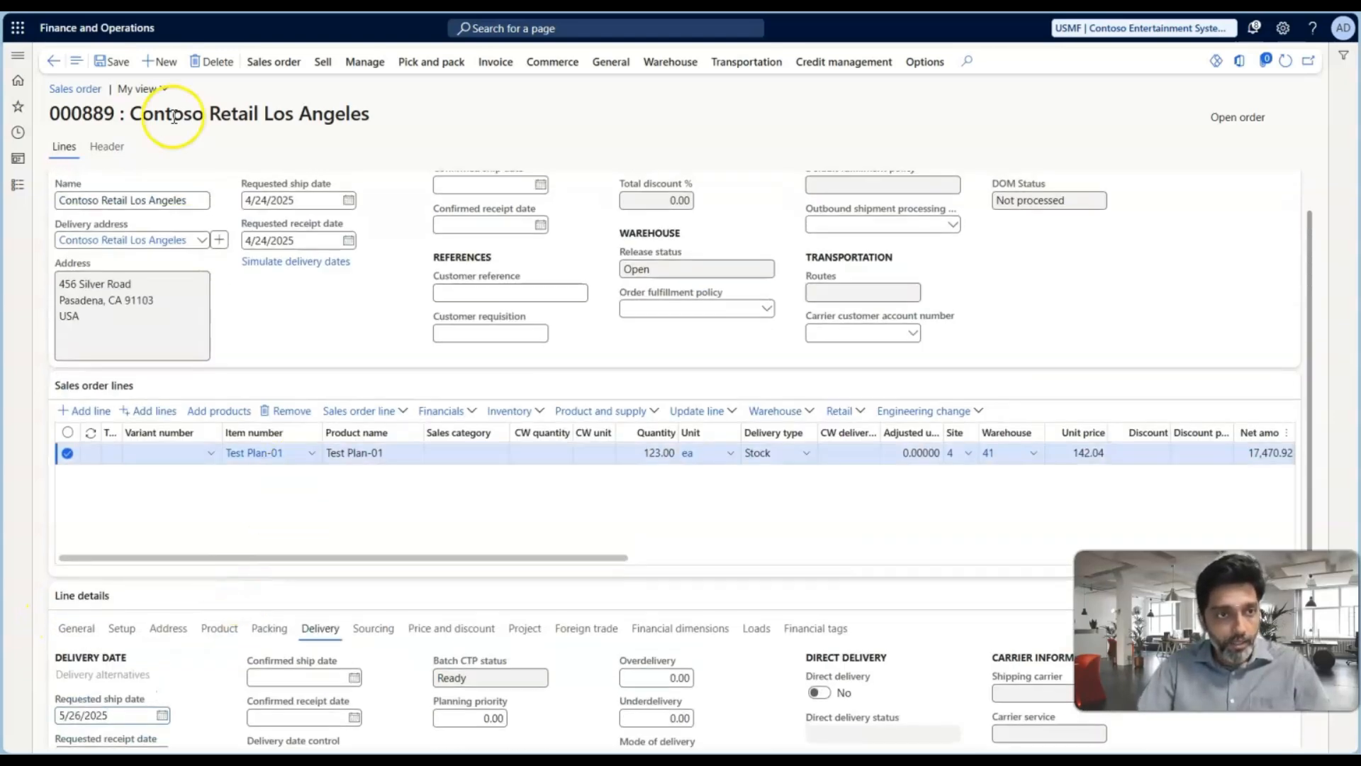
left_click(111, 62)
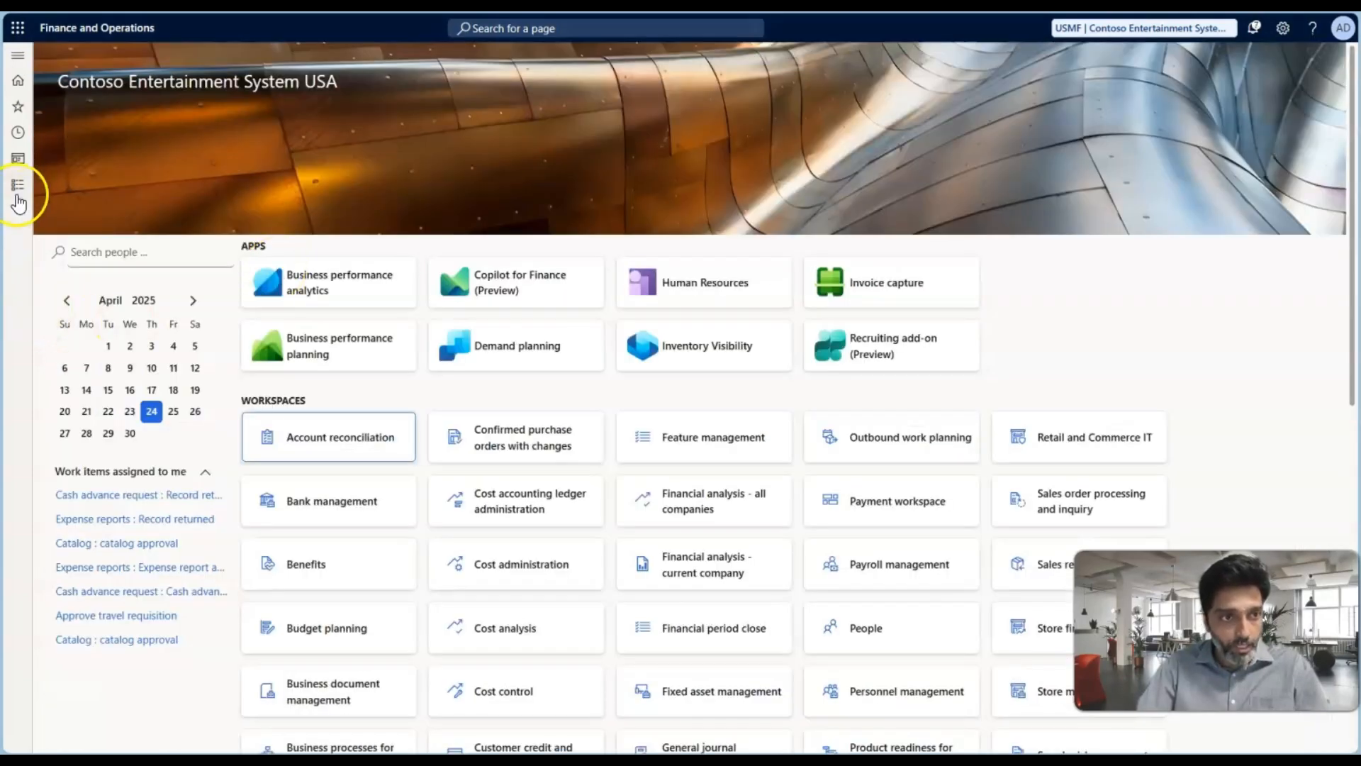
Open the list of released products in the Product information management module
left_click(17, 191)
scroll(61, 486, "down", 5)
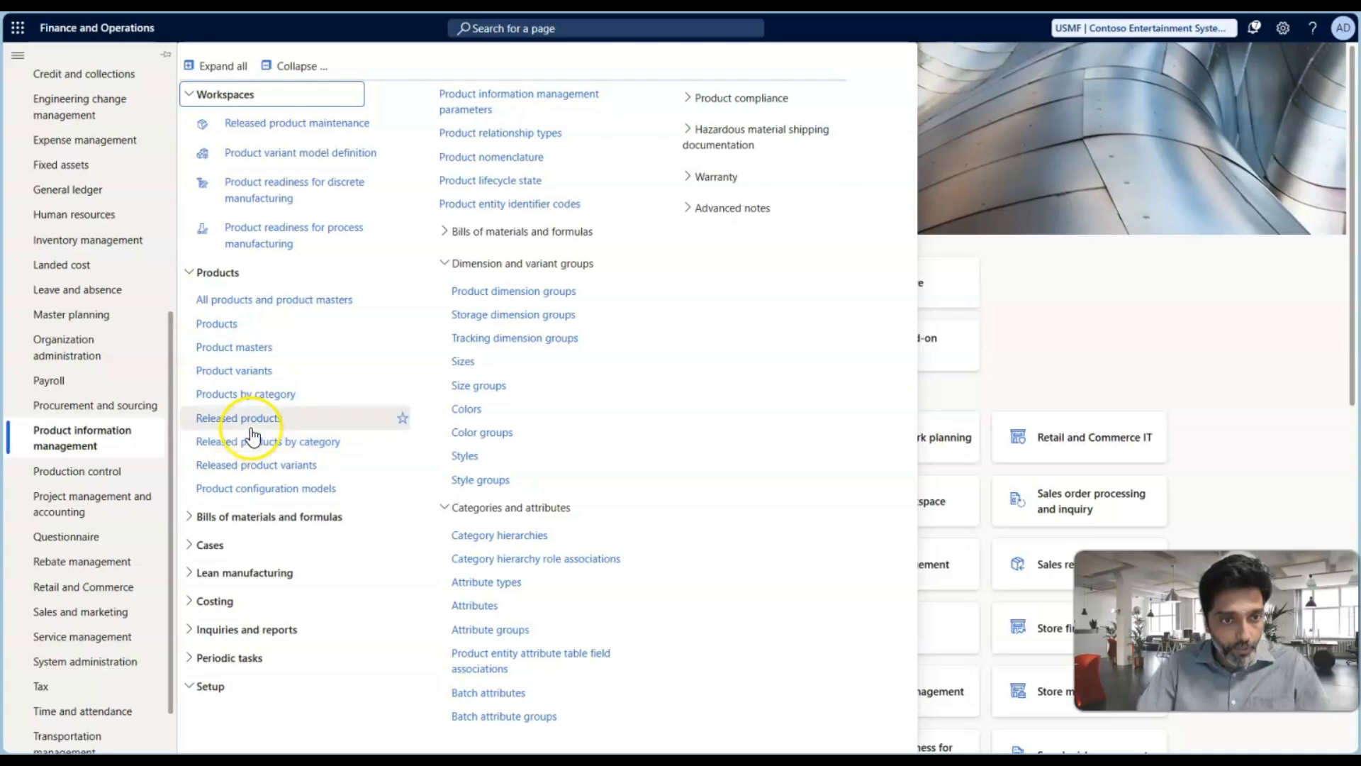
left_click(251, 430)
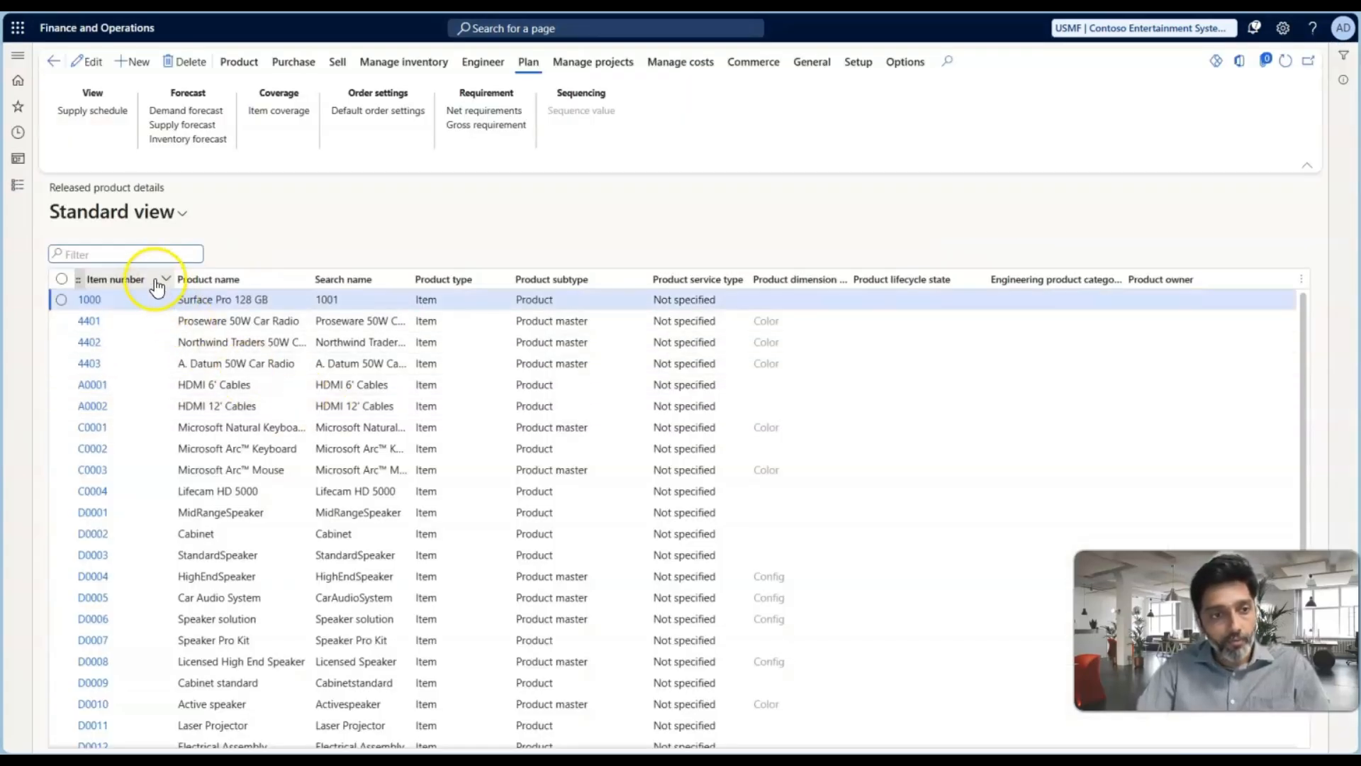
Filter the released products by item numbers containing "test" and open the Test Plan-01 product details
left_click(156, 284)
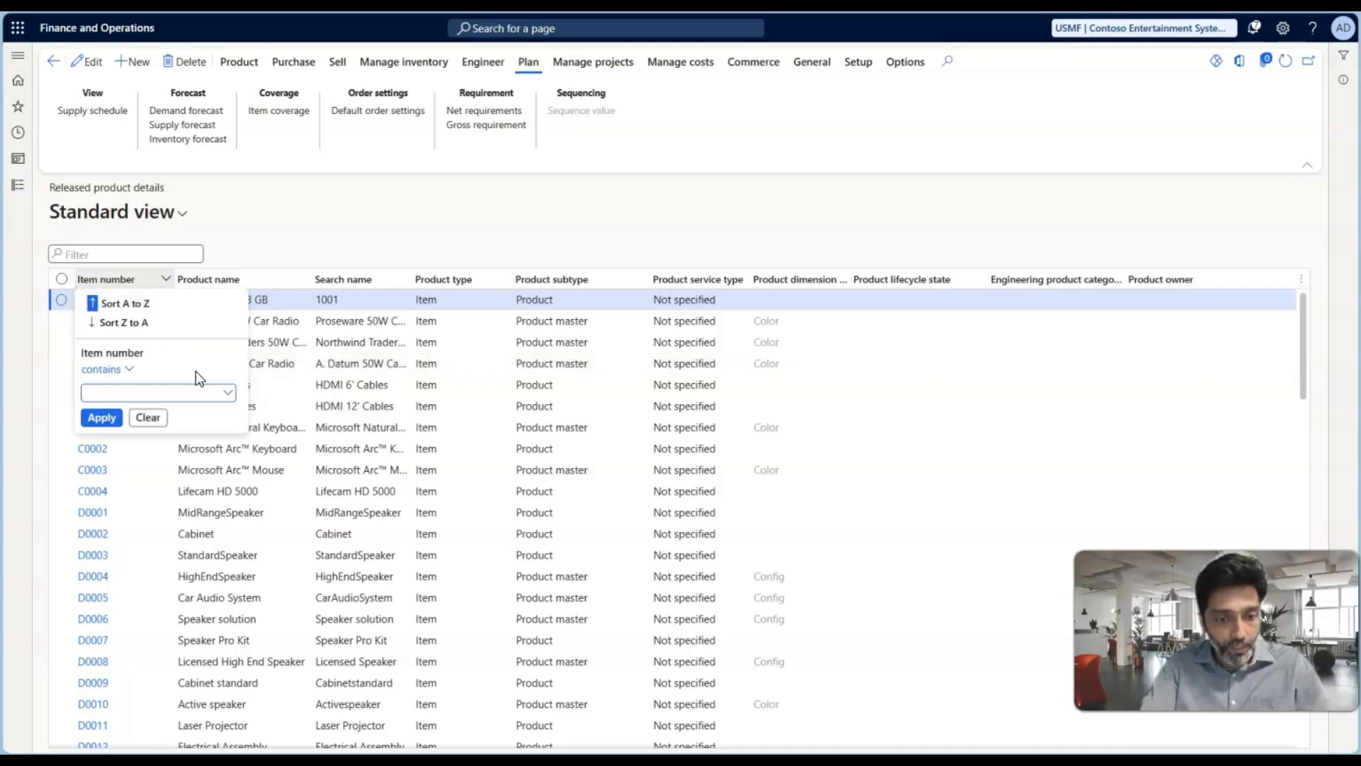
type("test")
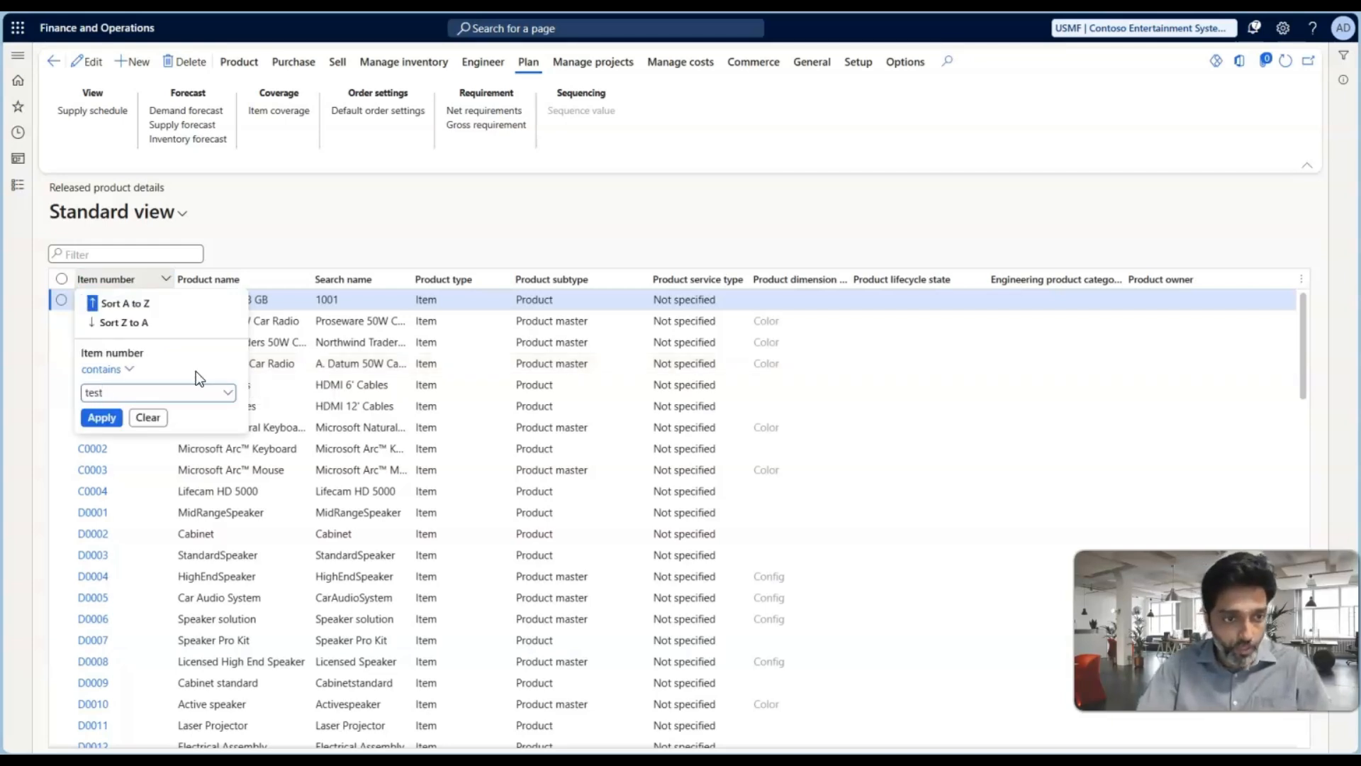
key("ctrl+a")
key("Return")
left_click(101, 305)
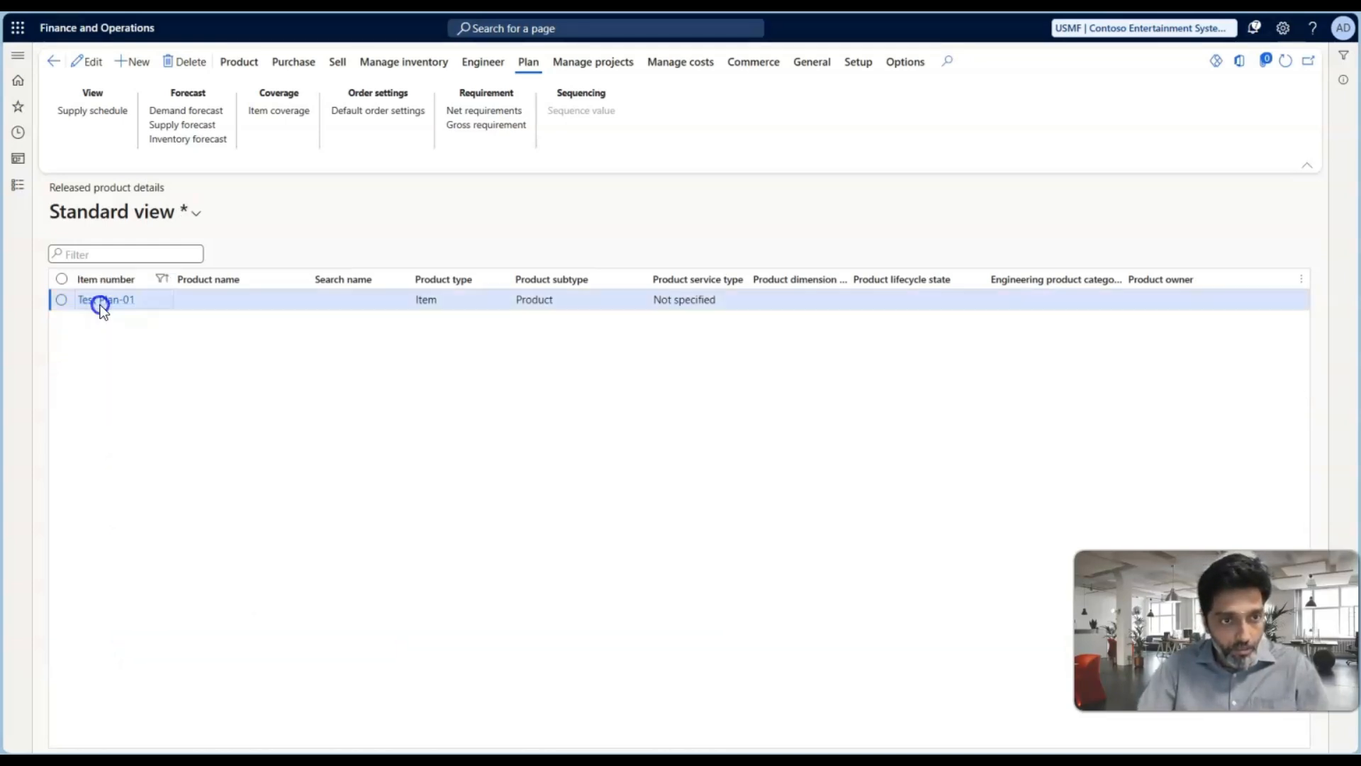
View the net requirements of Test Plan-01 for warehouse 41 and check its sales order demand
left_click(483, 112)
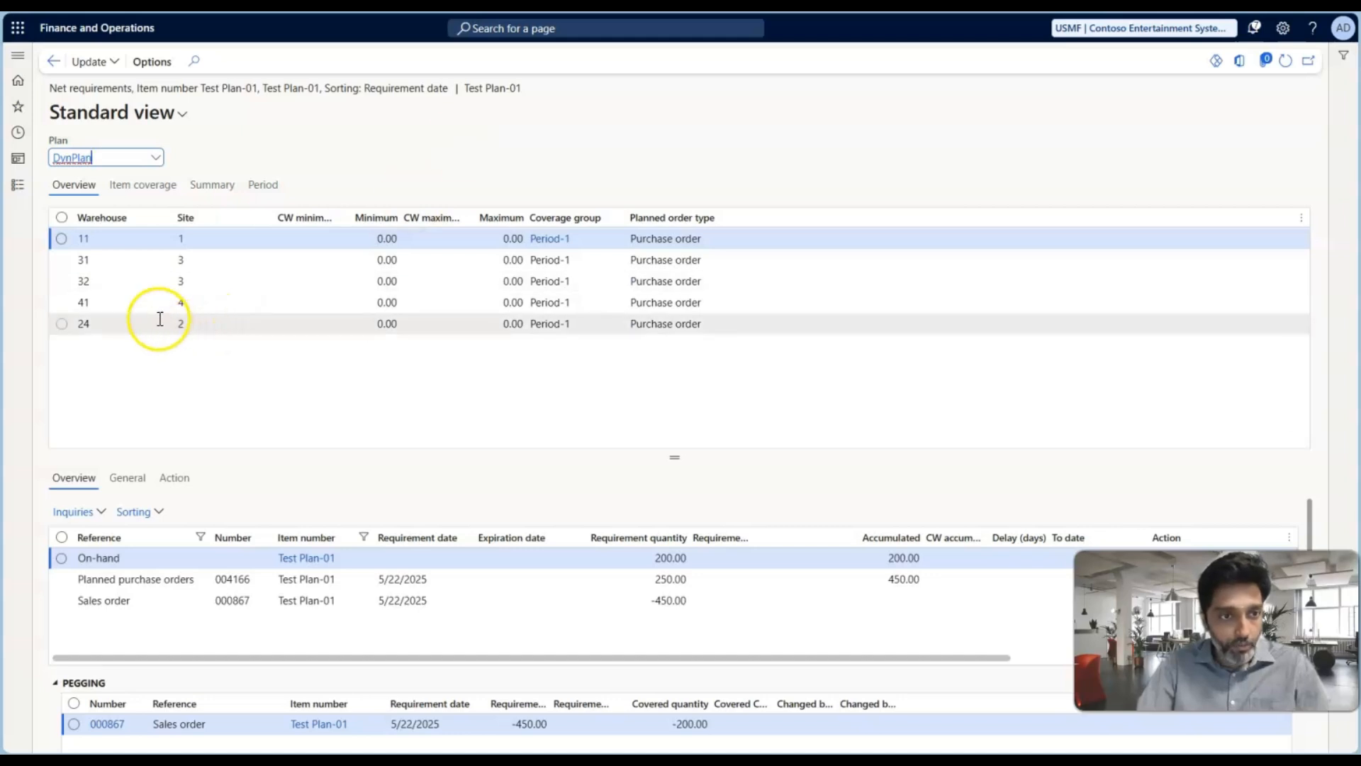
left_click(169, 308)
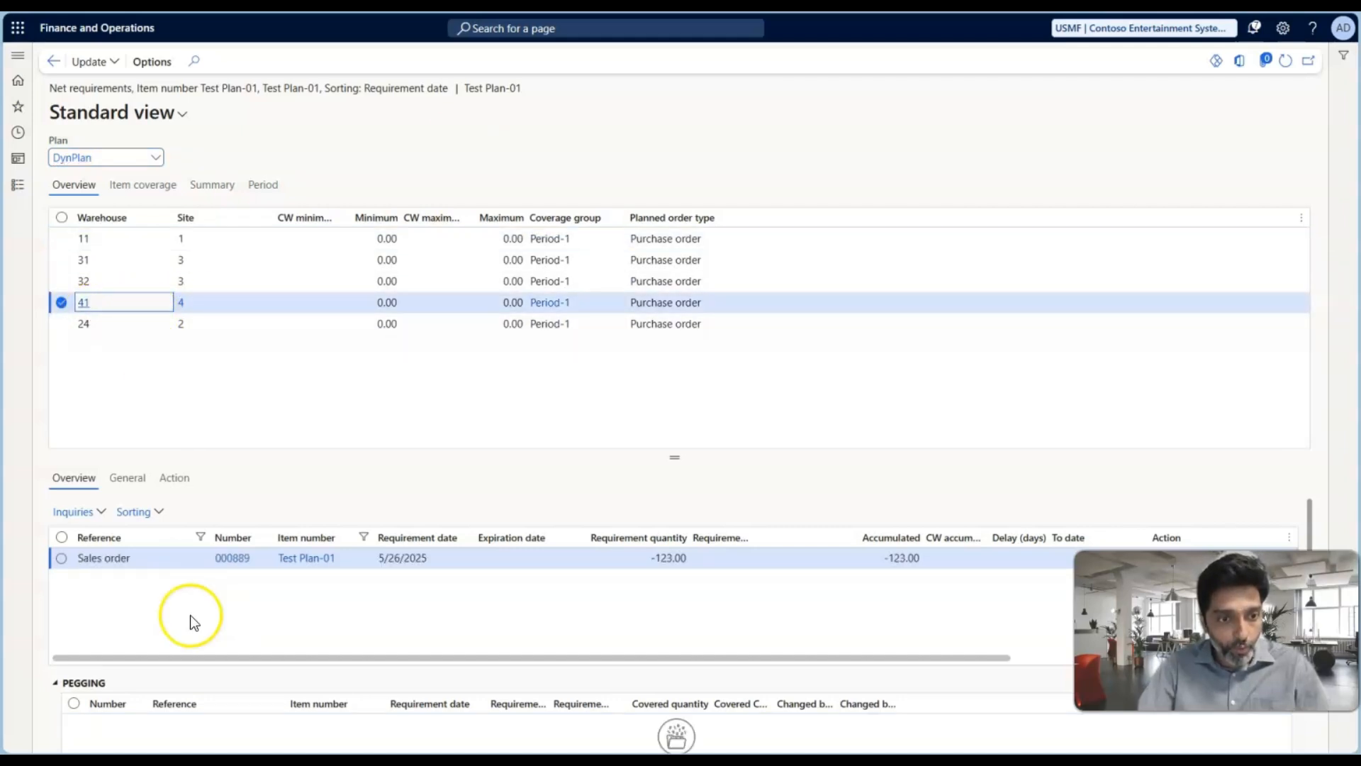
left_click(234, 558)
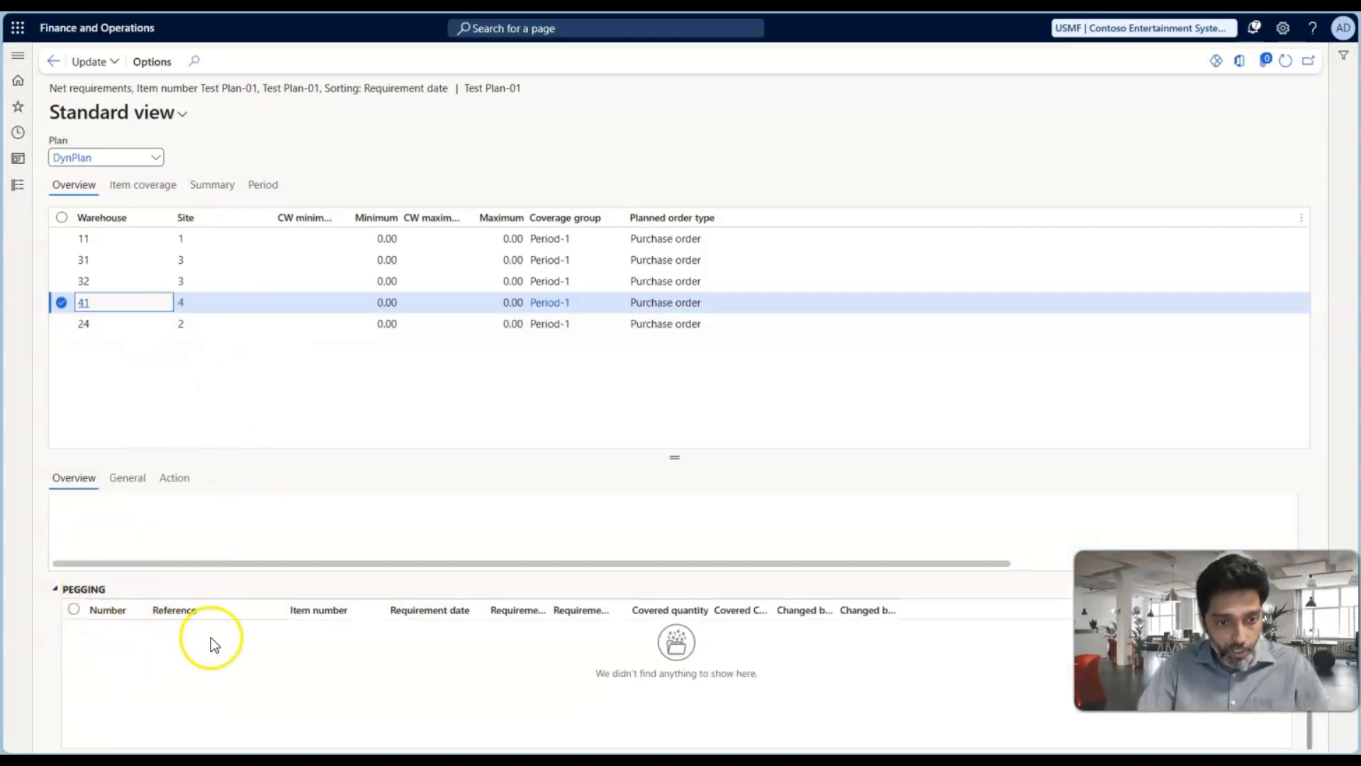
Run master scheduling for Test Plan-01 with master plan DynPlan and the Net change planning method
scroll(211, 629, "up", 2)
left_click(107, 67)
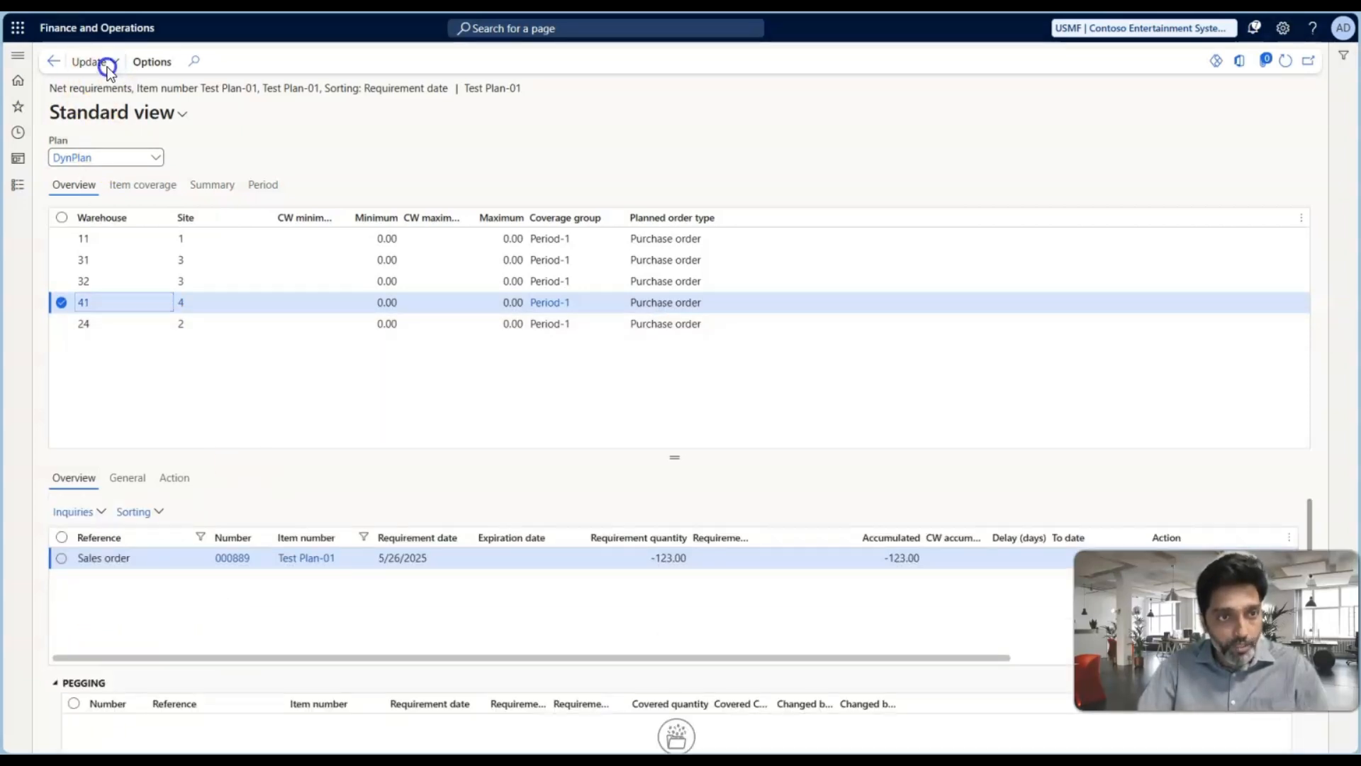
left_click(108, 104)
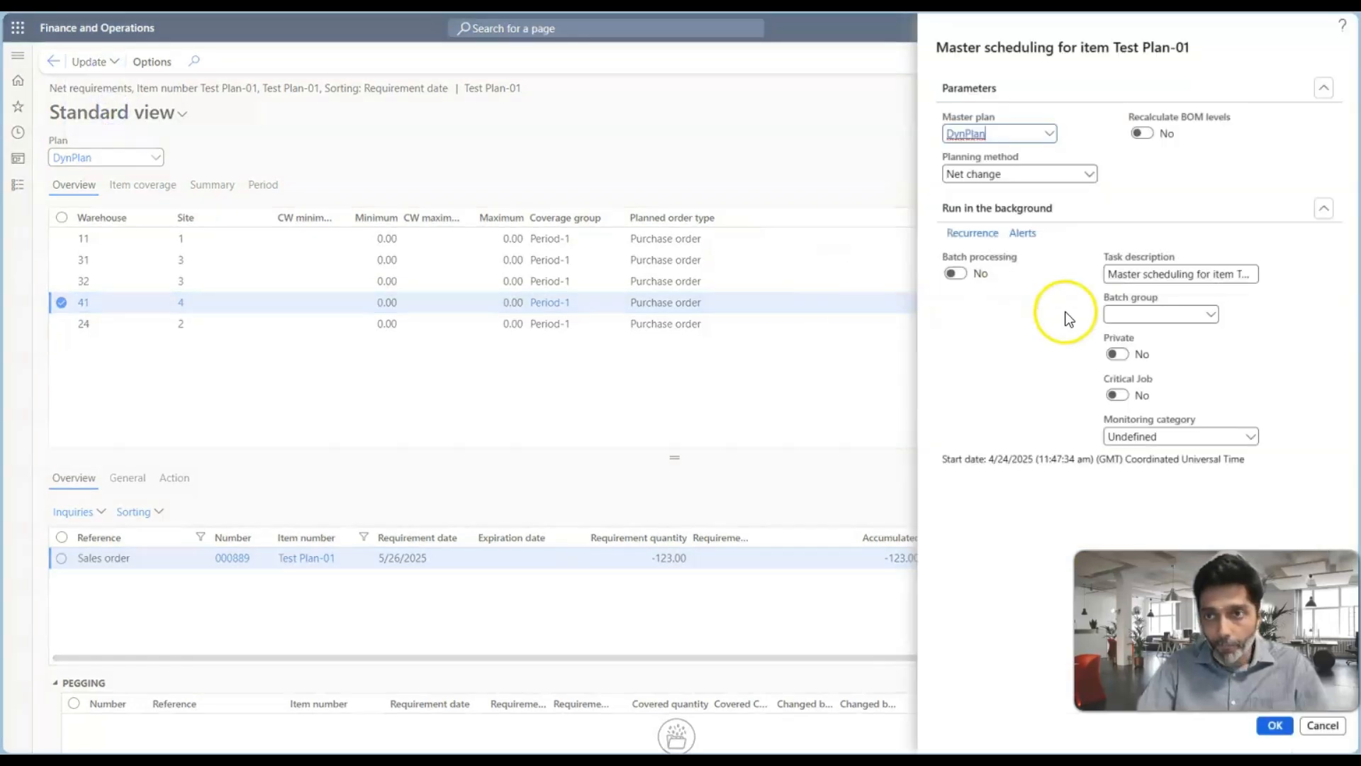
left_click(1275, 731)
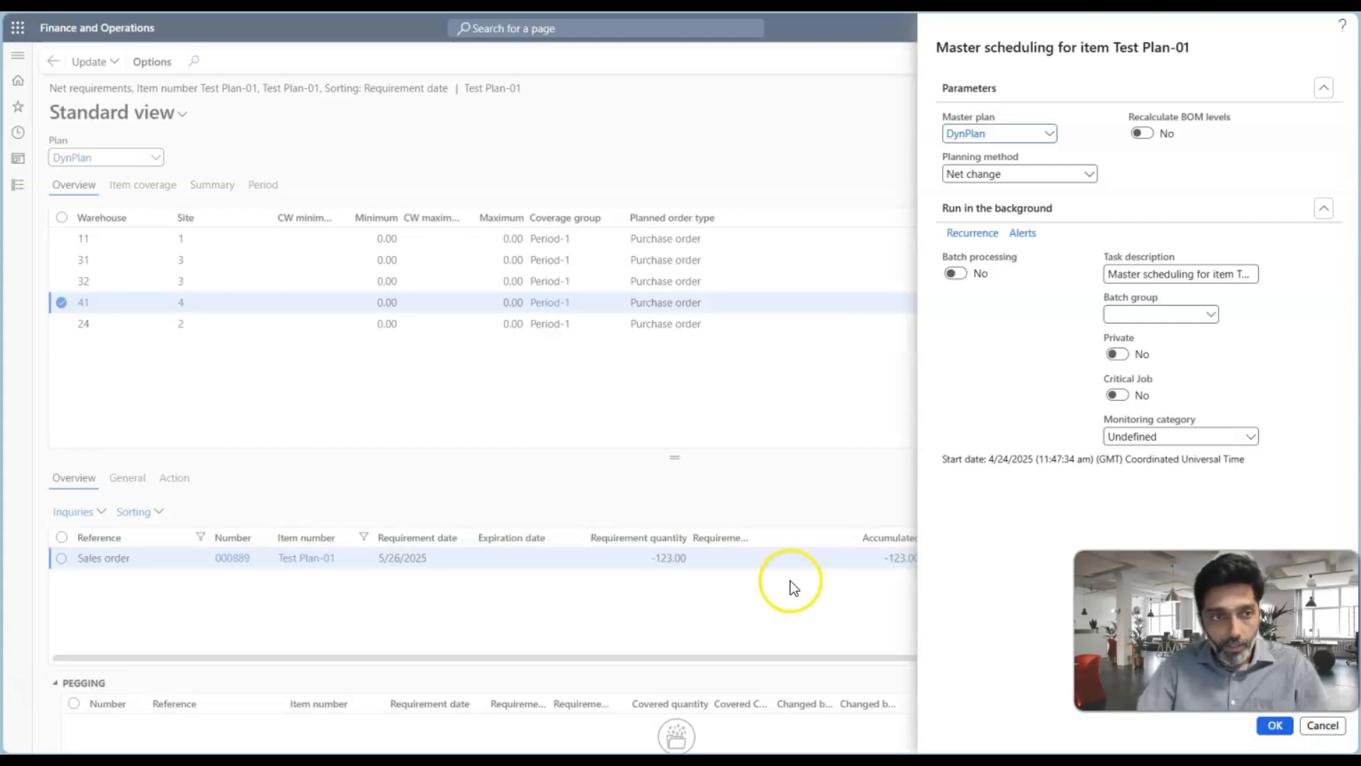
Check the requirement date of the planned purchase order for warehouse 41 against the sales order
left_click(142, 306)
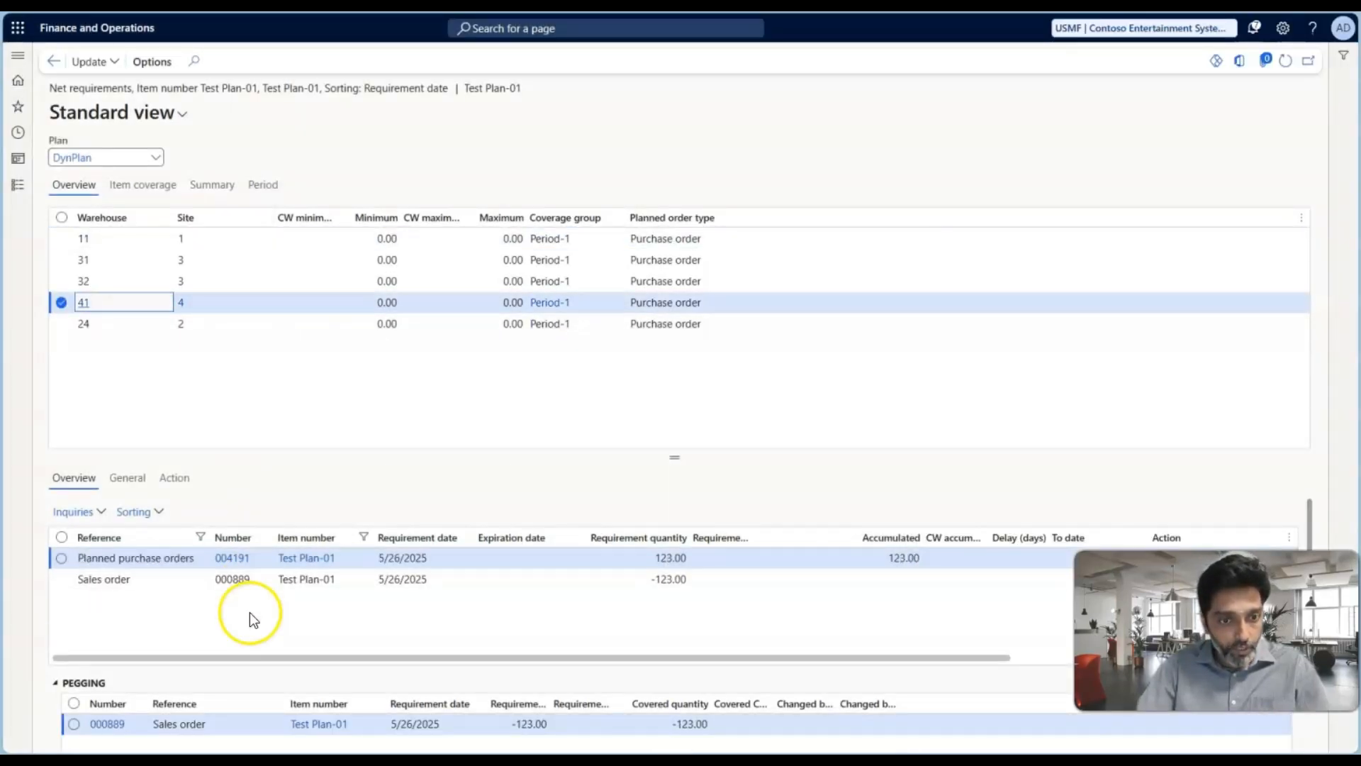
left_click(372, 557)
left_click_drag(378, 558, 435, 558)
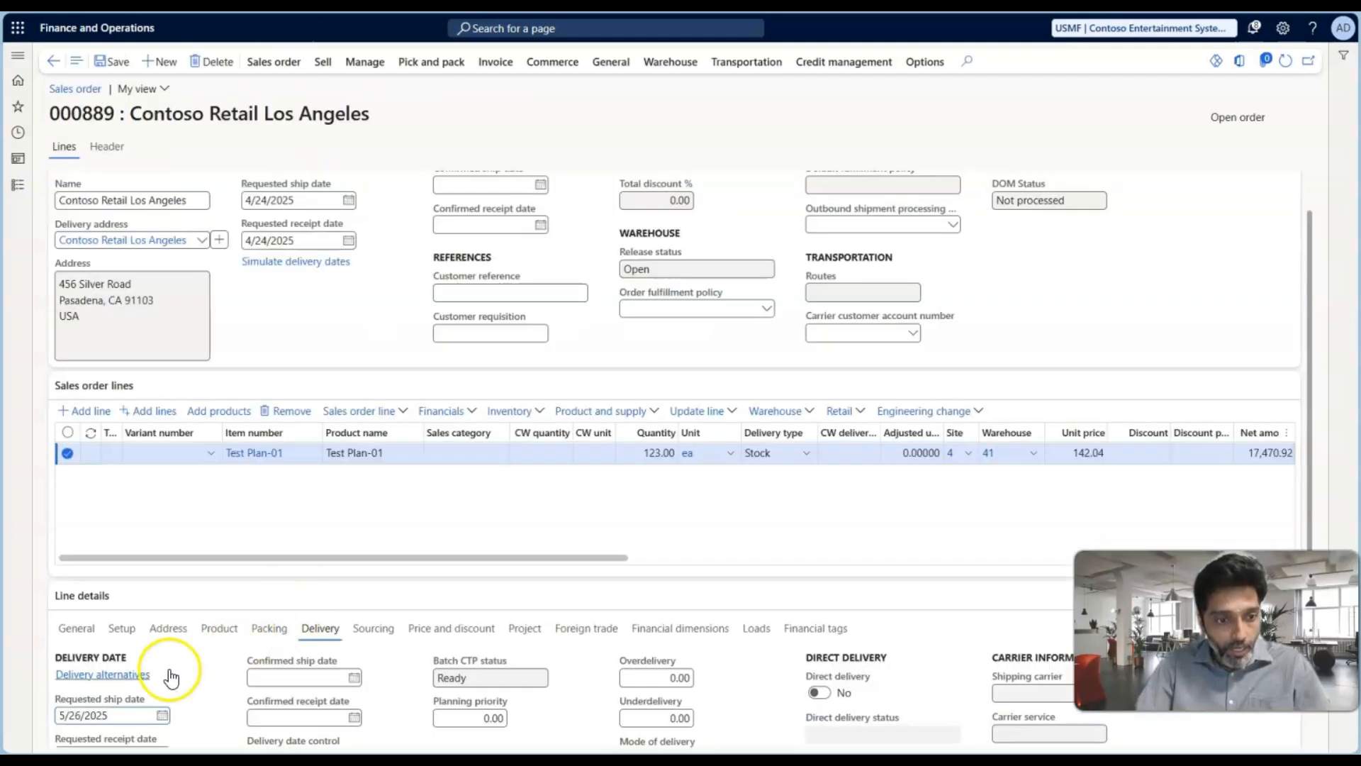
scroll(173, 675, "down", 2)
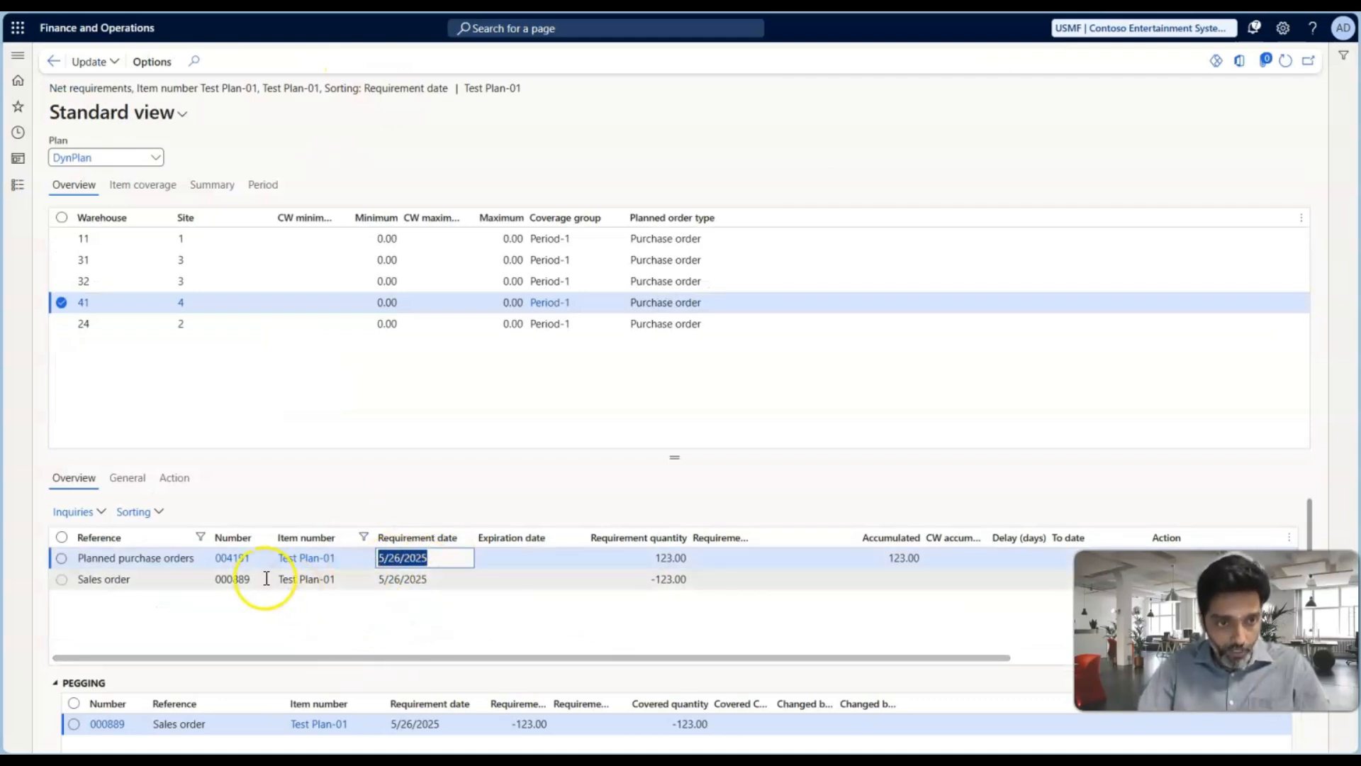
Assign Ade Supply Company as vendor on the planned purchase order for Test Plan-01 and firm it with Standard update marking
left_click(220, 560)
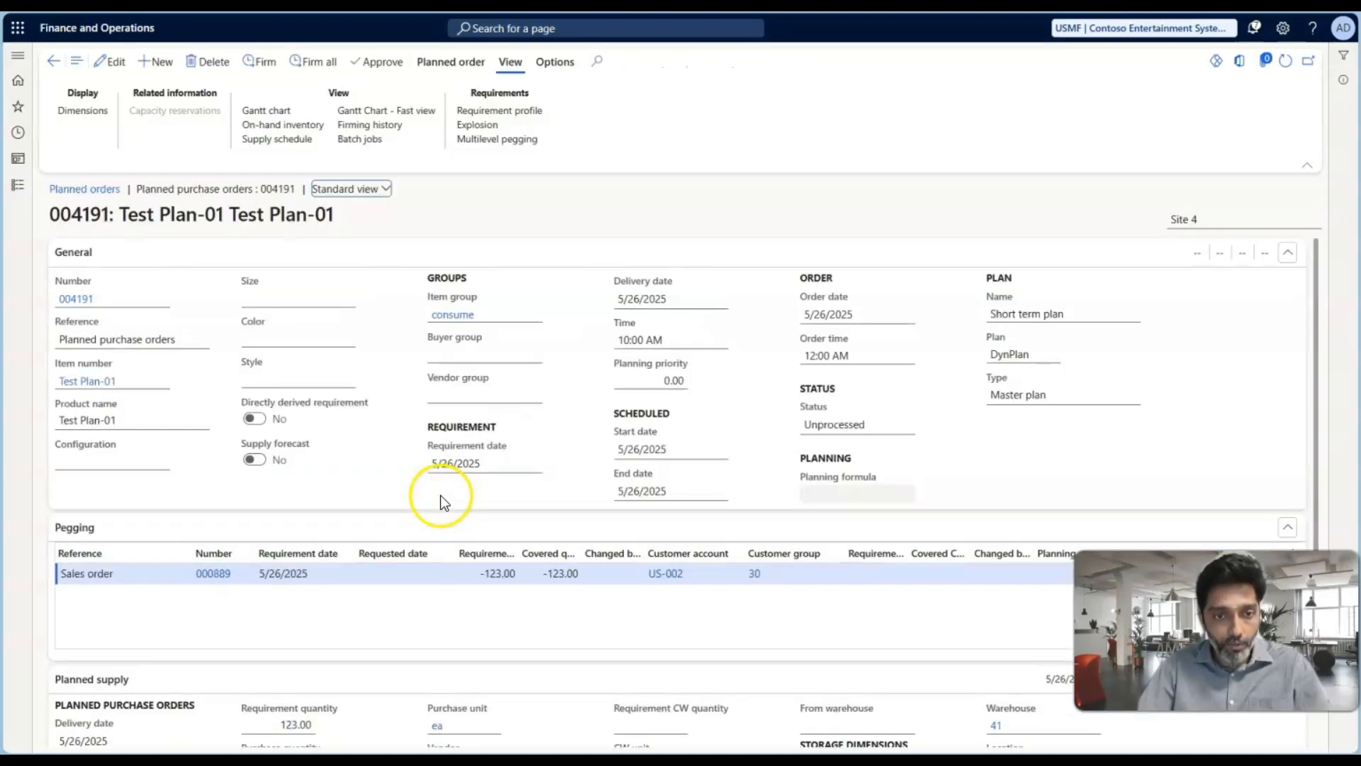
scroll(525, 492, "down", 2)
scroll(524, 492, "down", 1)
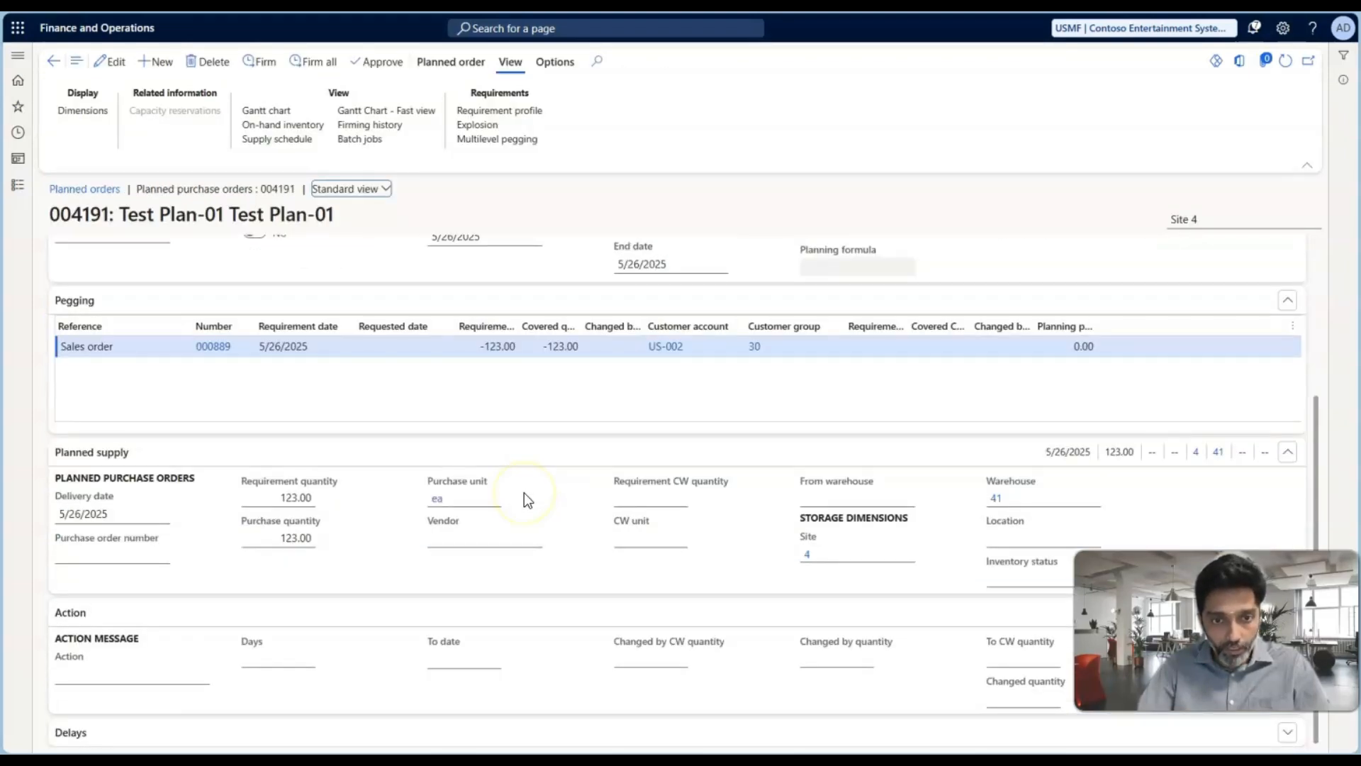
left_click(533, 539)
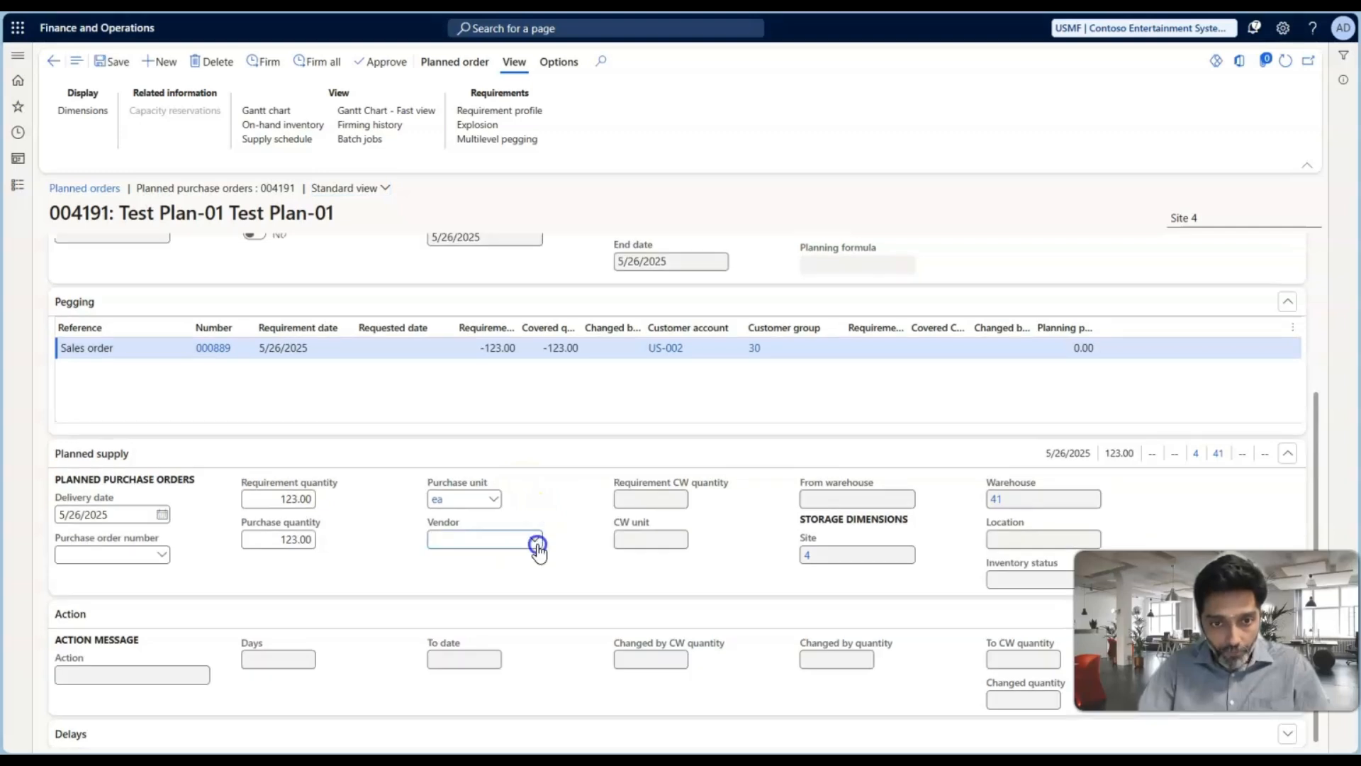
left_click(535, 542)
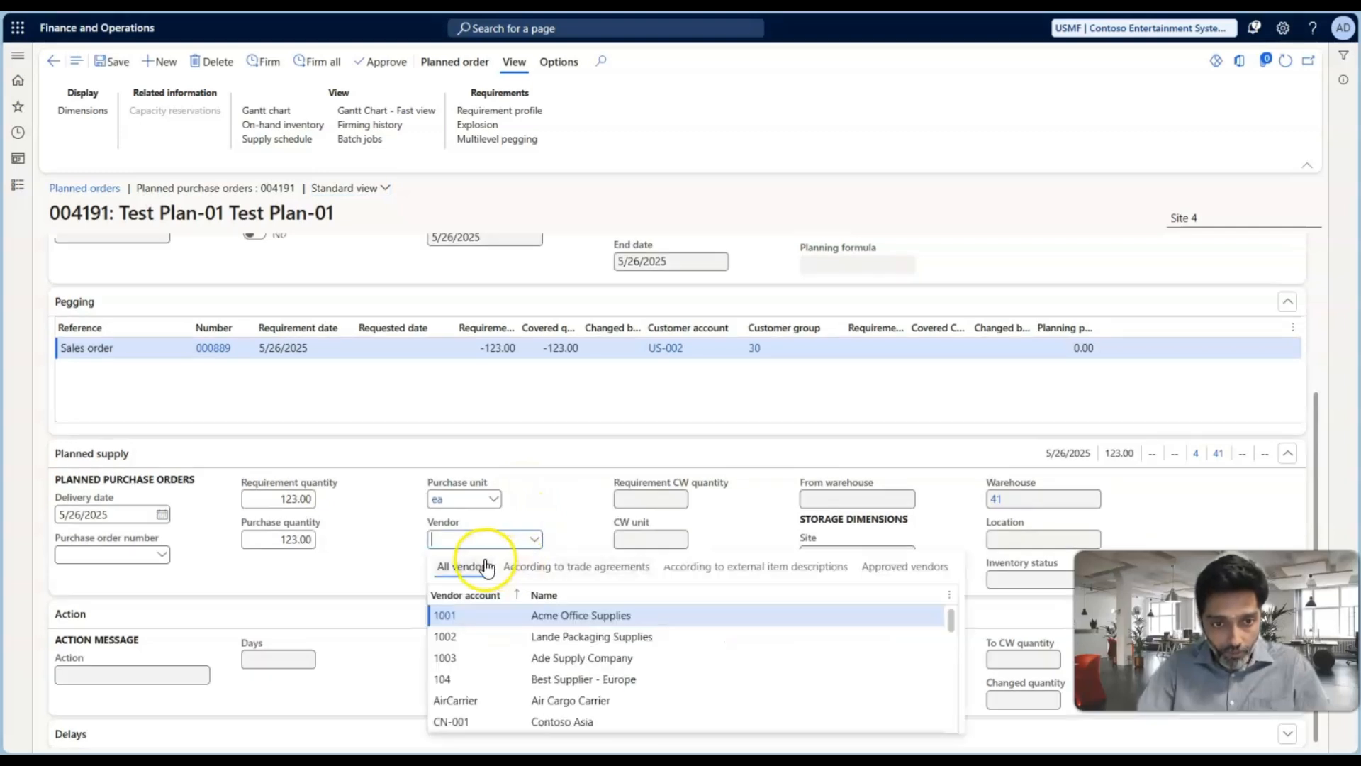
left_click(453, 658)
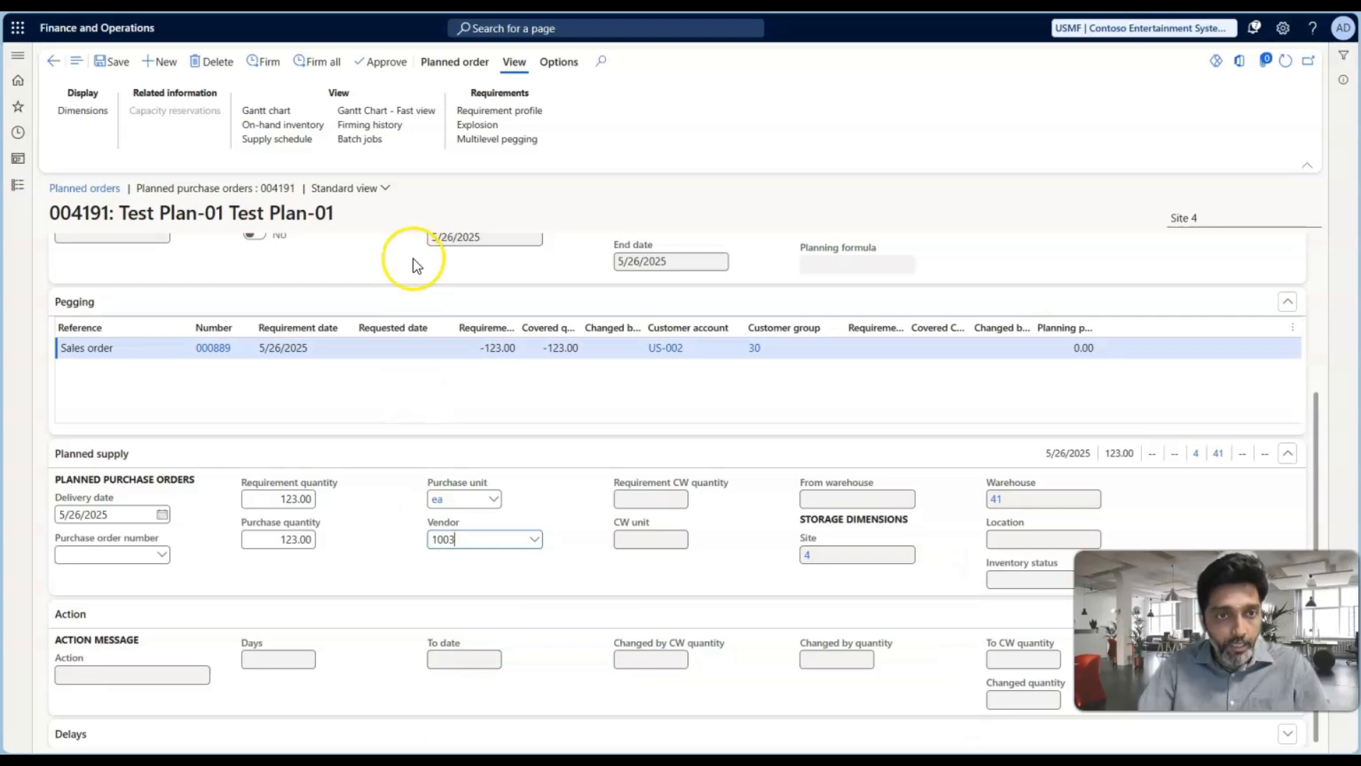
left_click(267, 63)
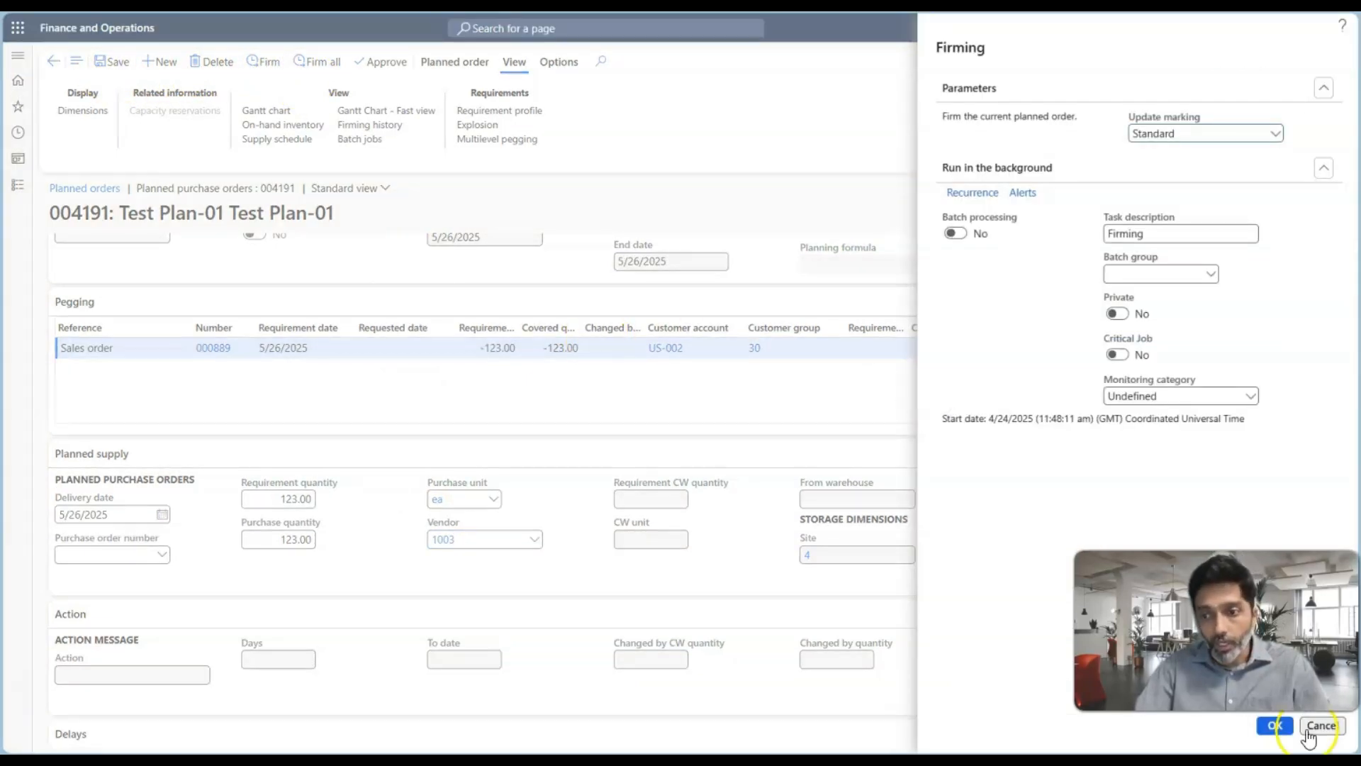
left_click(1275, 726)
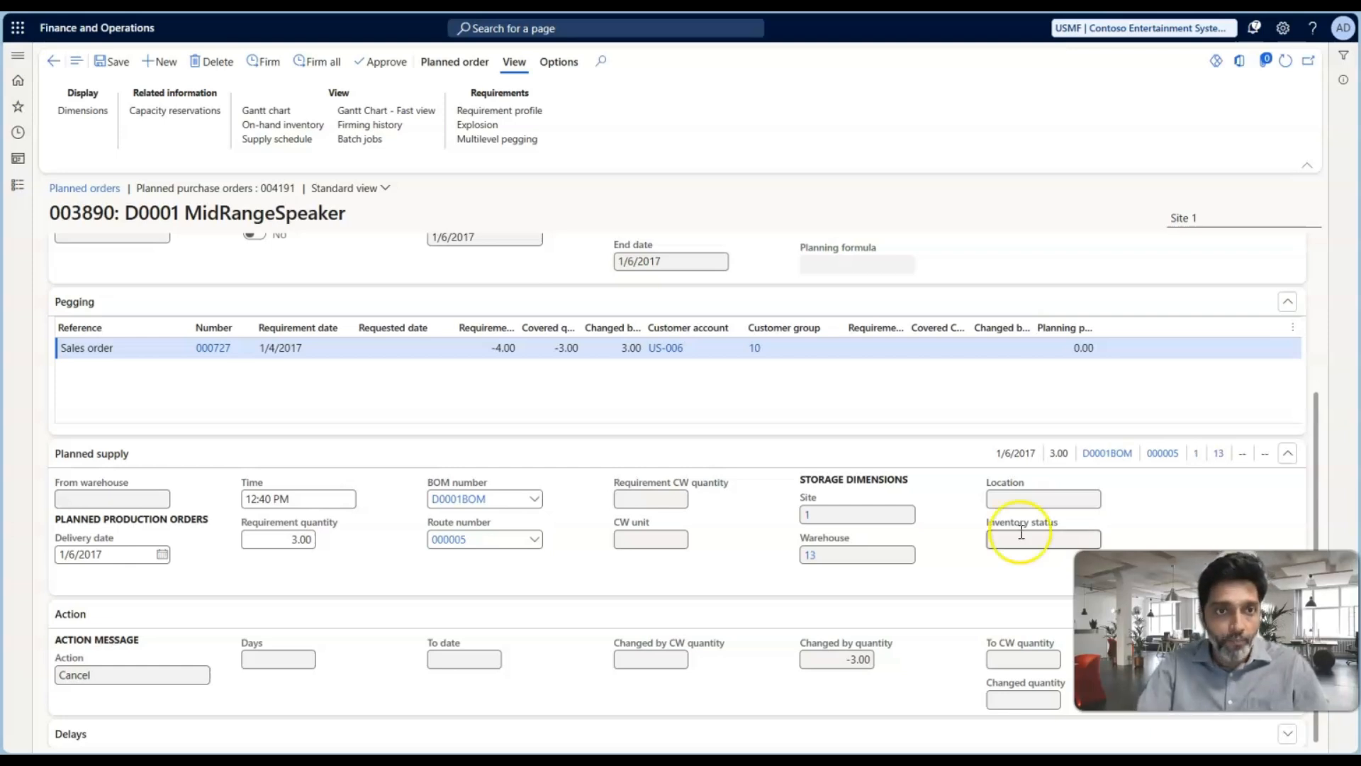
Open the firmed Test Plan-01 purchase order for 123 units from the firming history and review its line's delivery details
left_click(370, 125)
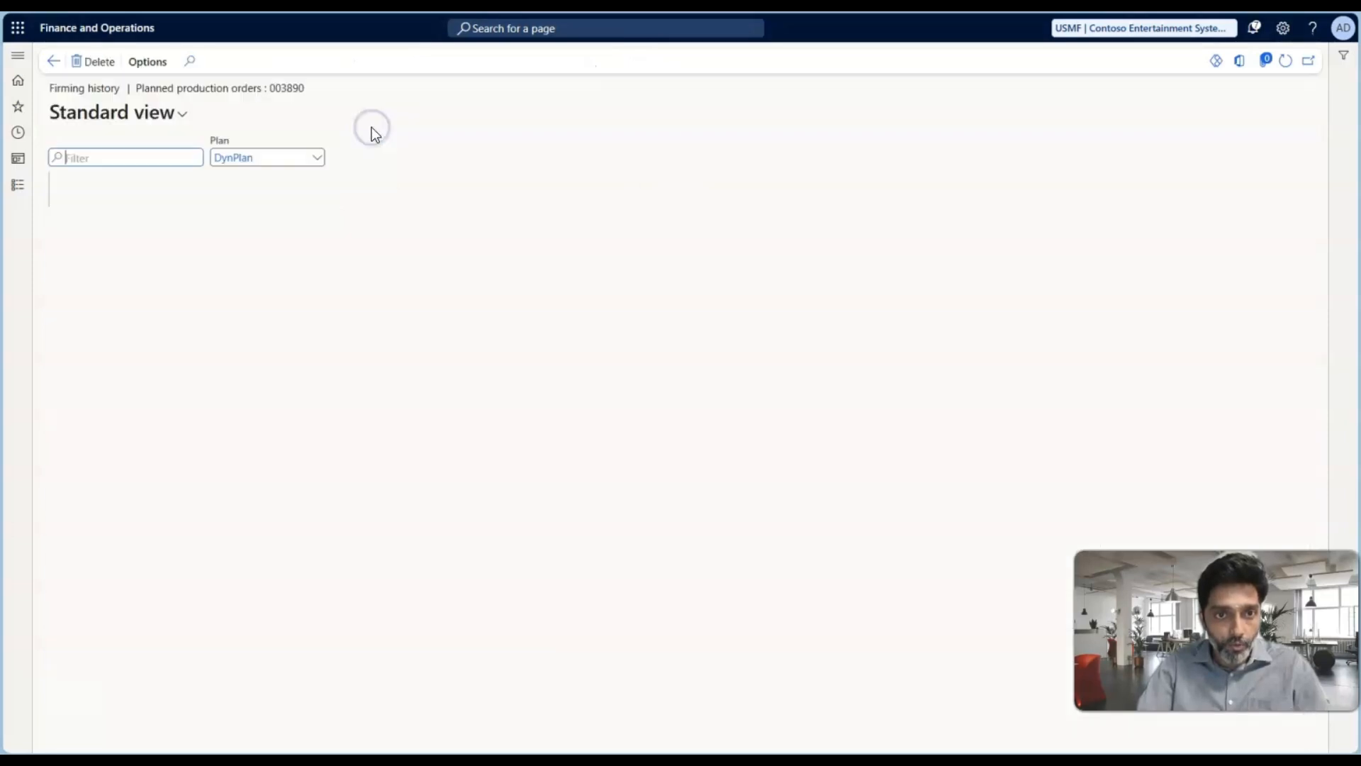
left_click(412, 610)
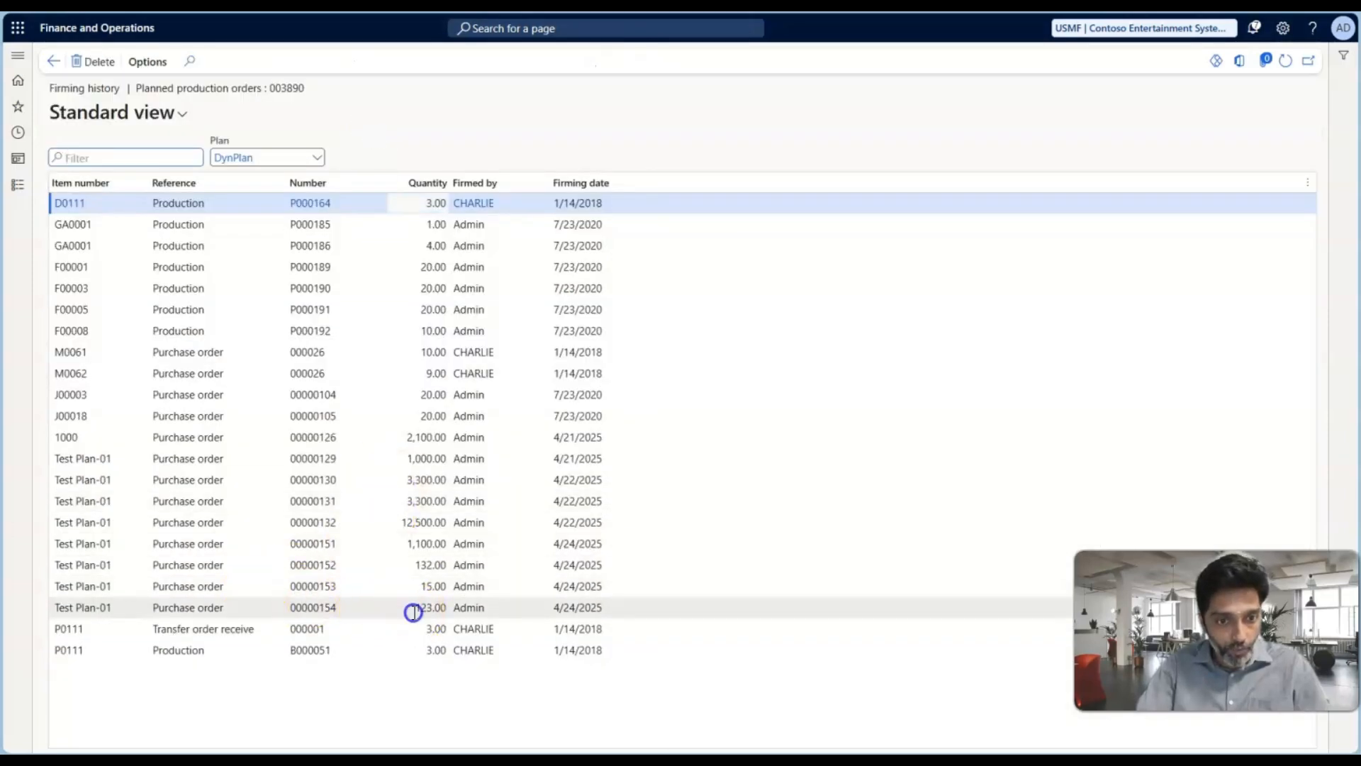
left_click(324, 608)
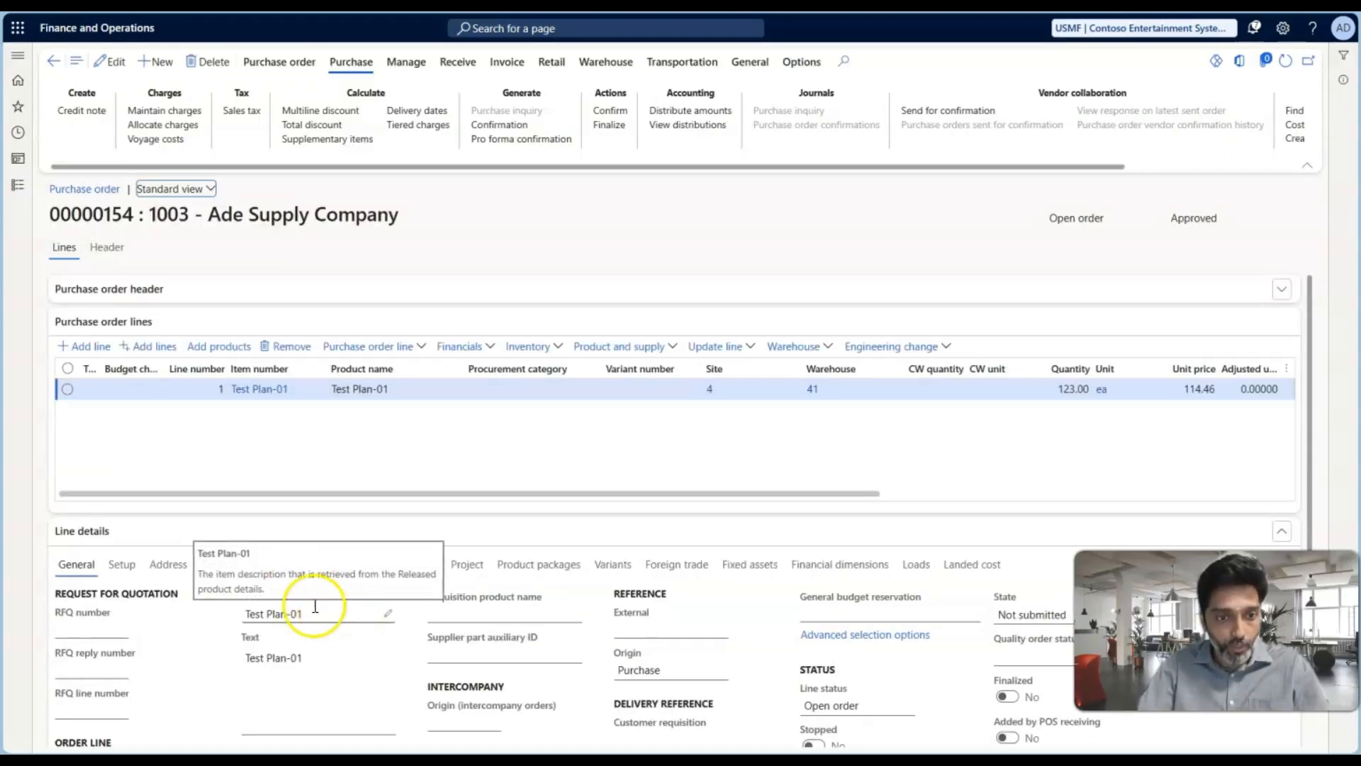
left_click(270, 563)
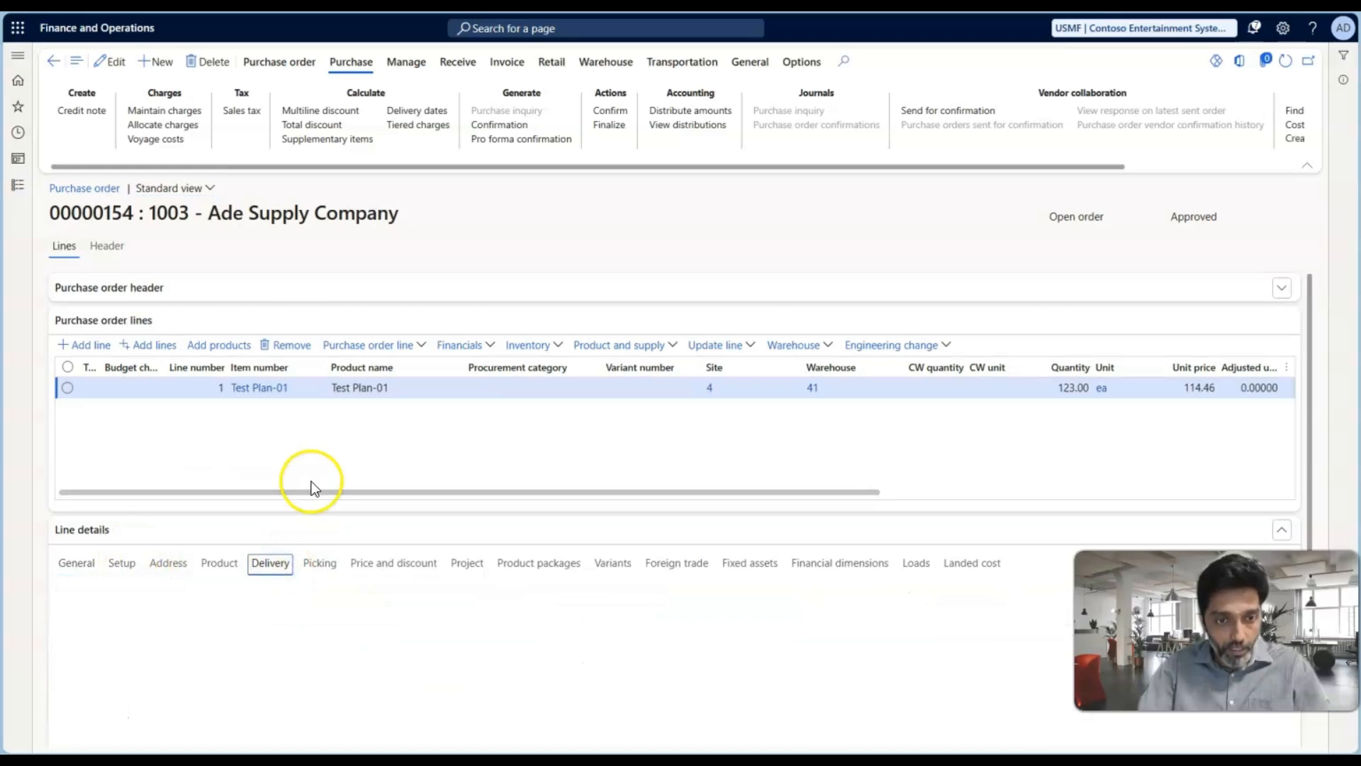
scroll(439, 512, "down", 2)
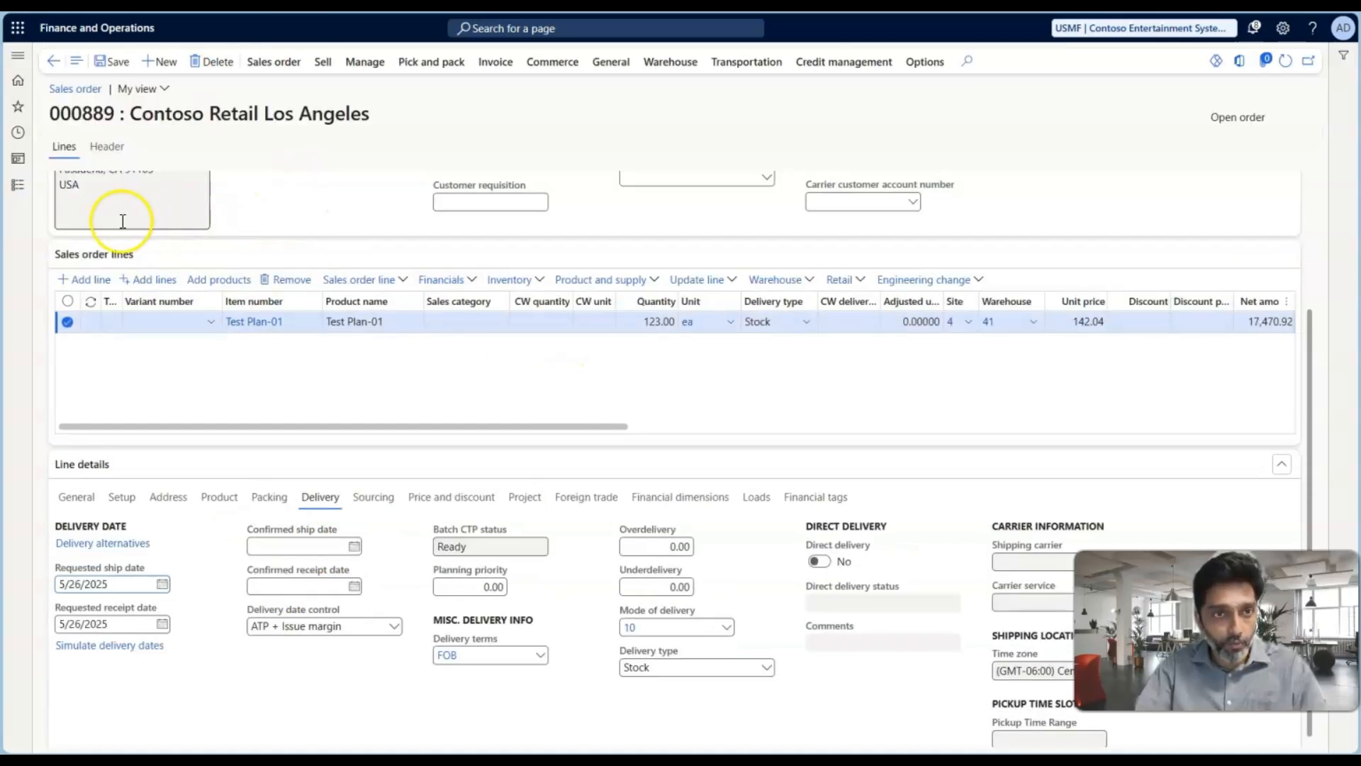
Set the Period-1 coverage group's receipt margin to 6 days and issue margin to 2 days, and save the group
left_click(19, 195)
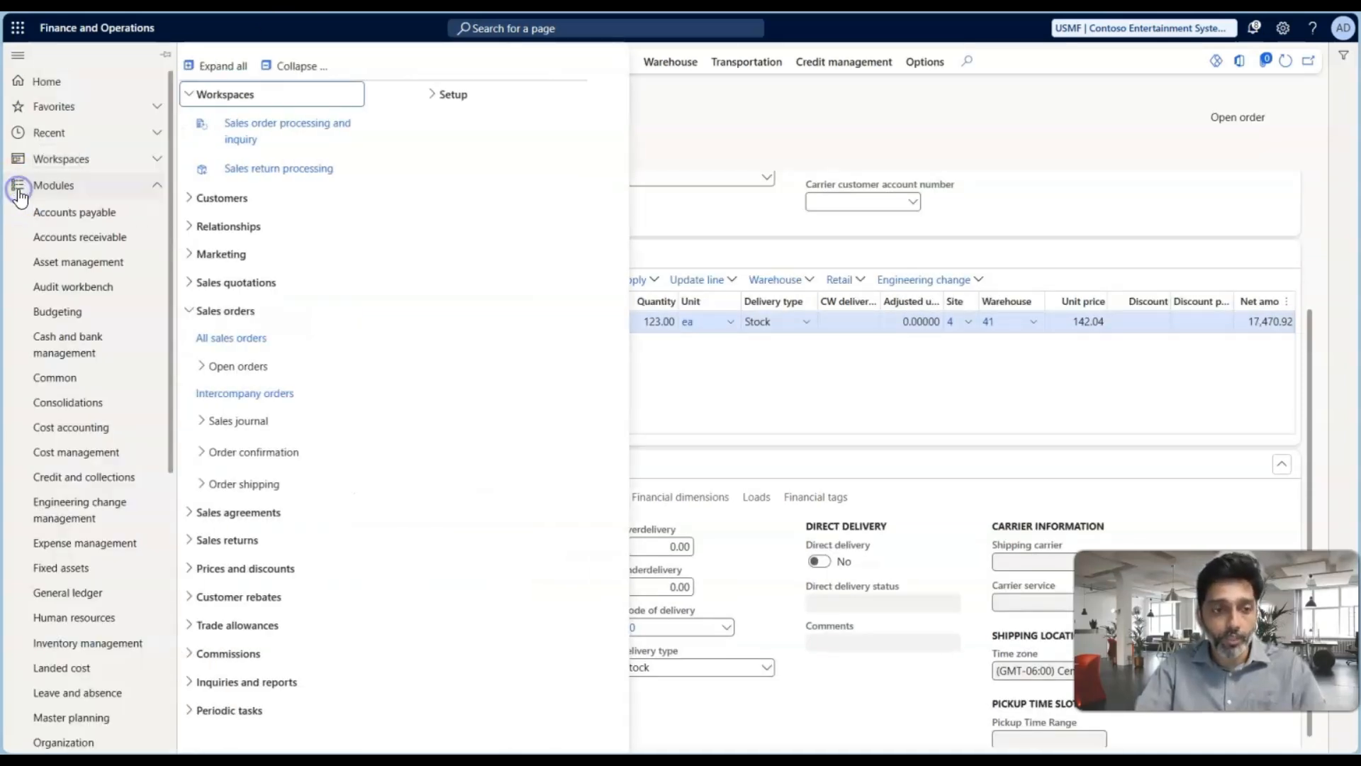
scroll(71, 454, "down", 5)
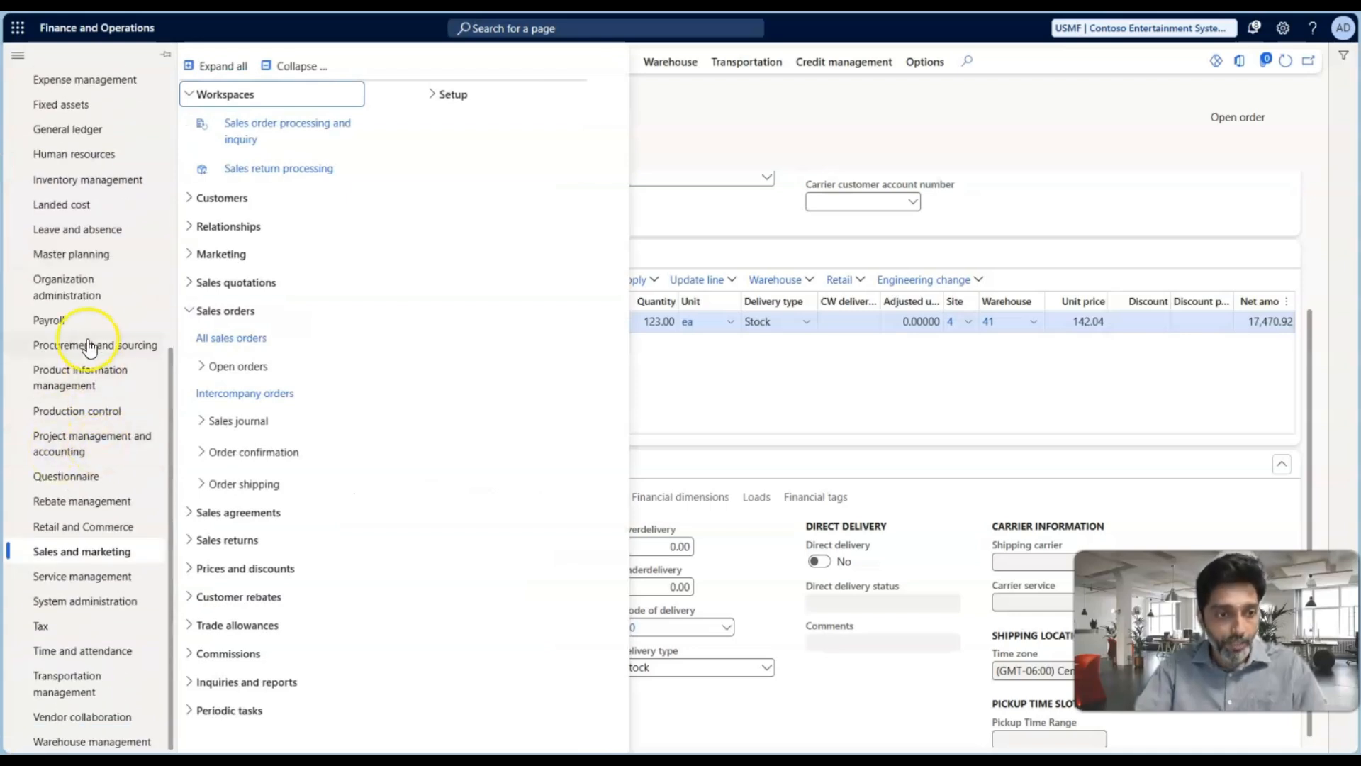
left_click(82, 255)
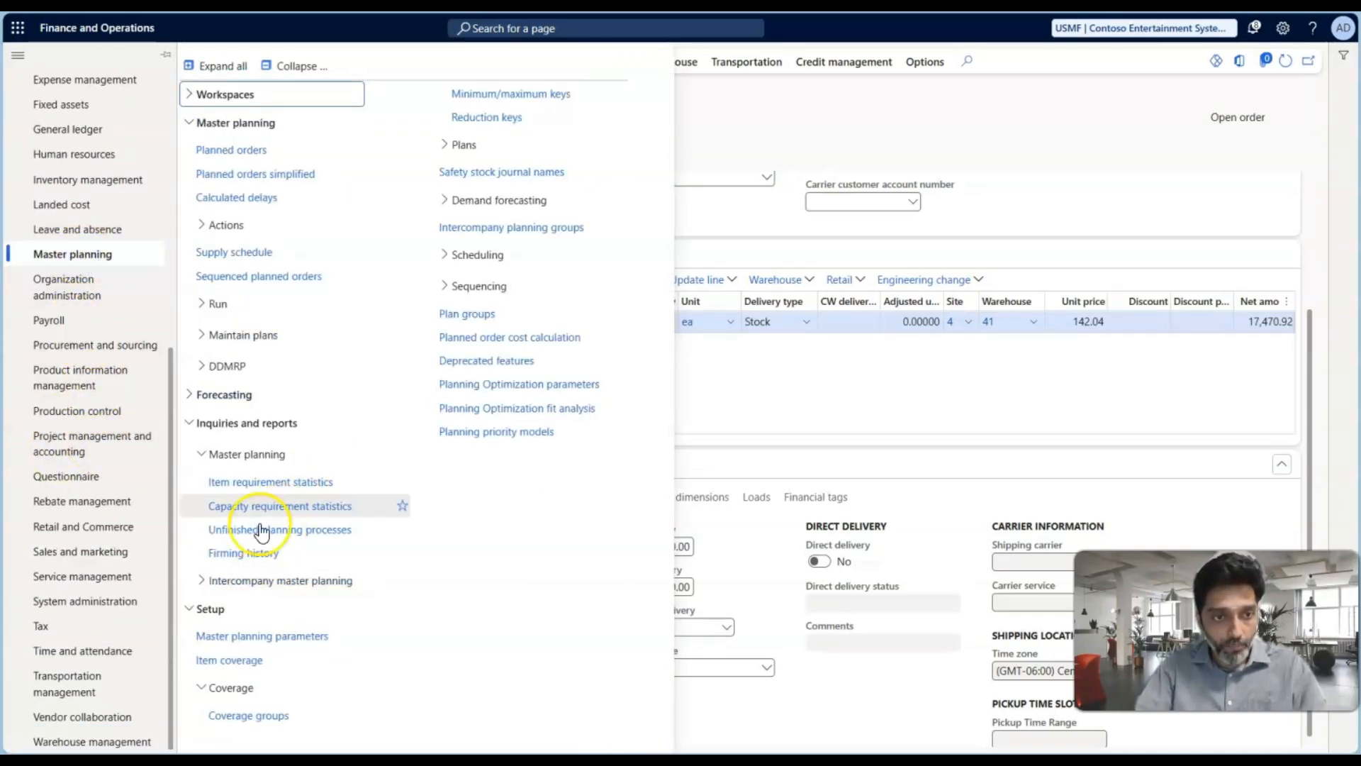
left_click(273, 720)
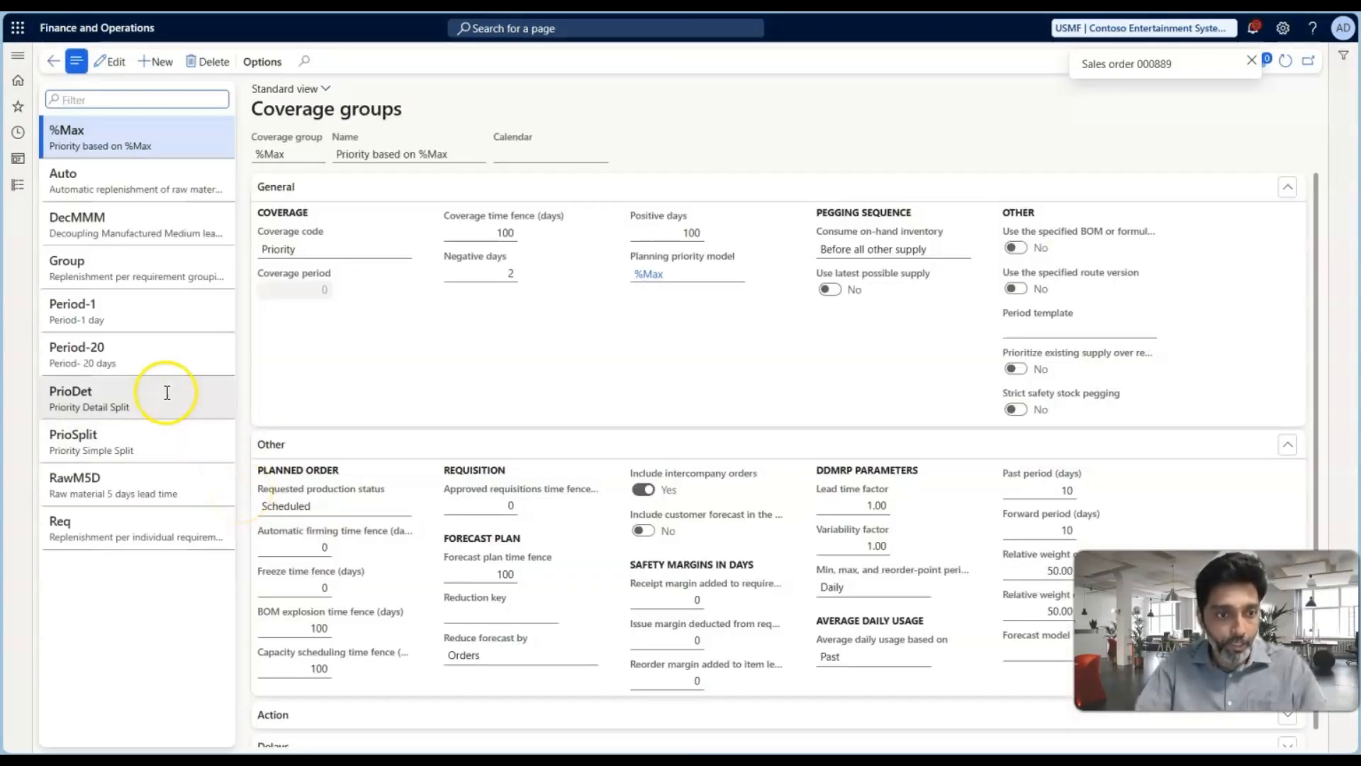
left_click(129, 314)
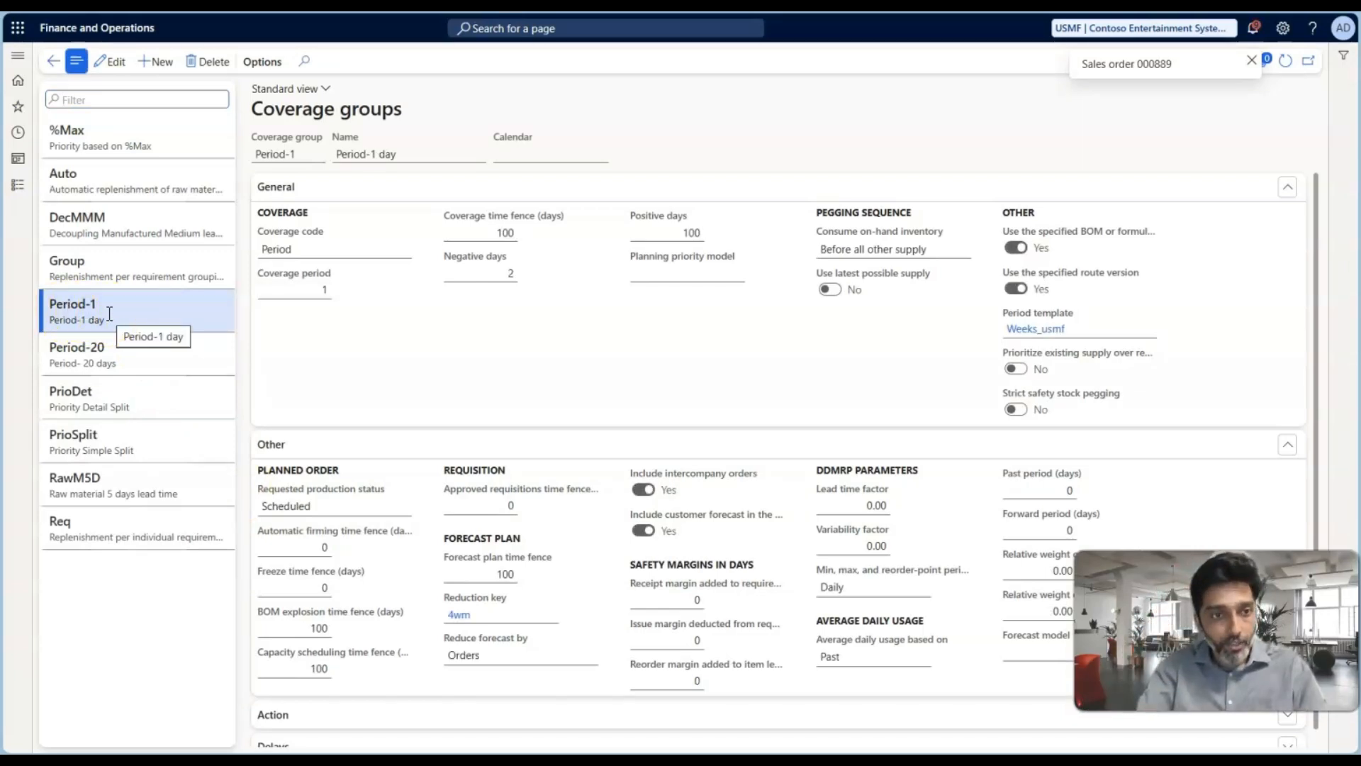
left_click(700, 599)
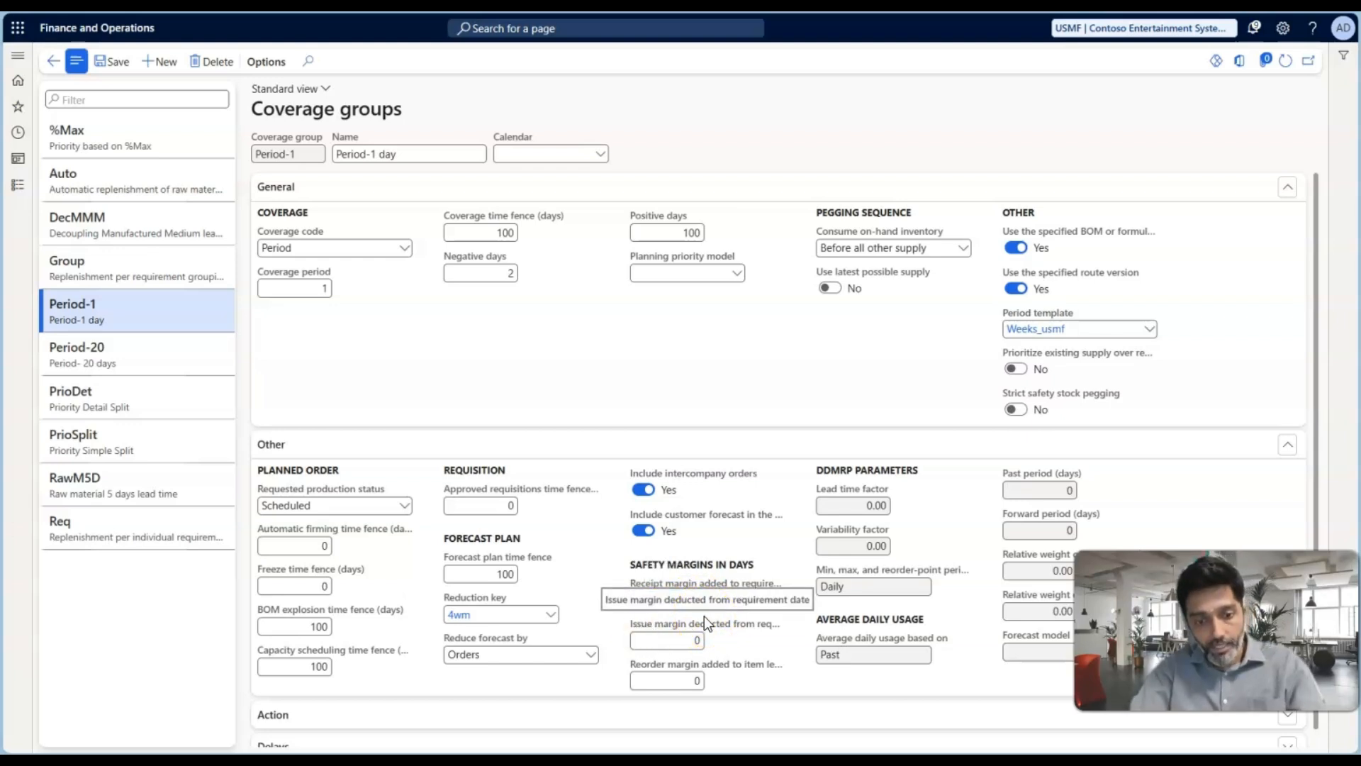
type("6")
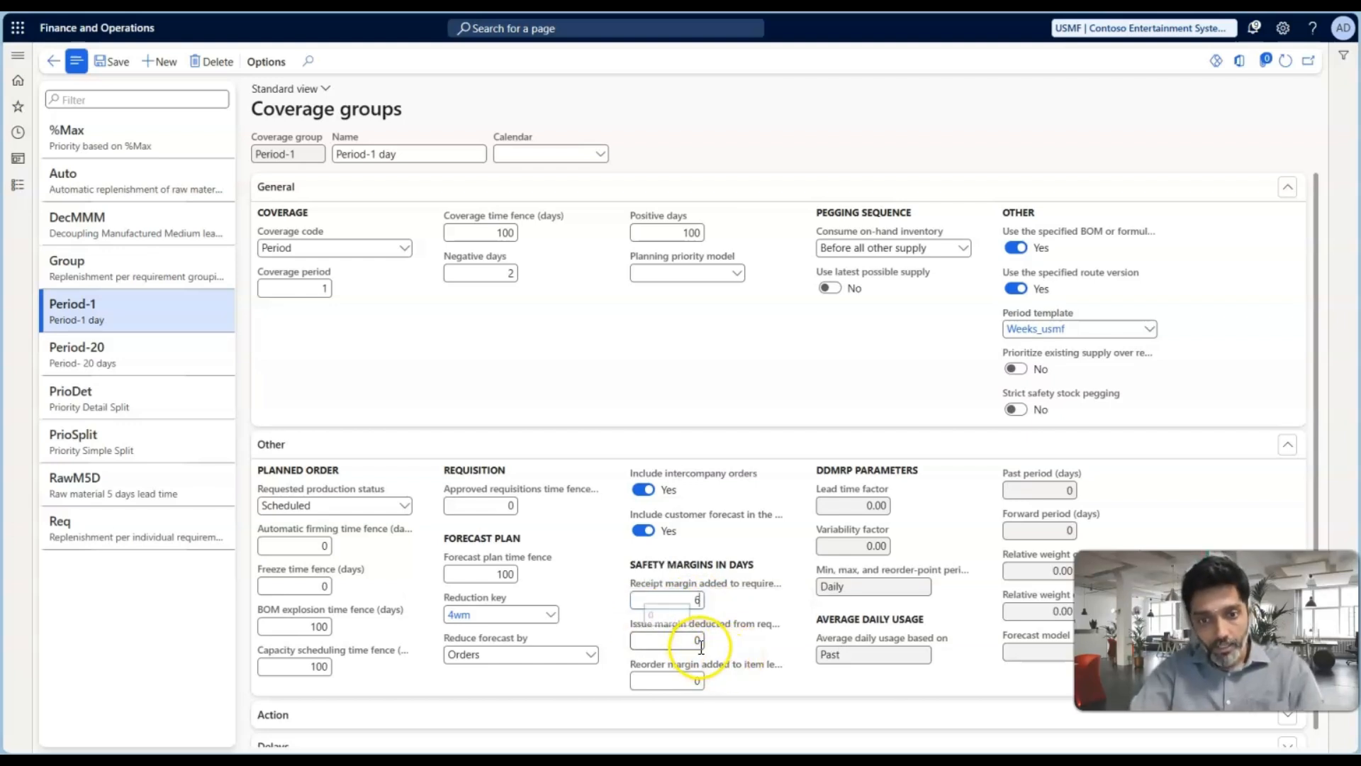
left_click(700, 642)
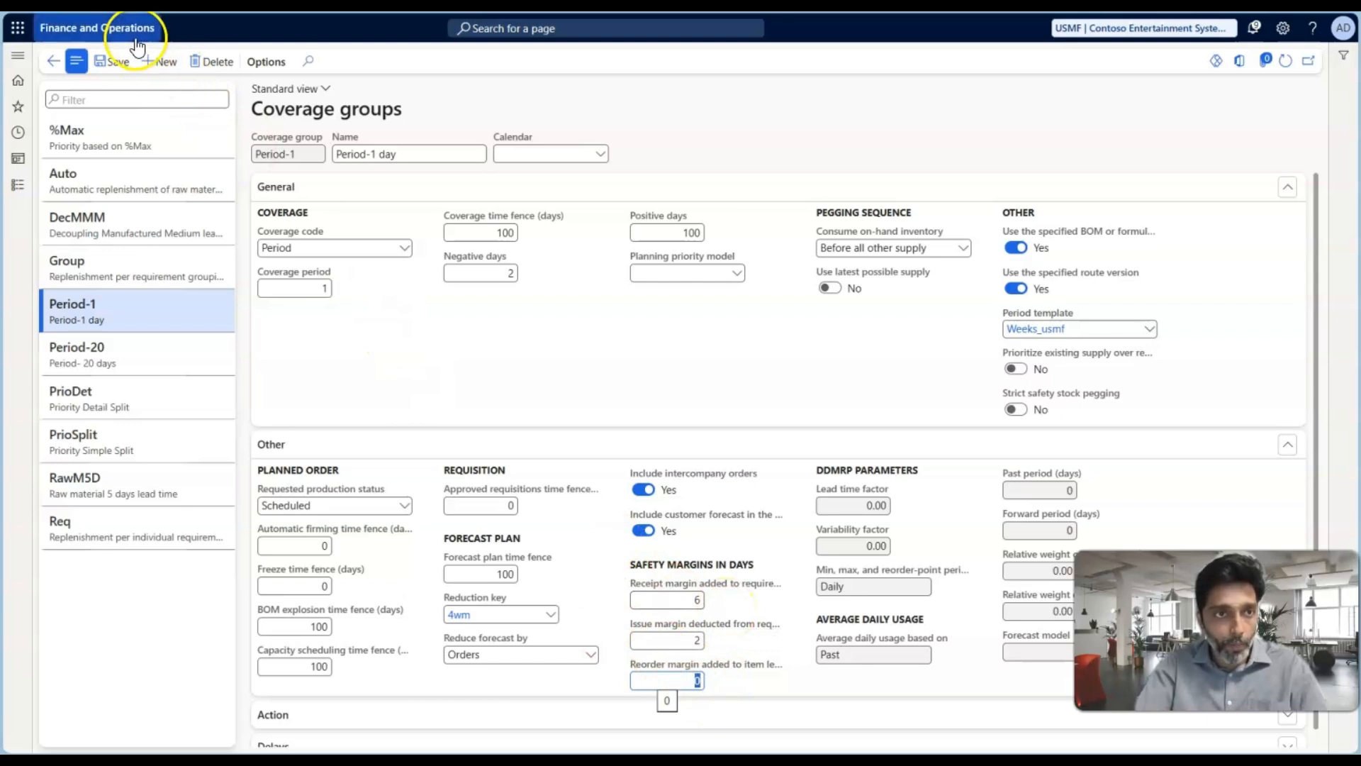
left_click(113, 62)
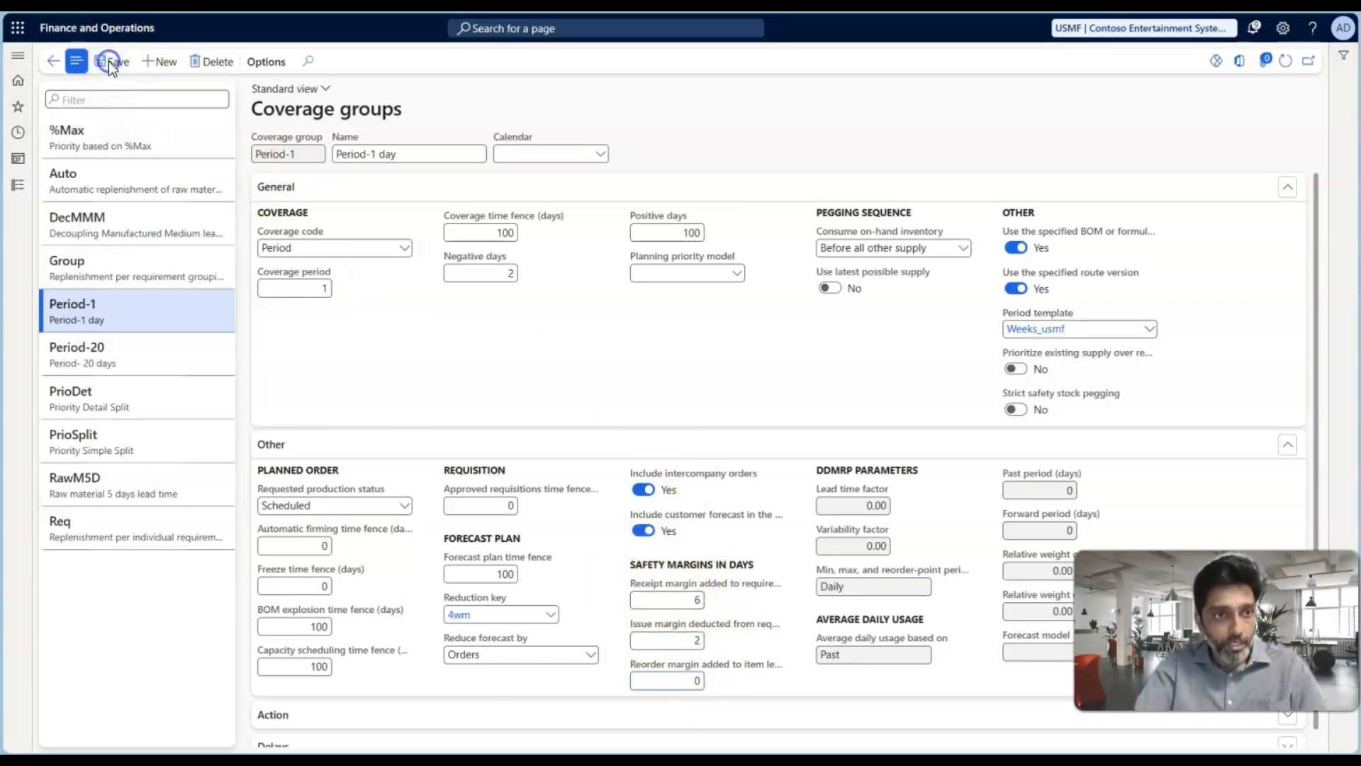
Open the list of all sales orders in Sales and marketing
left_click(20, 195)
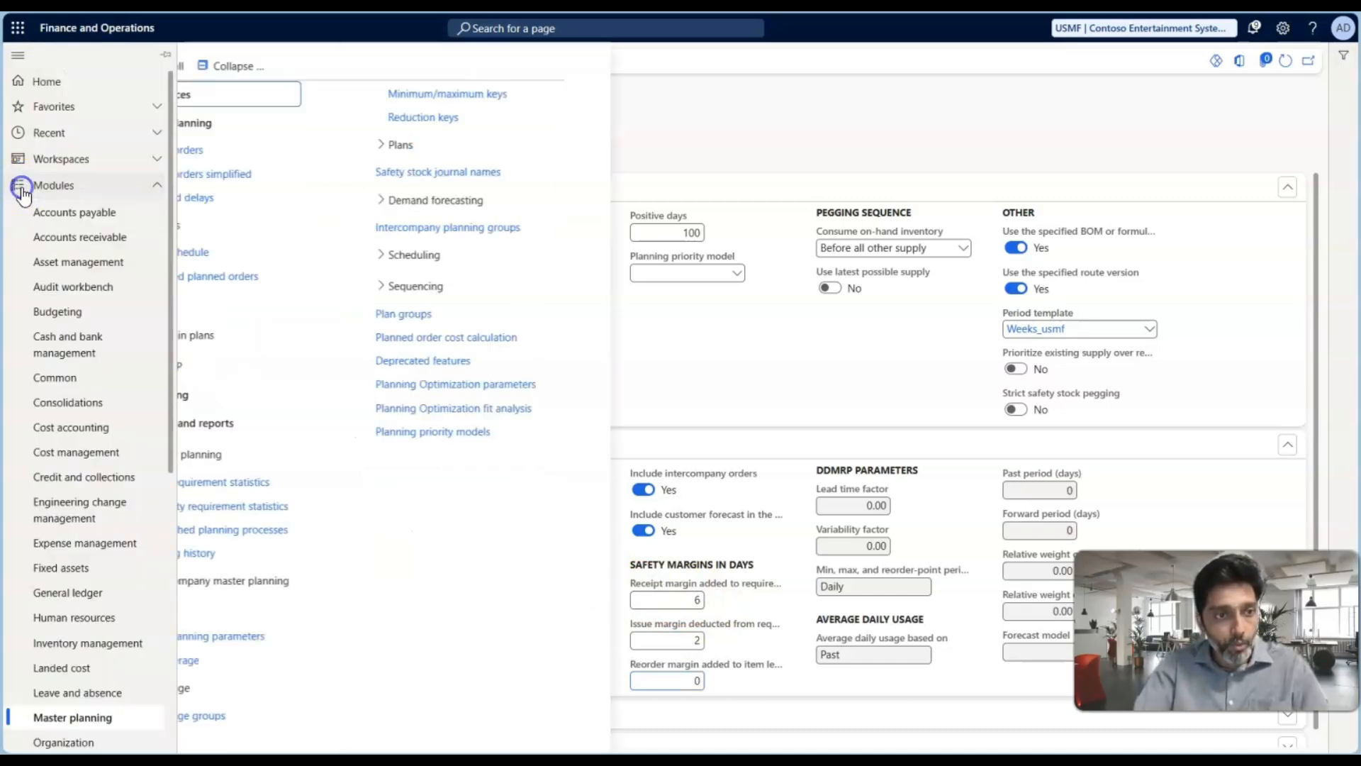
scroll(84, 432, "down", 5)
scroll(84, 431, "down", 1)
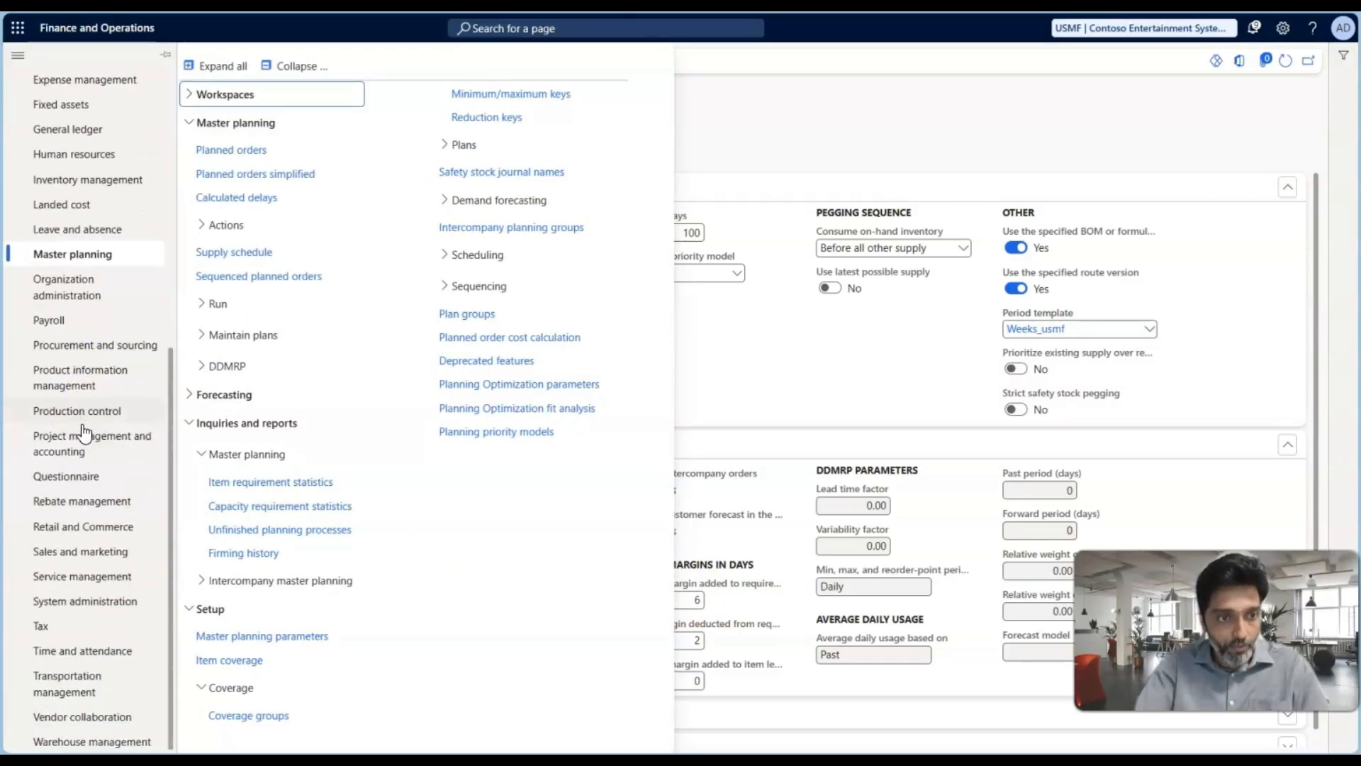
left_click(78, 551)
left_click(247, 335)
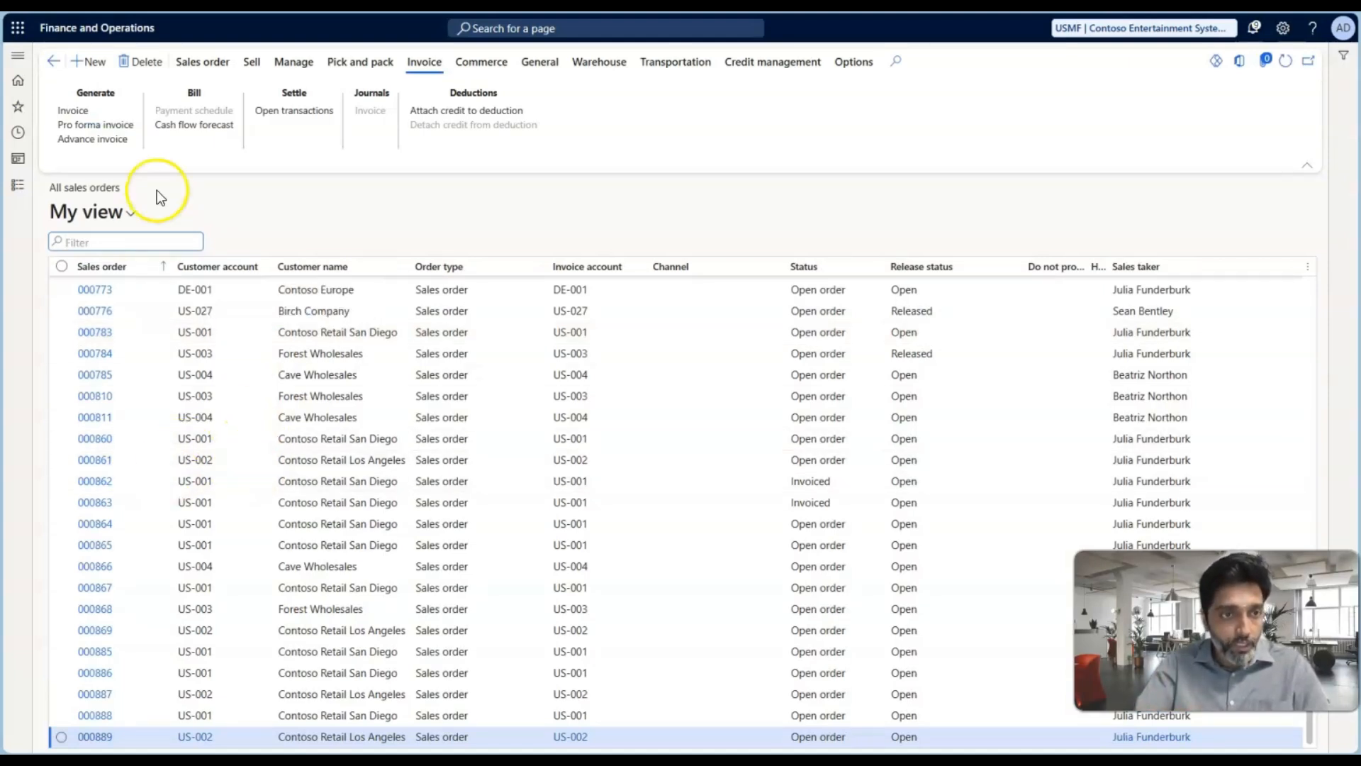
Create a sales order for customer Contoso Retail San Diego with warehouse 51 at site 5
left_click(90, 61)
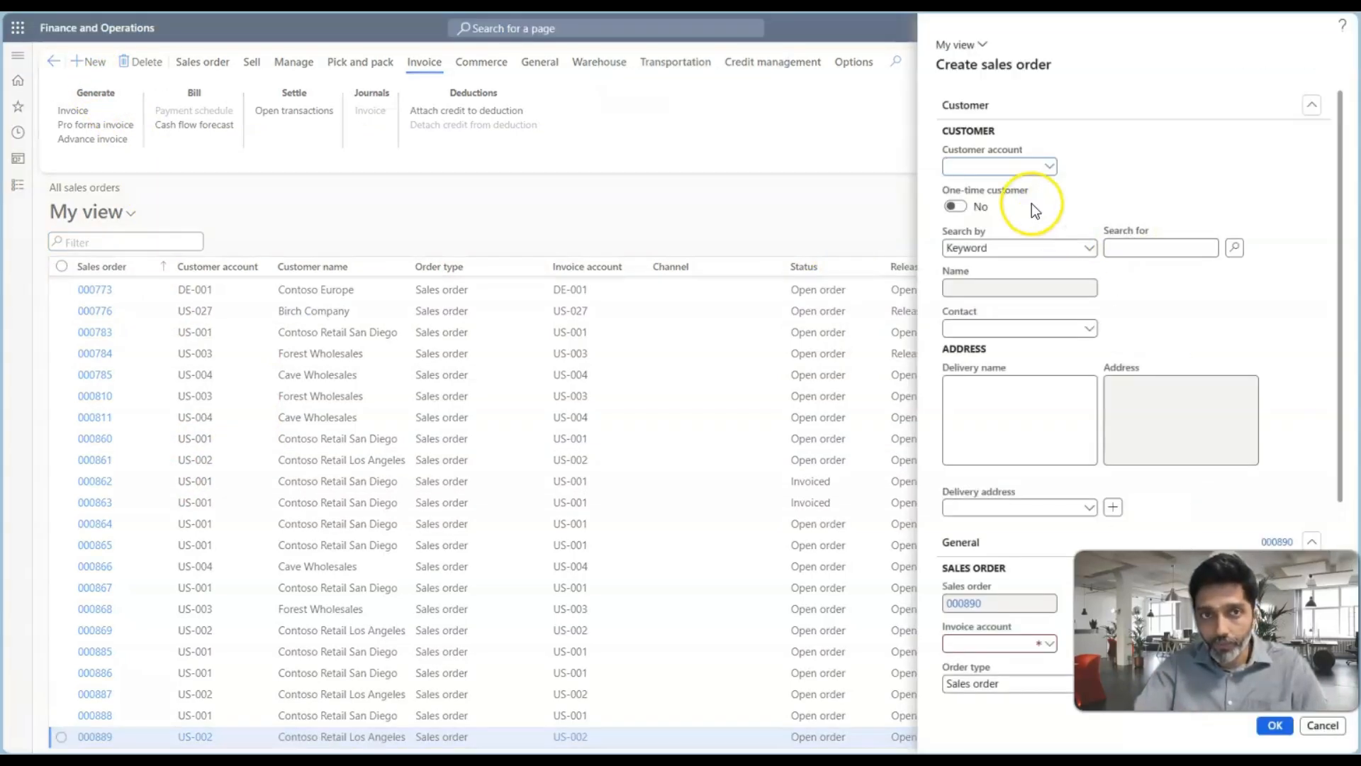
left_click(1049, 166)
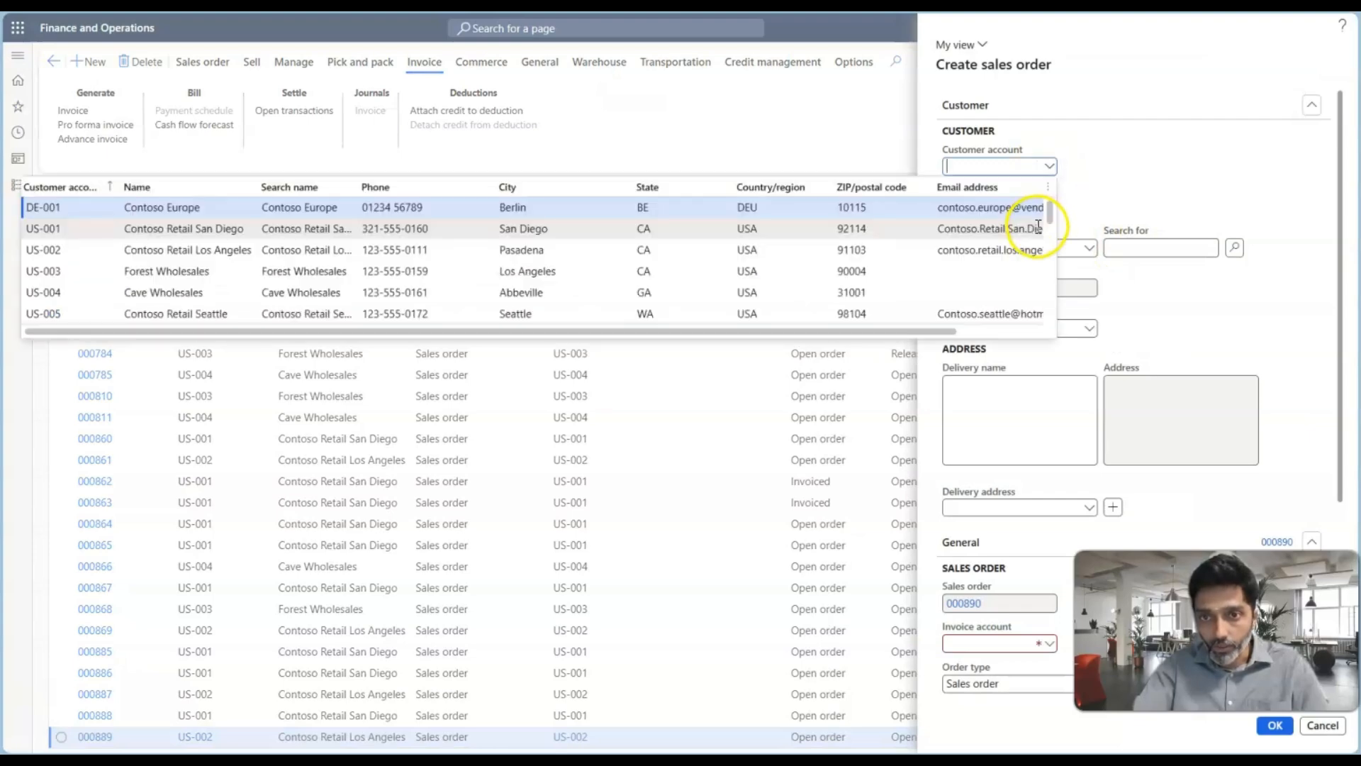
left_click(855, 225)
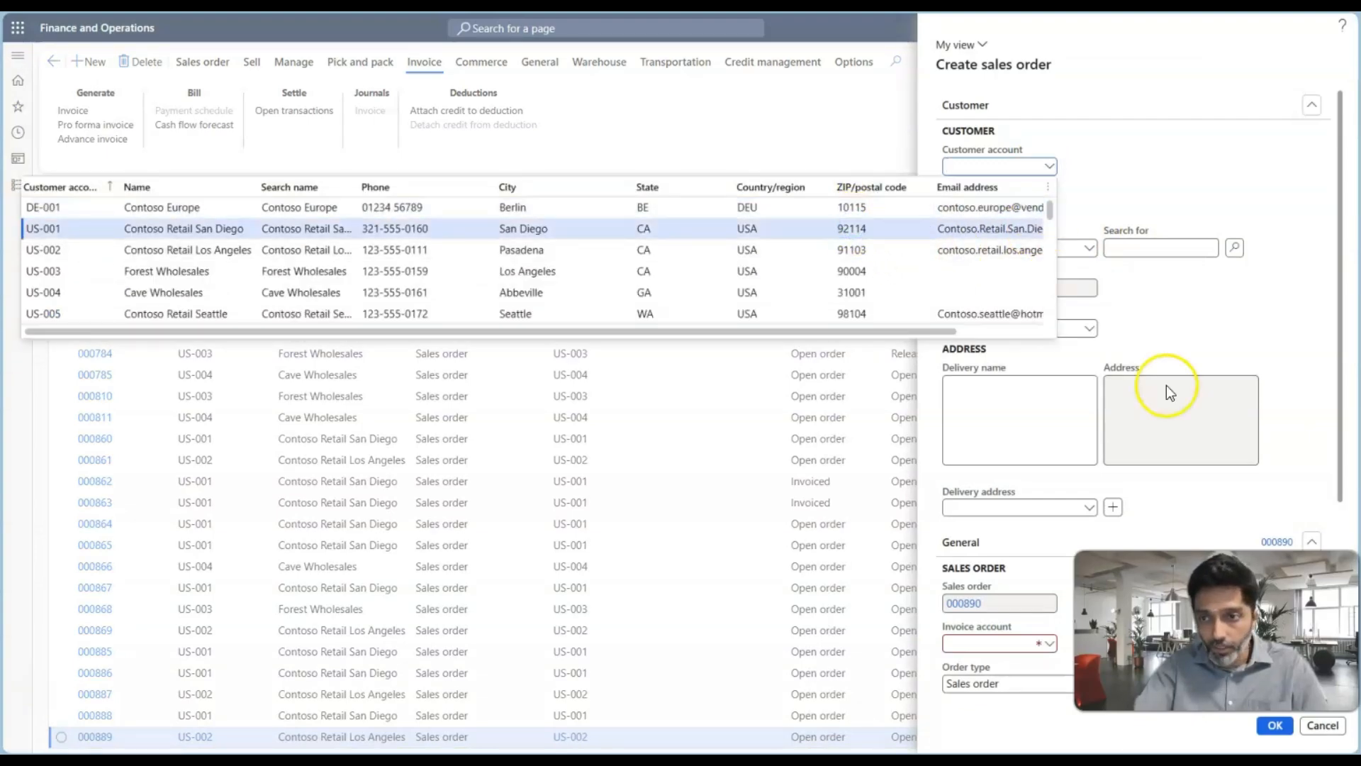
scroll(1167, 385, "down", 3)
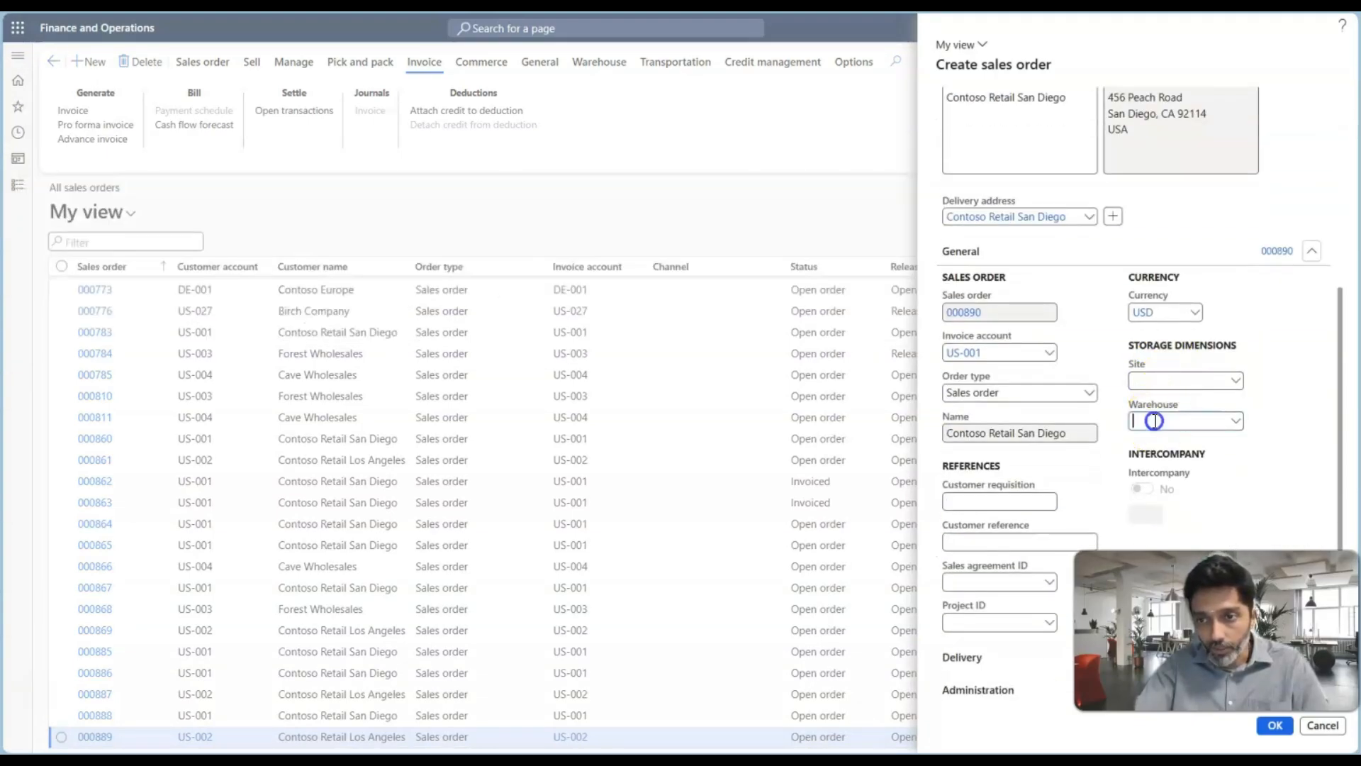
left_click(1237, 423)
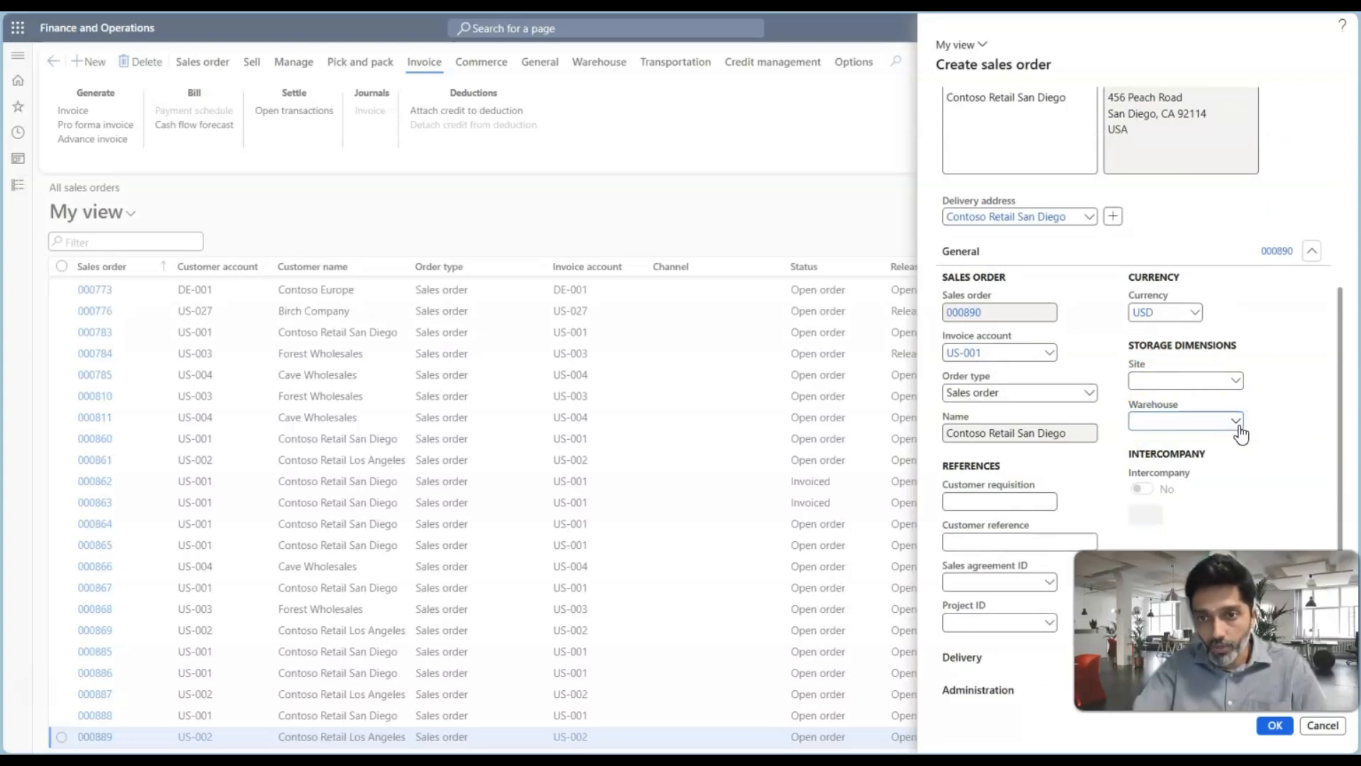
type("51")
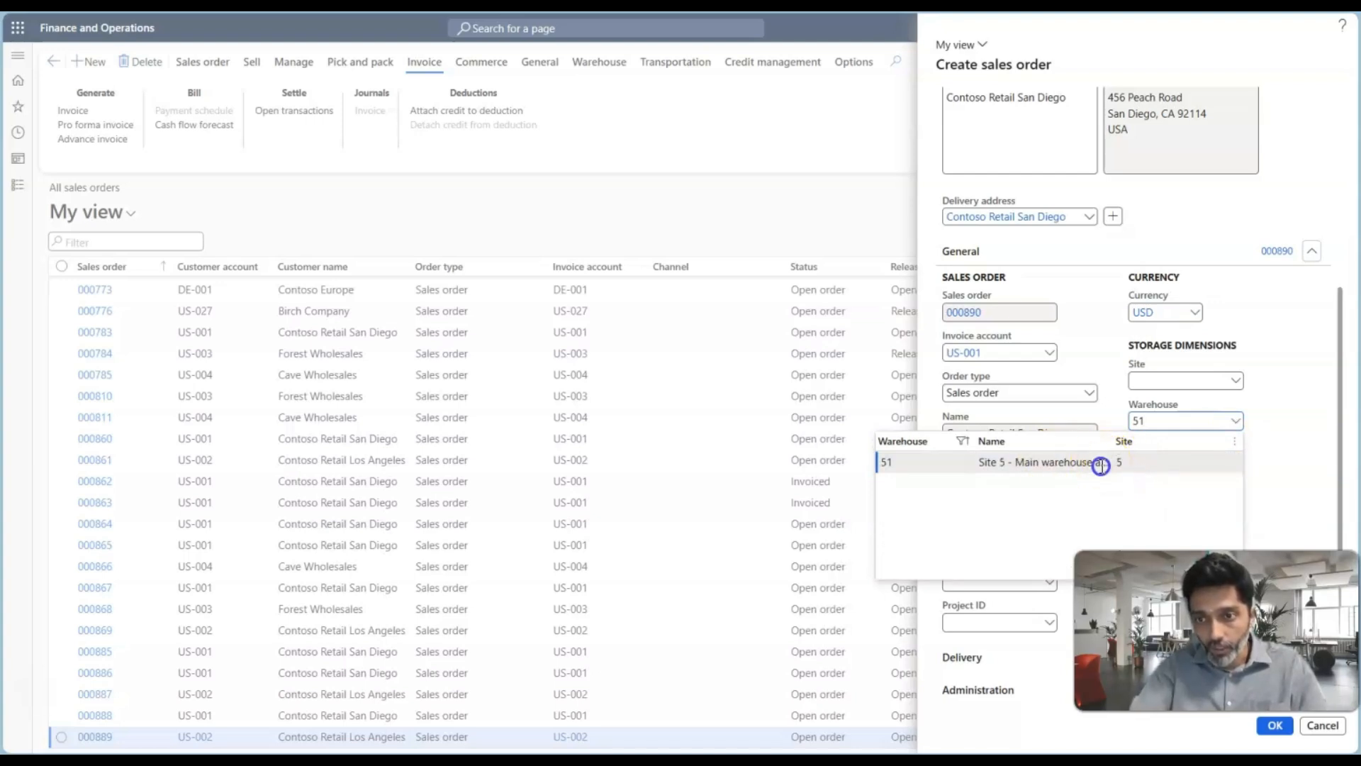
left_click(1101, 464)
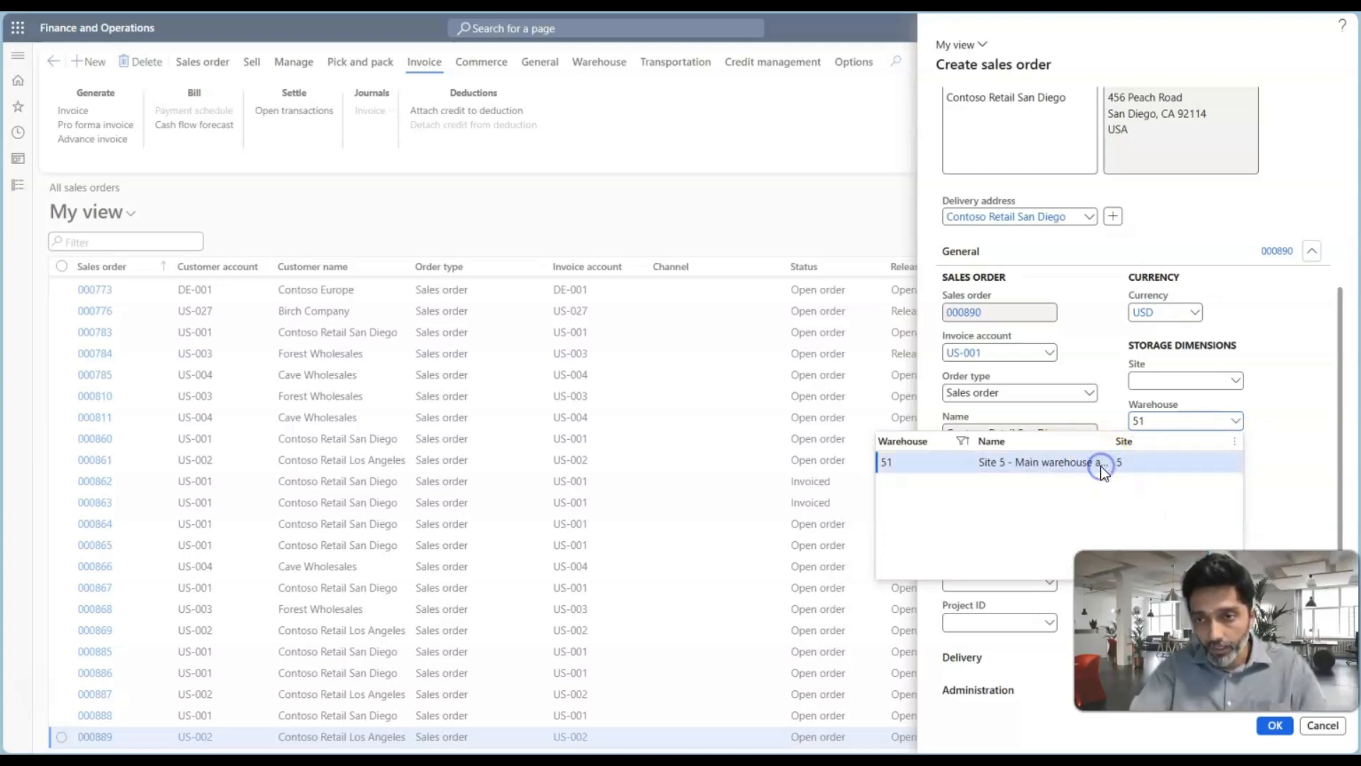
left_click(1275, 727)
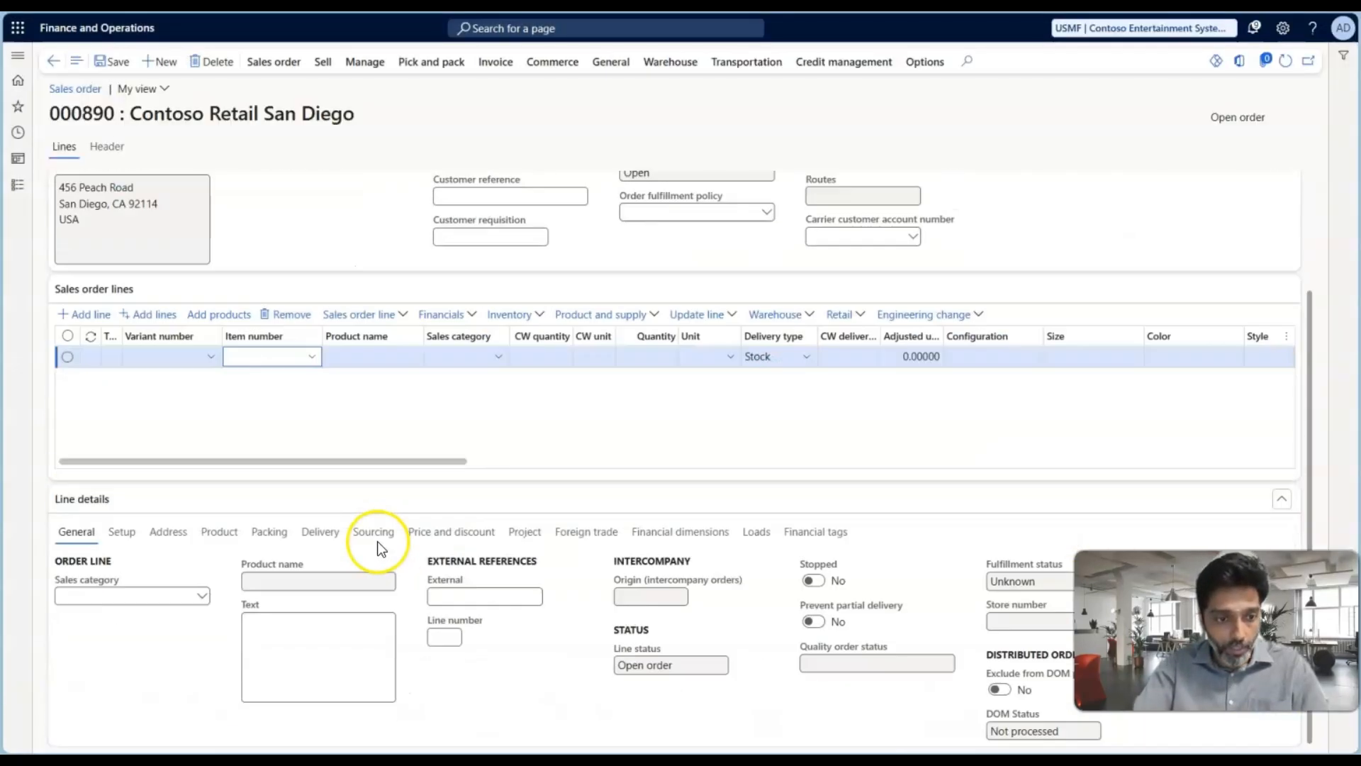
Add a line for 321 ea of Test Plan-01 with requested ship and receipt dates of 5/27/2025, and save the sales order
scroll(377, 542, "down", 2)
type("test")
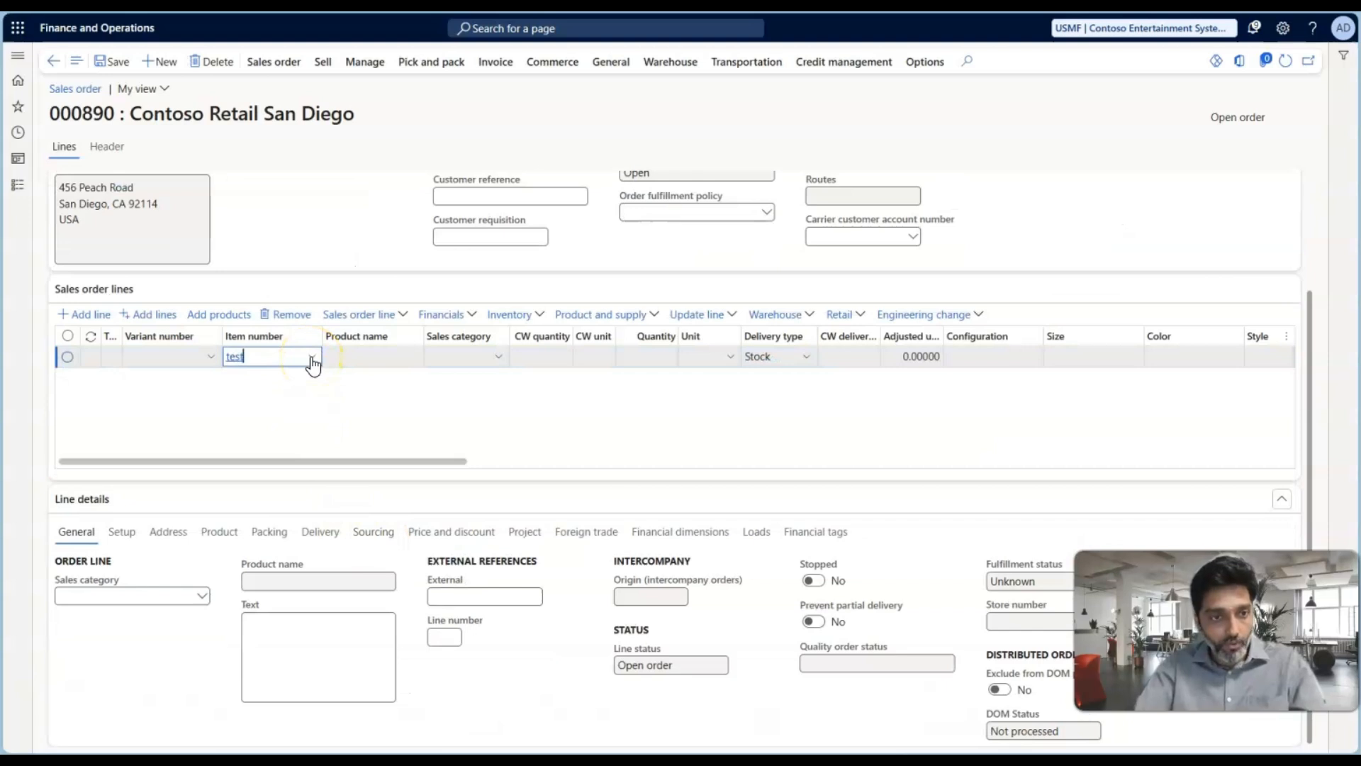
left_click(312, 357)
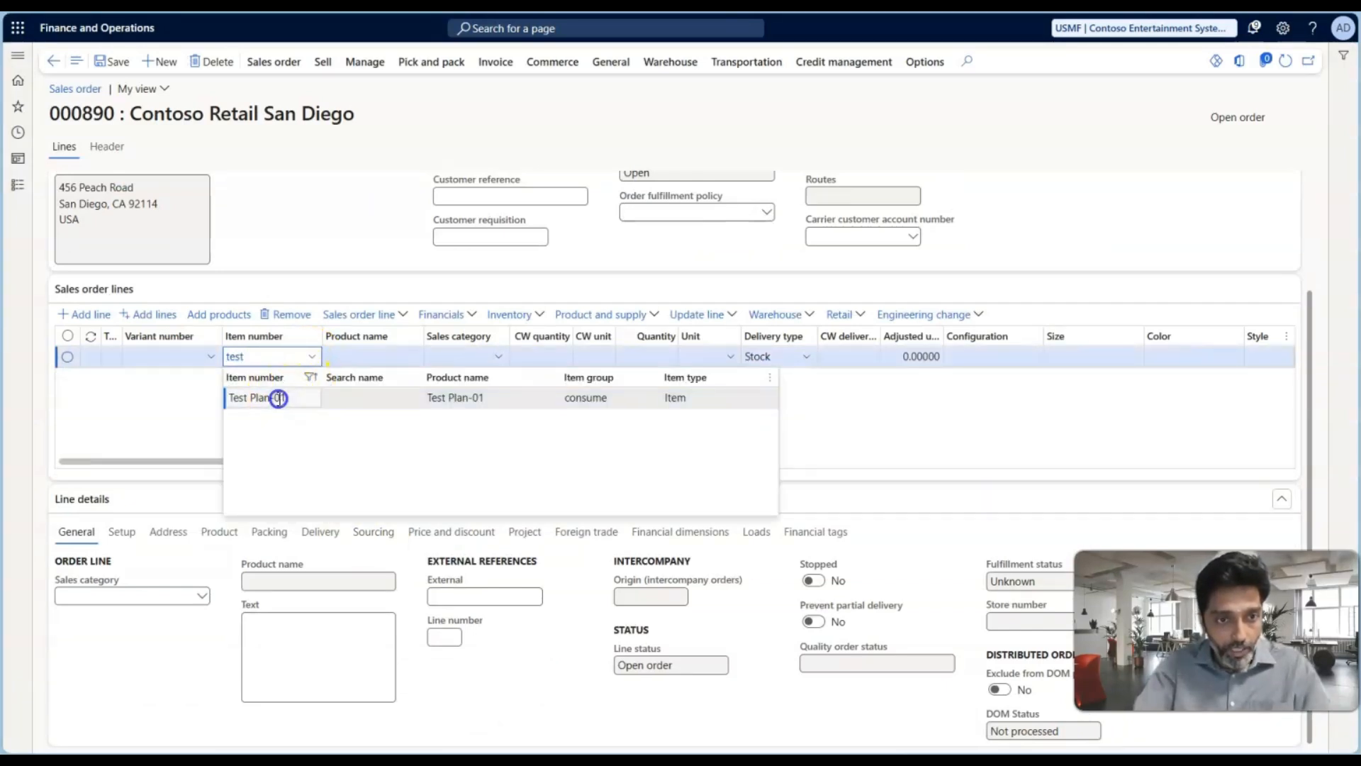
left_click(656, 356)
type("321")
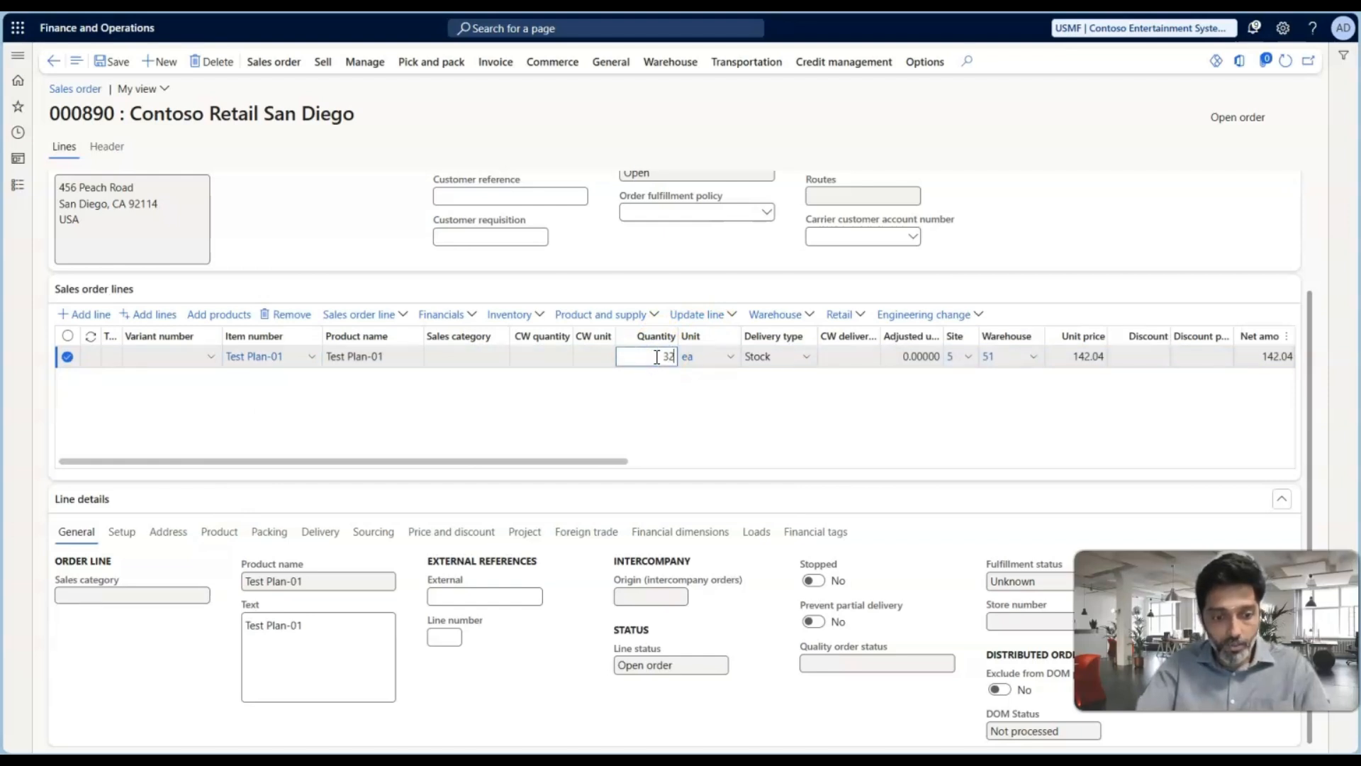
key("Tab")
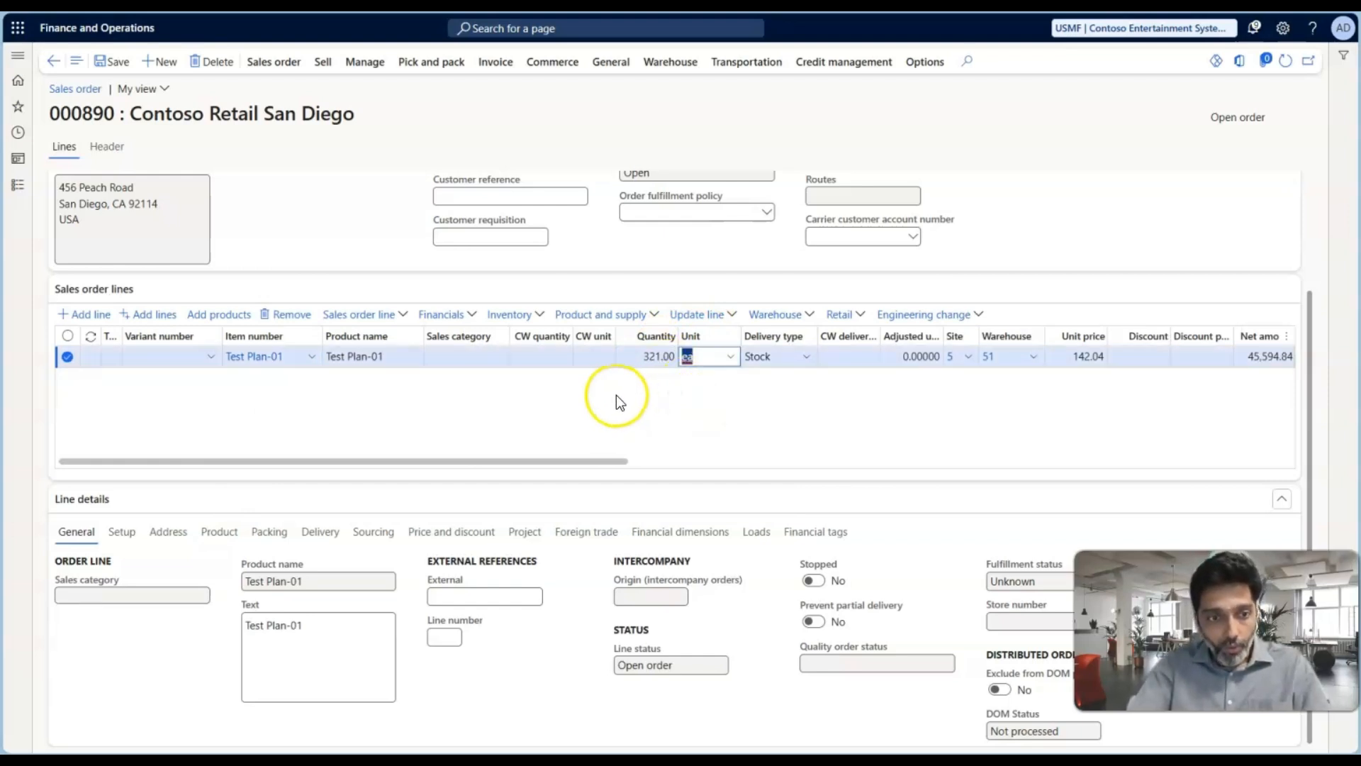
left_click(312, 533)
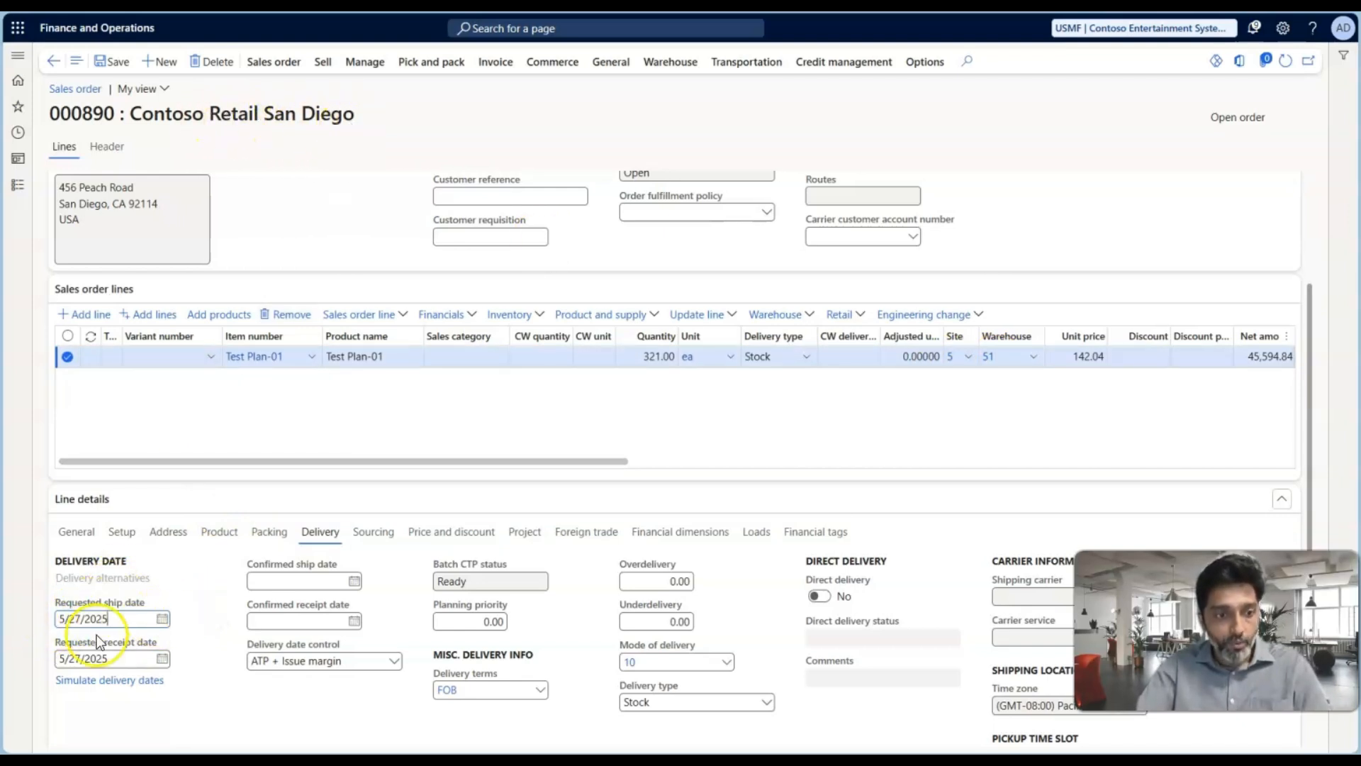
left_click(120, 65)
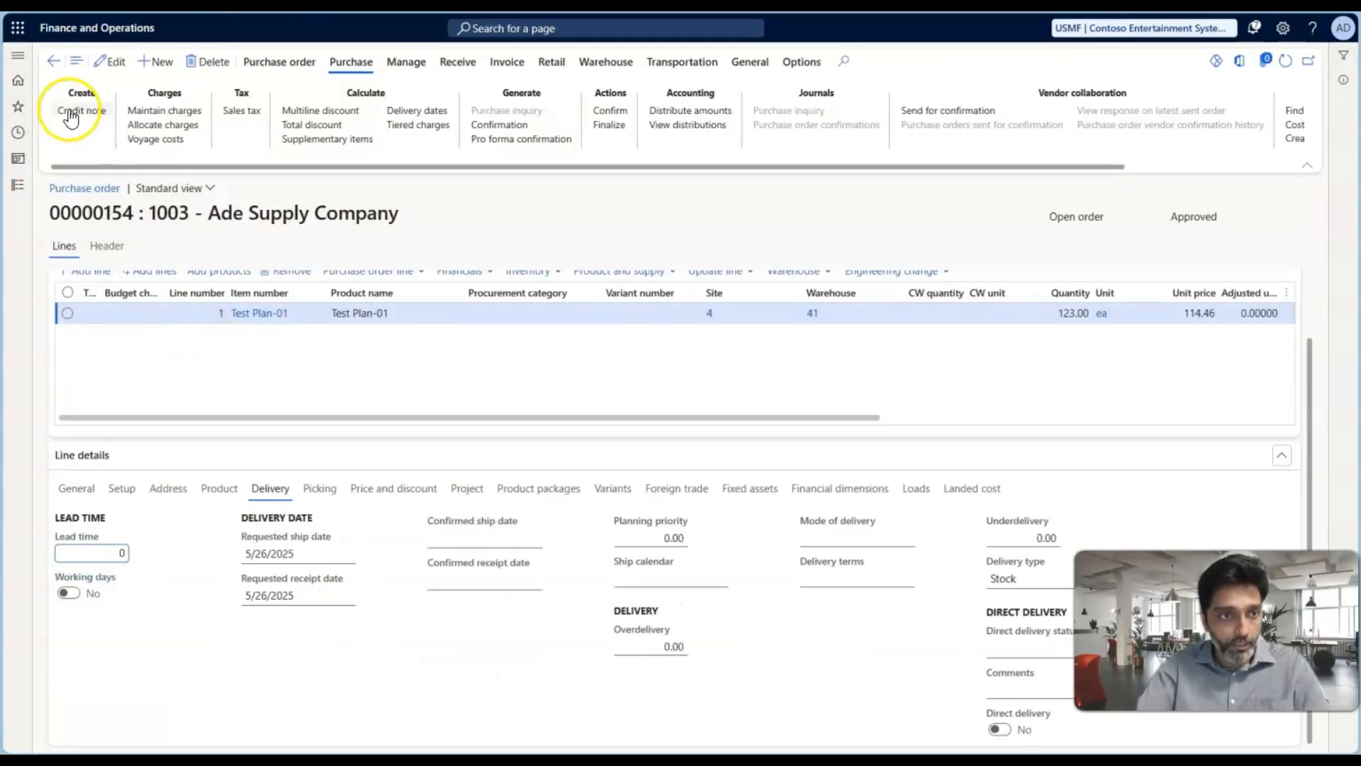
Reopen the net requirements for Test Plan-01 and check the requirement date of the sales order demand at warehouse 51
left_click(47, 65)
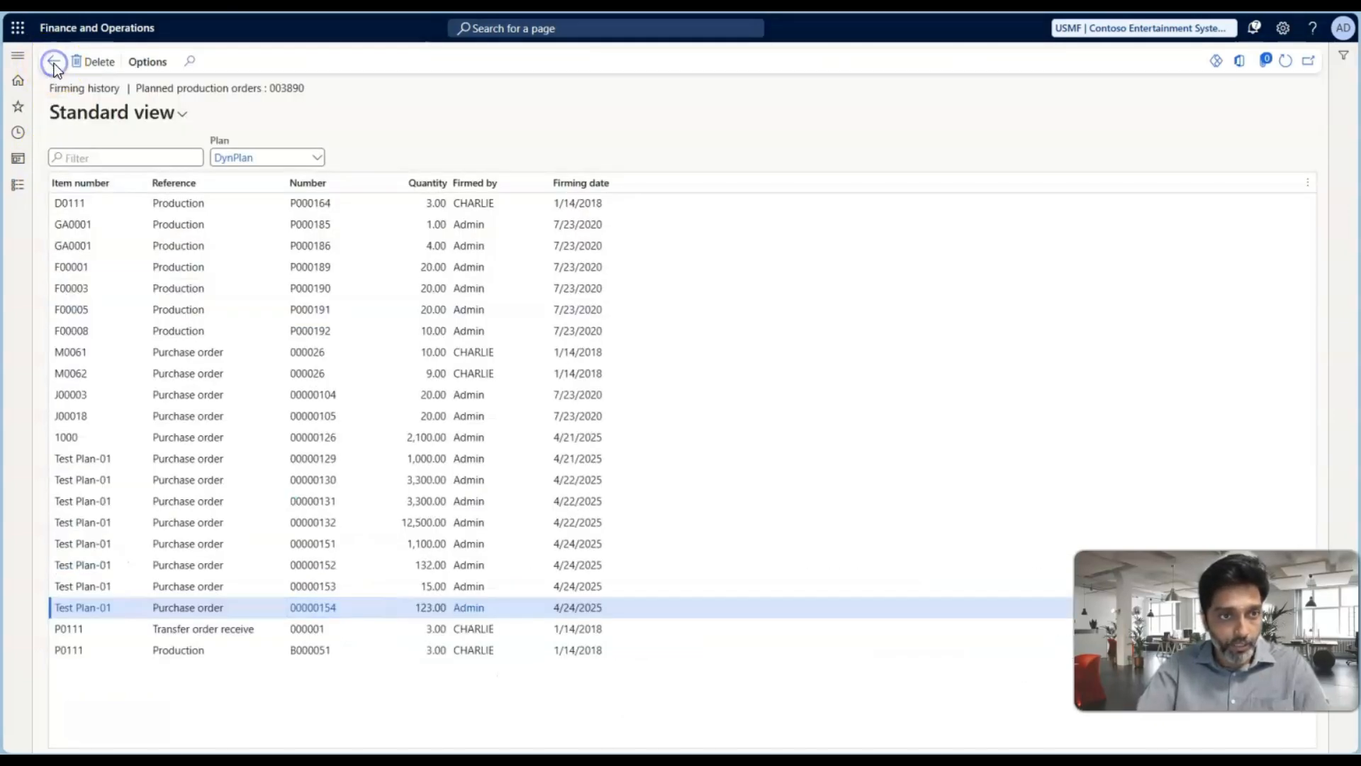
left_click(50, 64)
left_click(54, 64)
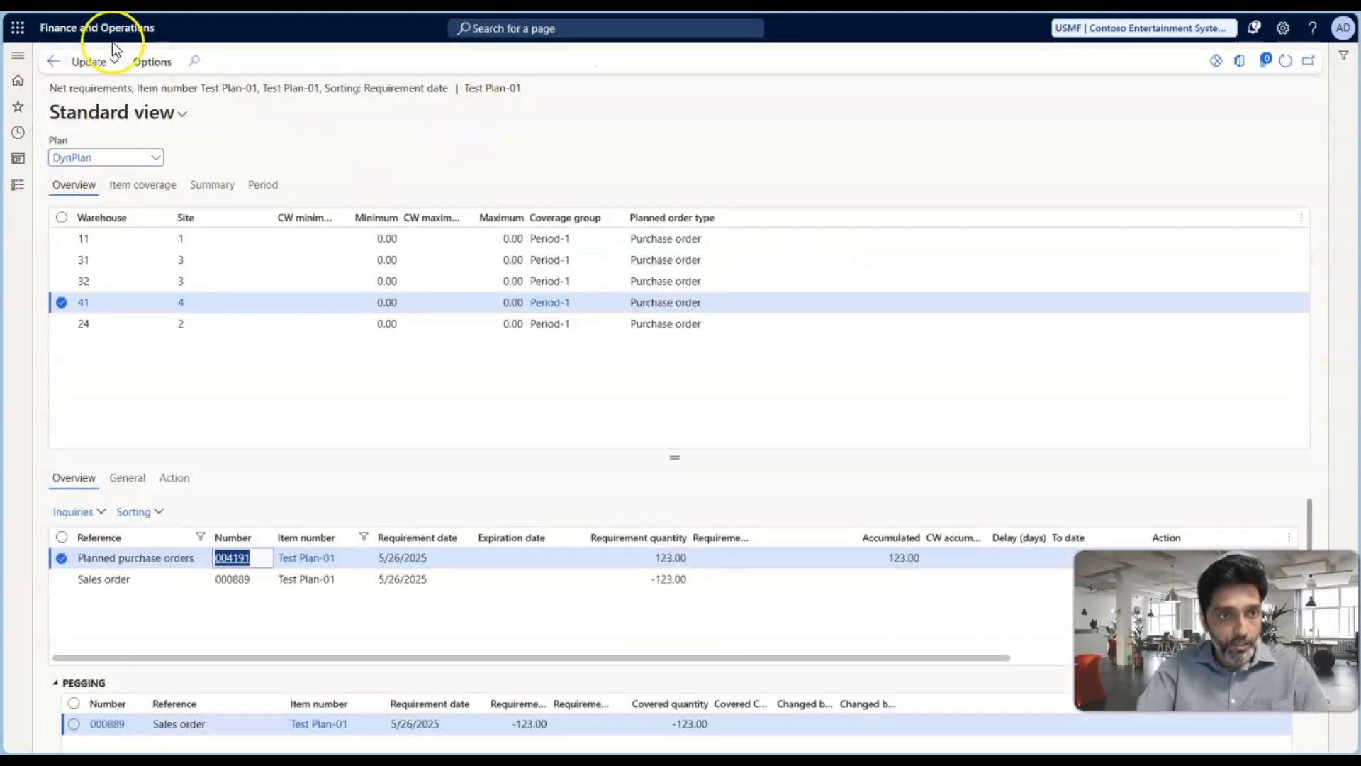
left_click(54, 63)
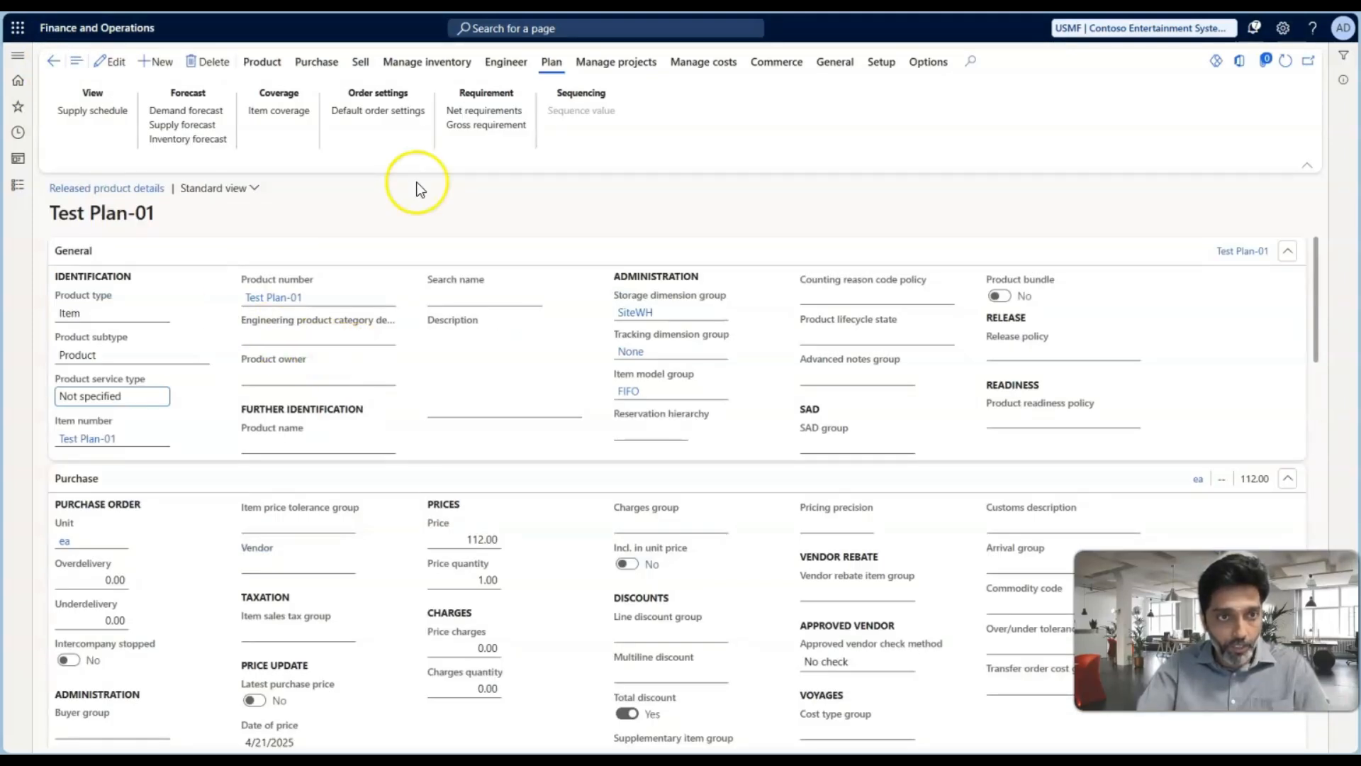
left_click(482, 117)
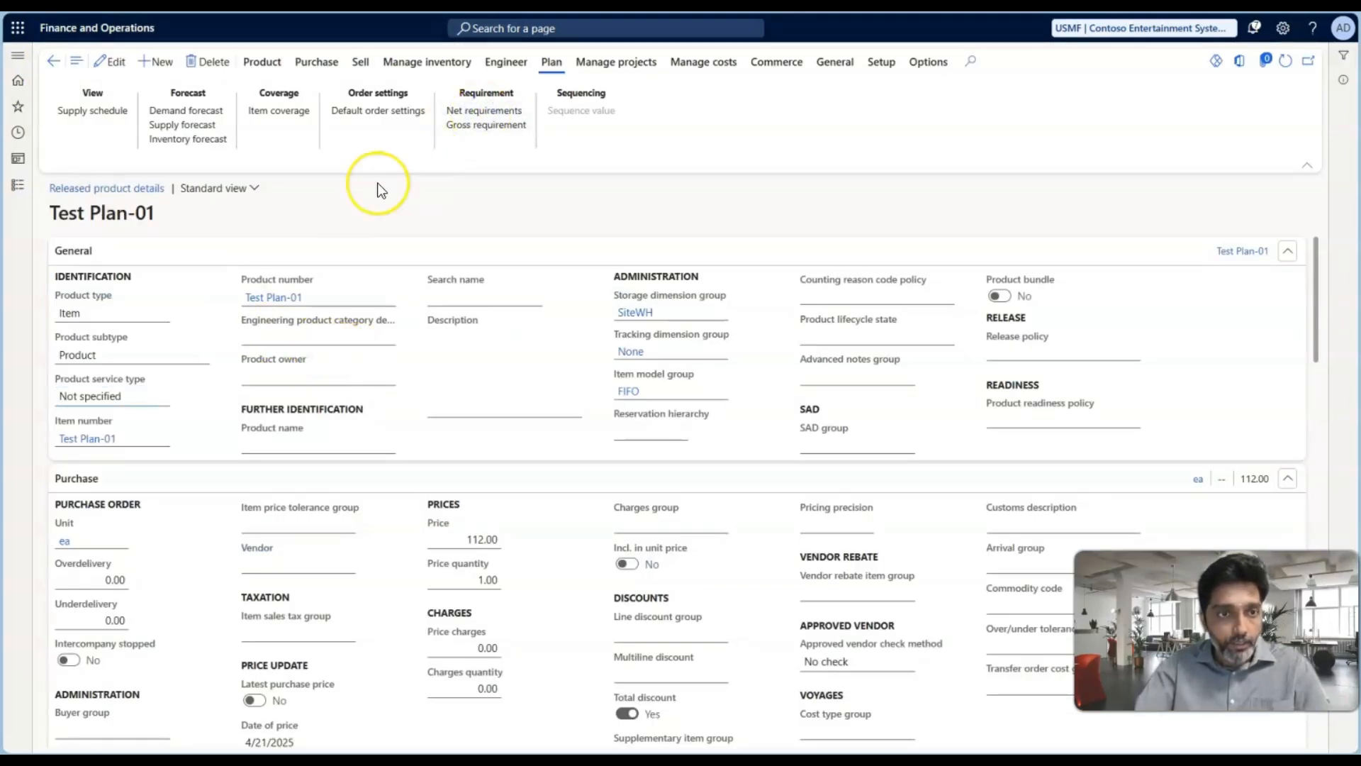
left_click(215, 344)
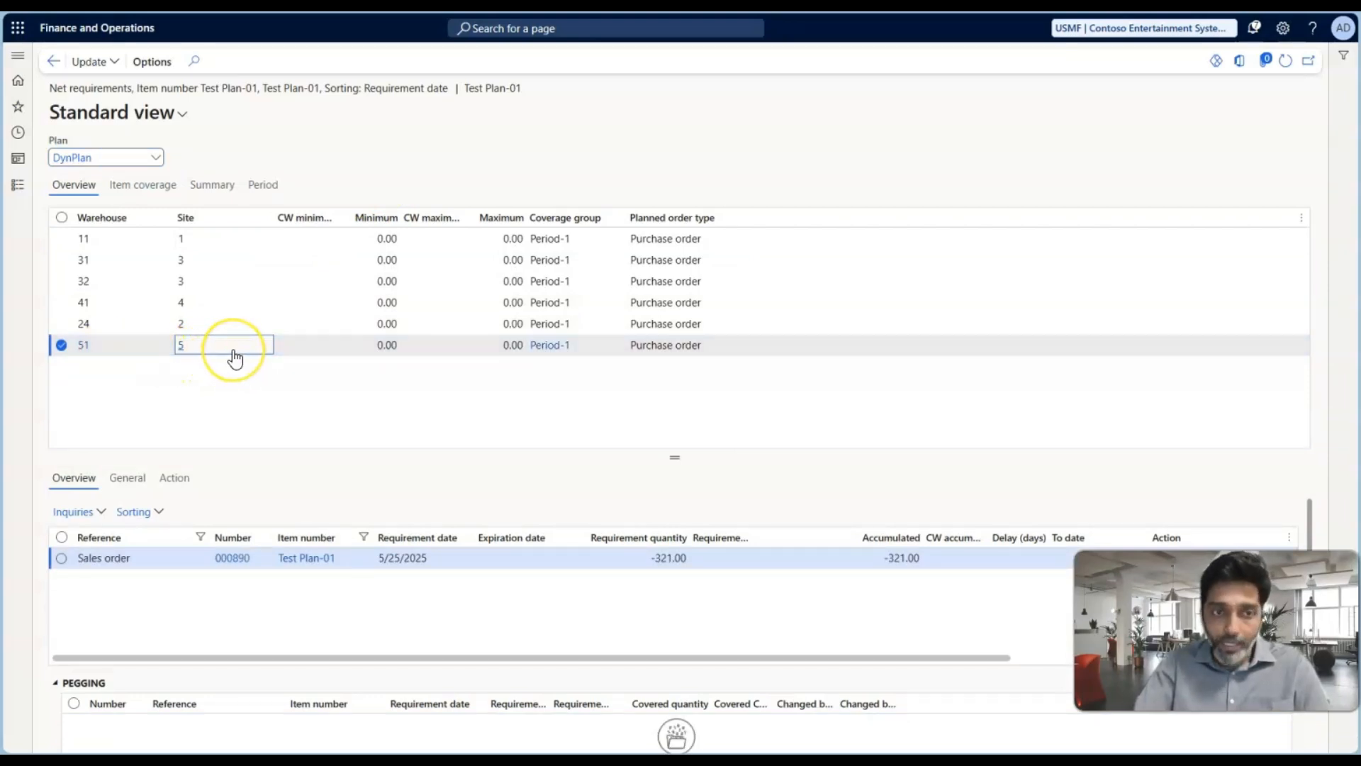
mouse_move(235, 358)
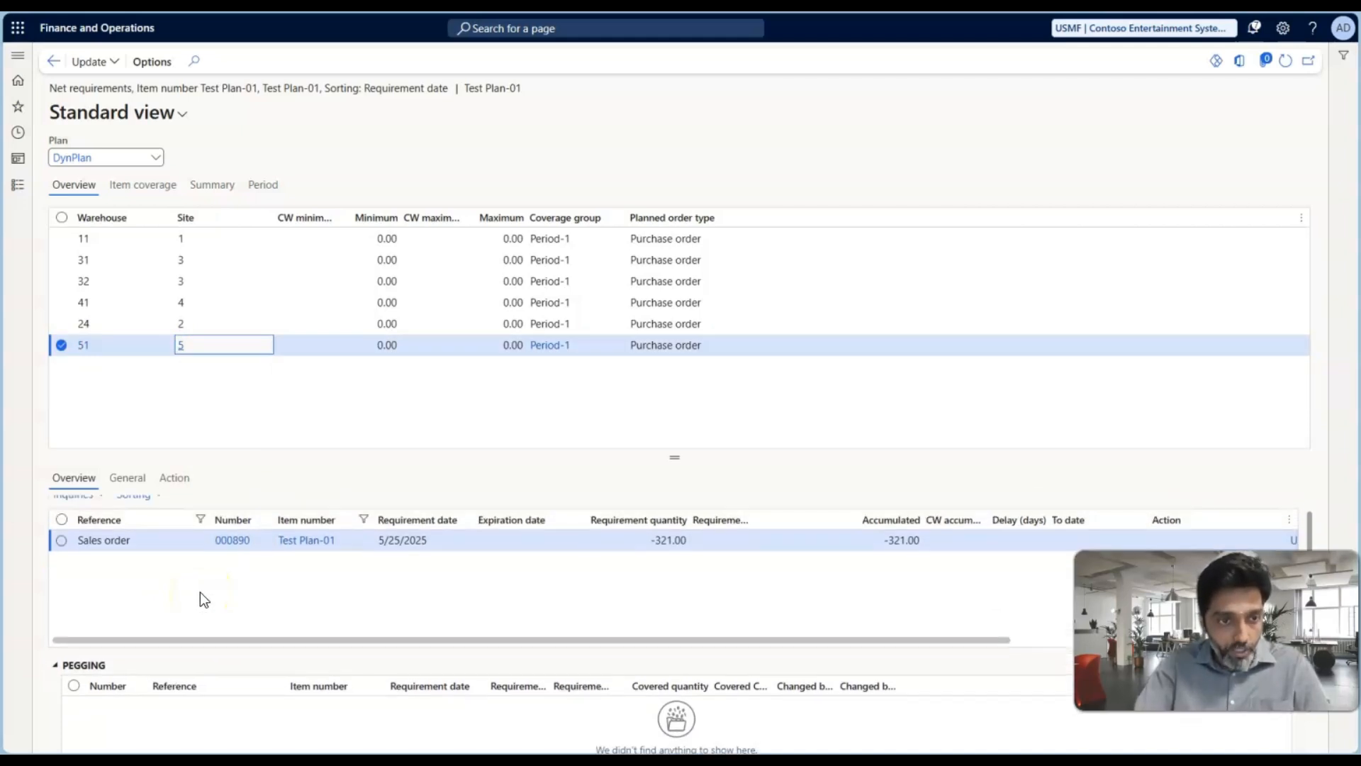
left_click(124, 609)
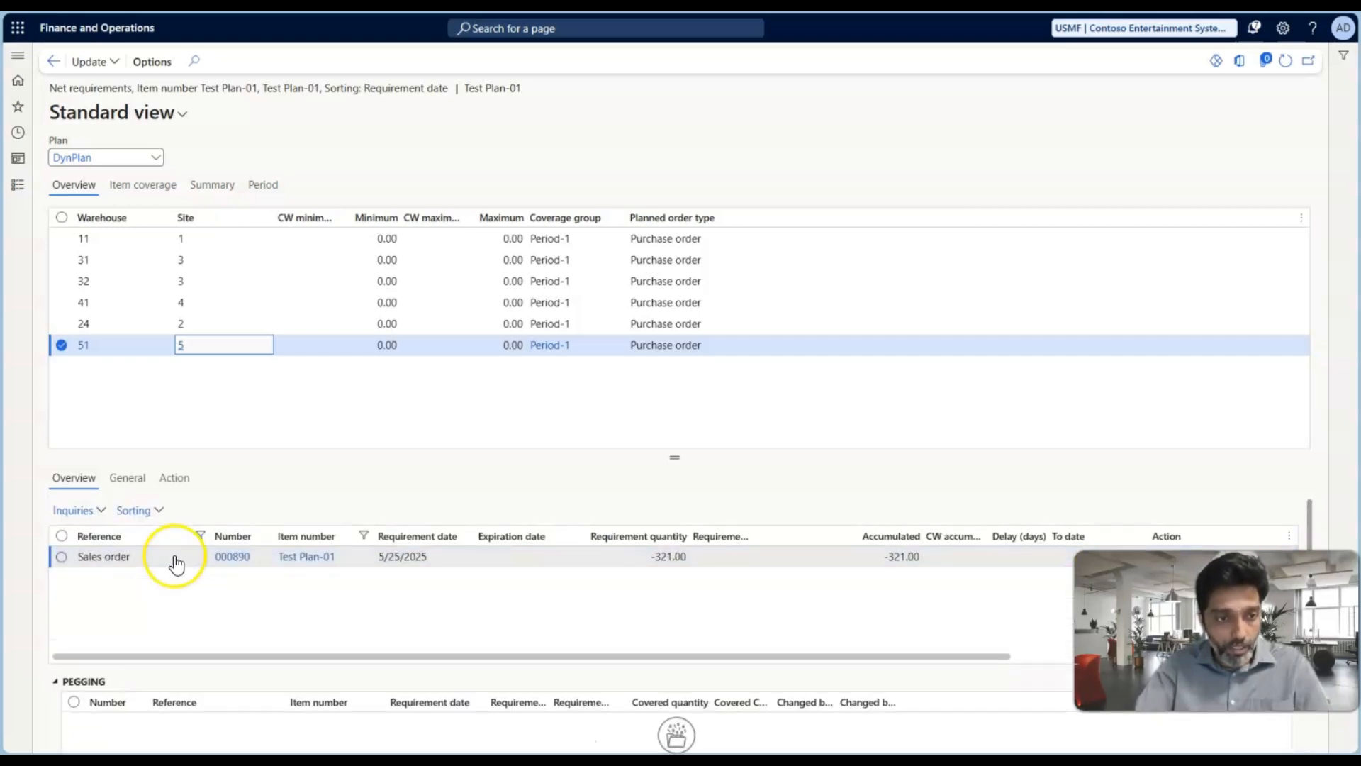
Run master planning for Test Plan-01 on DynPlan with the Net change method, and select warehouse 51 in the net requirements
left_click(108, 62)
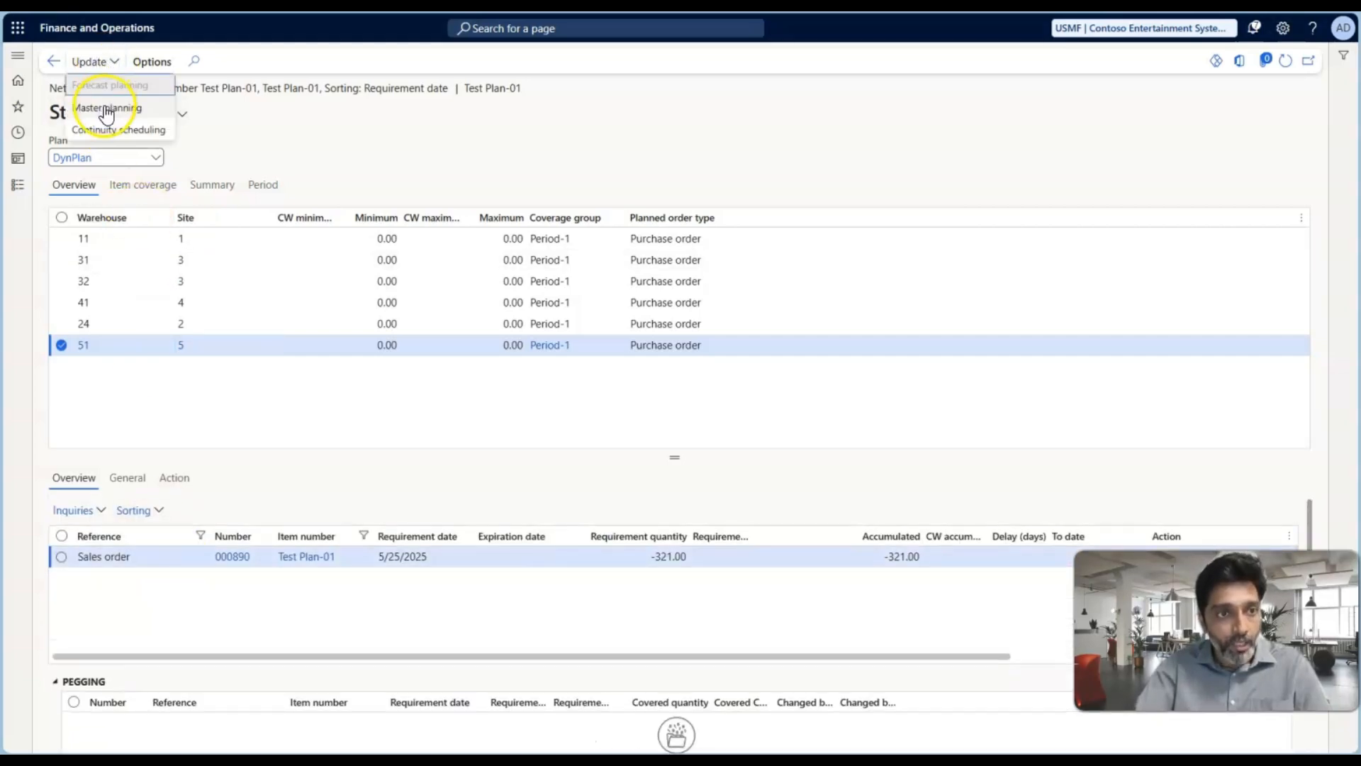
left_click(104, 108)
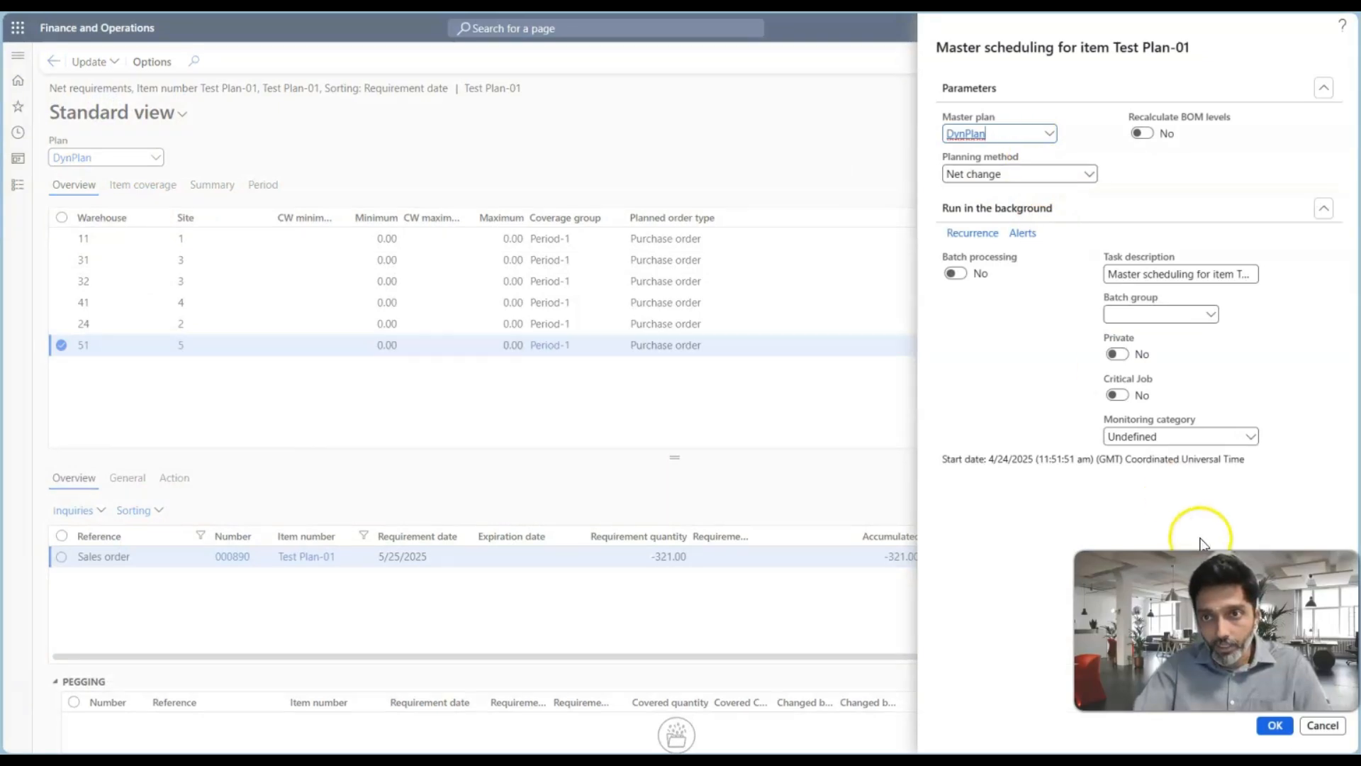
left_click(1273, 730)
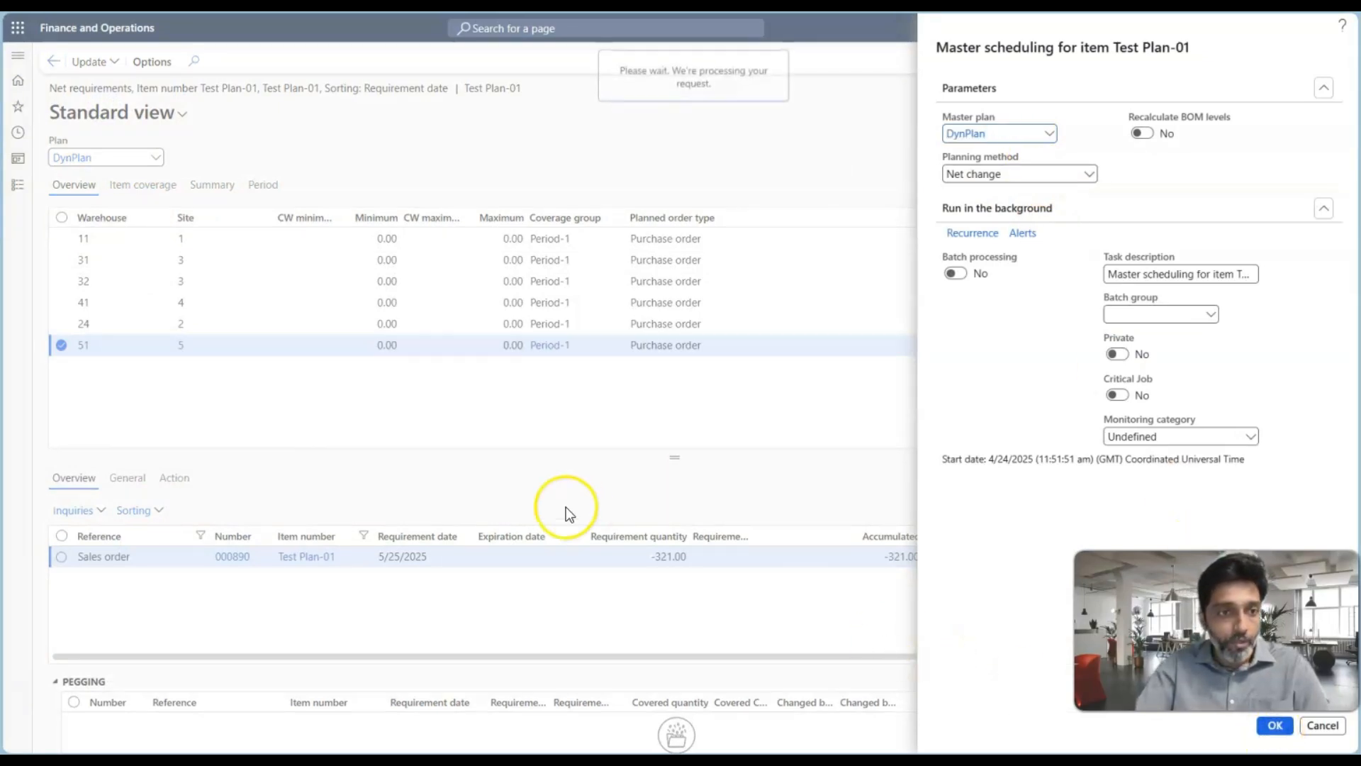
left_click(130, 341)
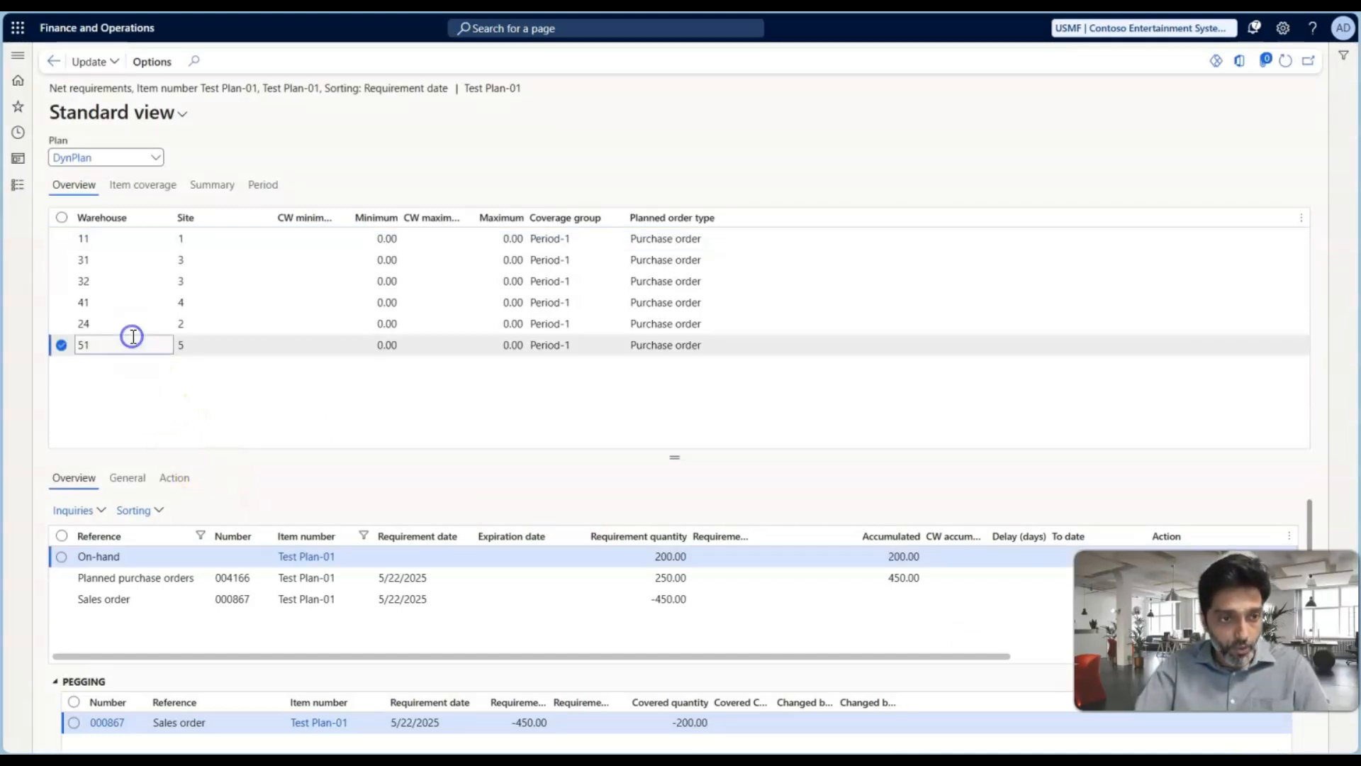
left_click(187, 365)
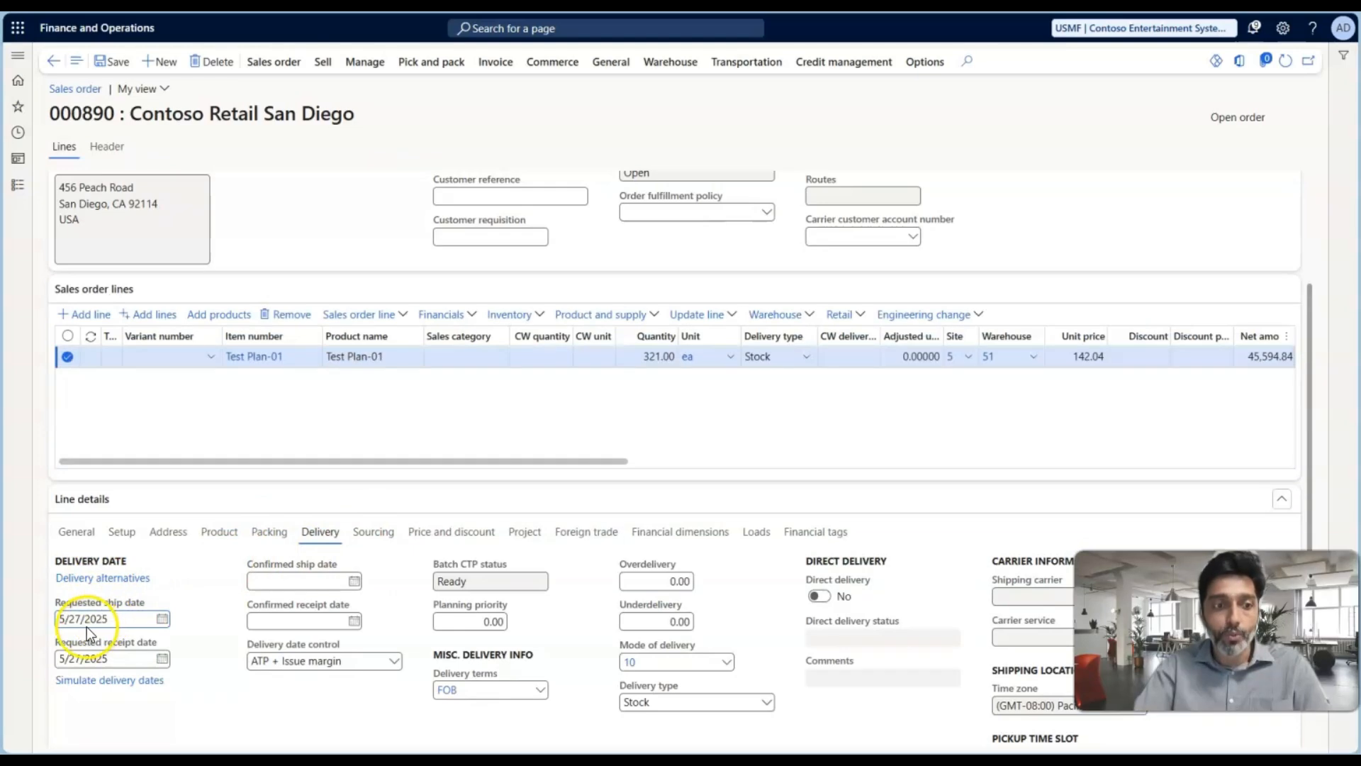
Duplicate the sales order browser tab and open the coverage groups setup of Master planning in it
right_click(238, 7)
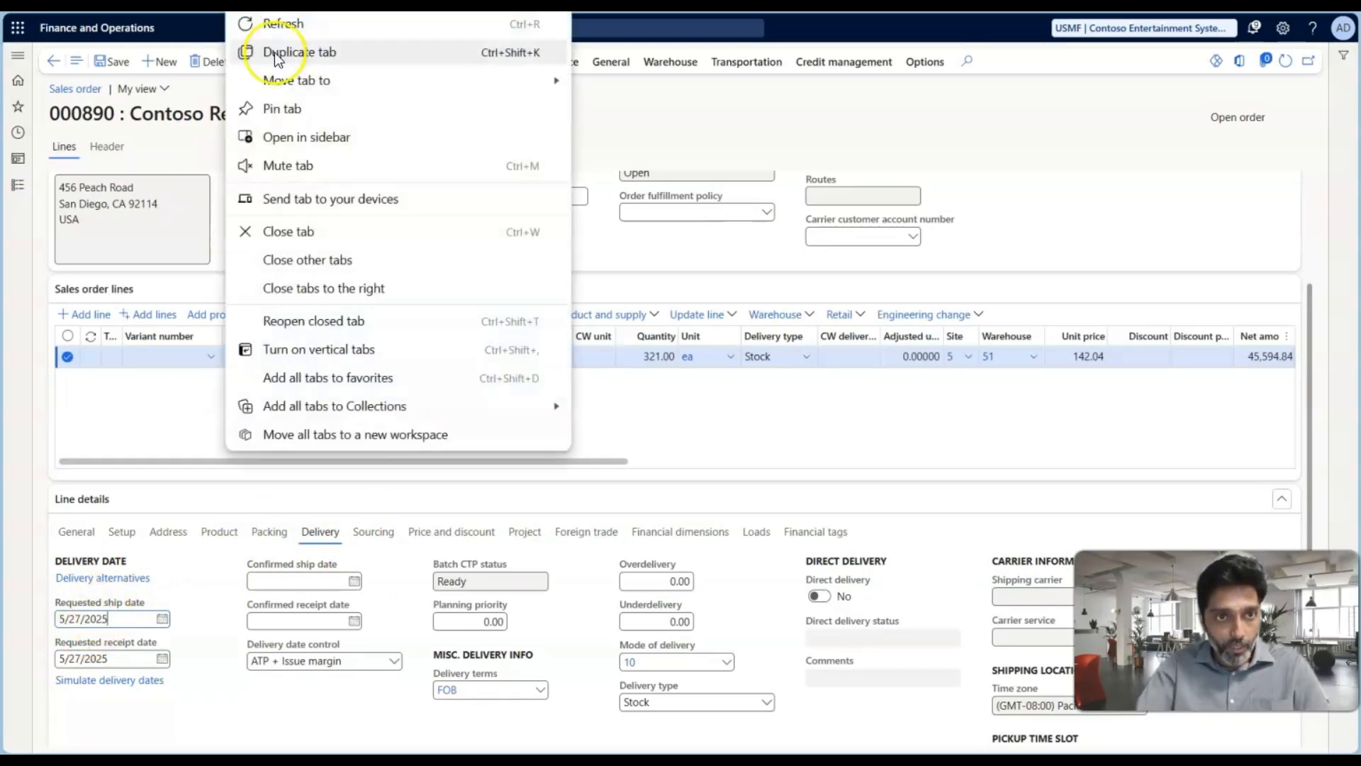
left_click(295, 49)
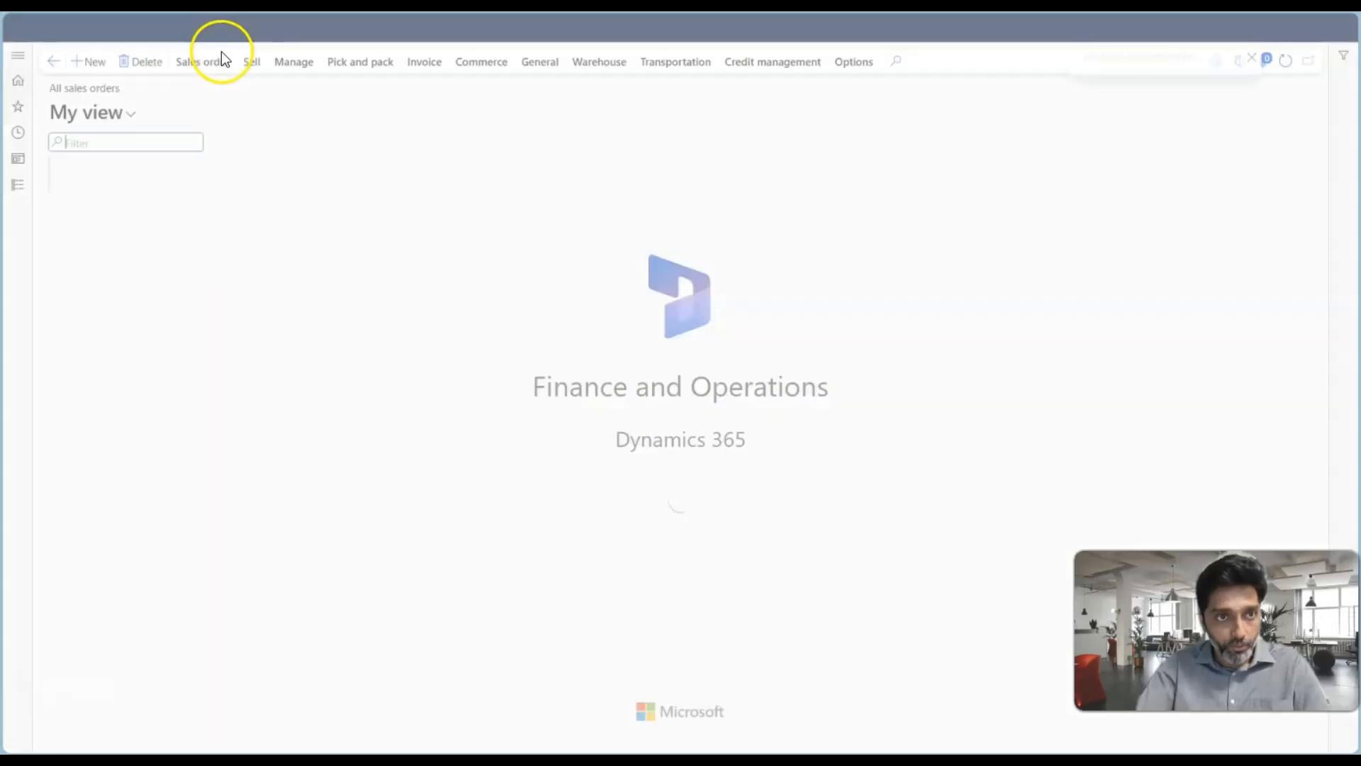
left_click(18, 185)
scroll(71, 567, "down", 5)
scroll(86, 567, "down", 3)
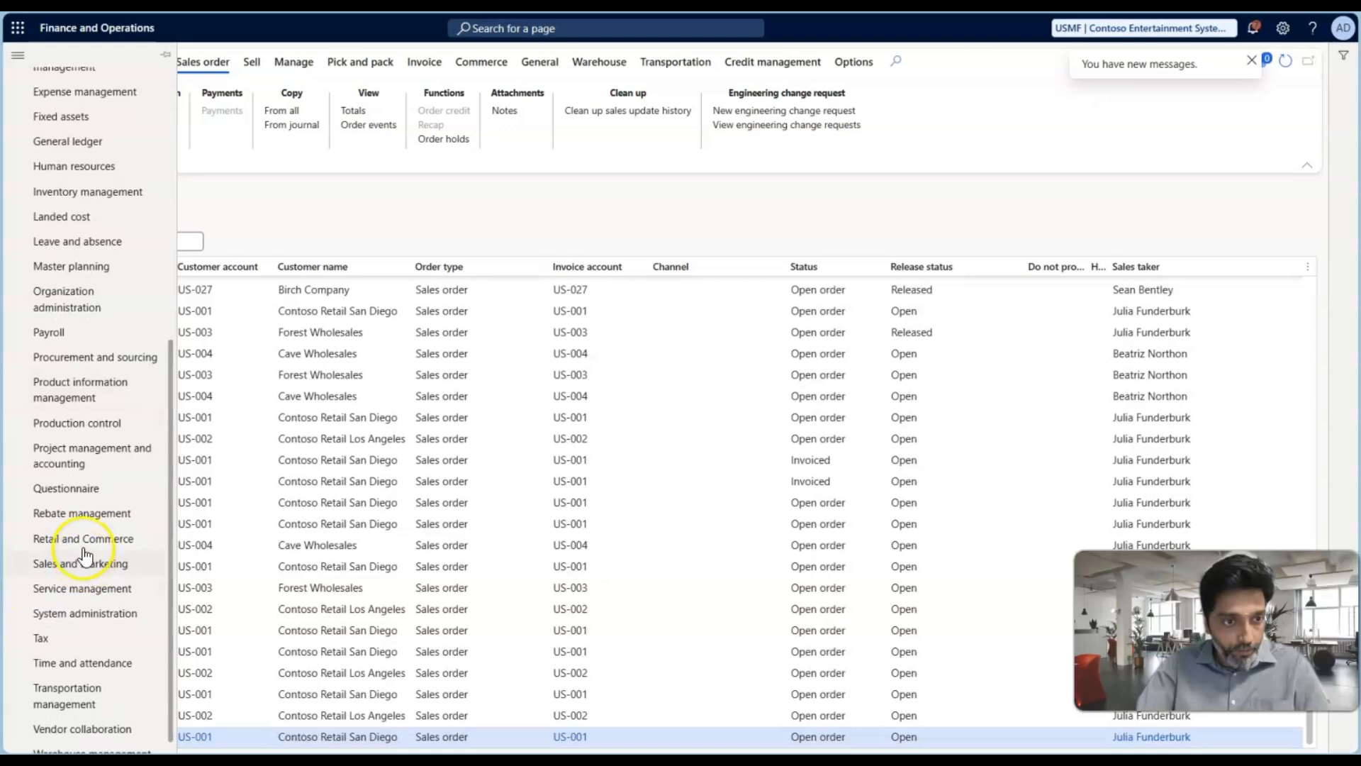
left_click(78, 265)
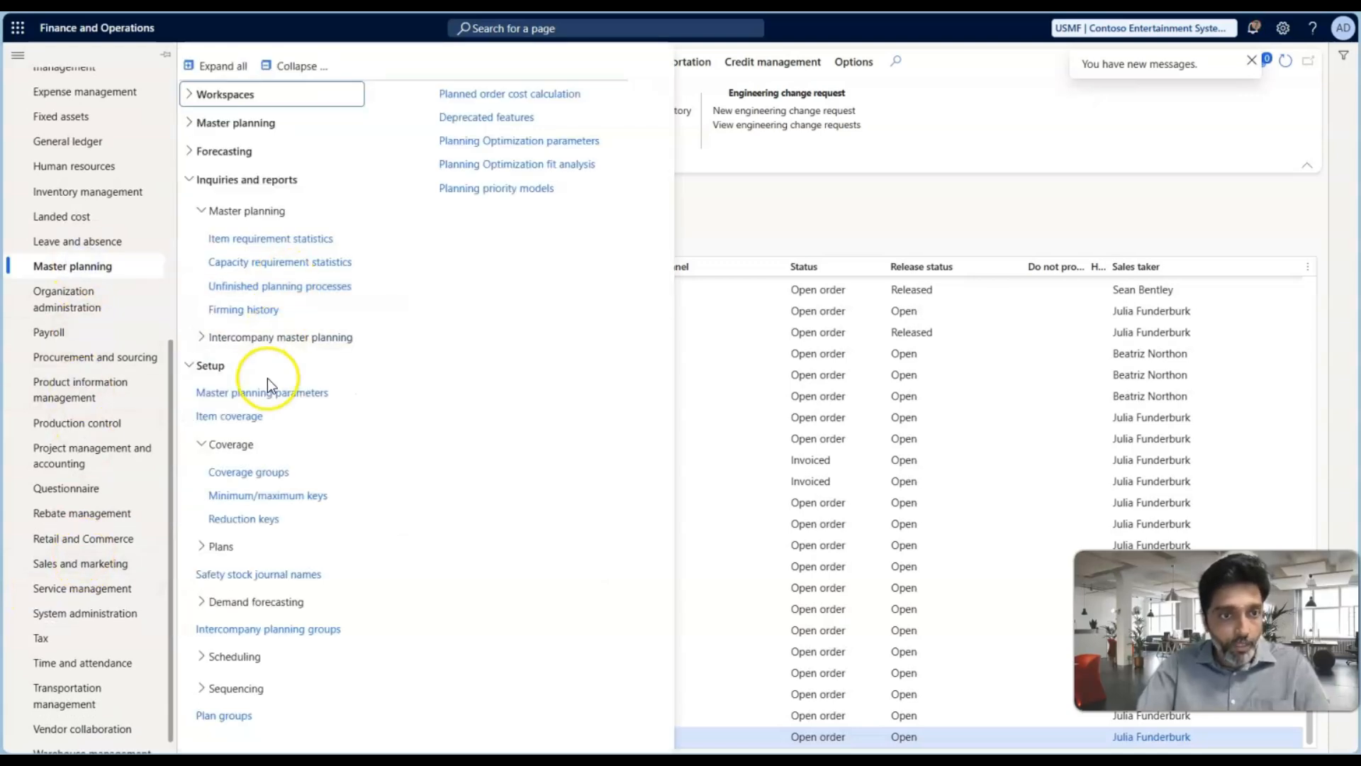
left_click(258, 401)
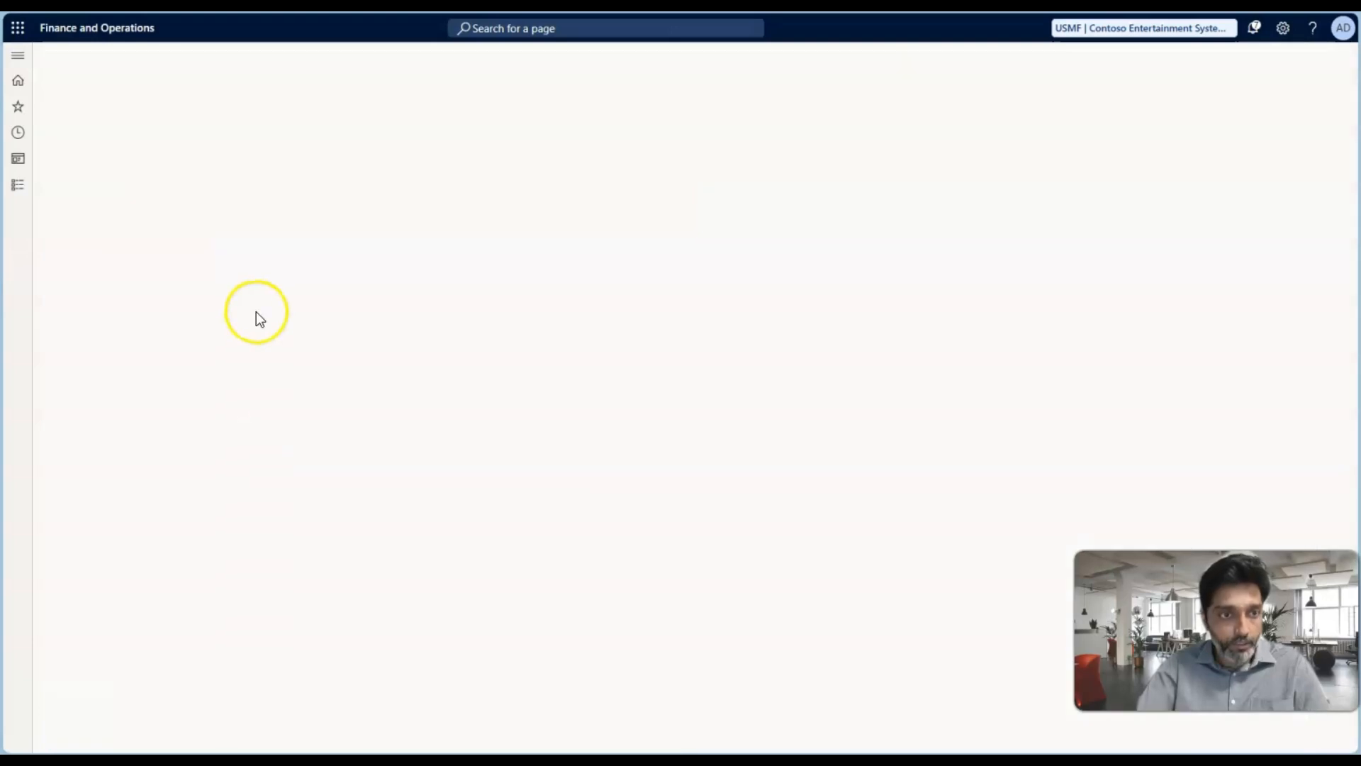
Select the Period-1 coverage group and check its issue margin deducted from the requirement date
left_click(116, 301)
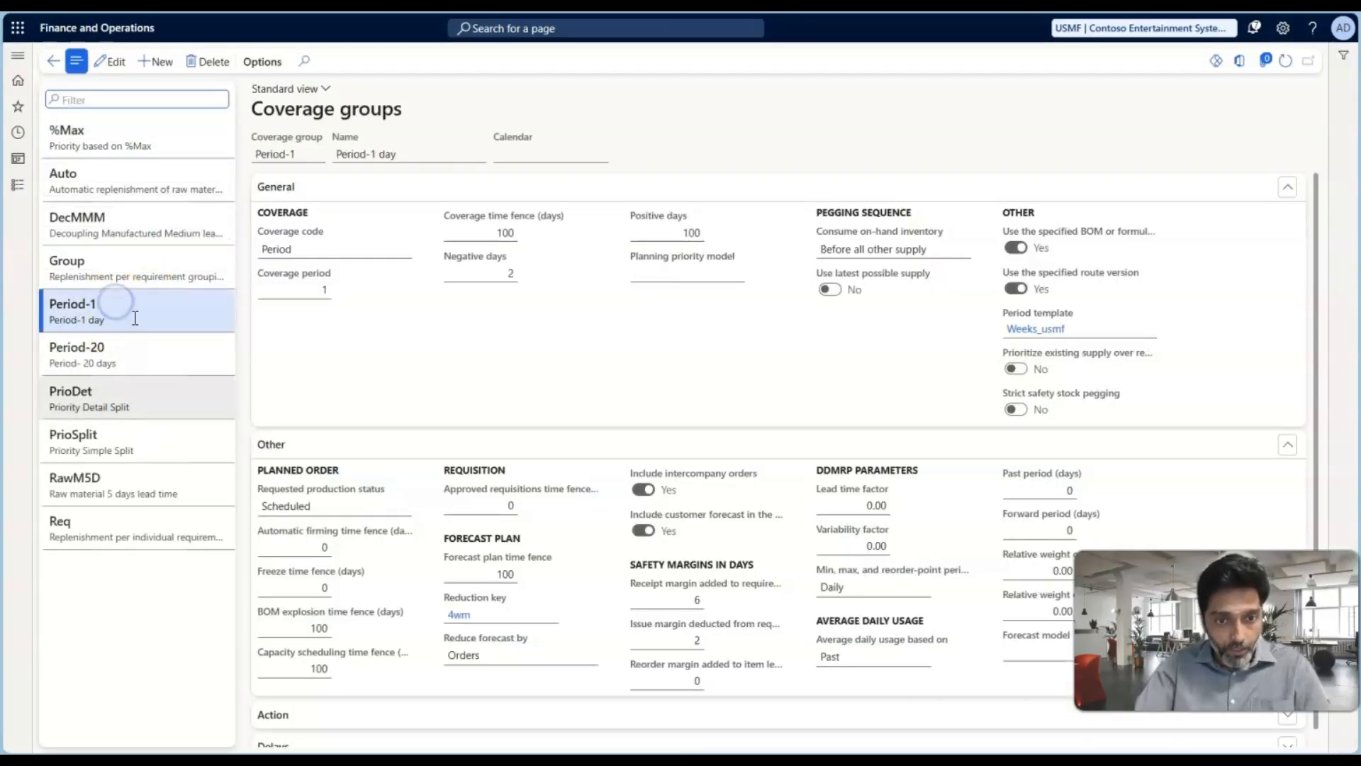
left_click(688, 641)
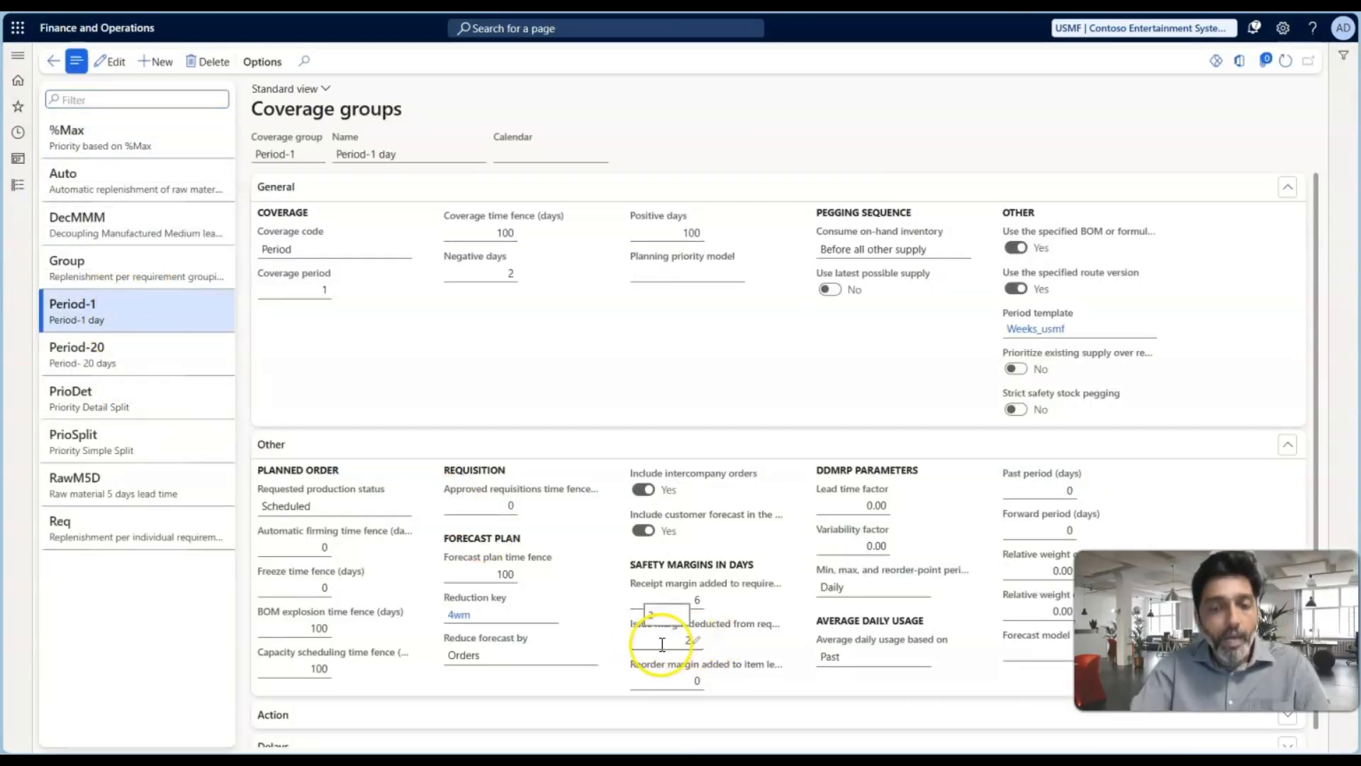
type("2")
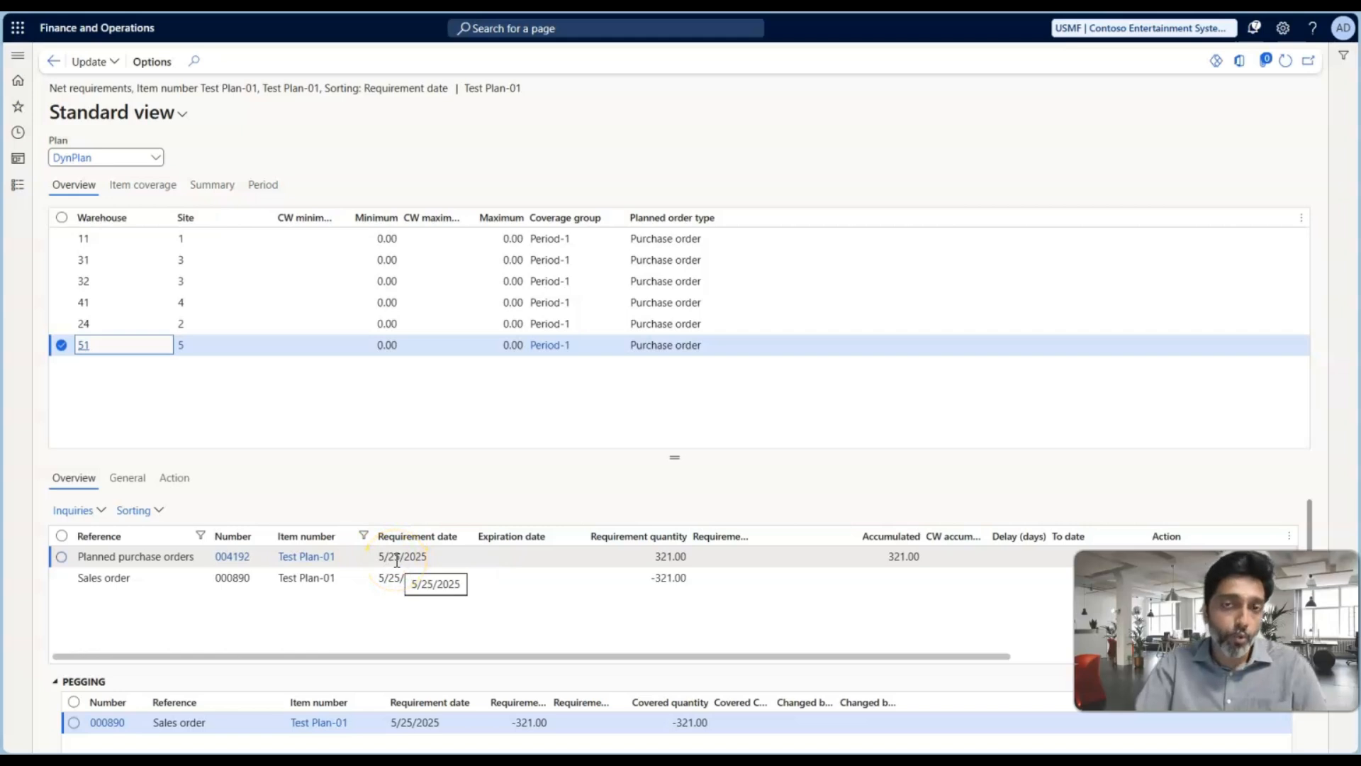
Open the planned purchase order for 321 ea at warehouse 51, assign Acme Office Supplies as vendor, and save it
left_click(397, 557)
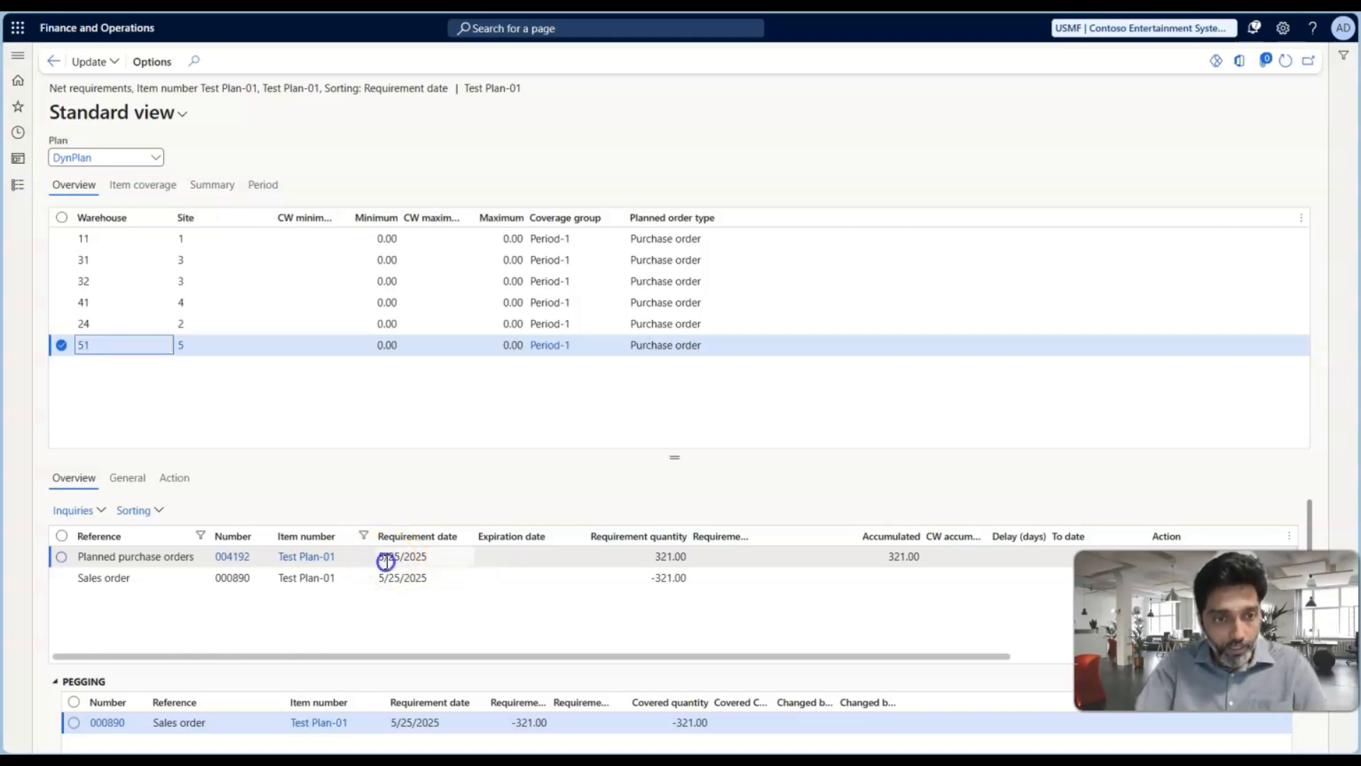
left_click(245, 556)
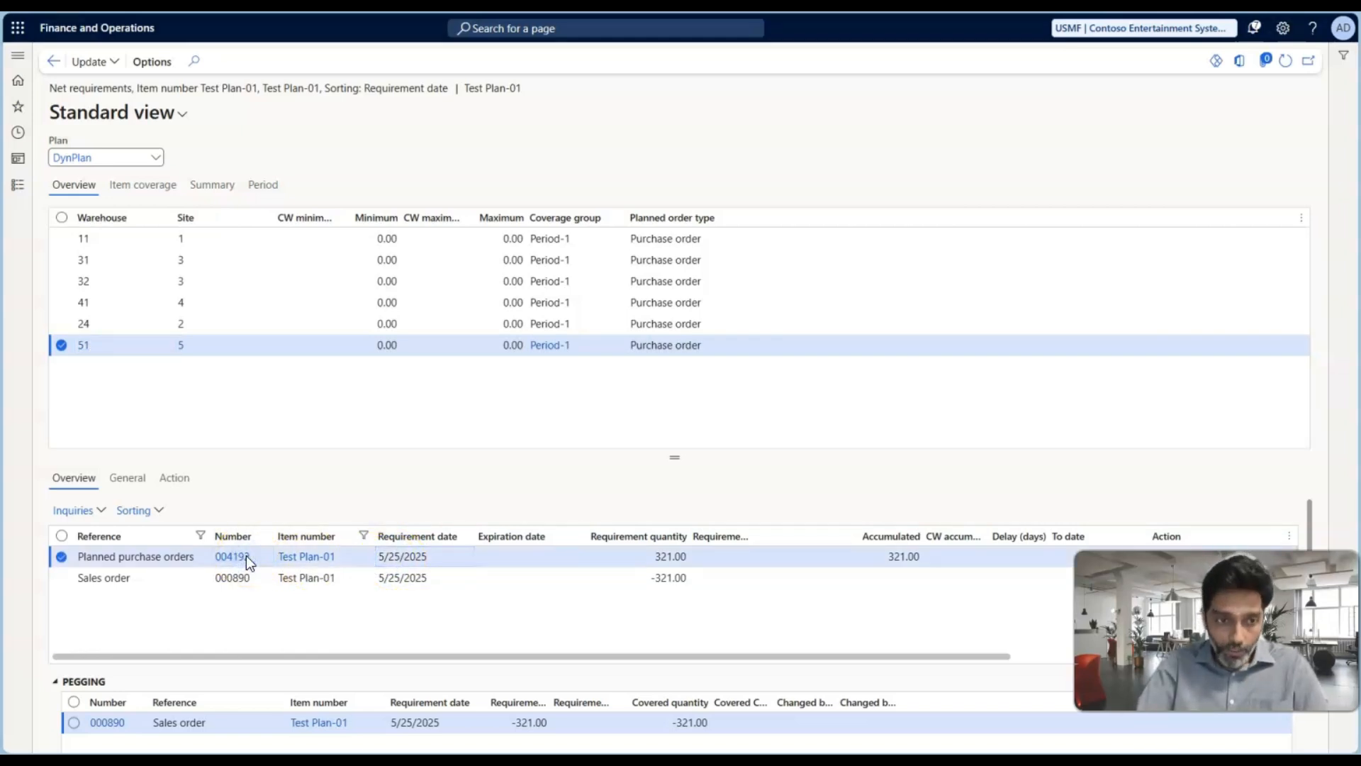
scroll(638, 525, "down", 3)
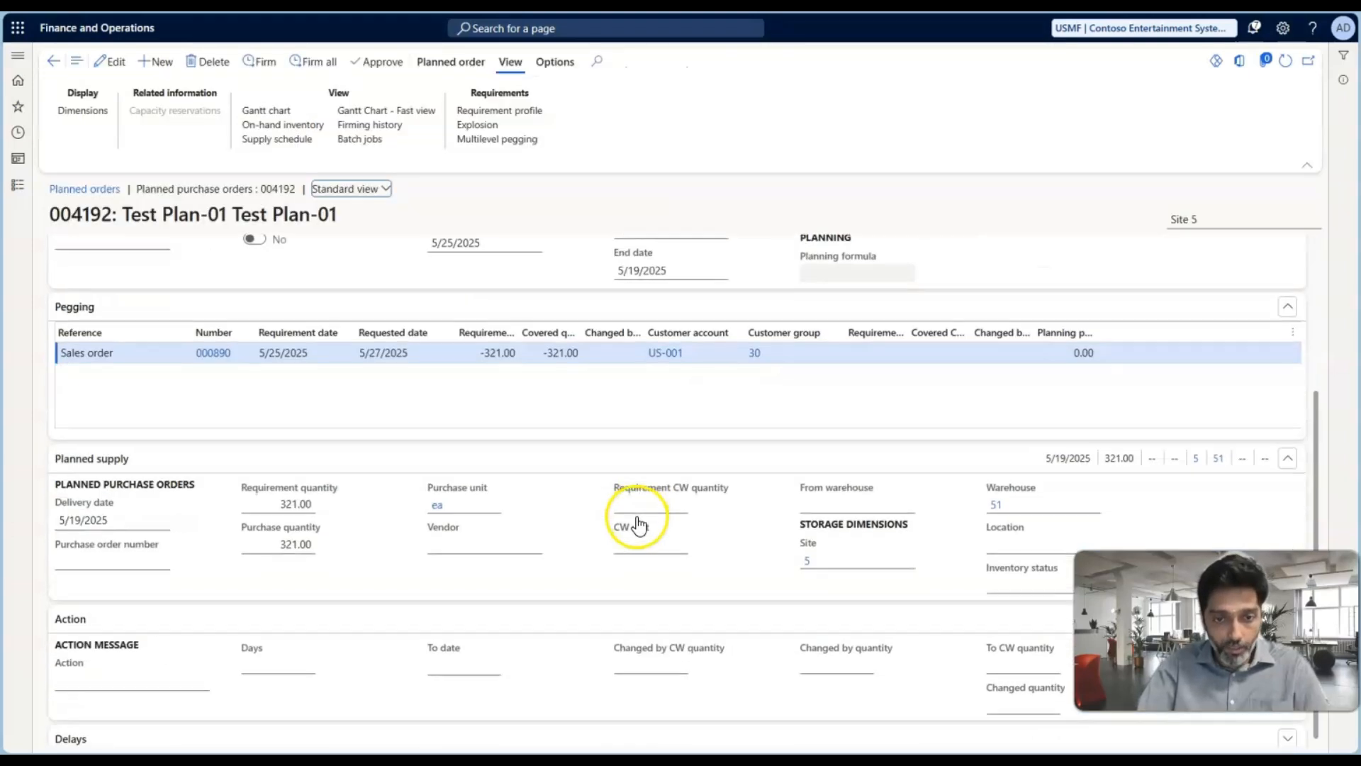
left_click(531, 546)
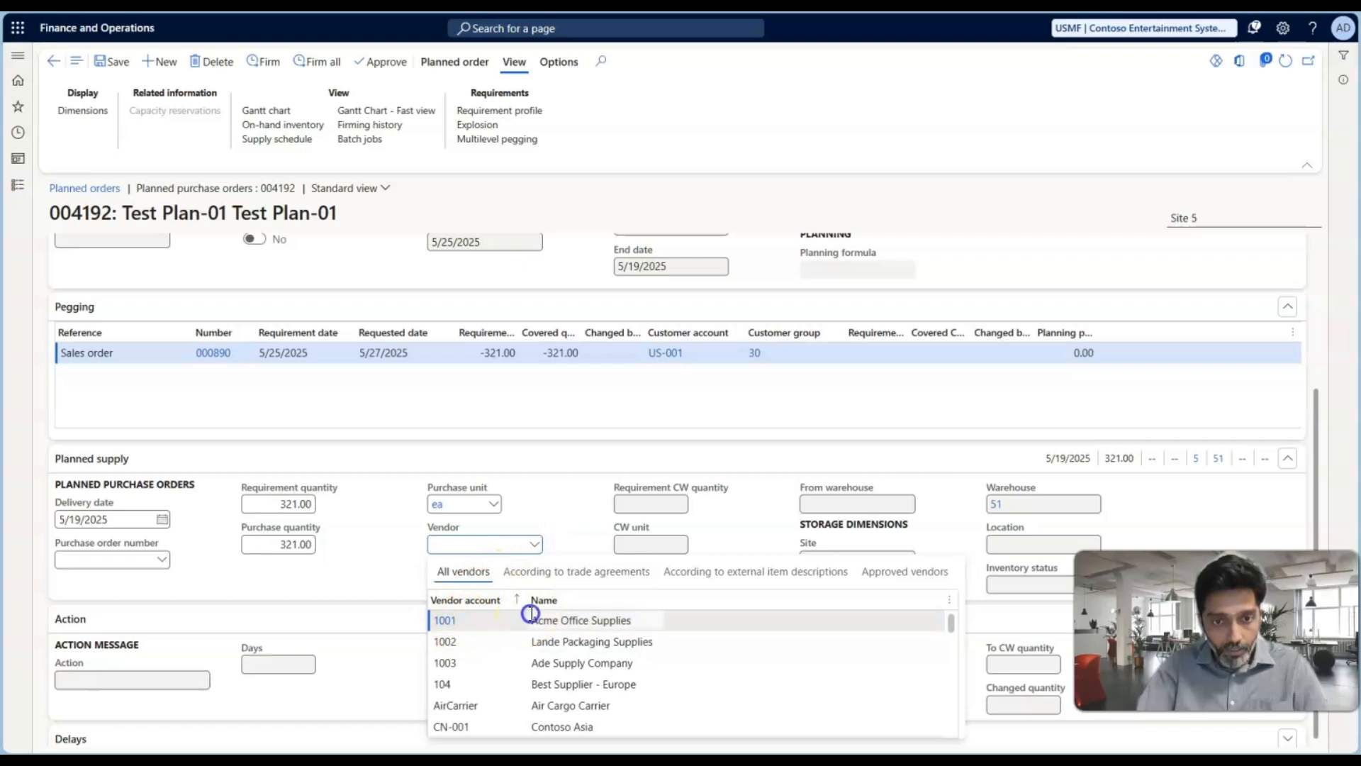
left_click(531, 620)
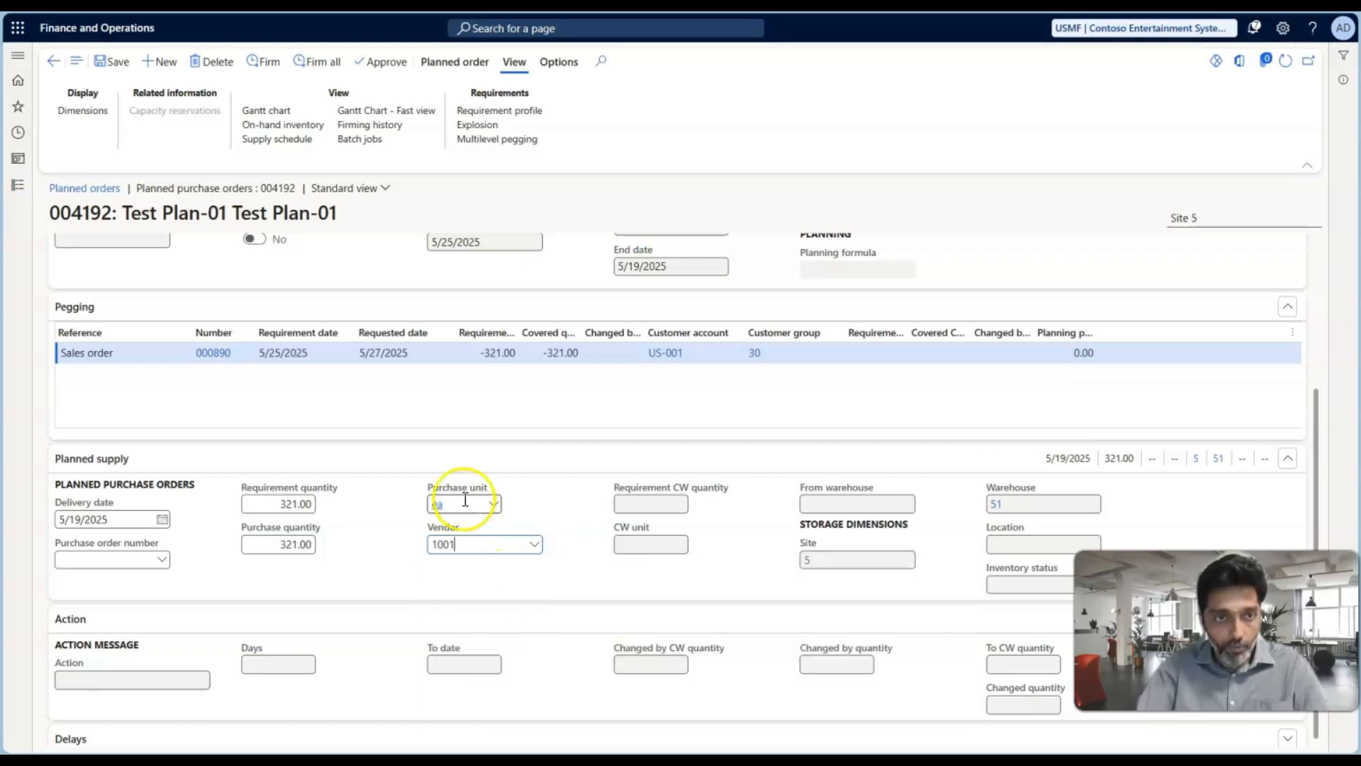
left_click(114, 70)
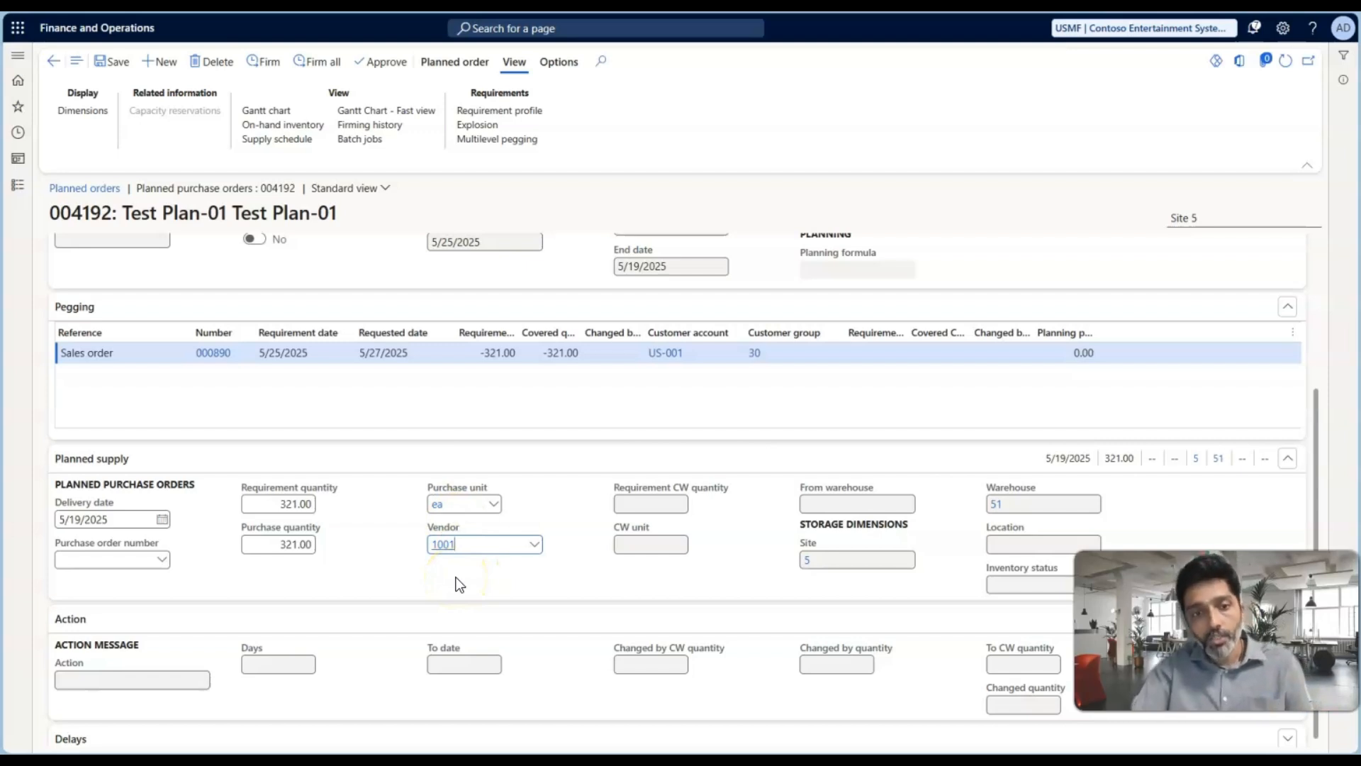
Check the requirement date of the pegged sales order and firm the planned purchase order with Standard update marking
left_click(280, 358)
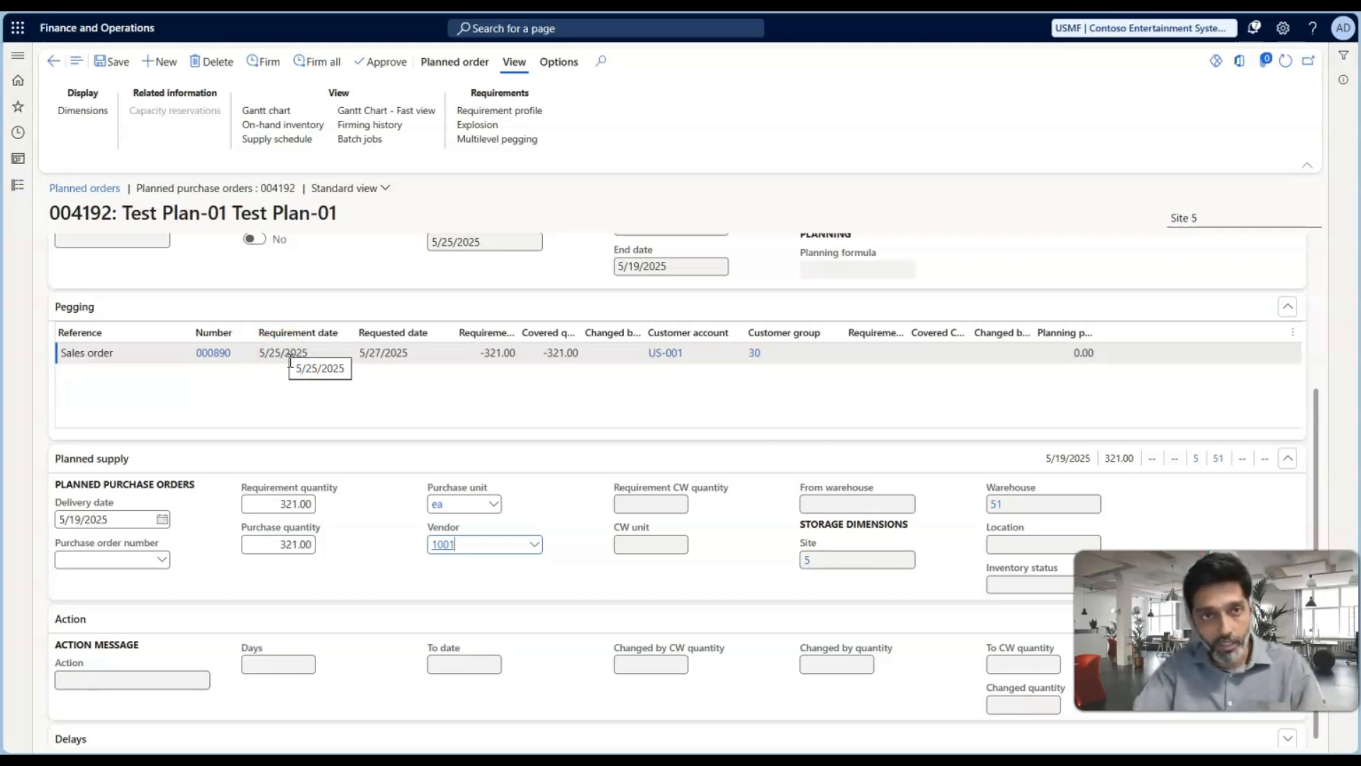
left_click(270, 61)
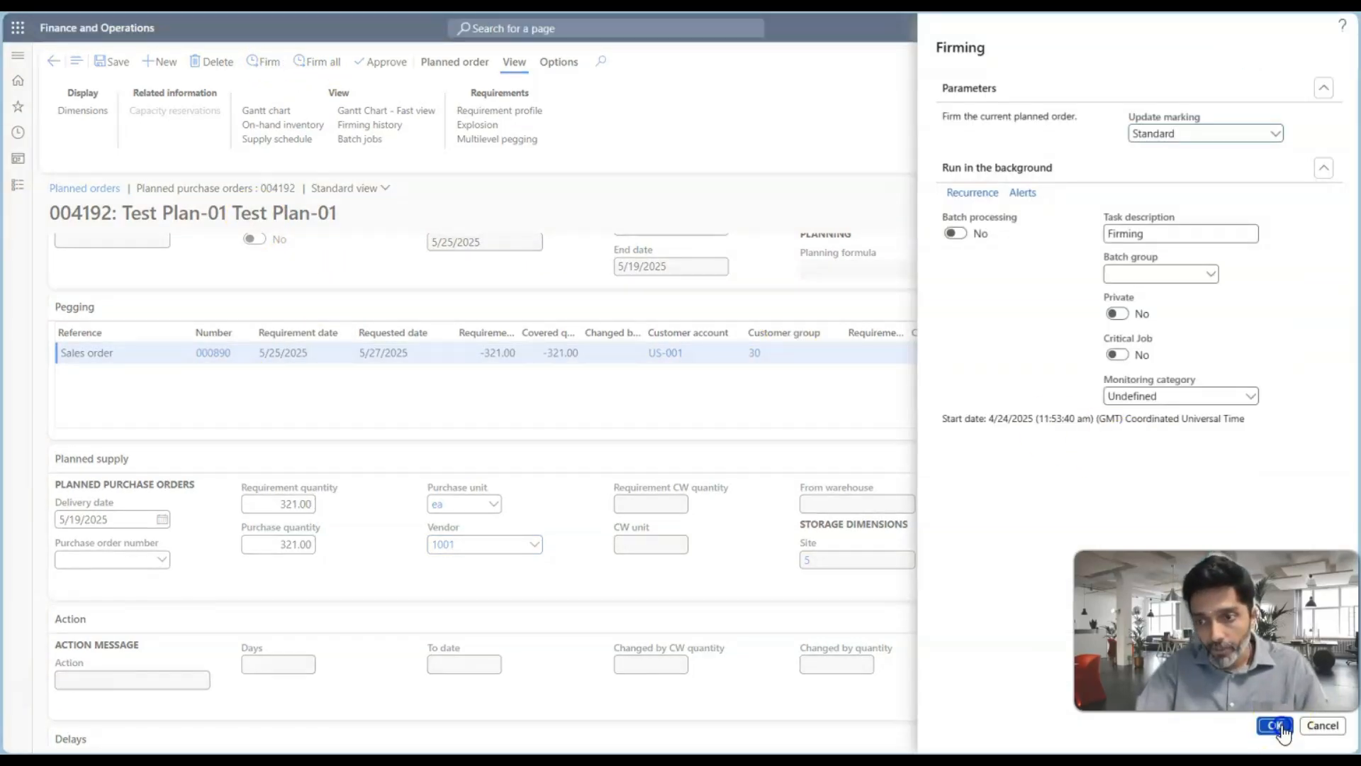
left_click(1281, 724)
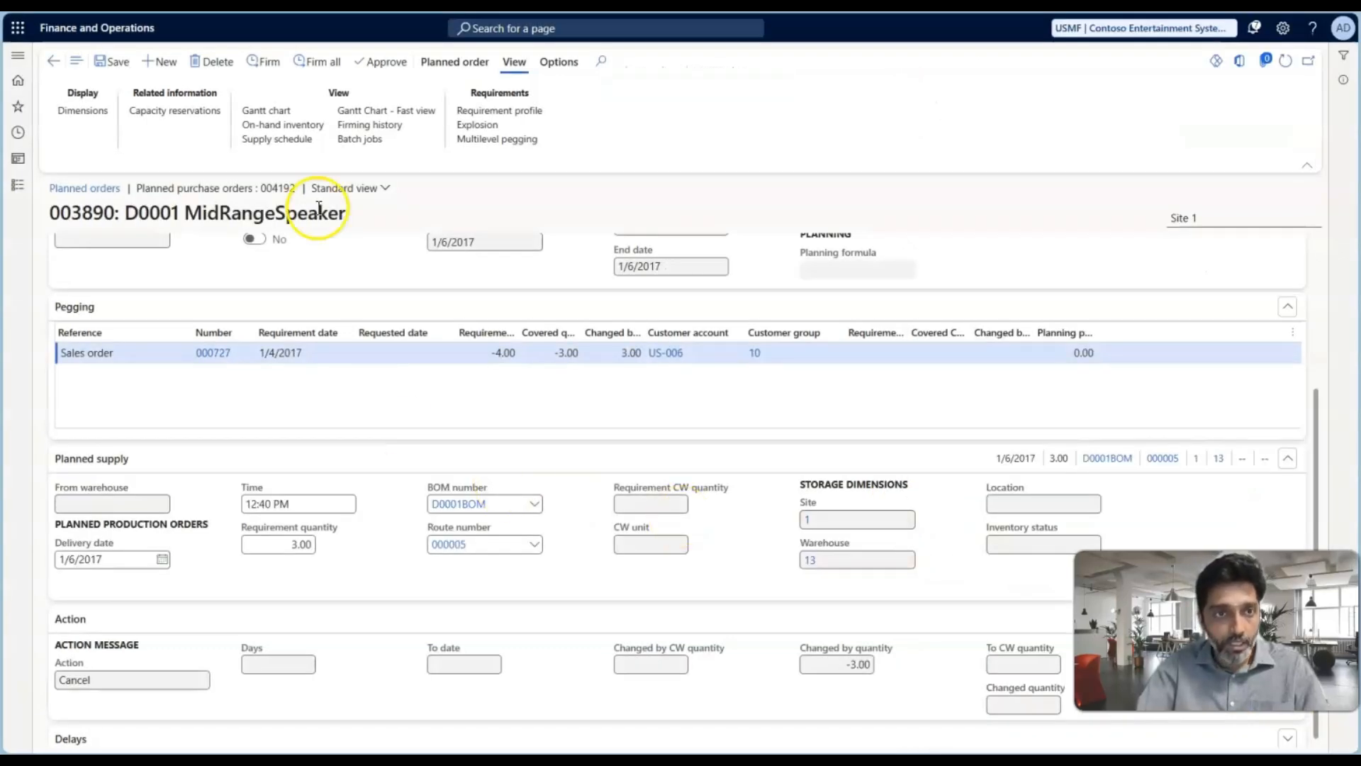
Open the firming history and go to the purchase order for 321 ea of Test Plan-01
left_click(375, 124)
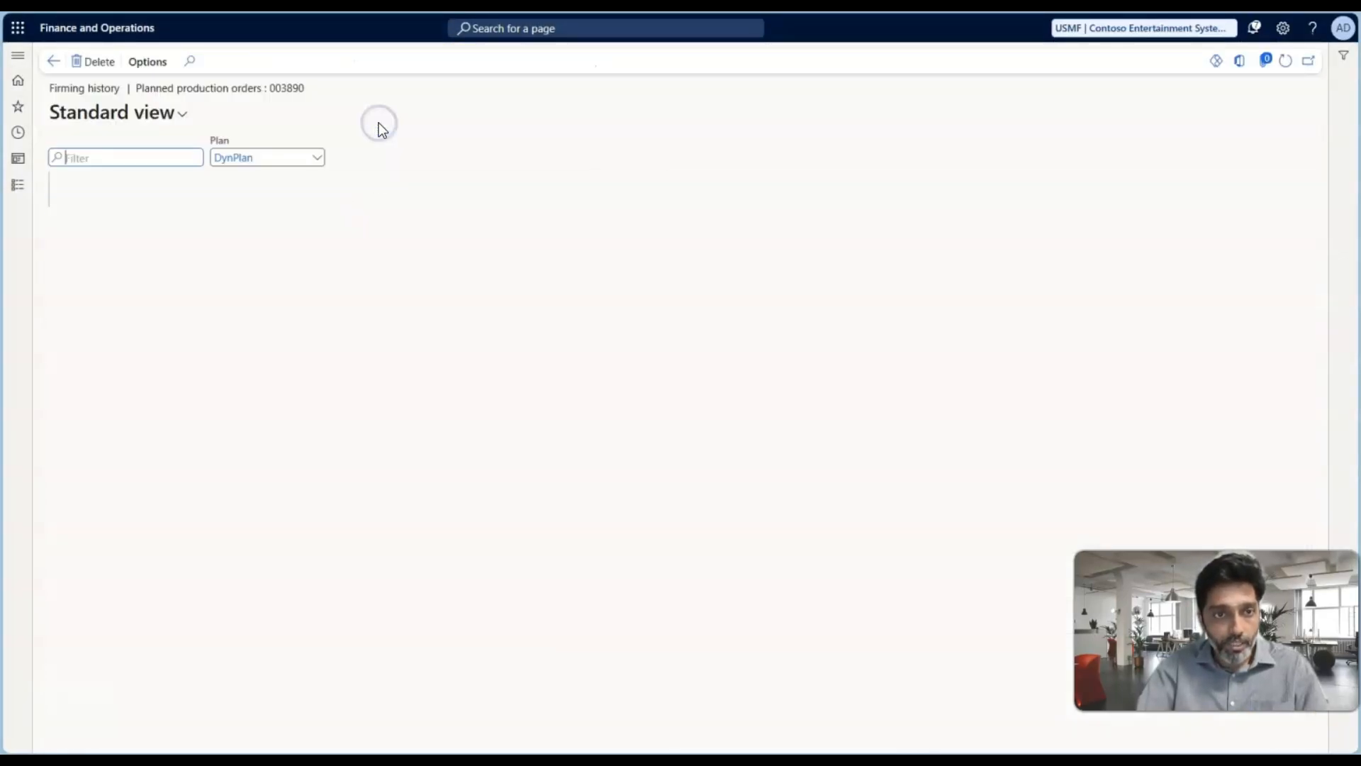
left_click(395, 630)
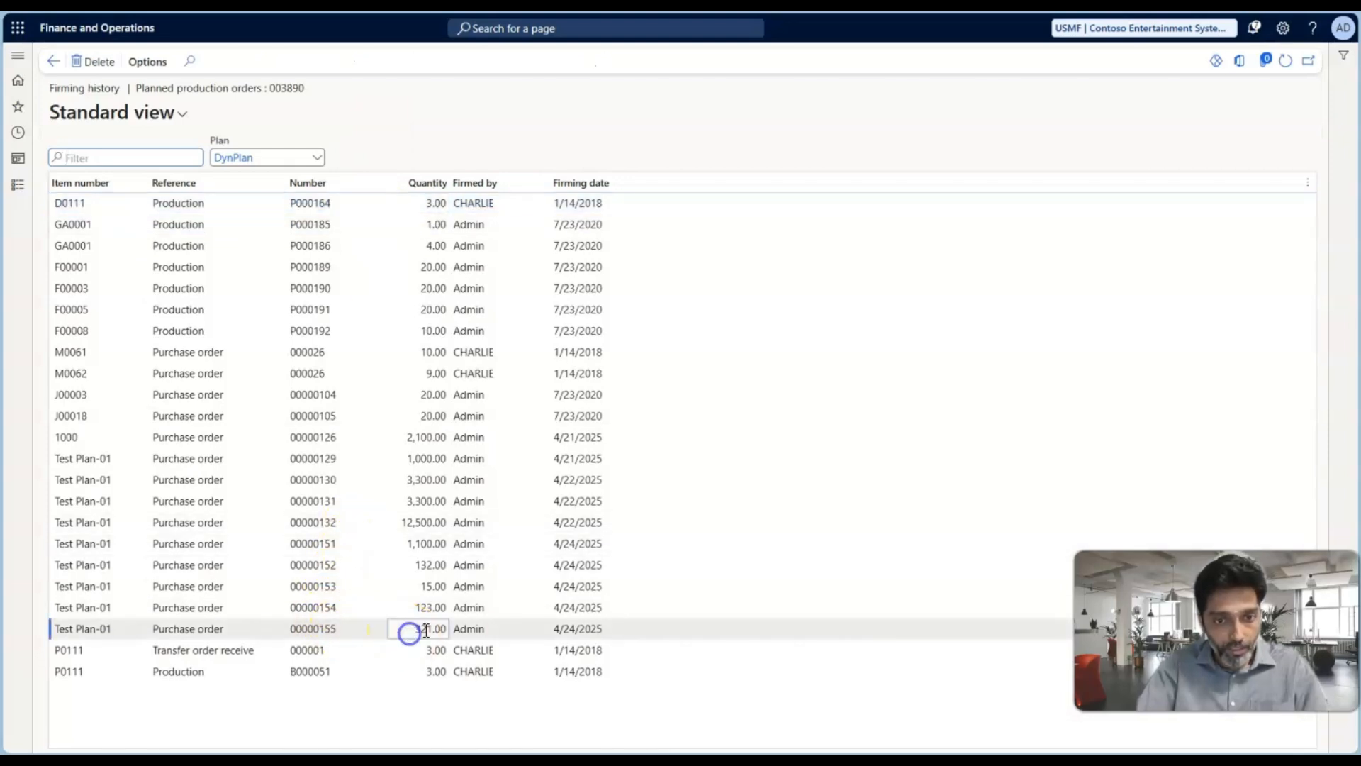
left_click(315, 630)
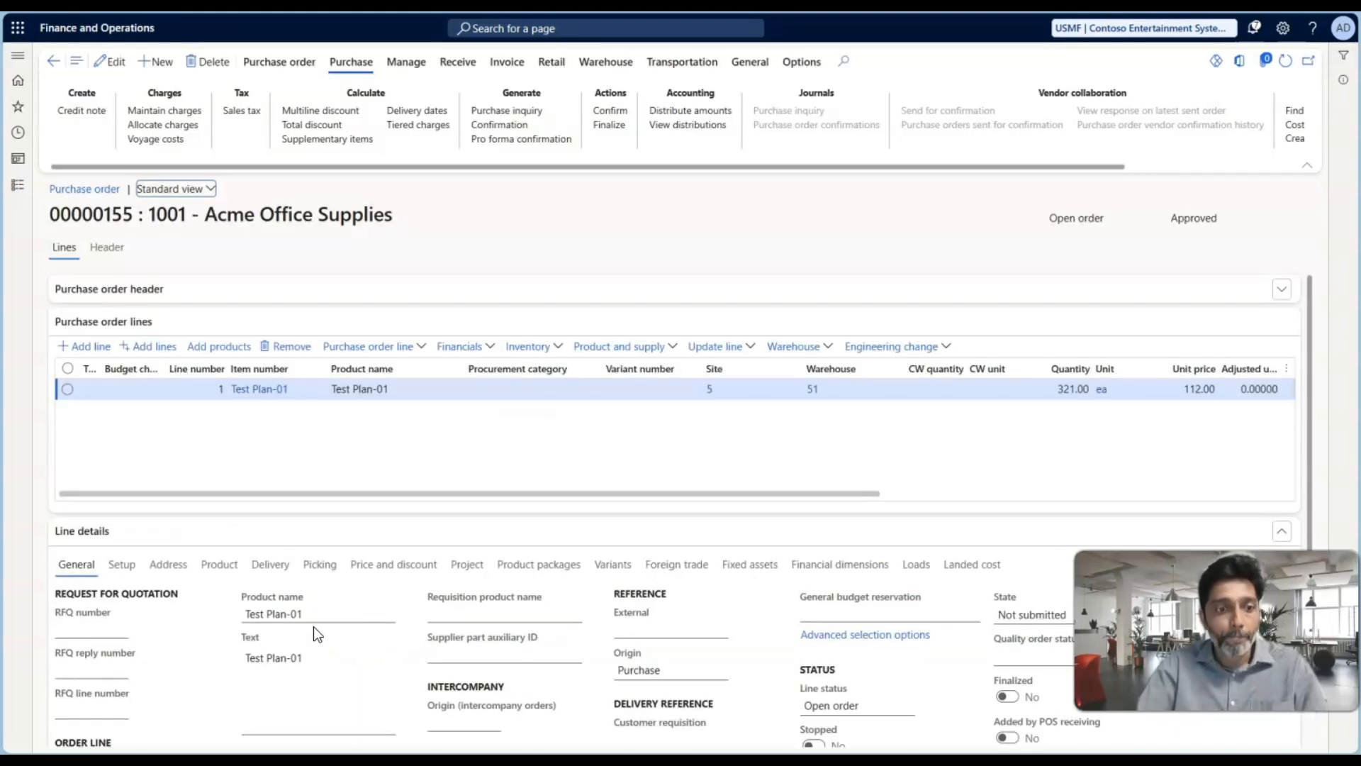
Compare the requested ship date on the purchase order line with the requested ship date on the sales order line
left_click(263, 567)
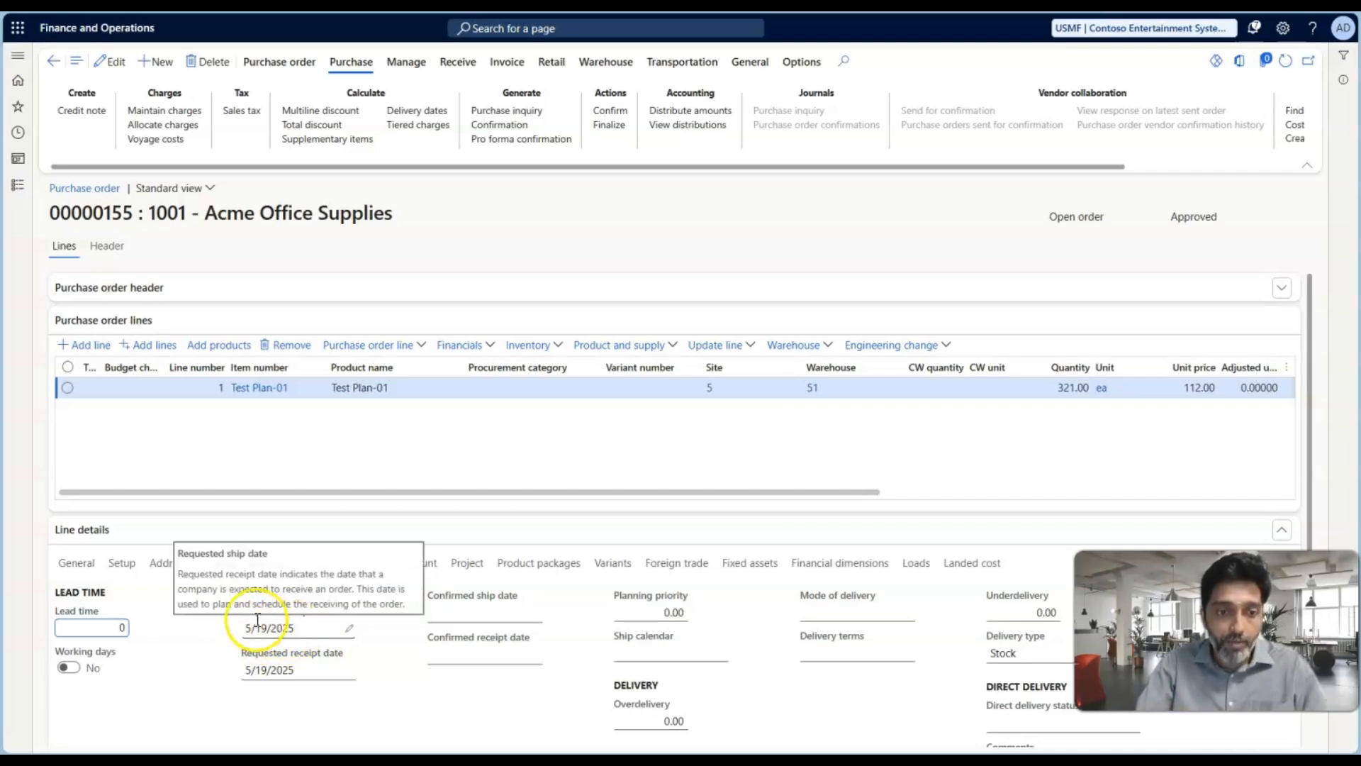
left_click(290, 631)
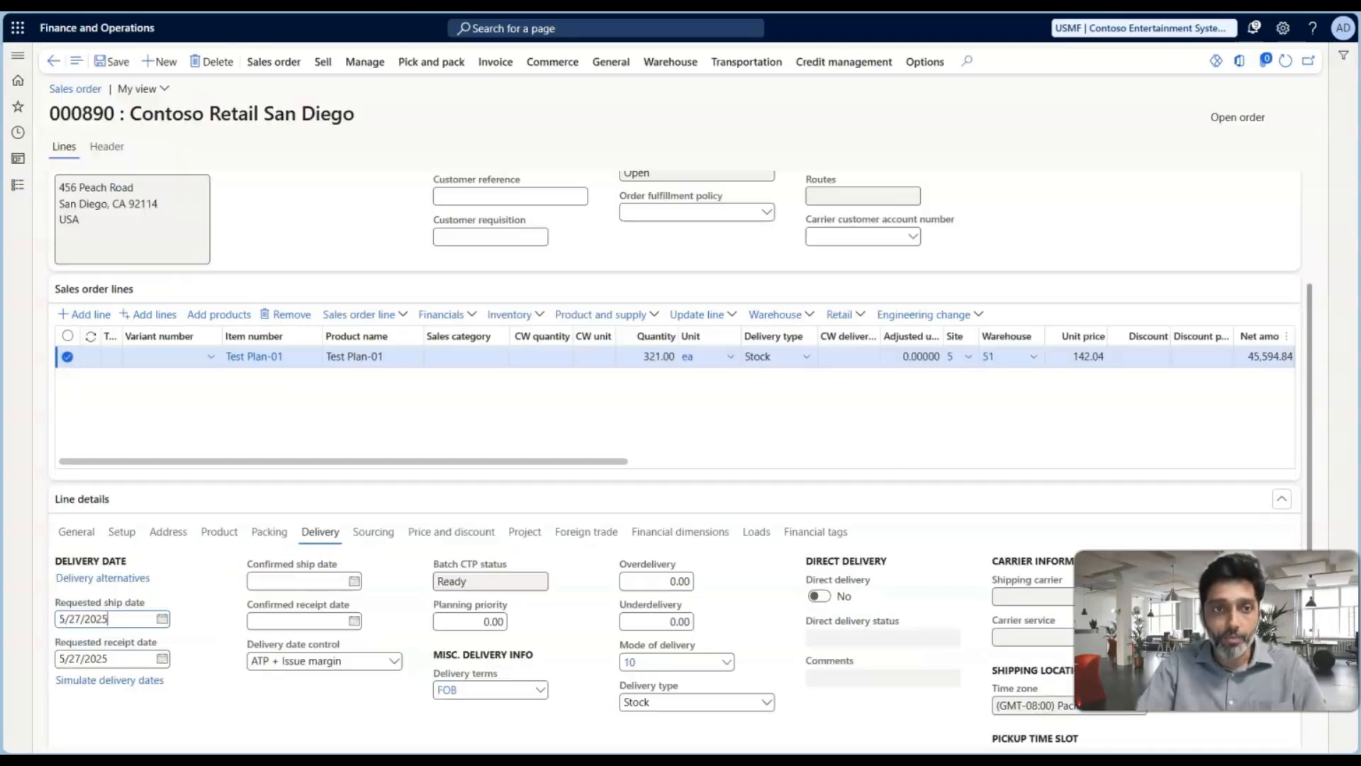
left_click(85, 620)
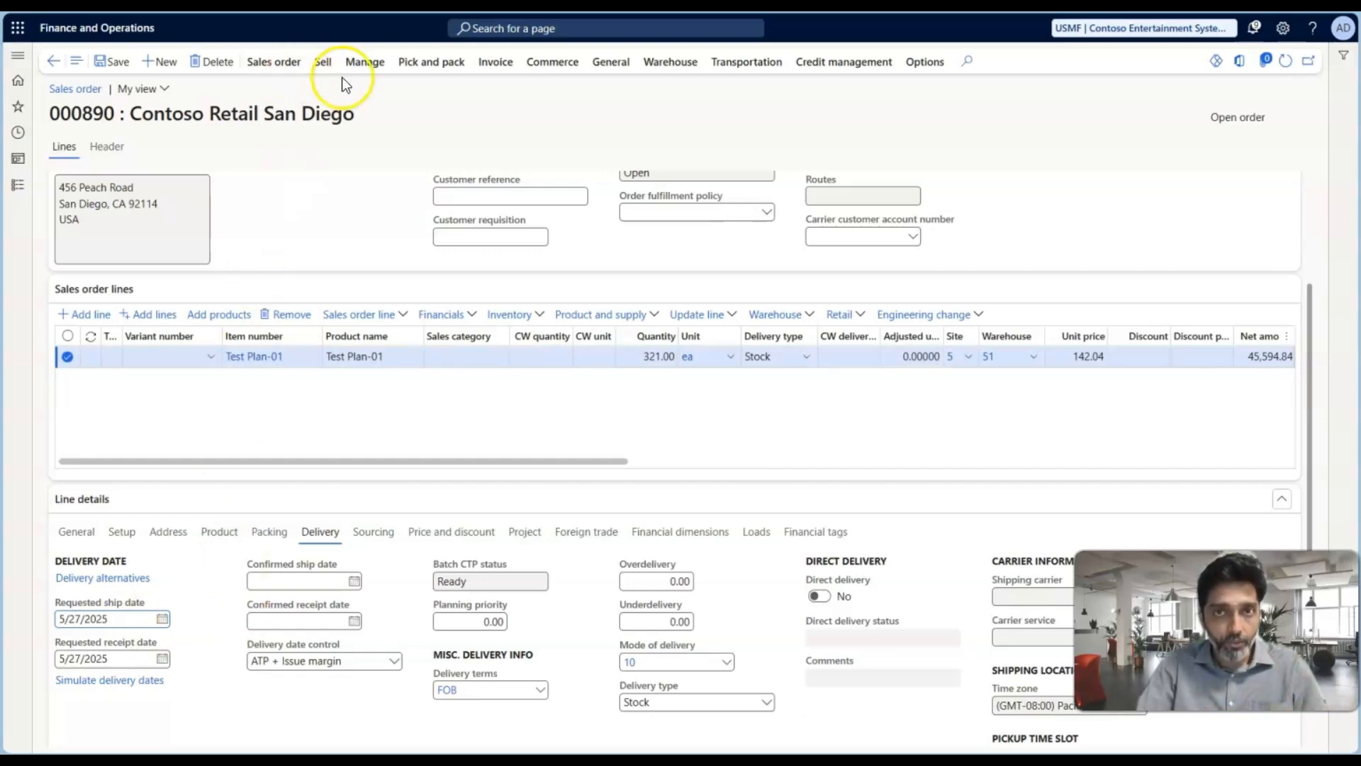
Switch to the PowerPoint presentation and show slide 75, which lists the safety margin use case and item requirement statistics
key("alt+Tab")
key("alt+Tab")
key("alt+Tab")
key("alt+Tab")
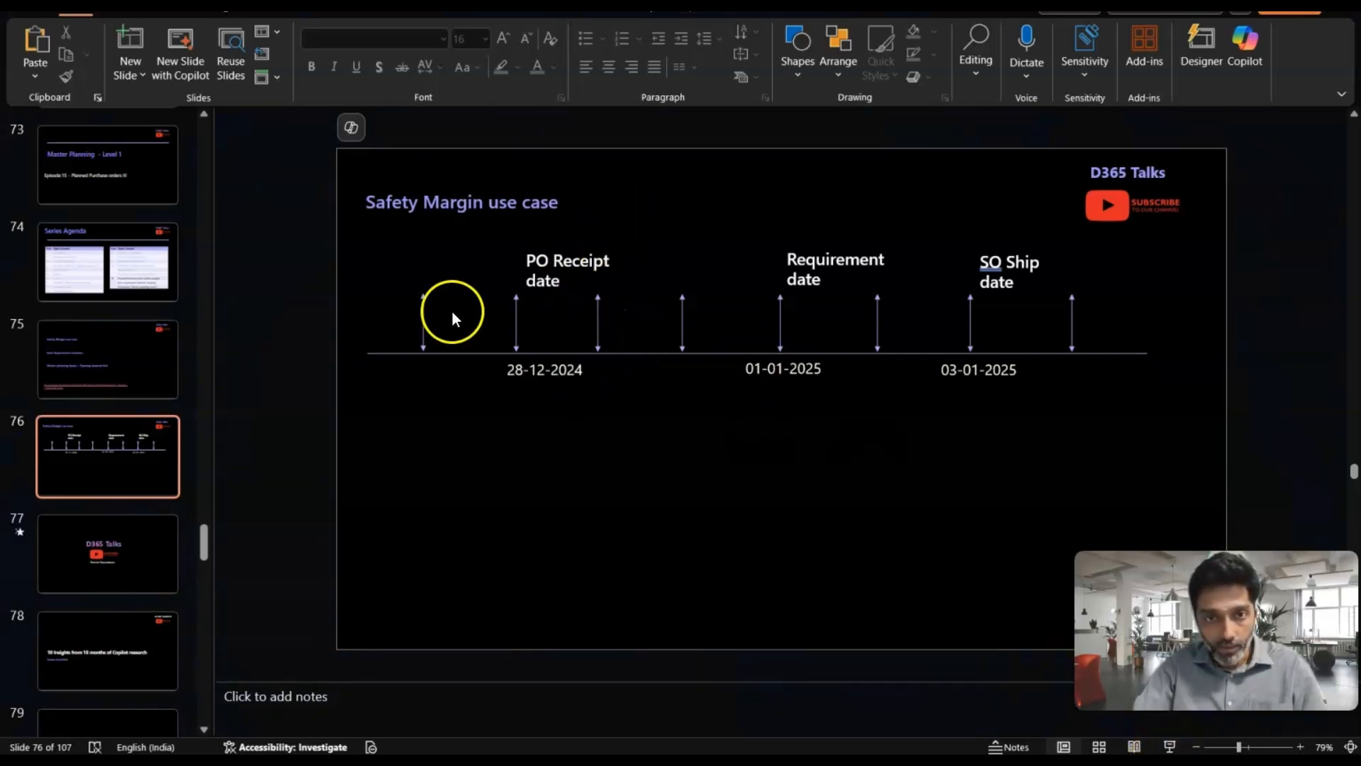
left_click(110, 375)
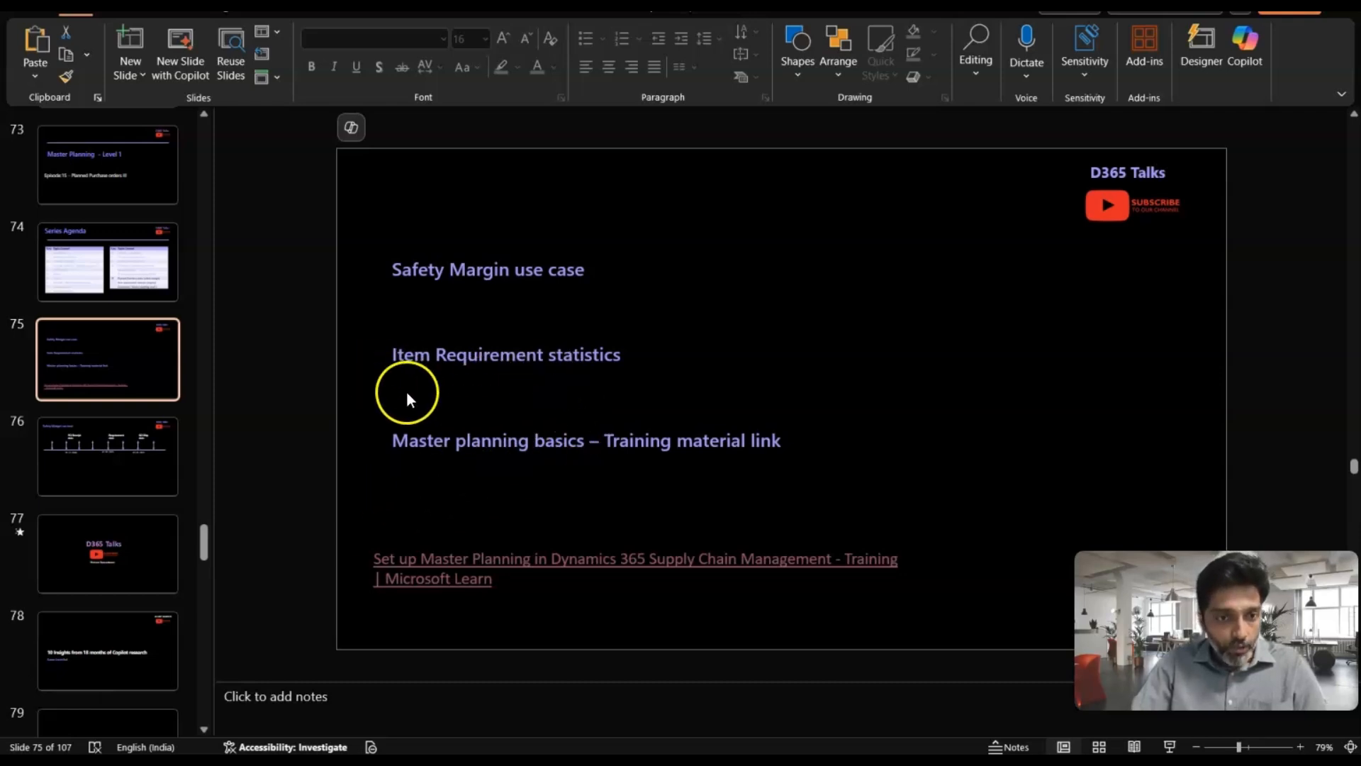
Switch from the PowerPoint presentation back to the sales order in Finance and Operations
key("alt+Tab")
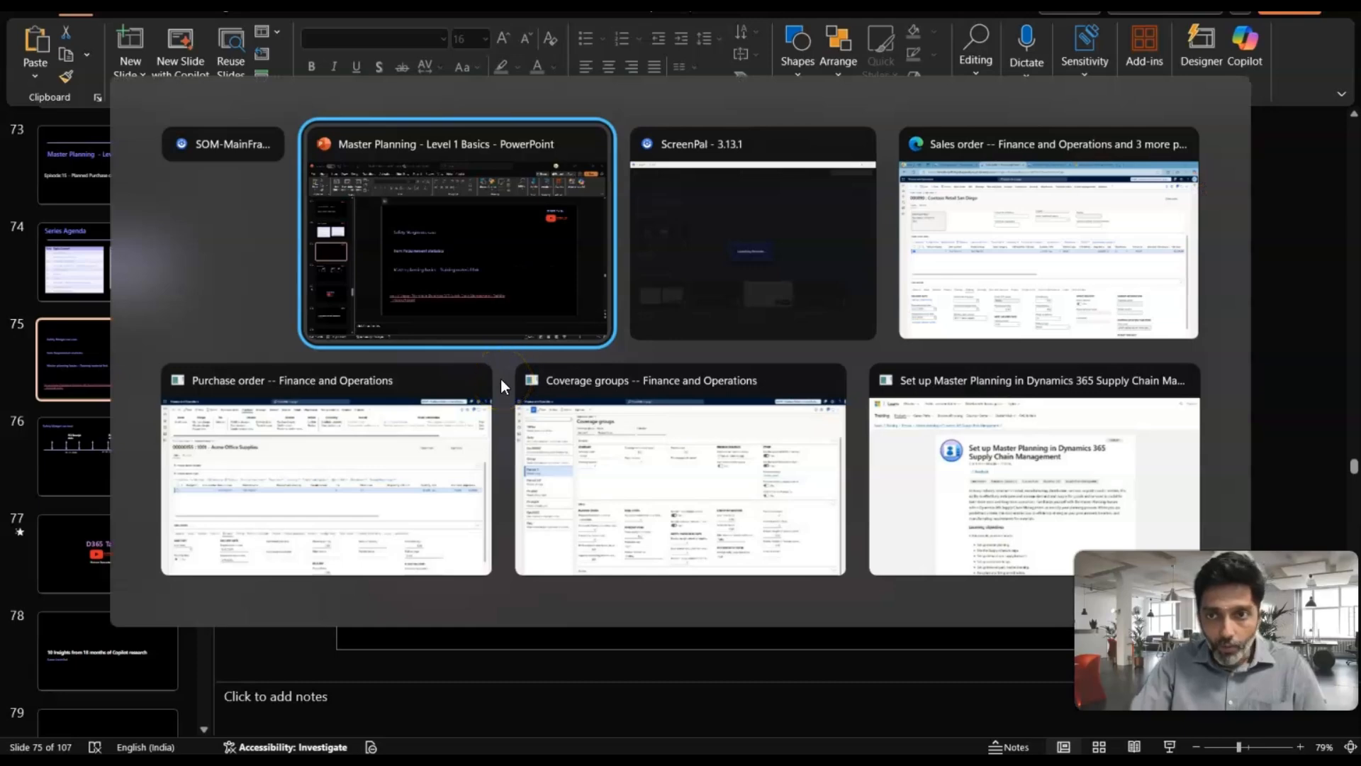
key("alt+Tab")
key("alt+Tab")
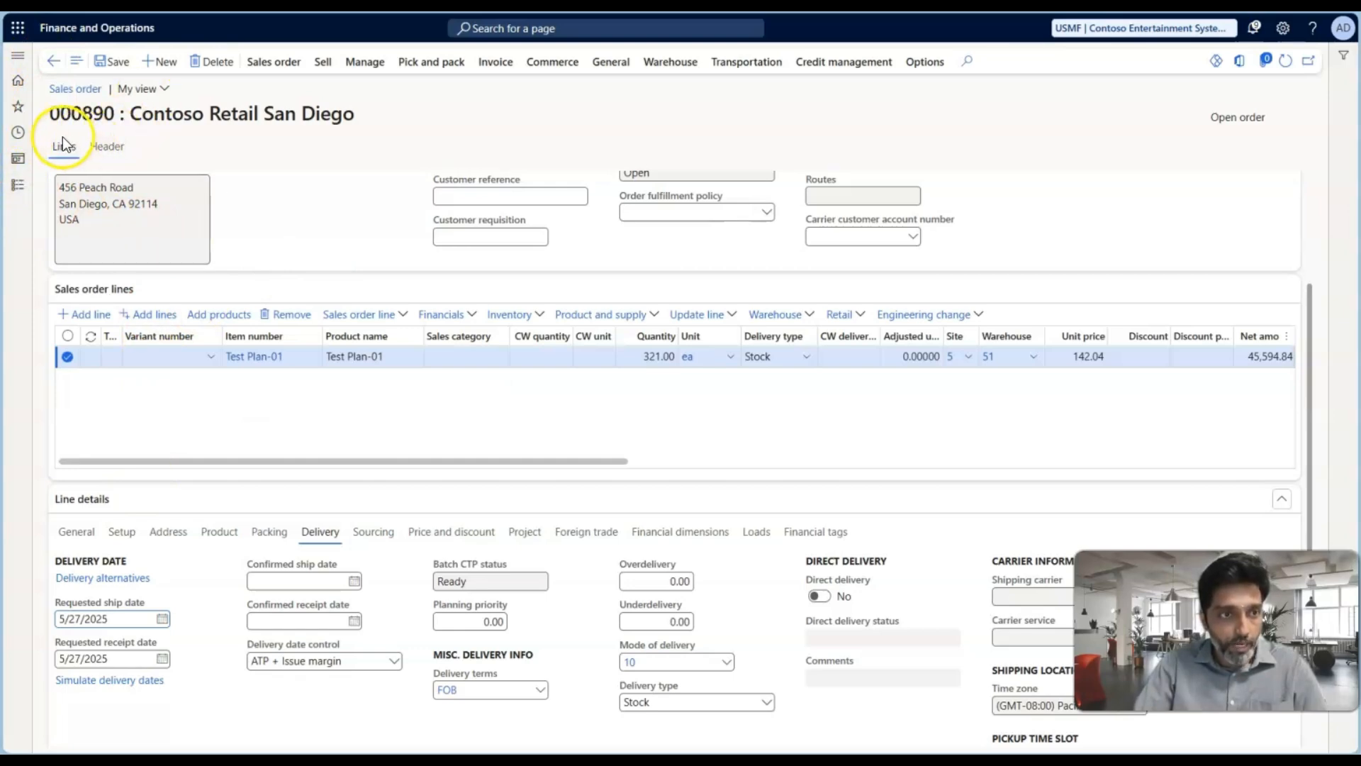
Open the Item requirement statistics inquiry of the Master planning module
left_click(18, 184)
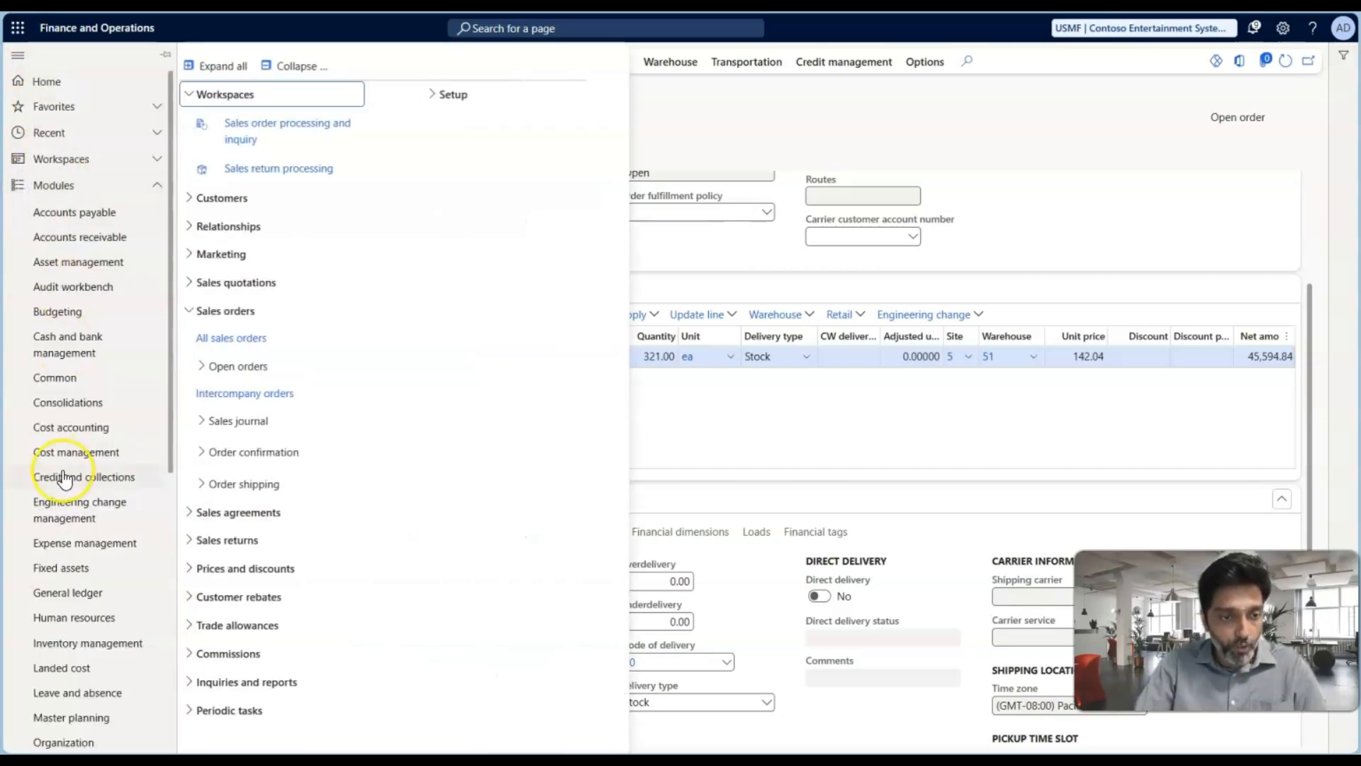
scroll(63, 478, "down", 6)
left_click(93, 346)
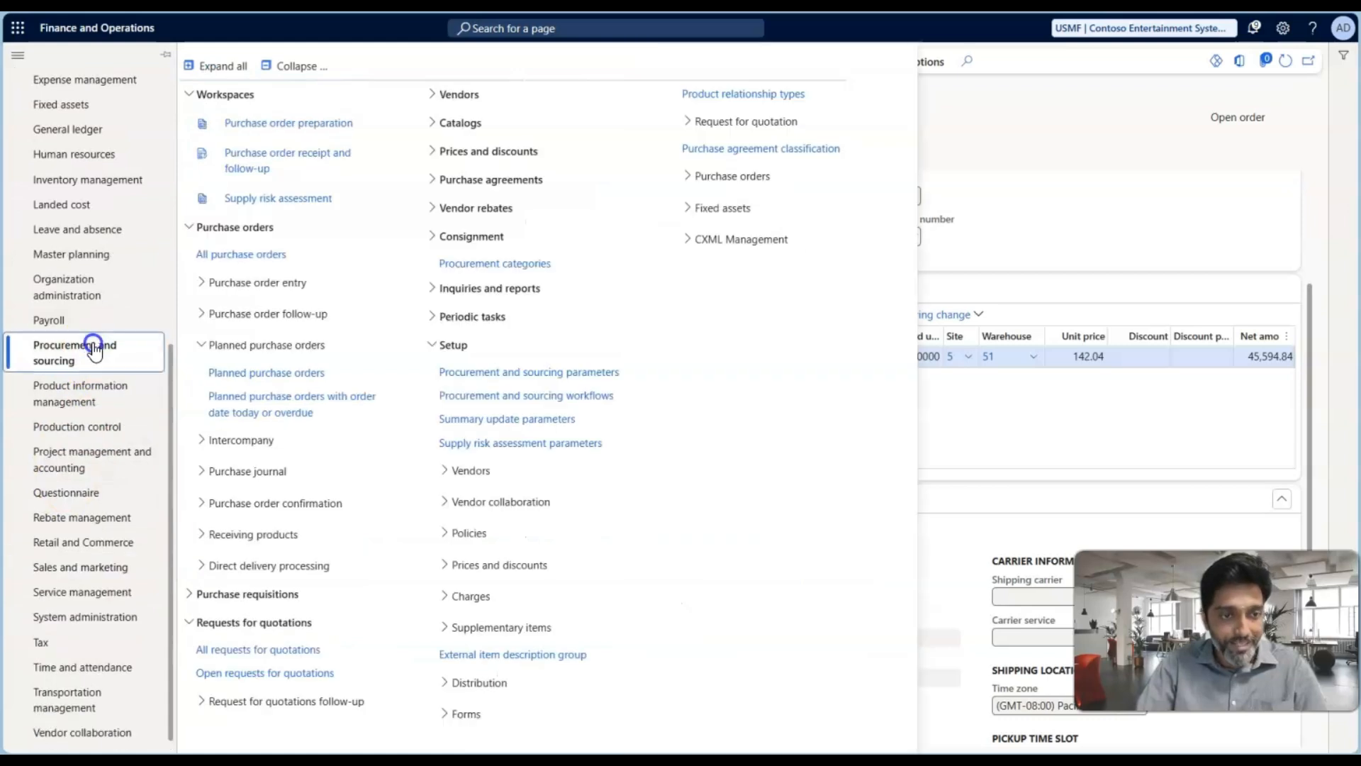
scroll(88, 431, "down", 1)
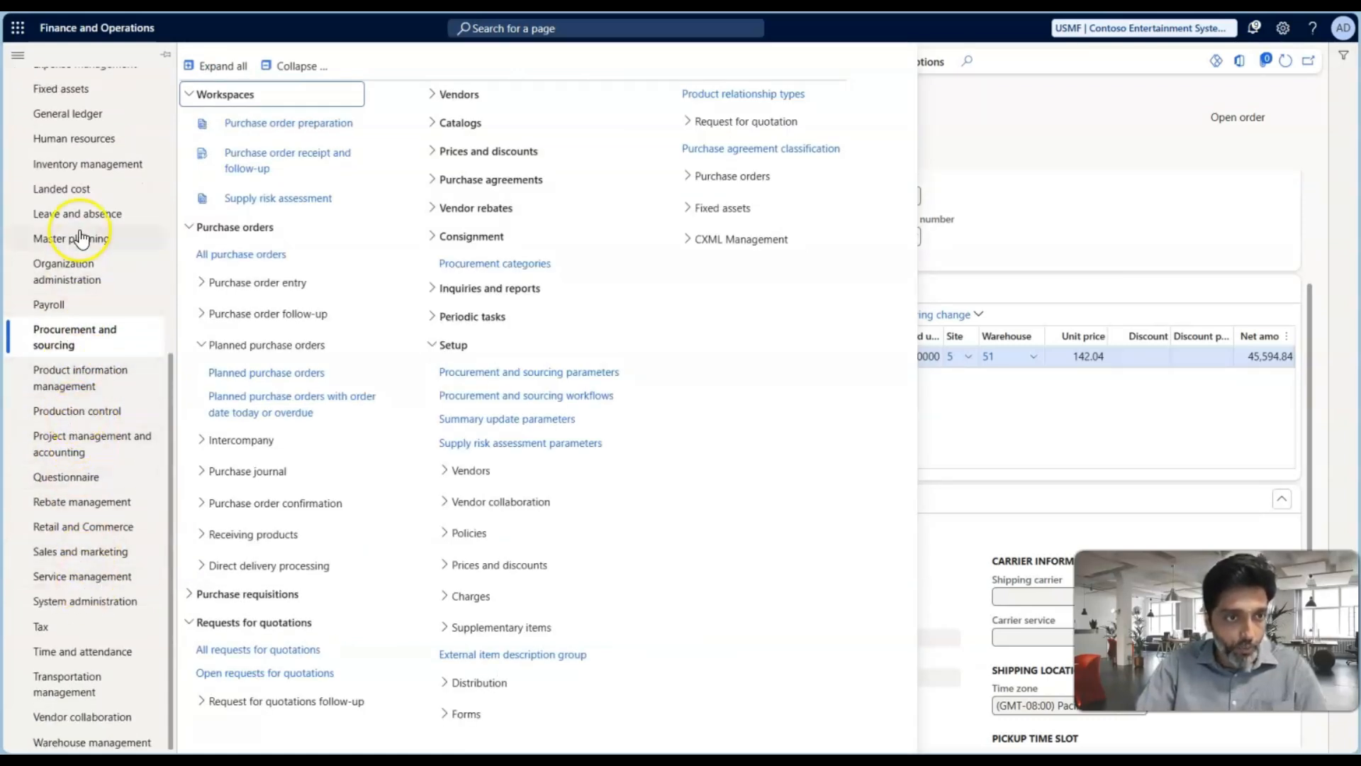
scroll(82, 223, "up", 1)
left_click(71, 259)
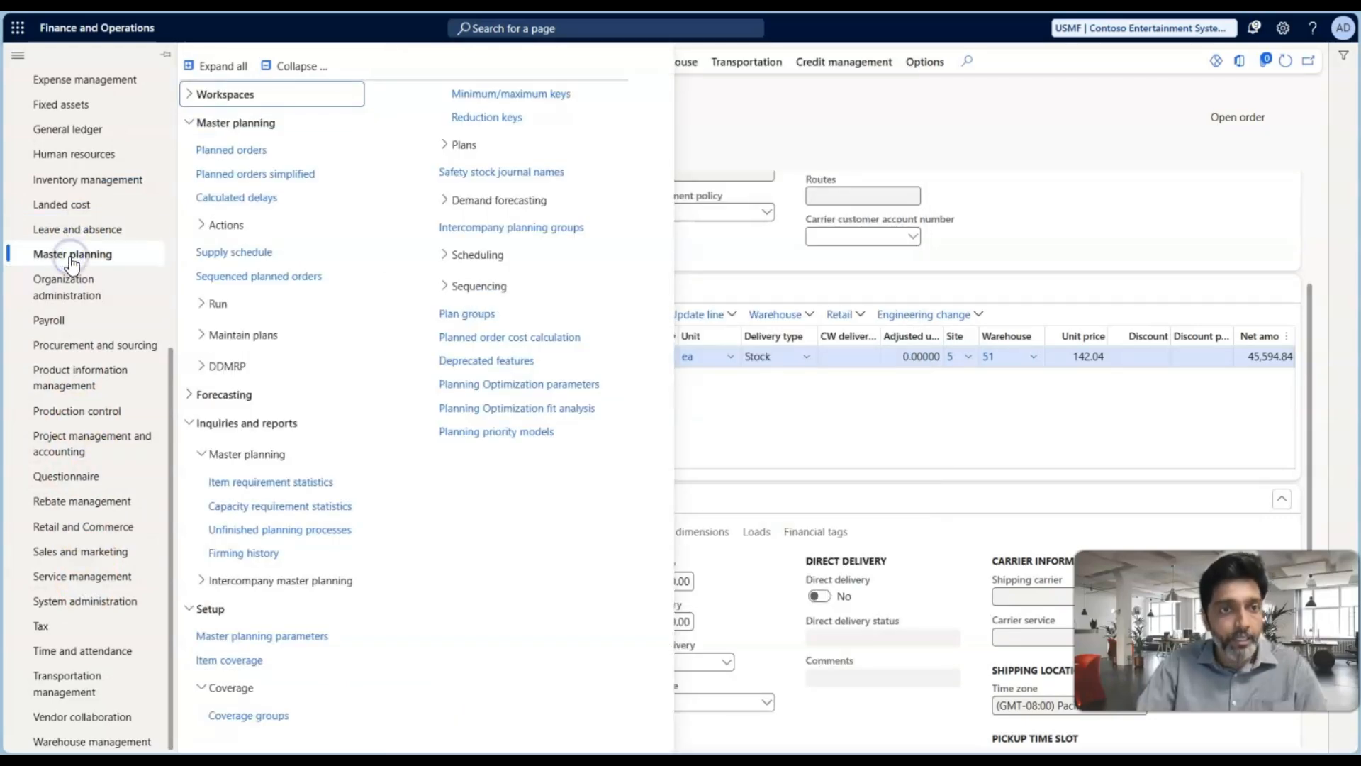
left_click(301, 65)
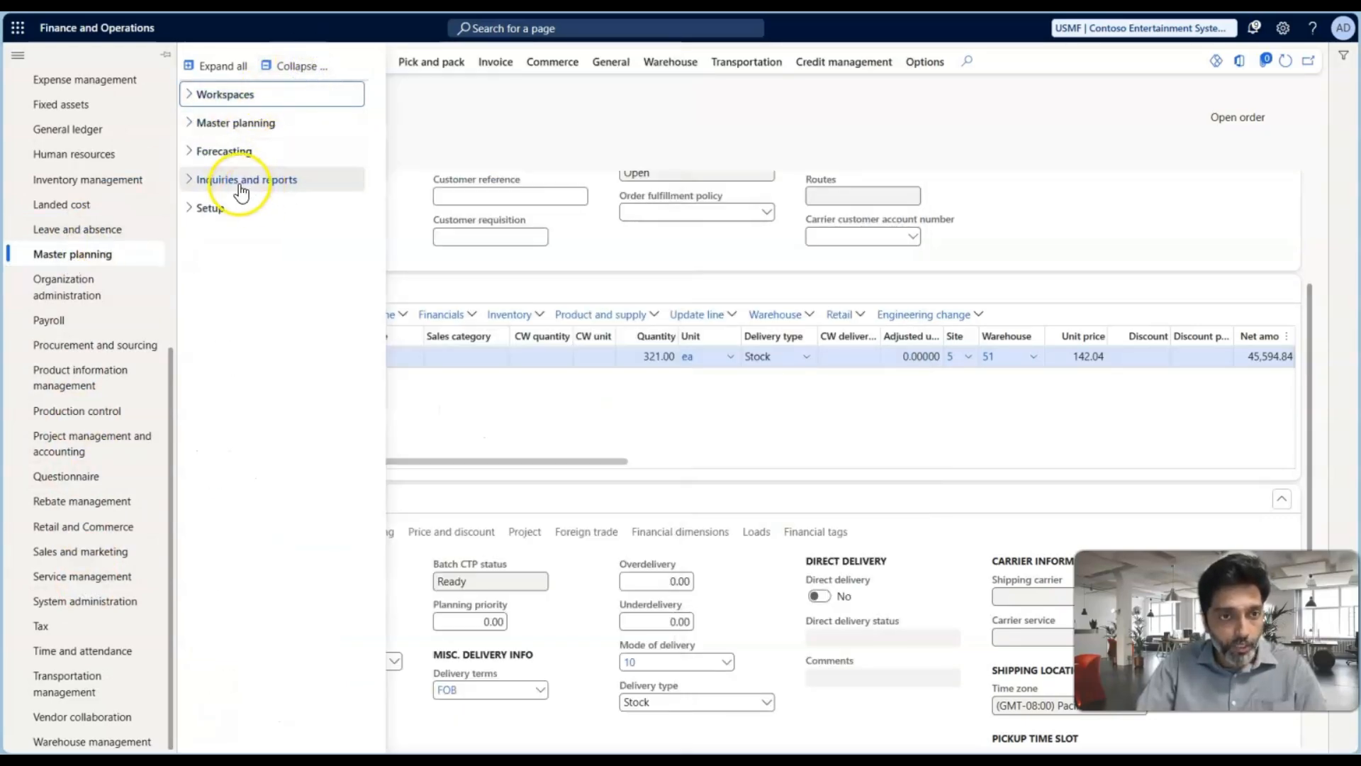
left_click(267, 183)
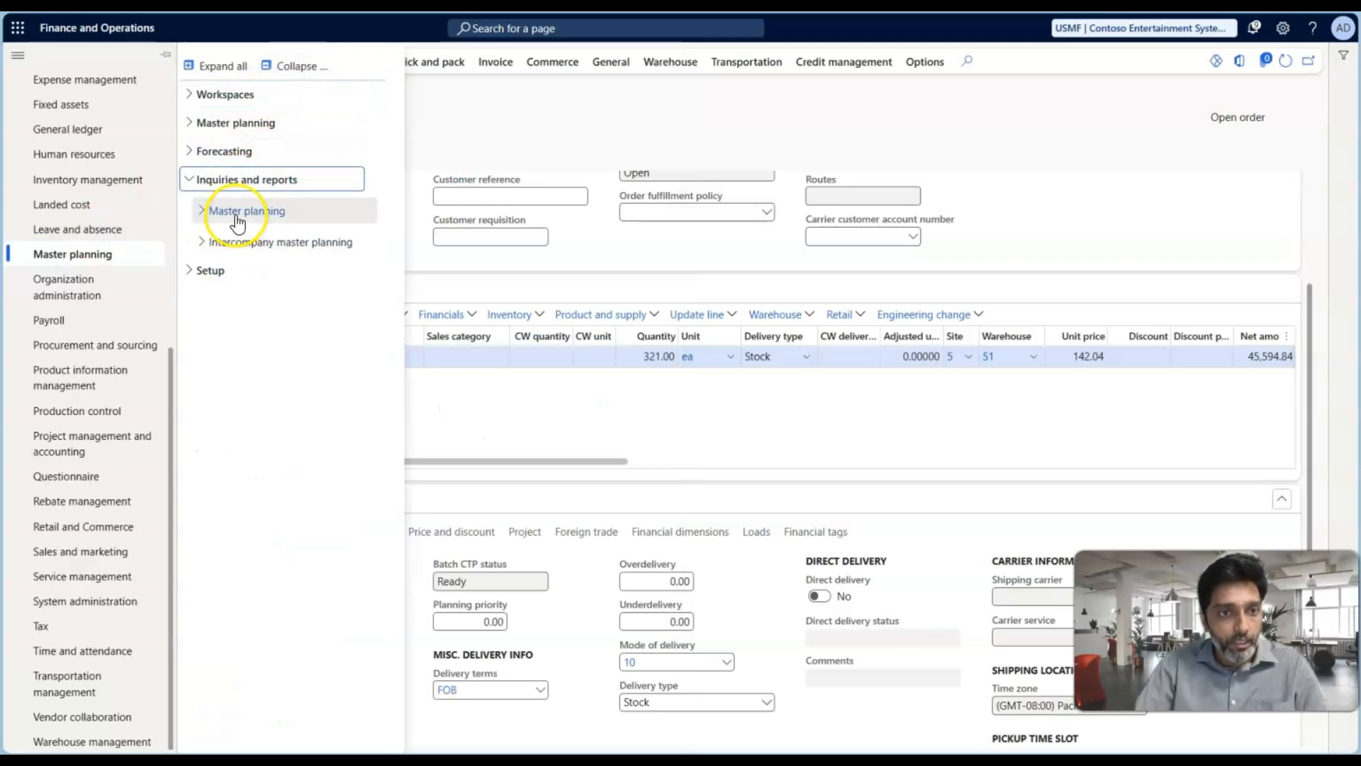
left_click(237, 216)
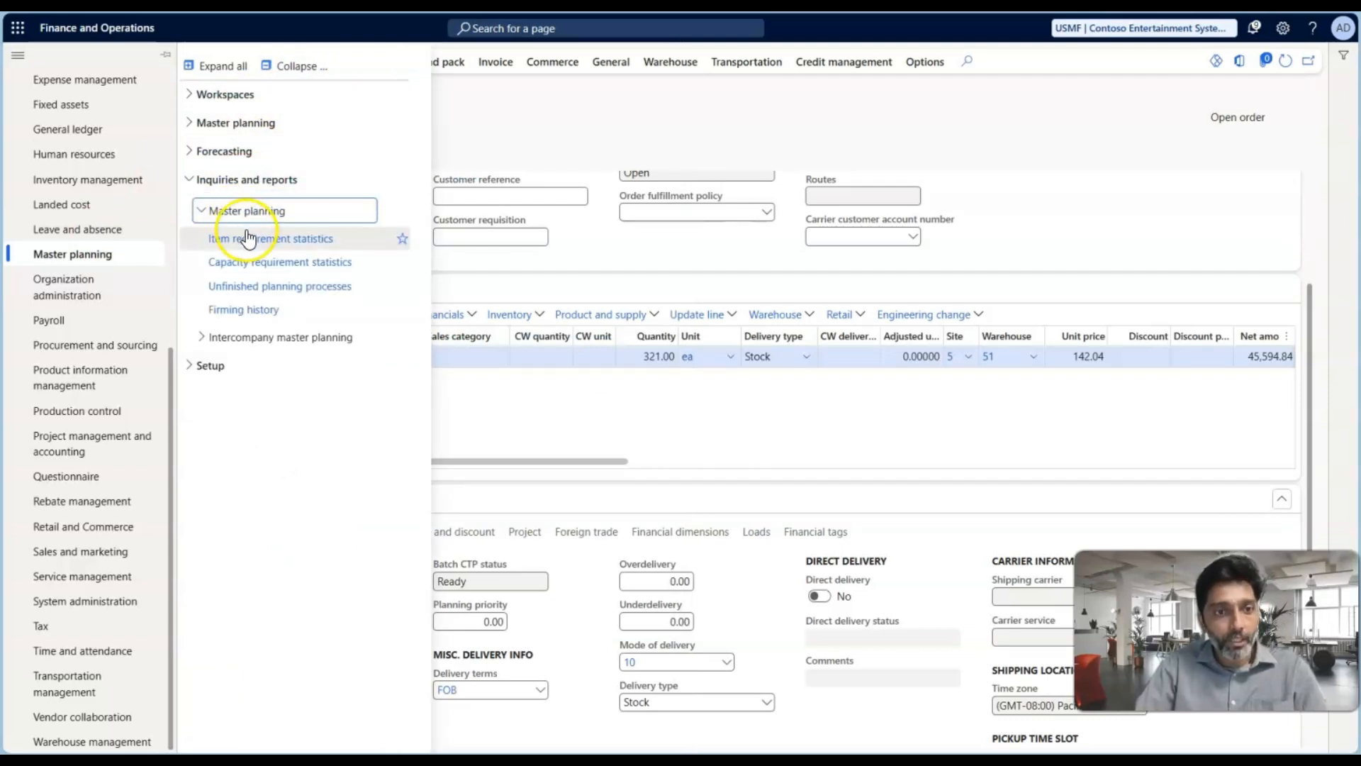
left_click(255, 245)
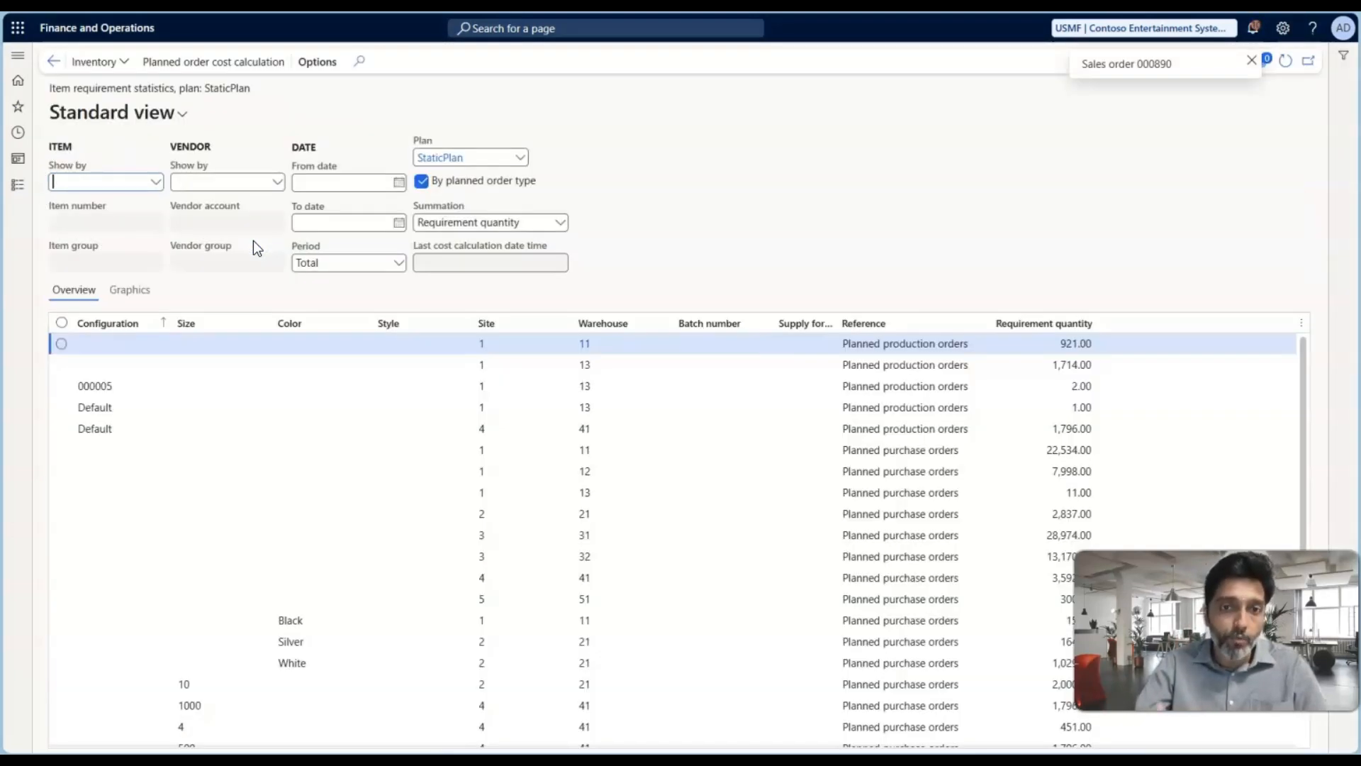
left_click(485, 368)
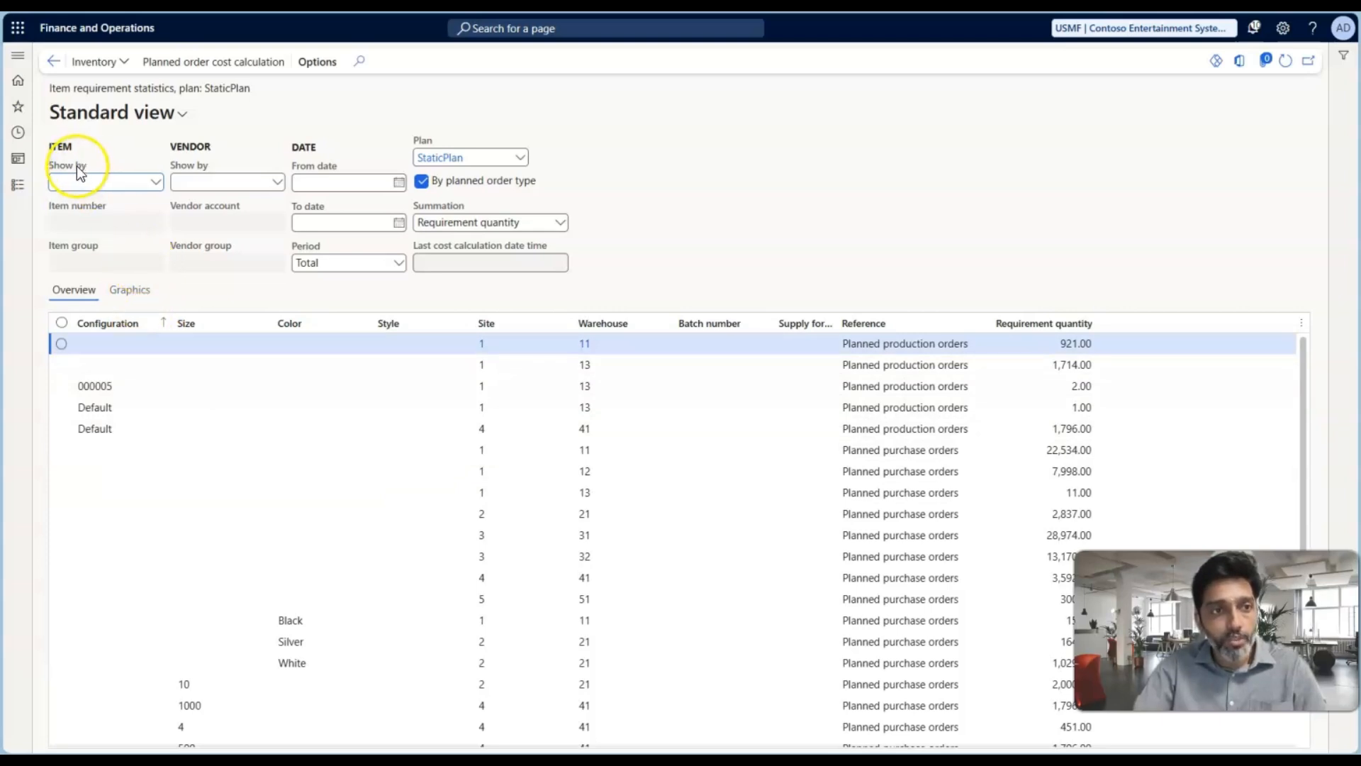
Show the requirement statistics by item number for Test Plan-01 and set the plan to DynPlan
left_click(150, 182)
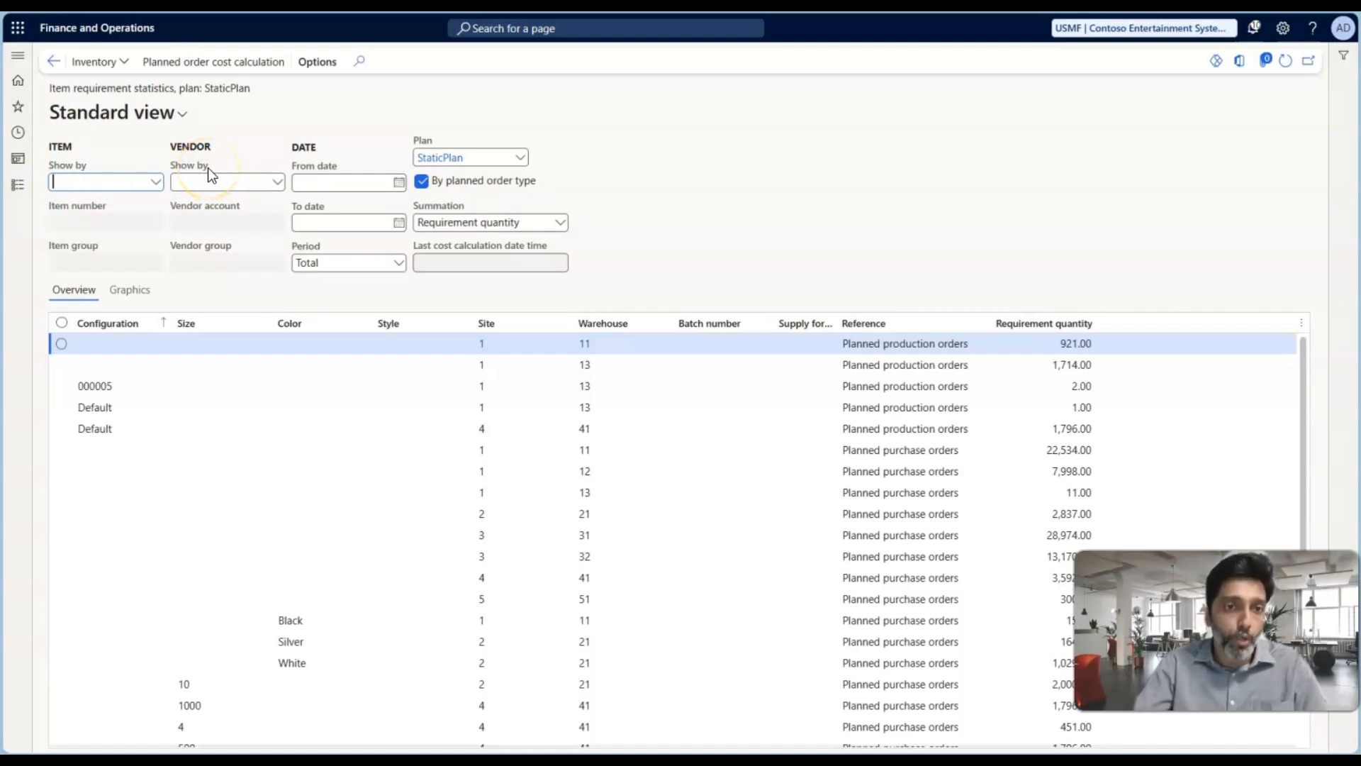
left_click(154, 182)
left_click(80, 215)
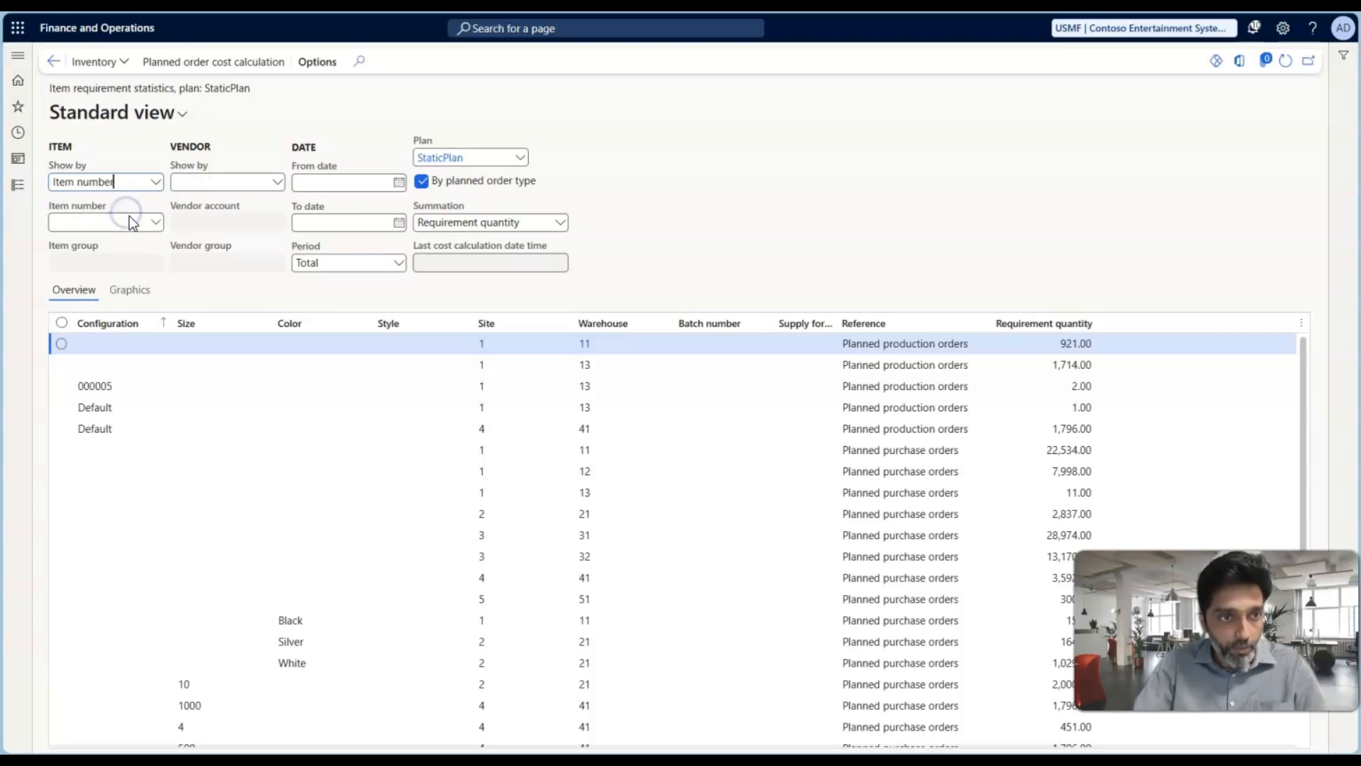
left_click(156, 224)
type("test")
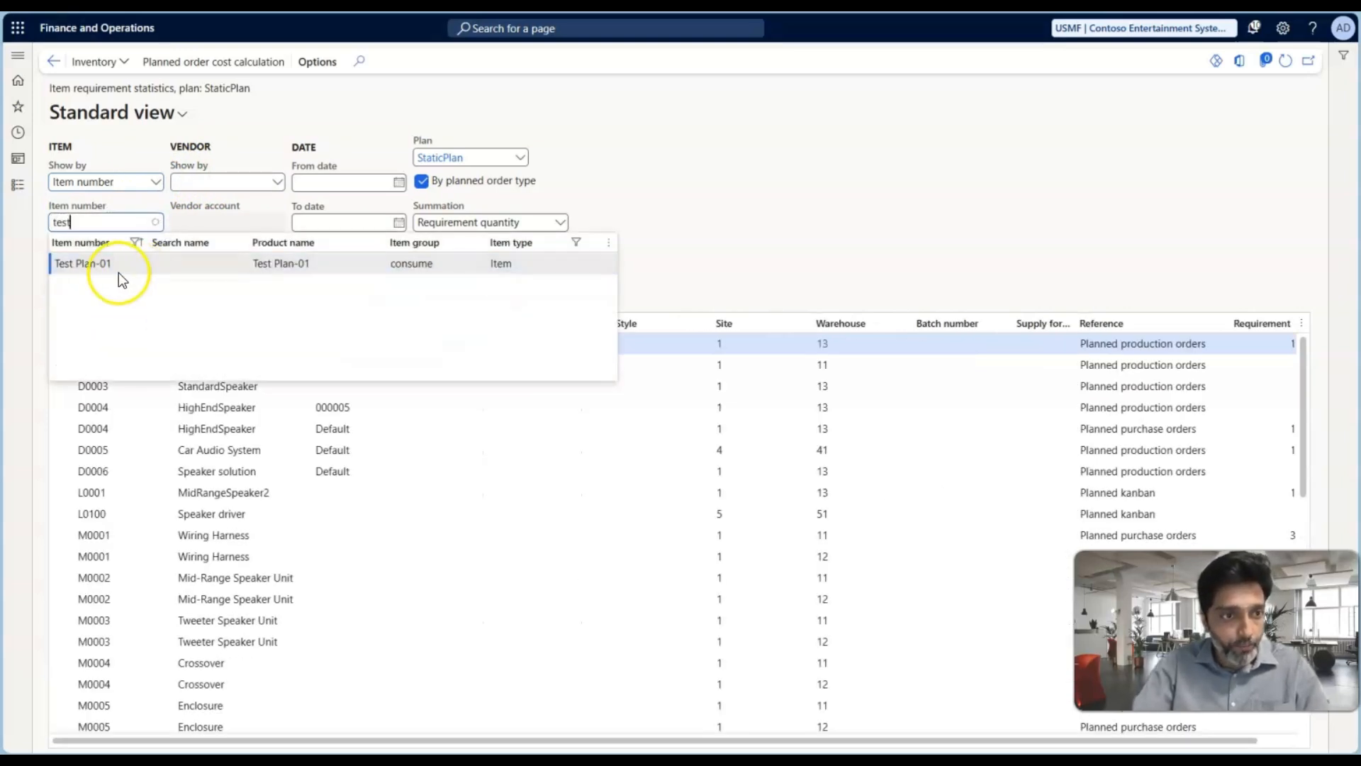
left_click(108, 268)
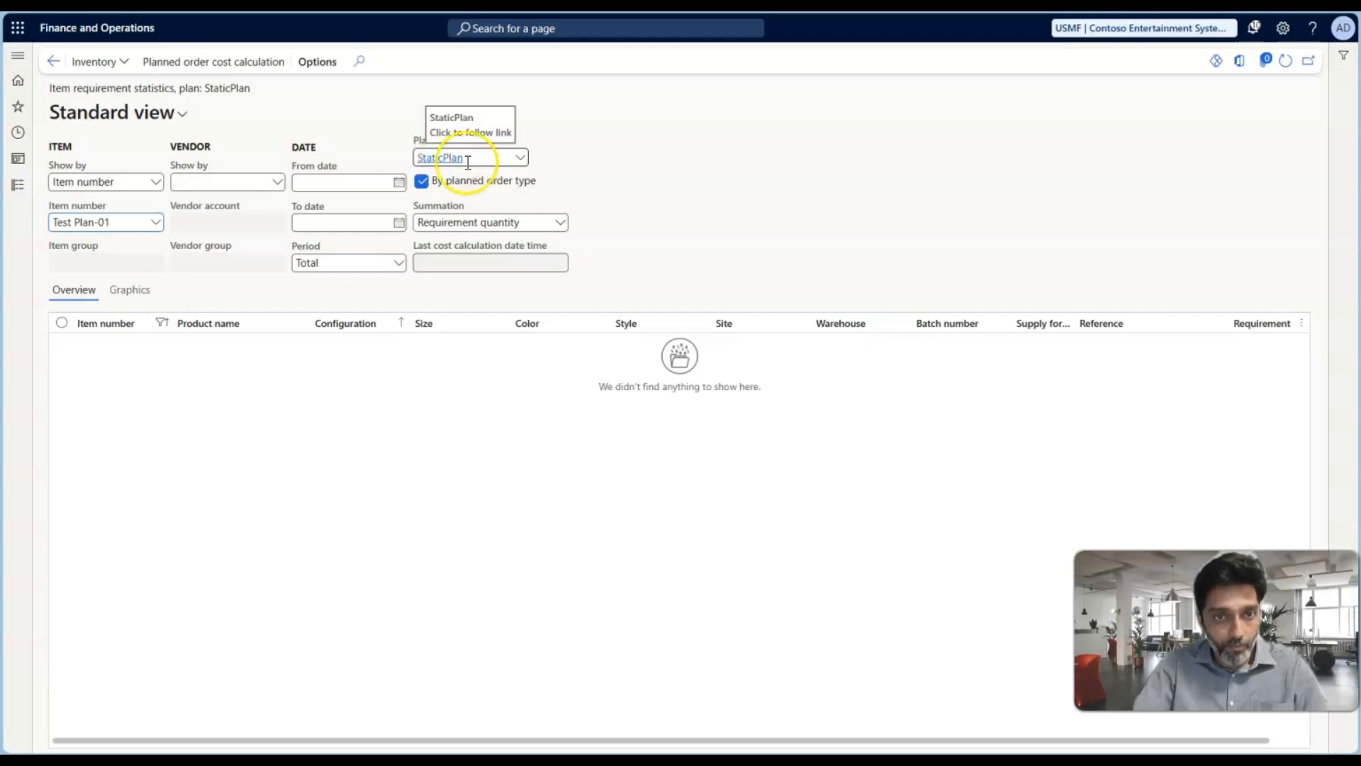
left_click(521, 157)
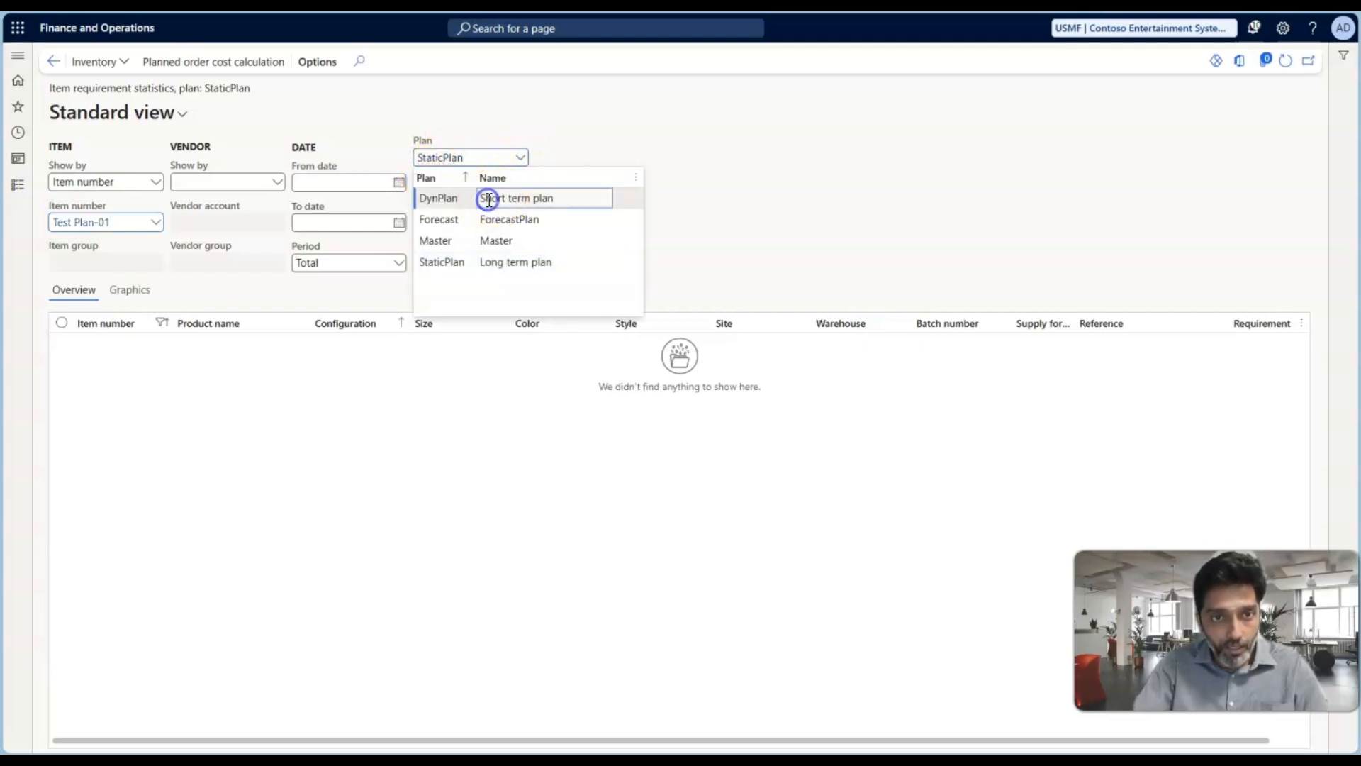
left_click(489, 199)
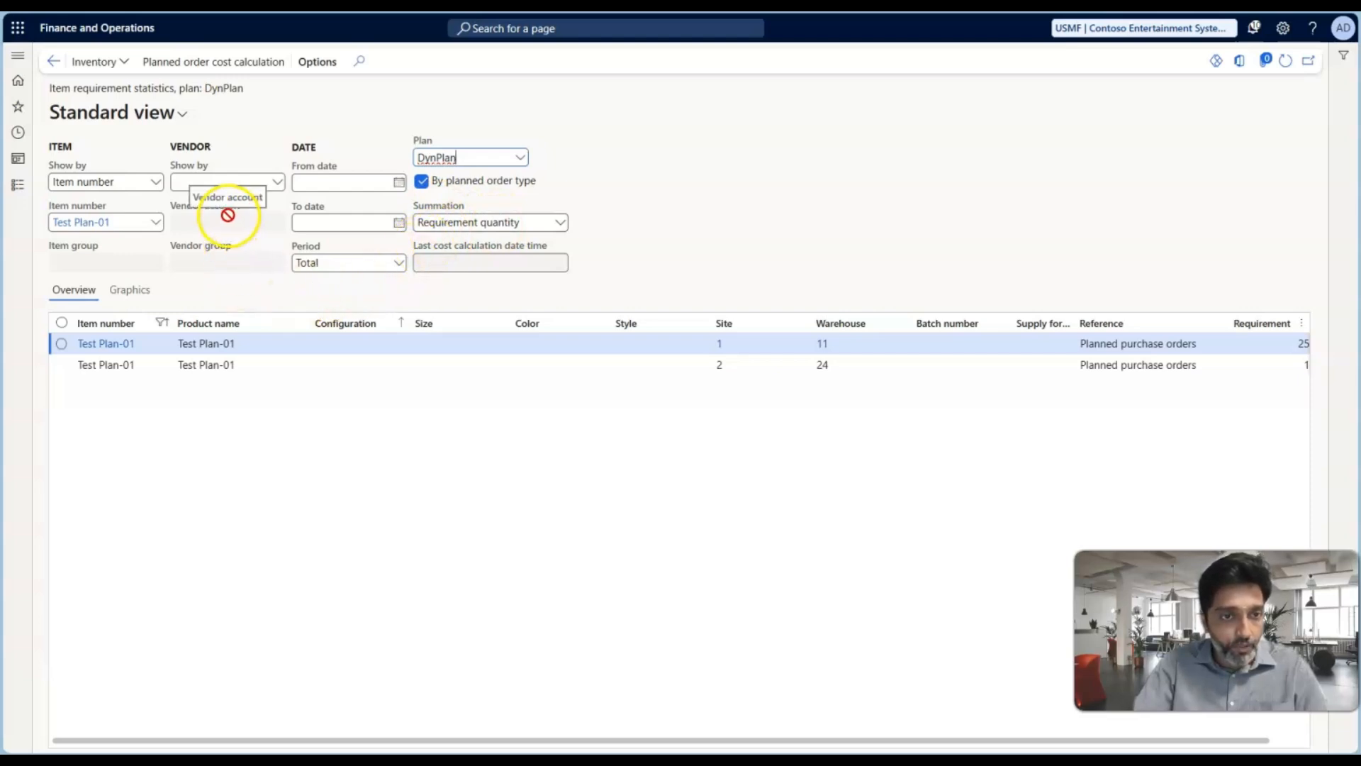
Show the Test Plan-01 statistics as a chart and check the planned purchase order quantity of each warehouse
left_click(136, 296)
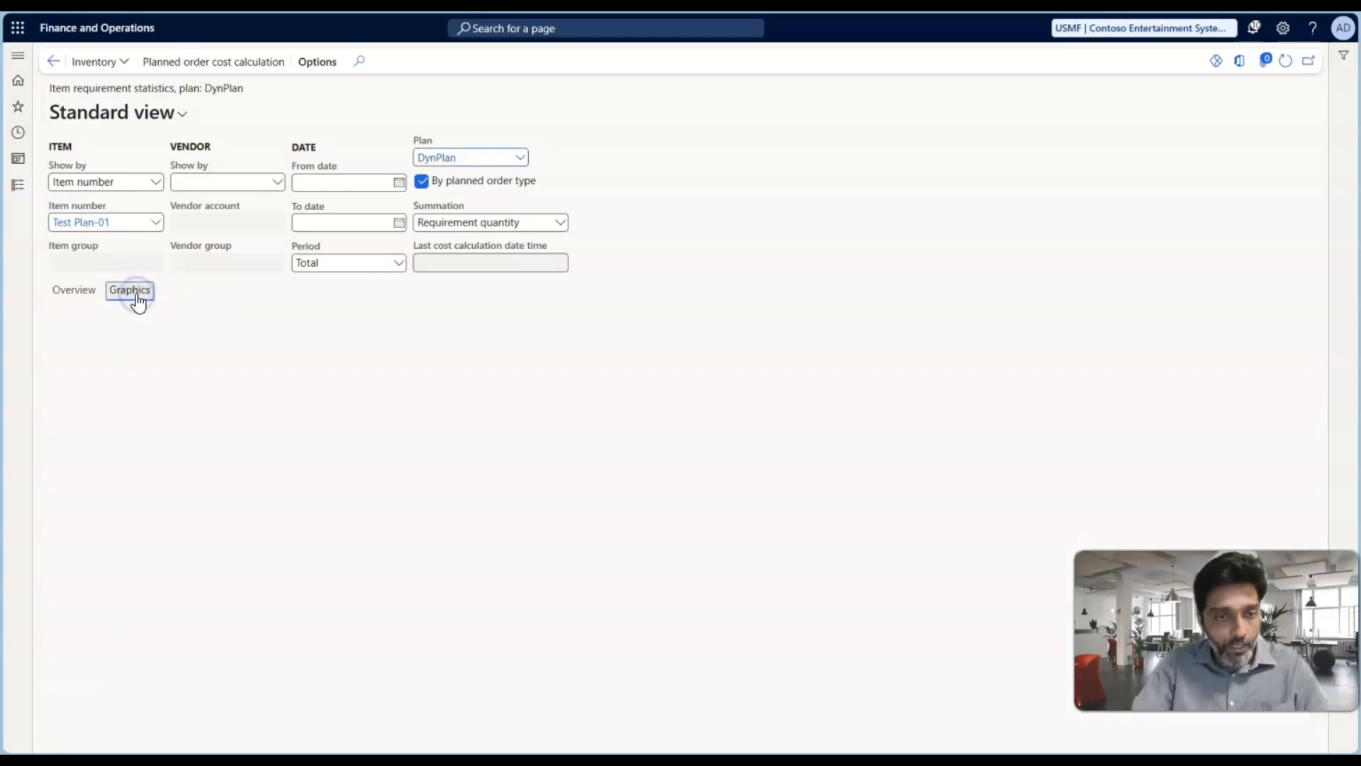
mouse_move(528, 567)
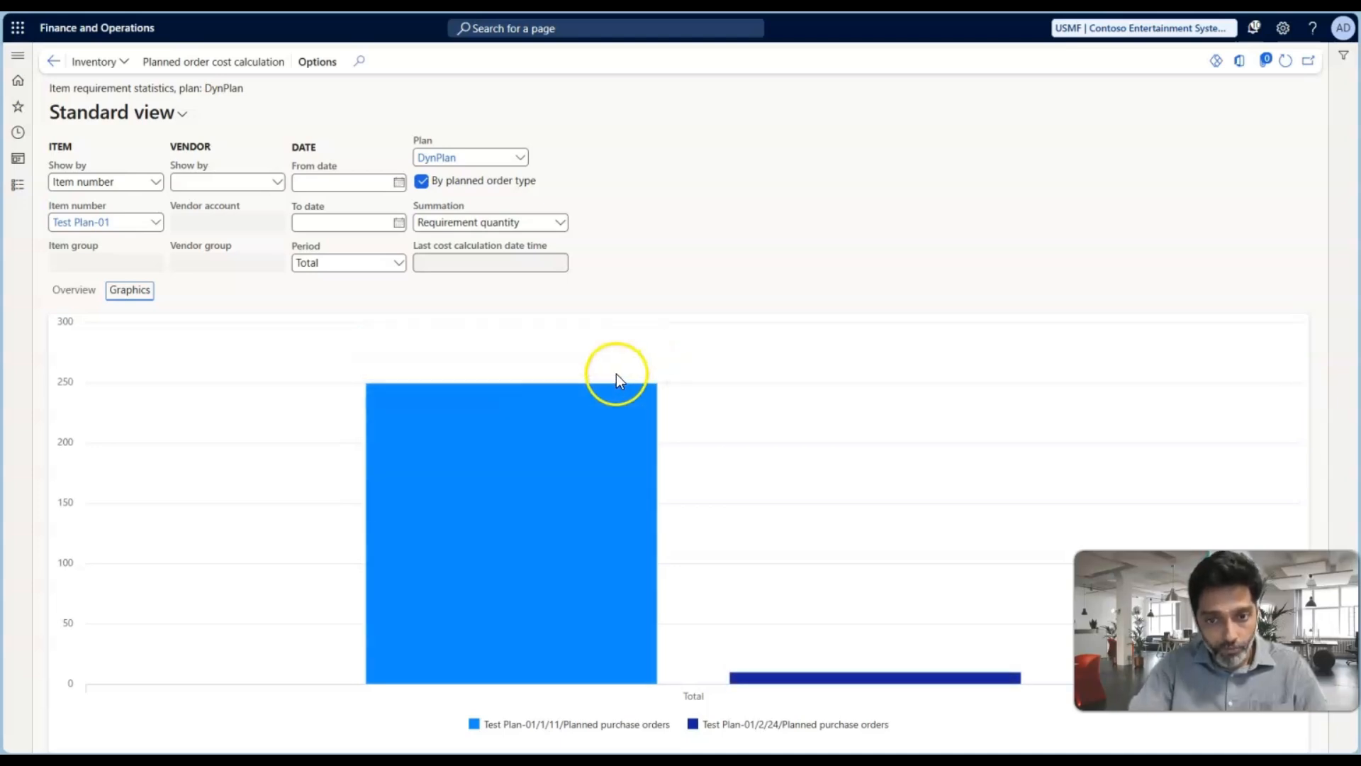
mouse_move(854, 671)
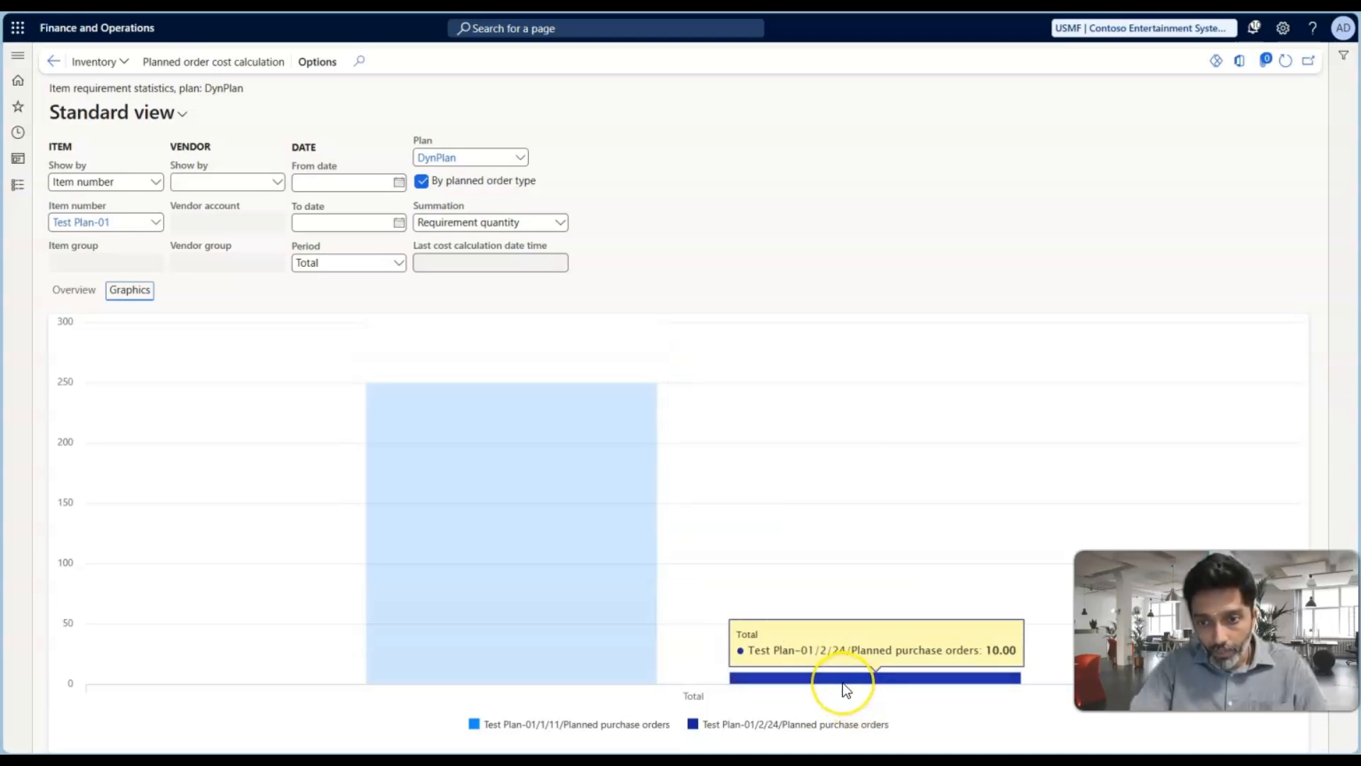
mouse_move(552, 498)
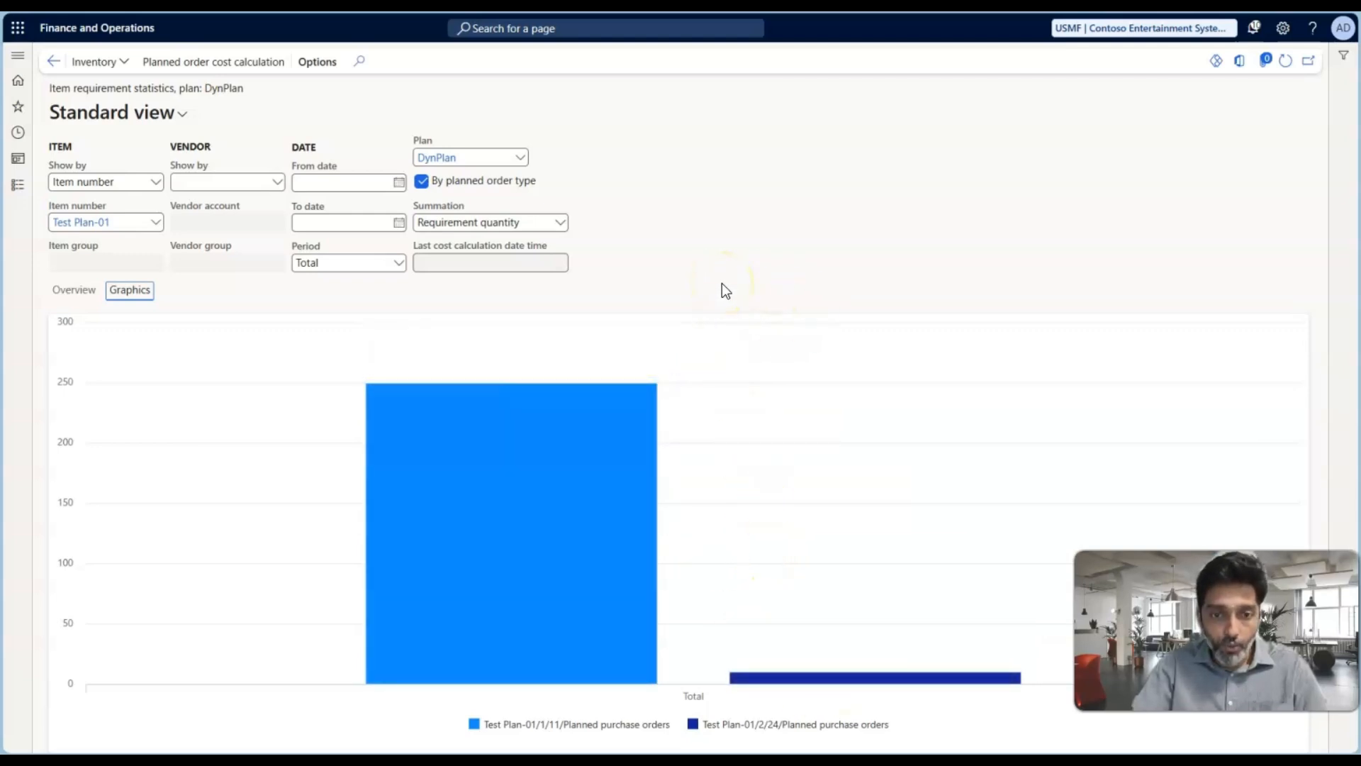
mouse_move(421, 448)
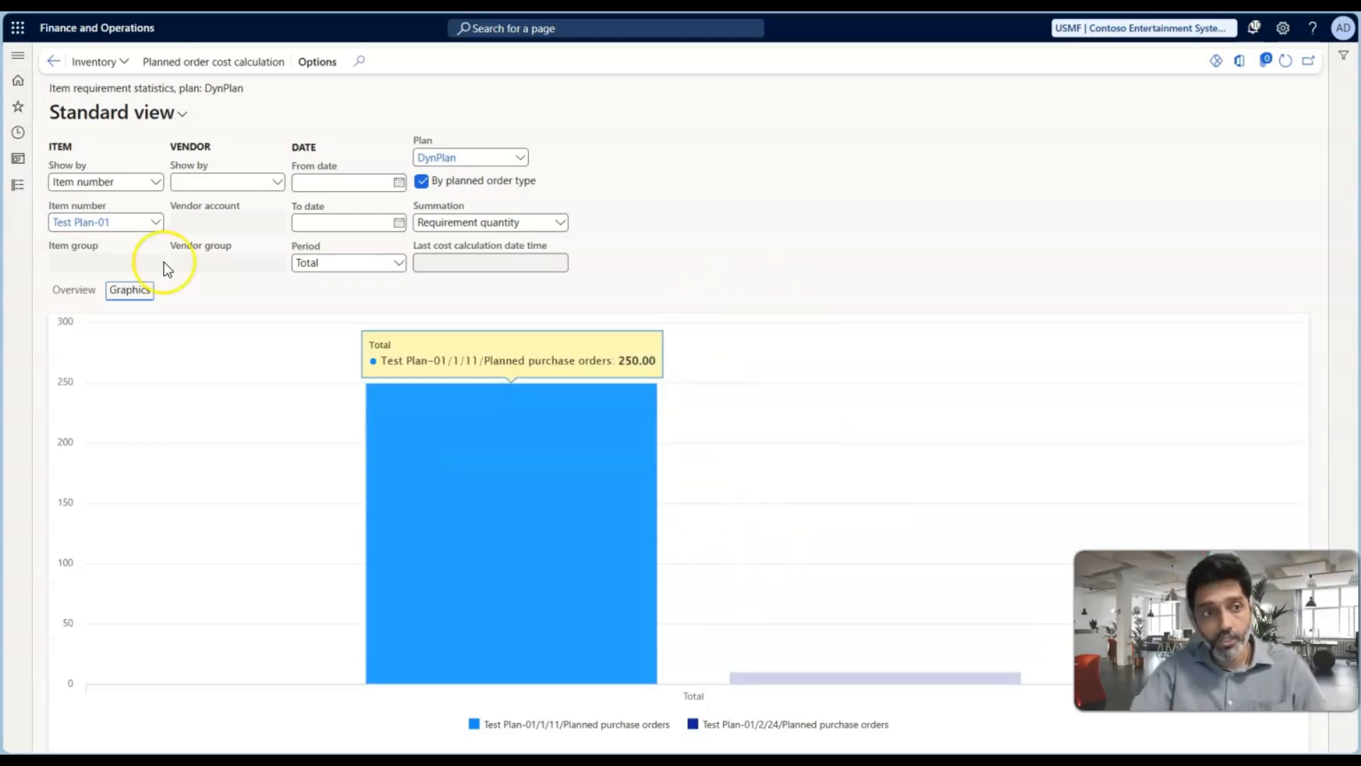
Check which grouping options the statistics offer for vendors and for items, keeping the current selections
left_click(275, 183)
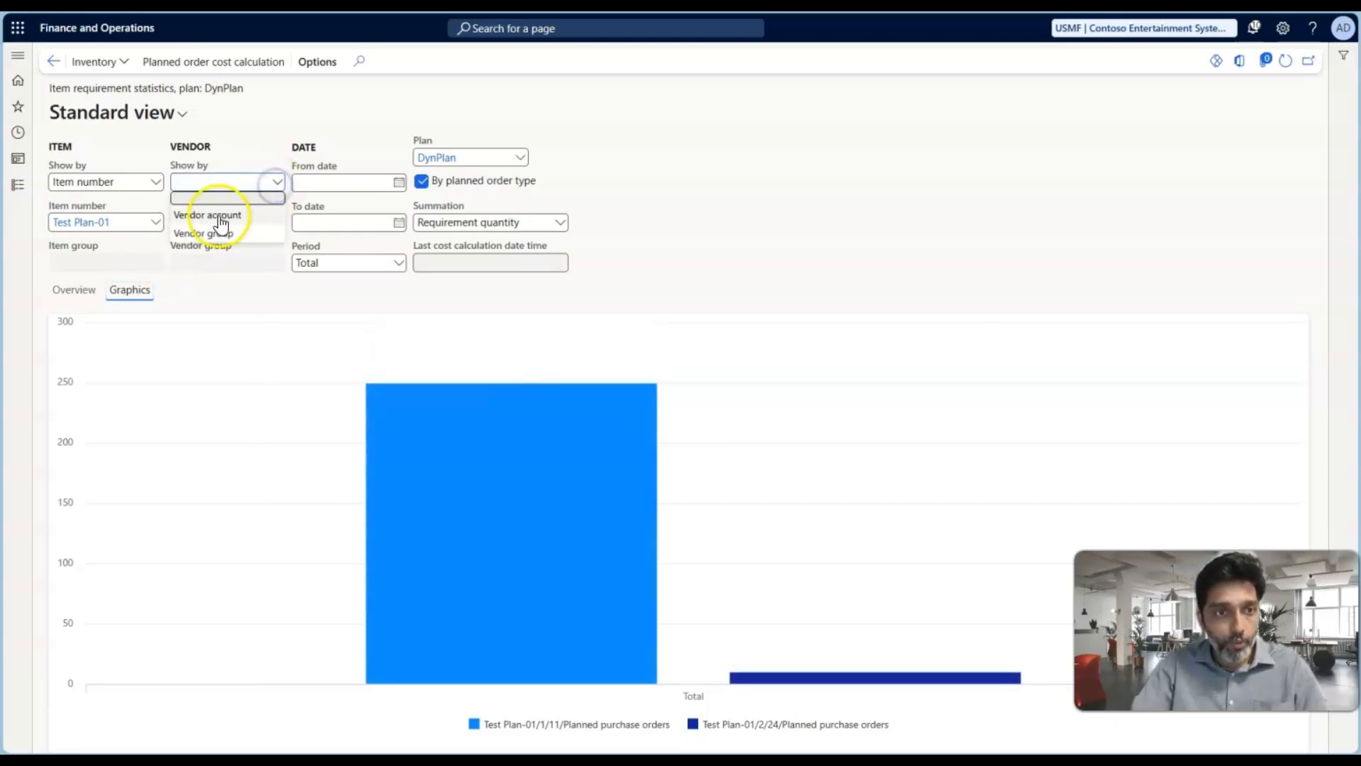
left_click(246, 306)
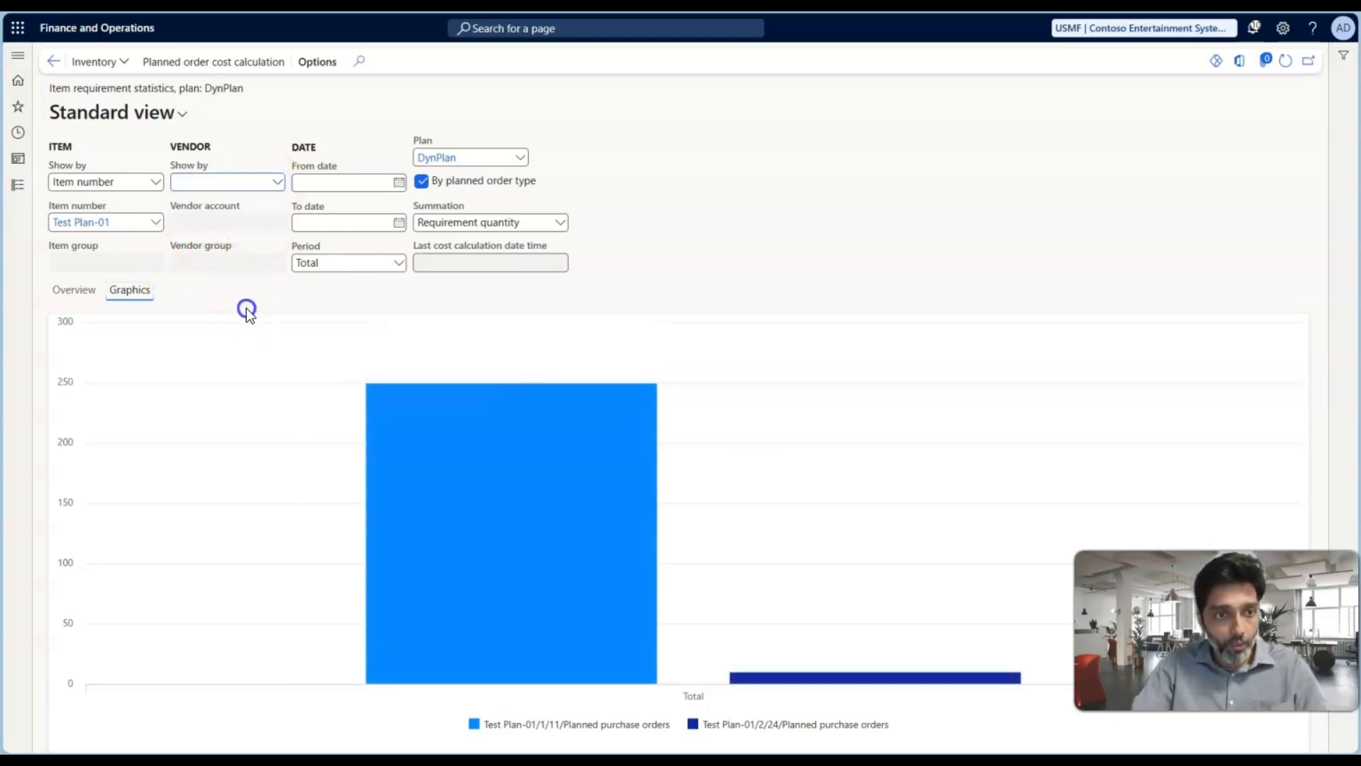
left_click(154, 182)
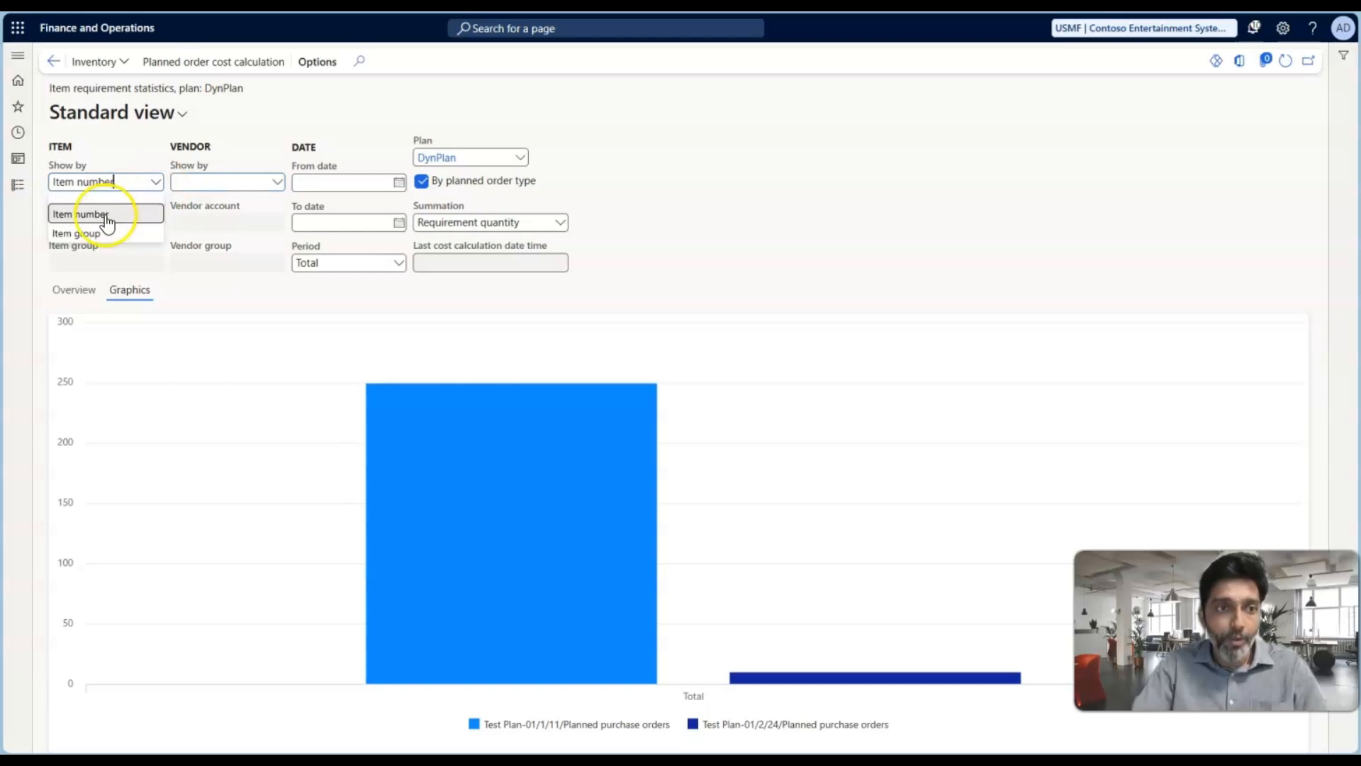
left_click(193, 297)
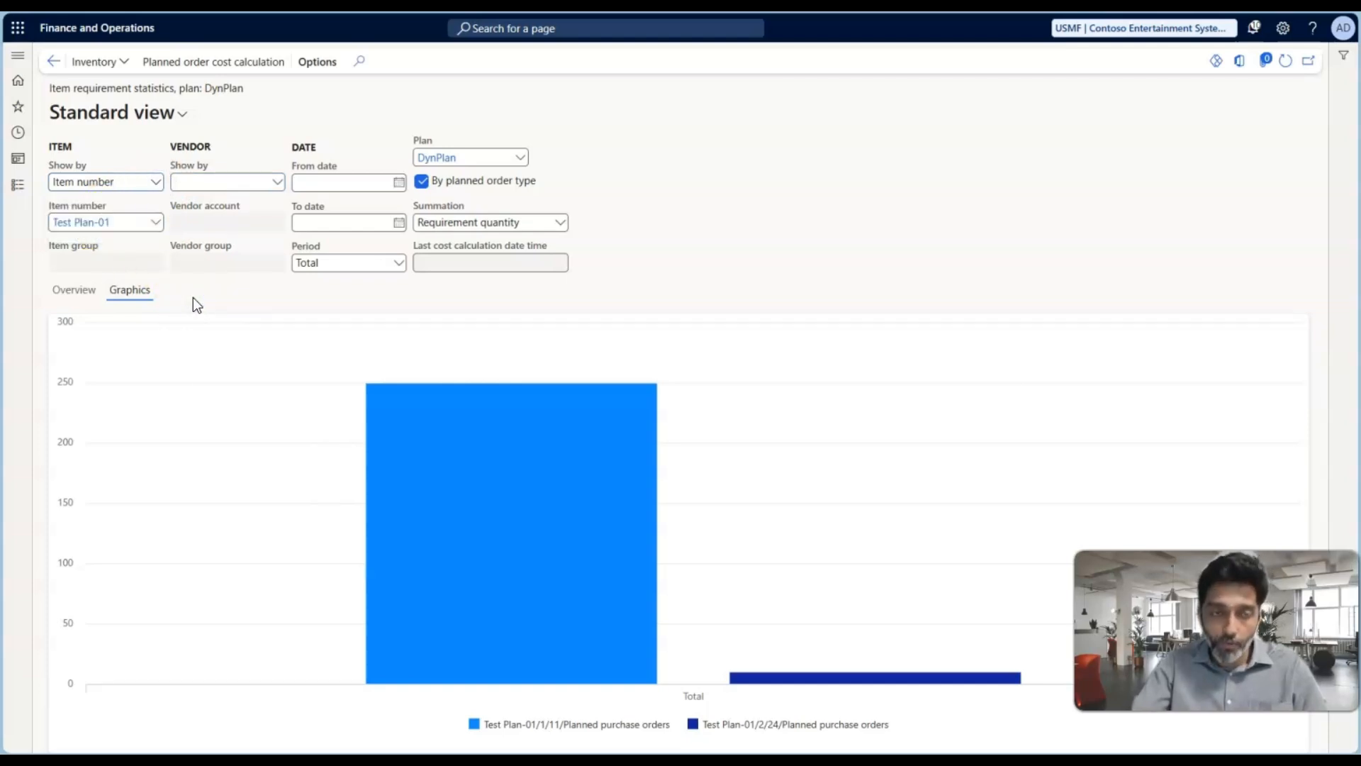
mouse_move(510, 395)
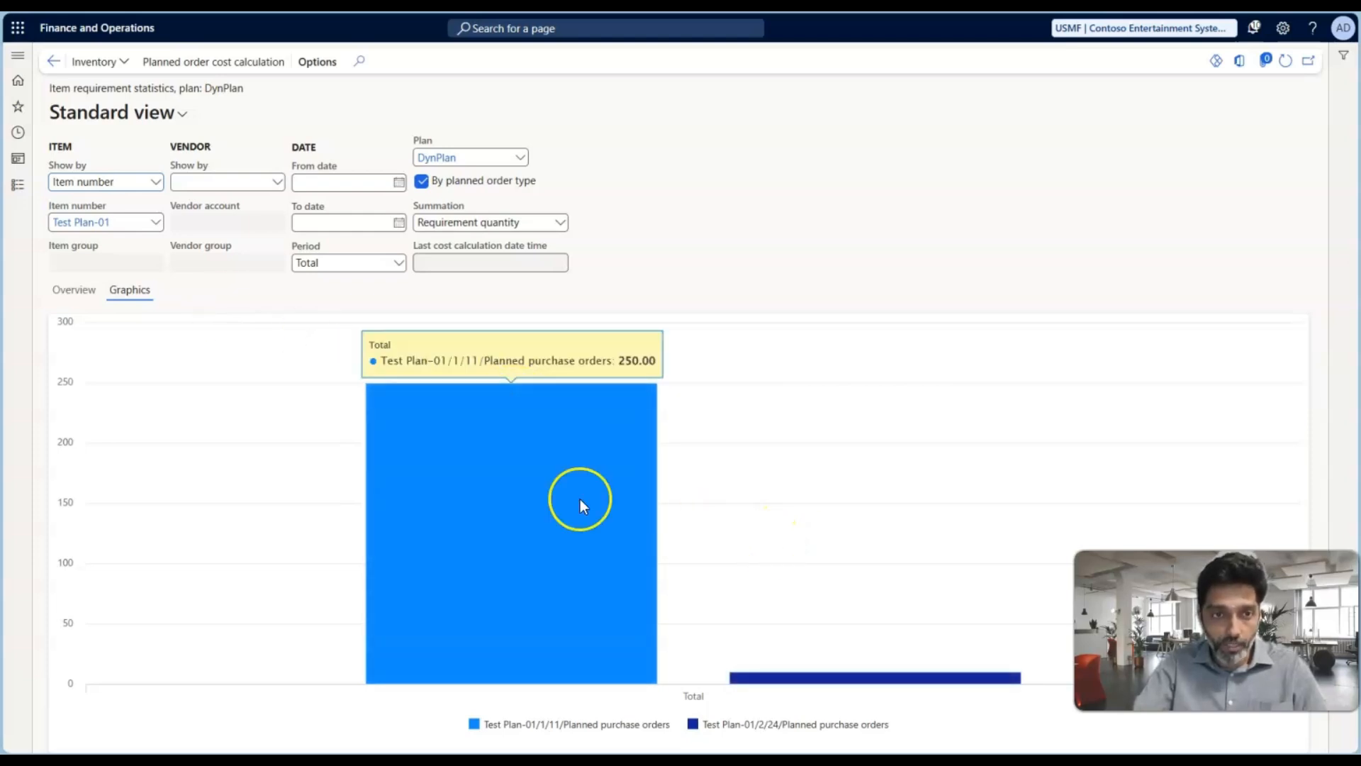
Return to the statistics overview and clear the item number filter to browse all items in DynPlan
left_click(83, 295)
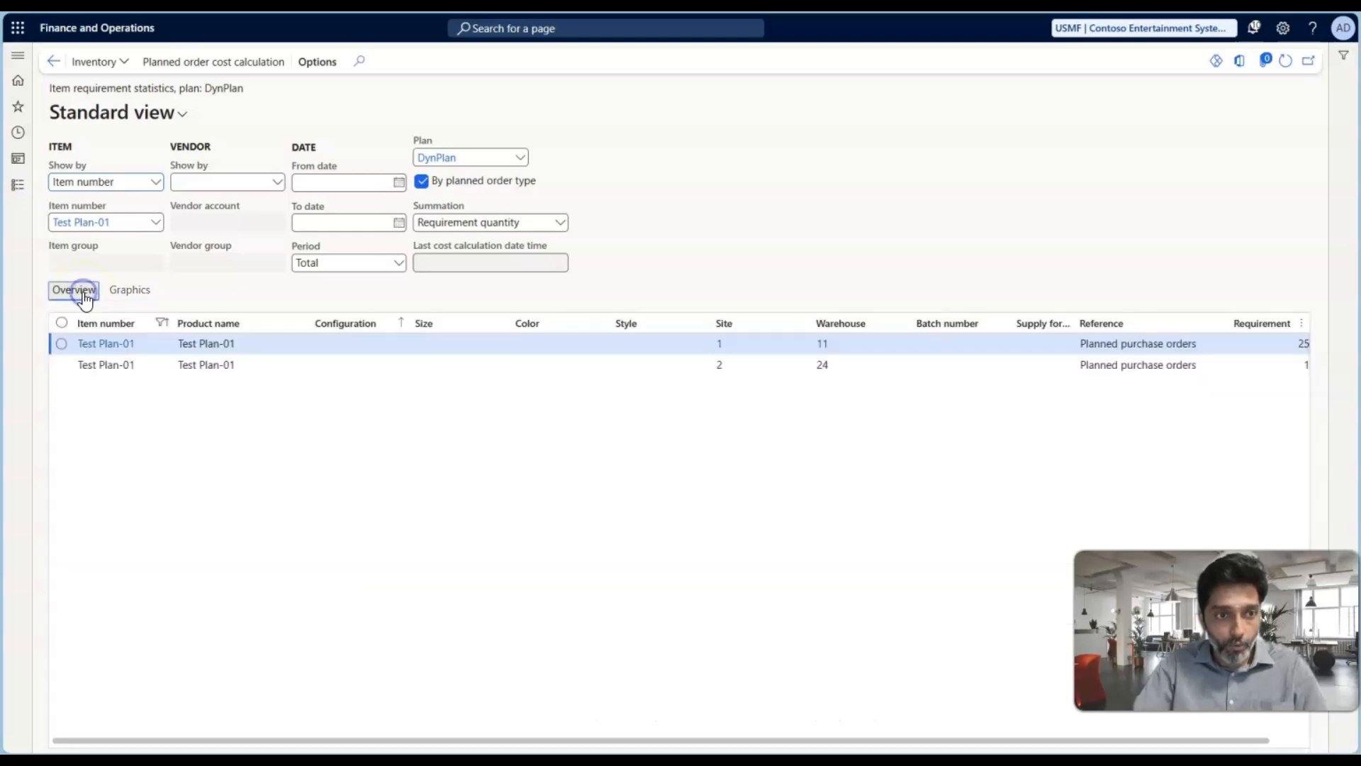
left_click(126, 64)
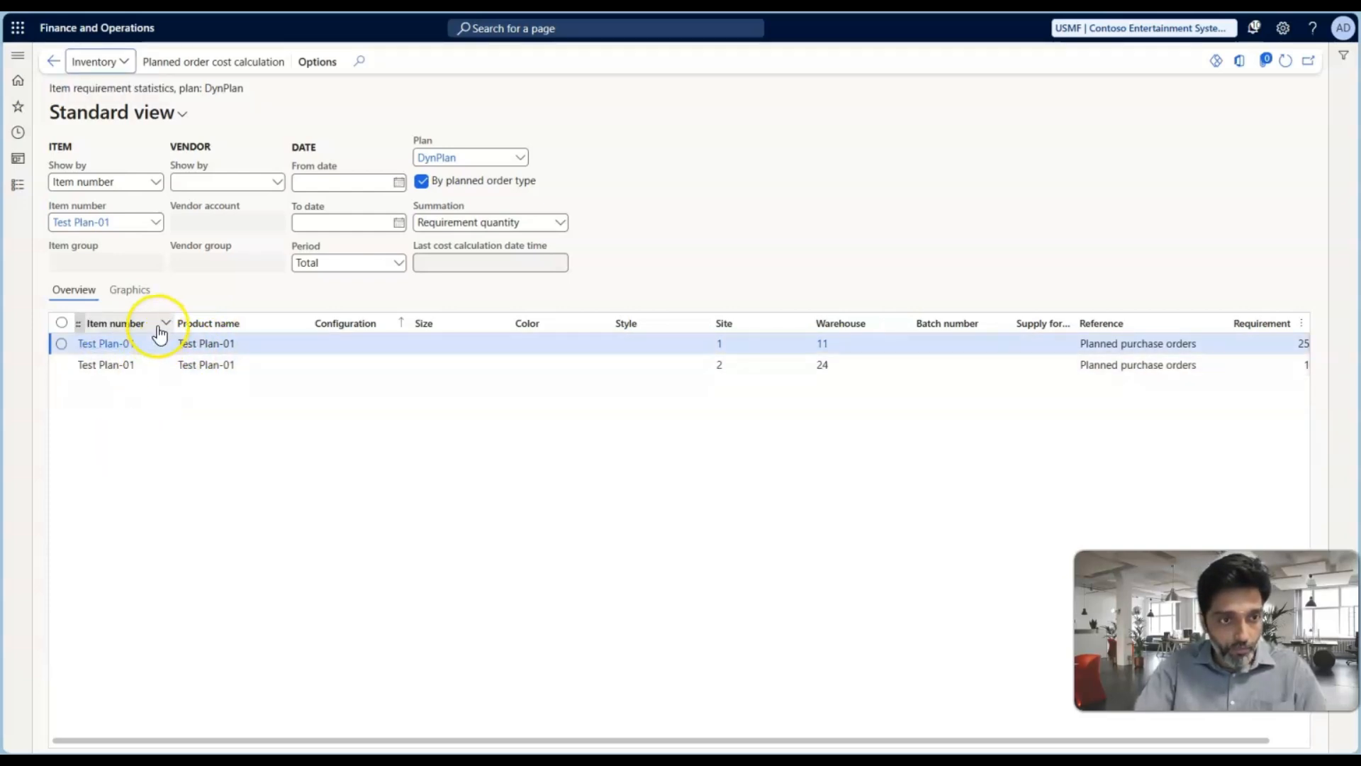
left_click(156, 223)
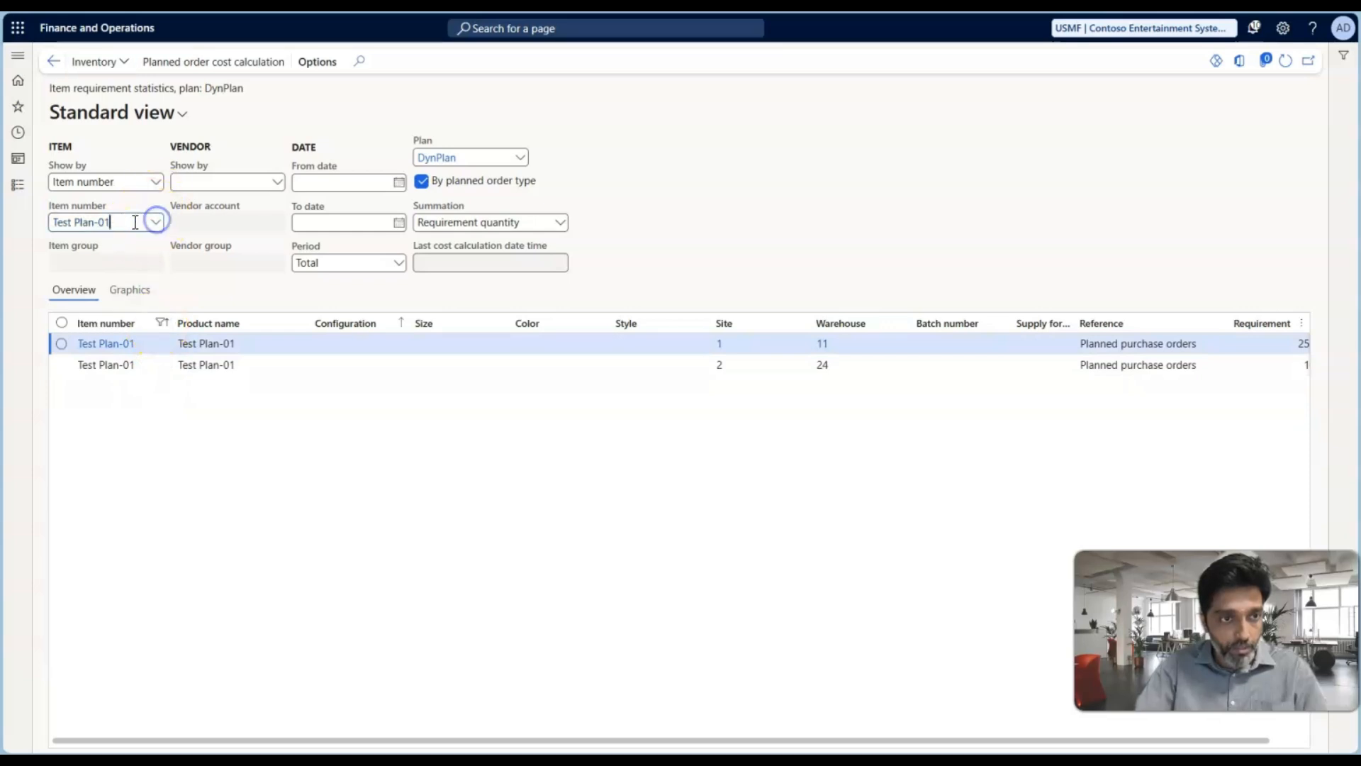
key("BackSpace")
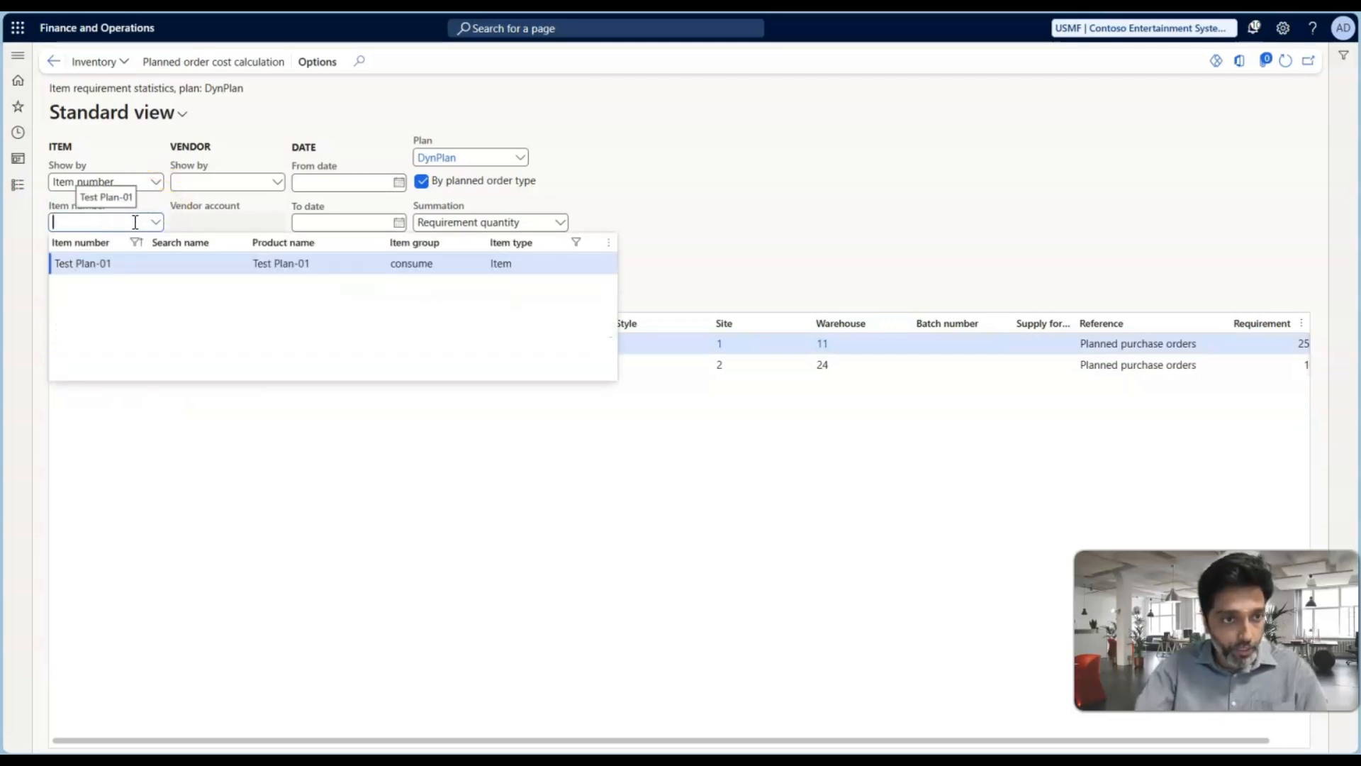
left_click(165, 201)
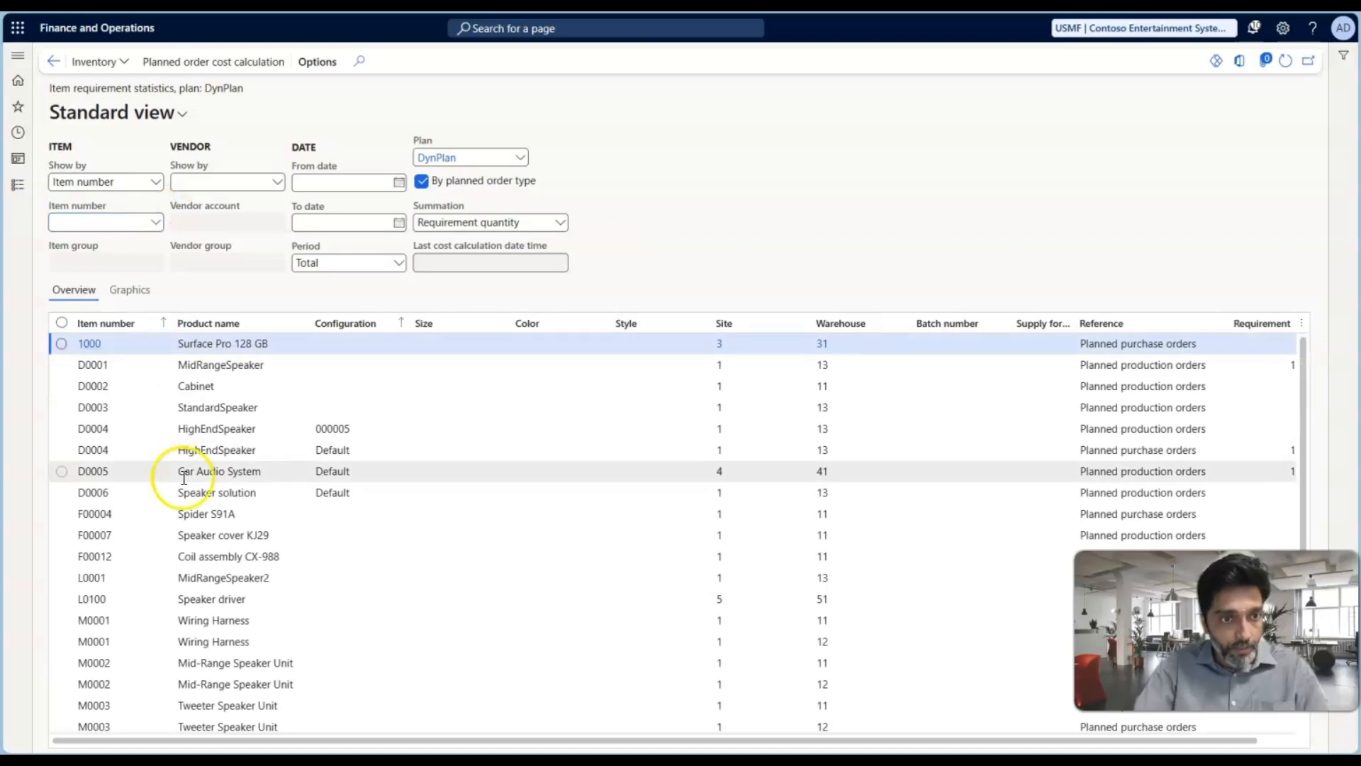
scroll(152, 497, "down", 1)
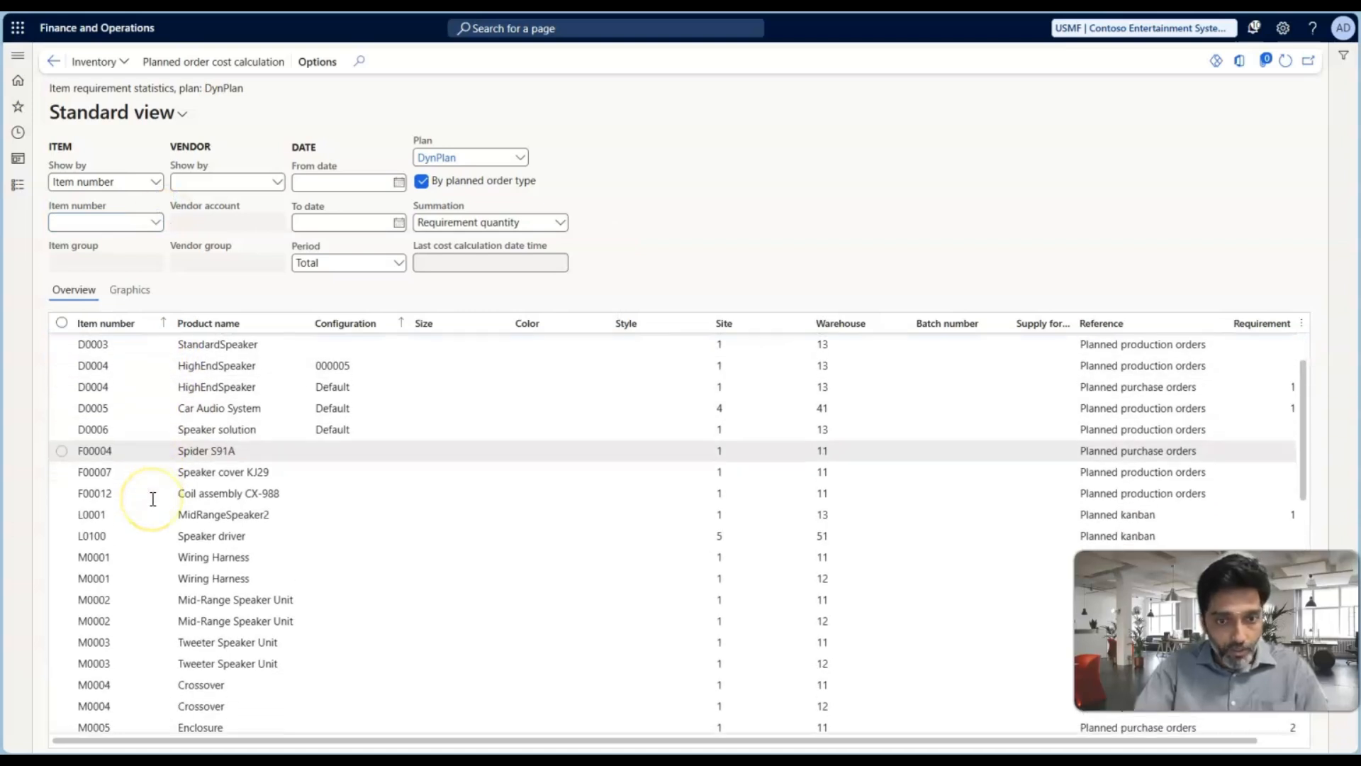
scroll(153, 498, "down", 4)
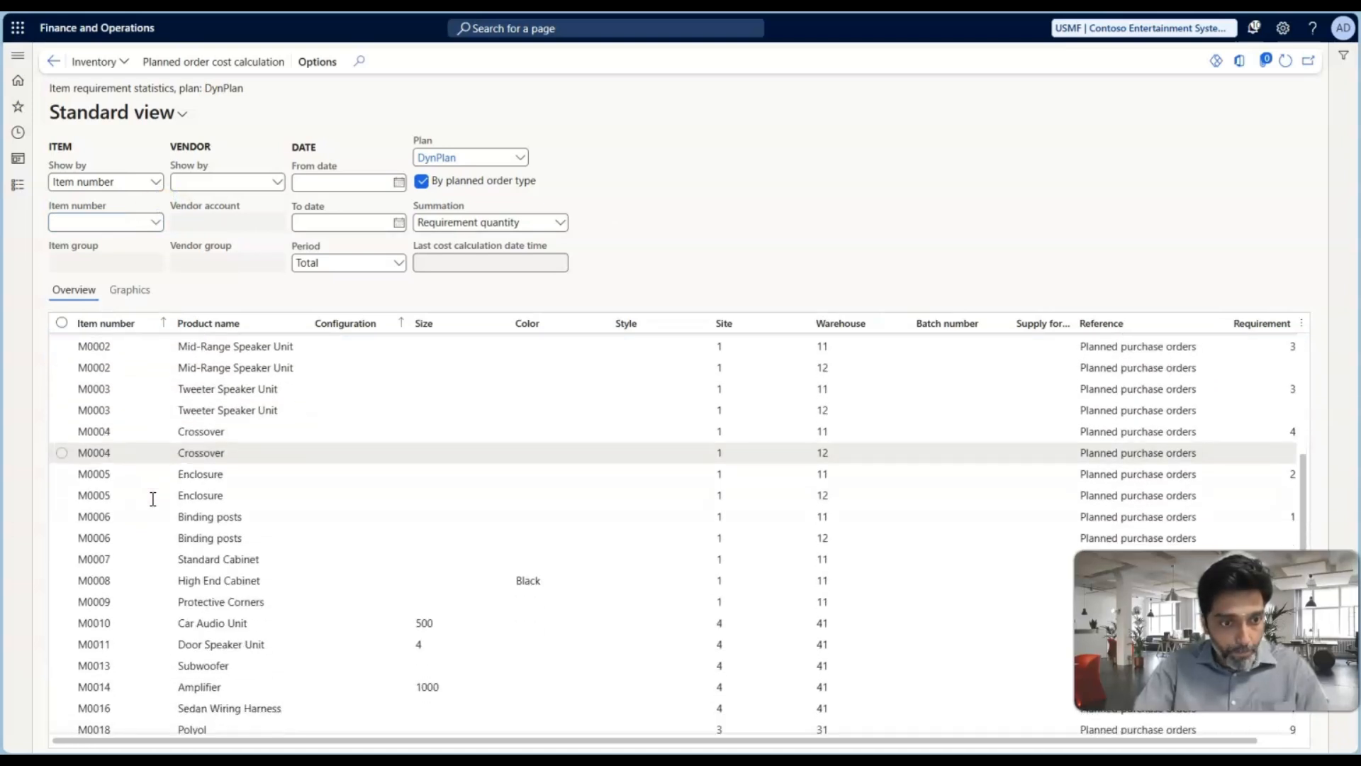
scroll(153, 498, "down", 3)
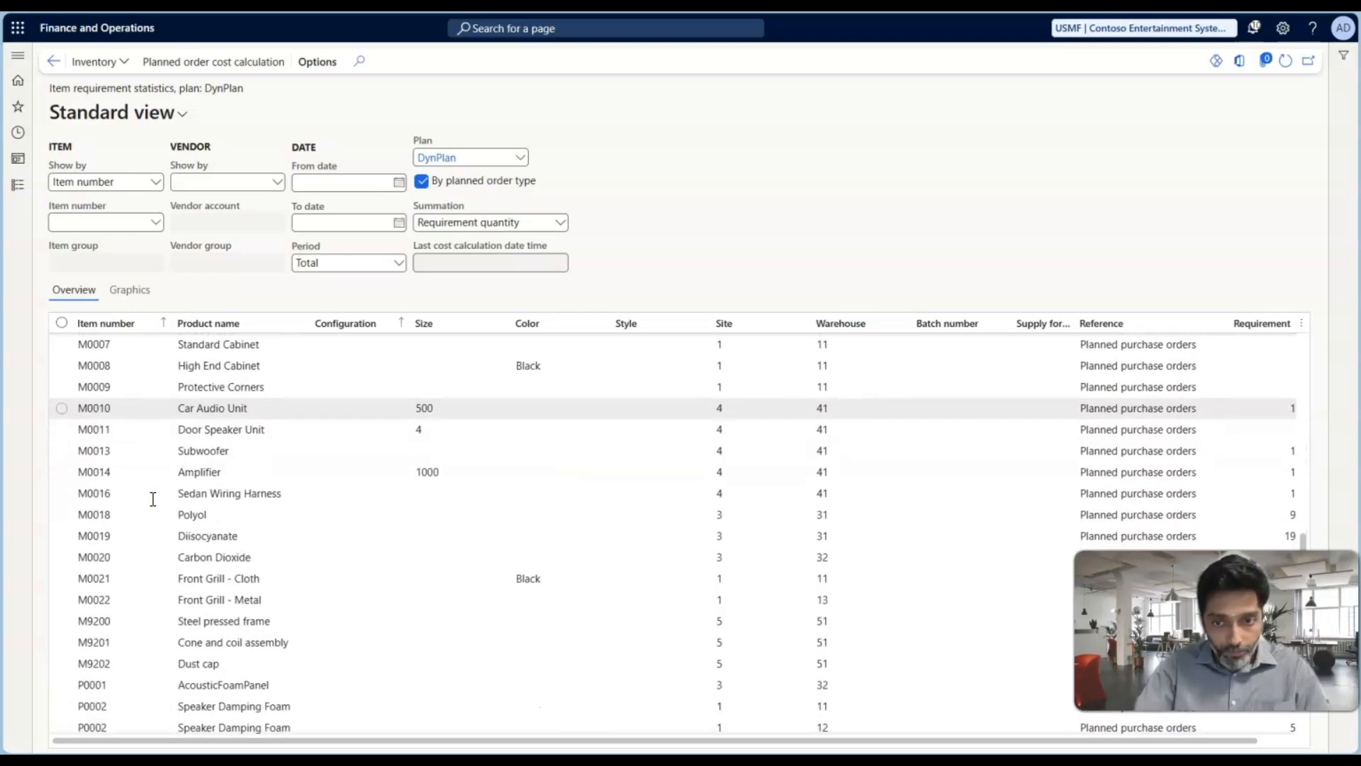
Review the DynPlan requirement statistics across all items and close the item requirement statistics
scroll(153, 498, "down", 1)
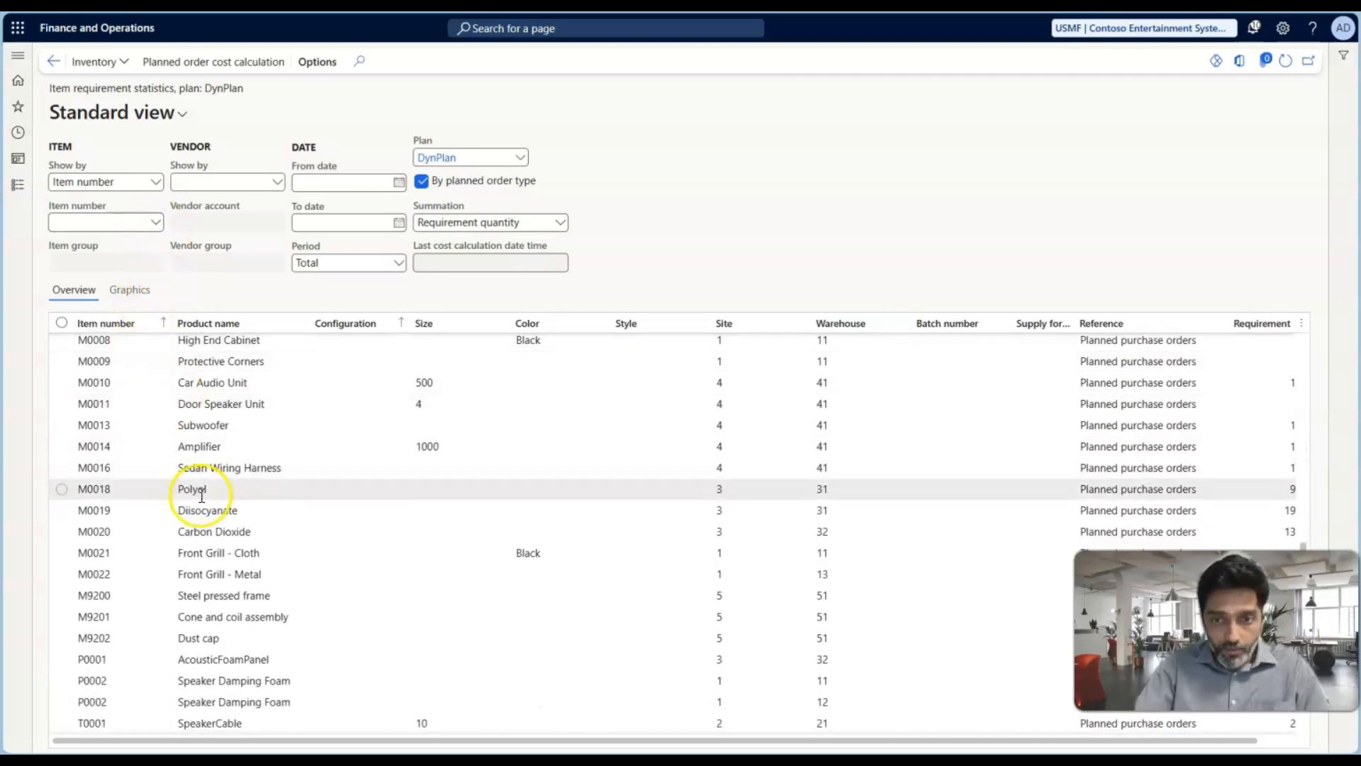
scroll(201, 497, "down", 2)
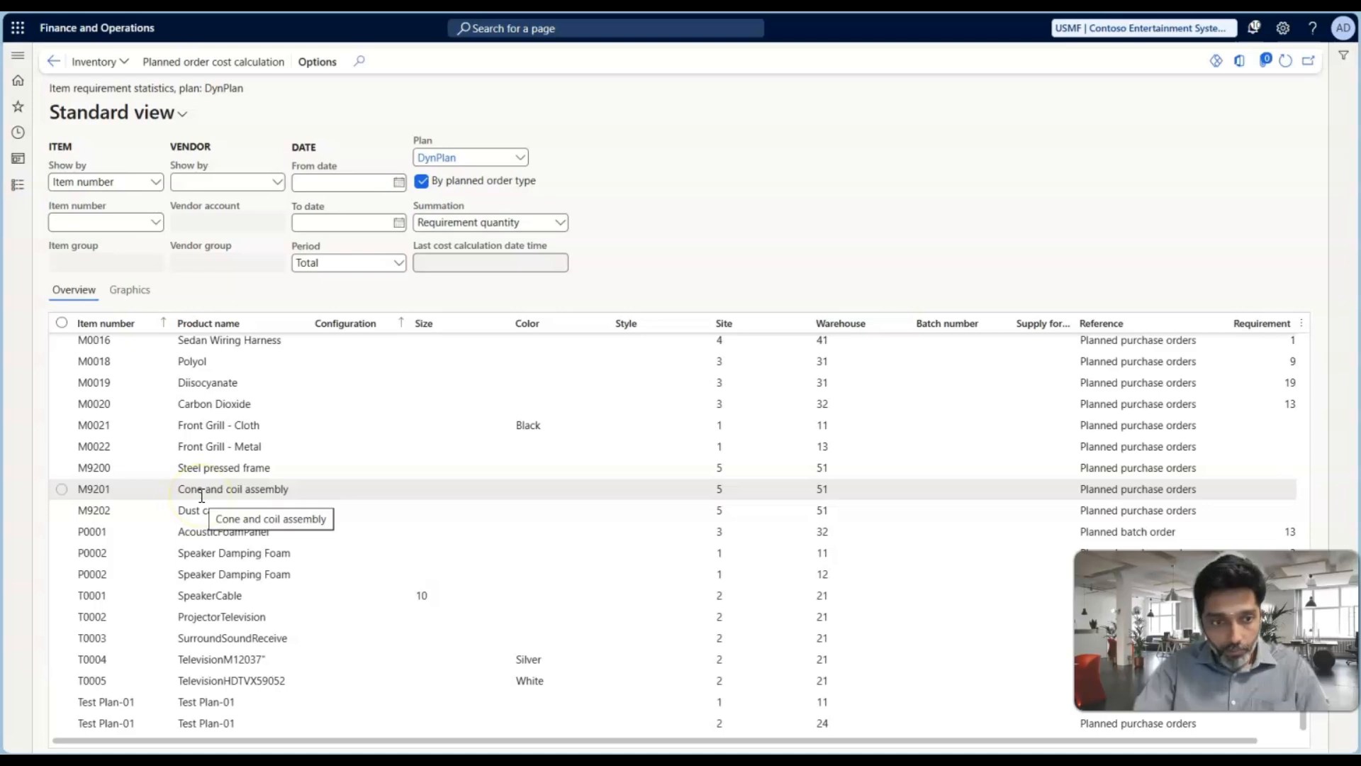
scroll(202, 495, "up", 8)
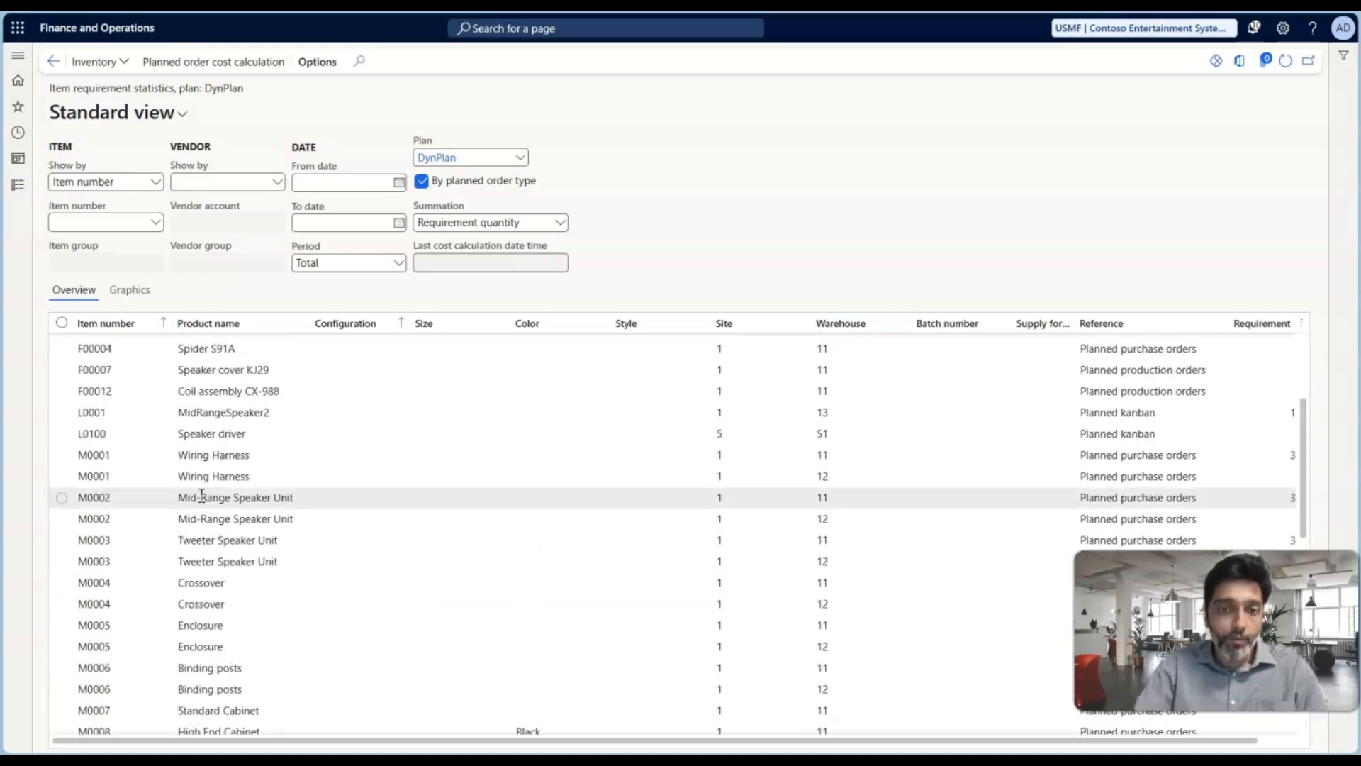
scroll(201, 495, "up", 3)
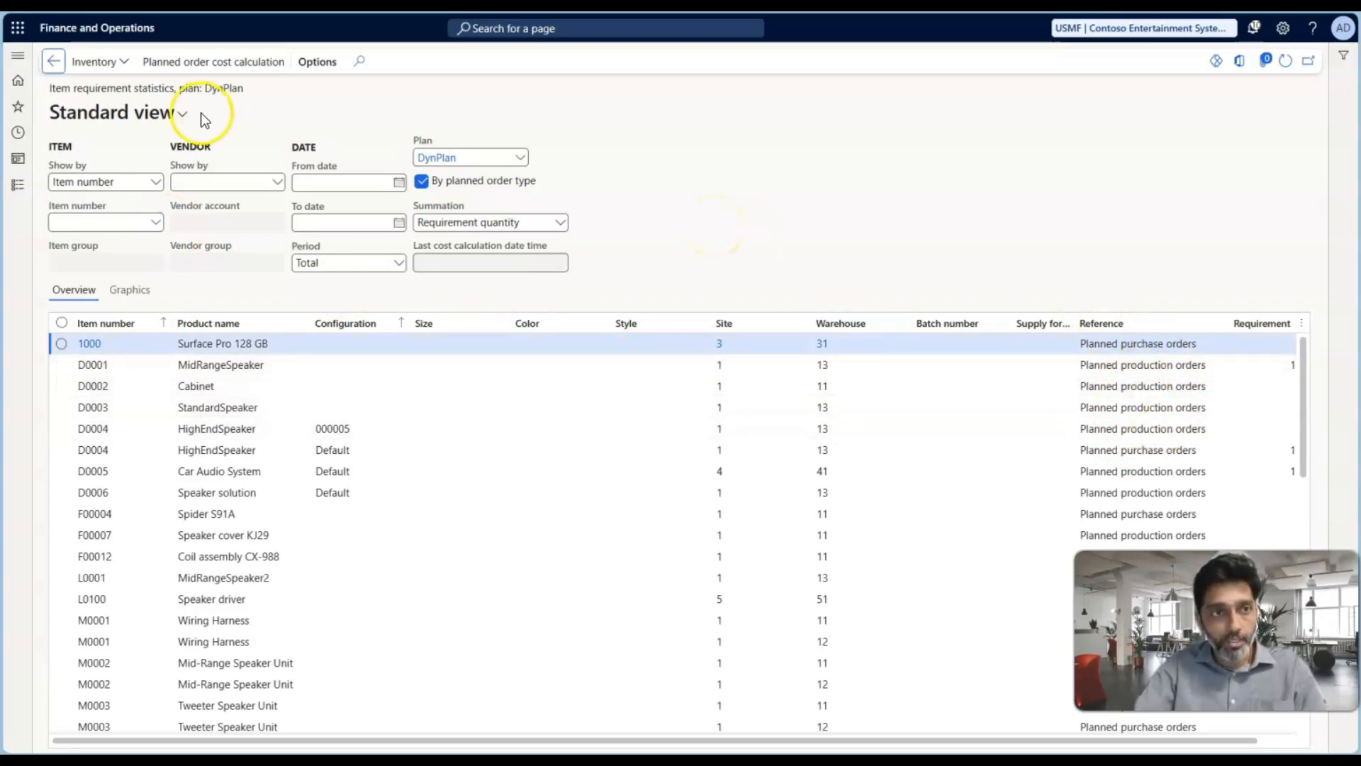
left_click(53, 62)
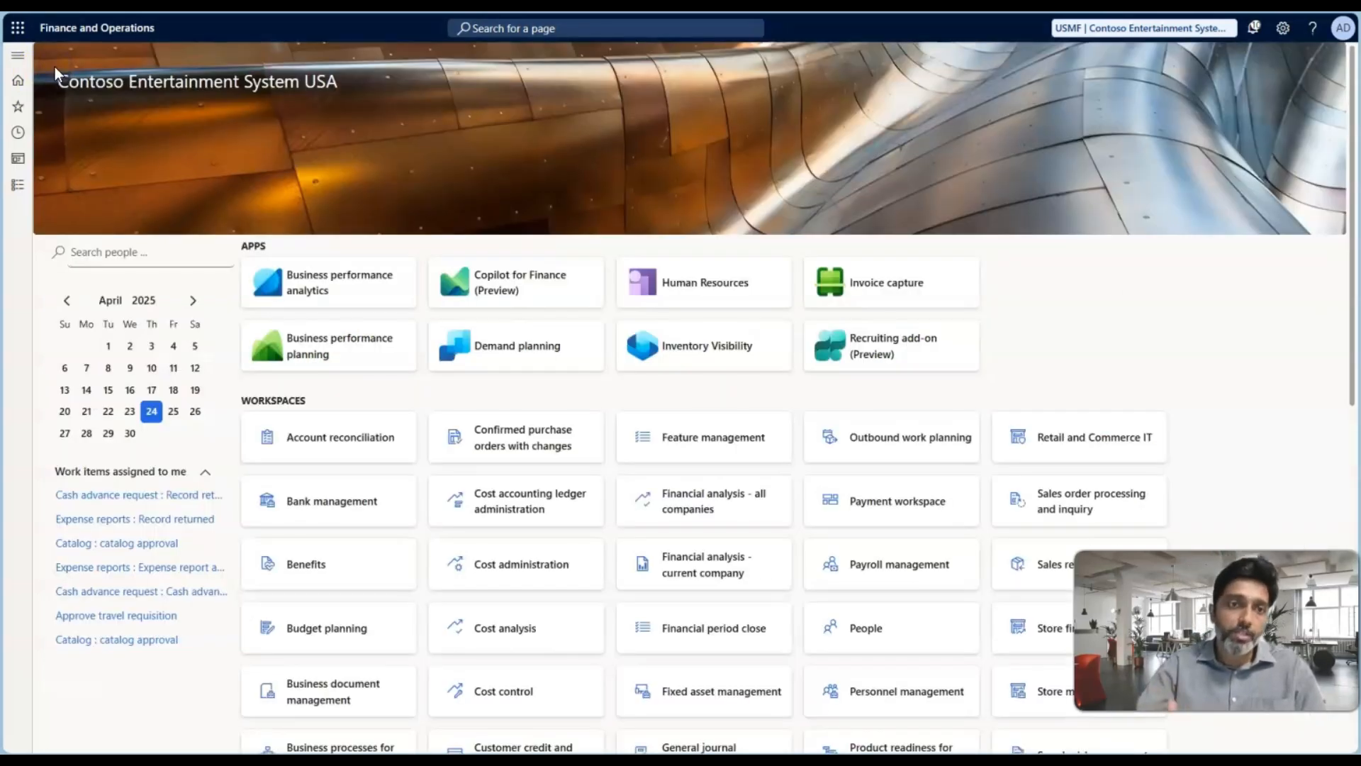
Open the default order settings of Test Plan-01 from the released products in Product information management
left_click(17, 184)
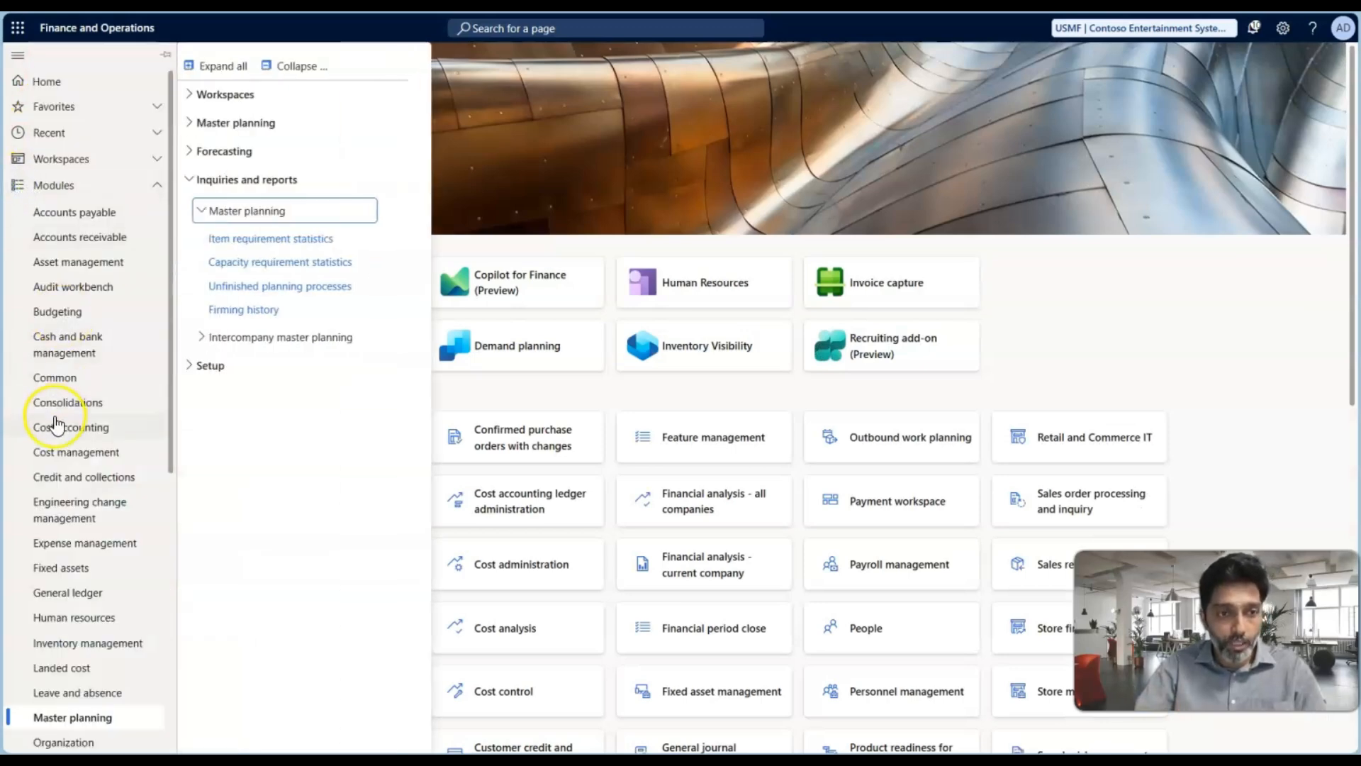
scroll(57, 425, "down", 6)
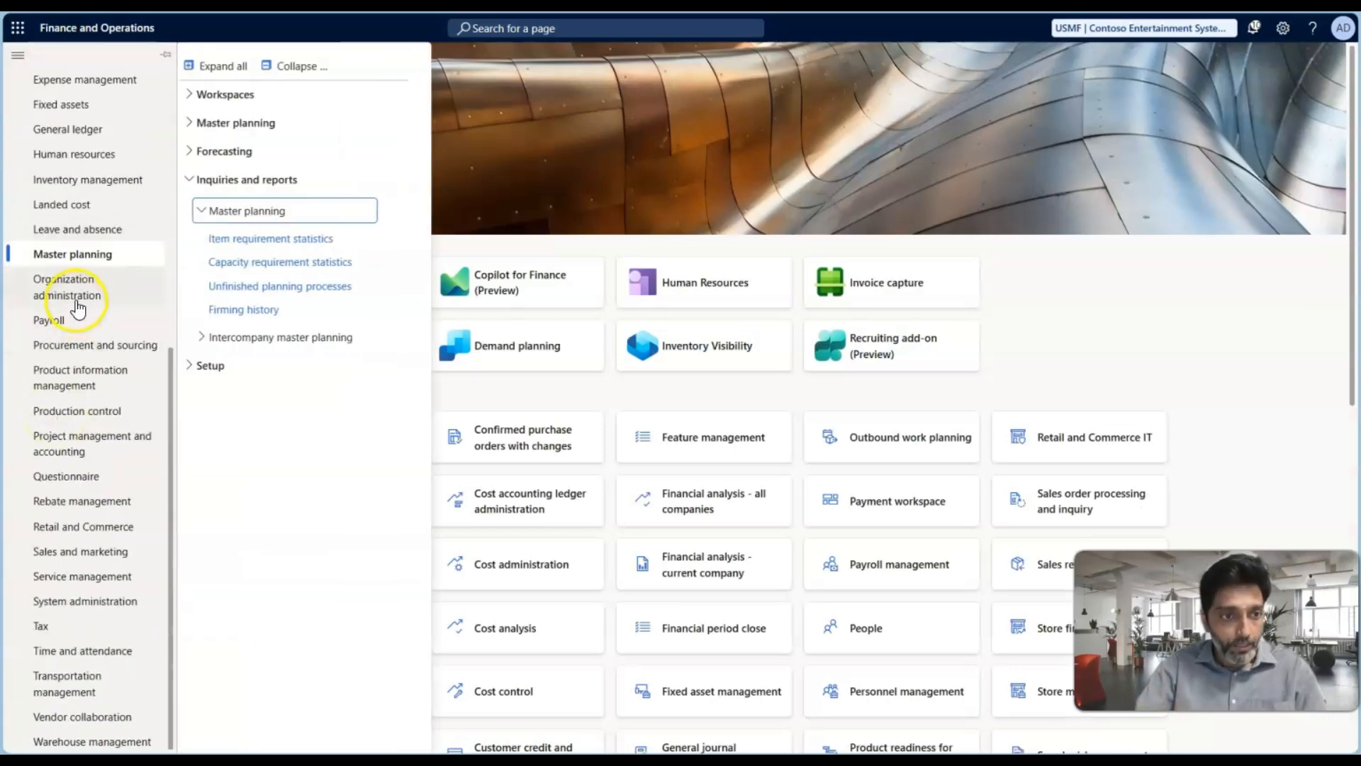
left_click(78, 377)
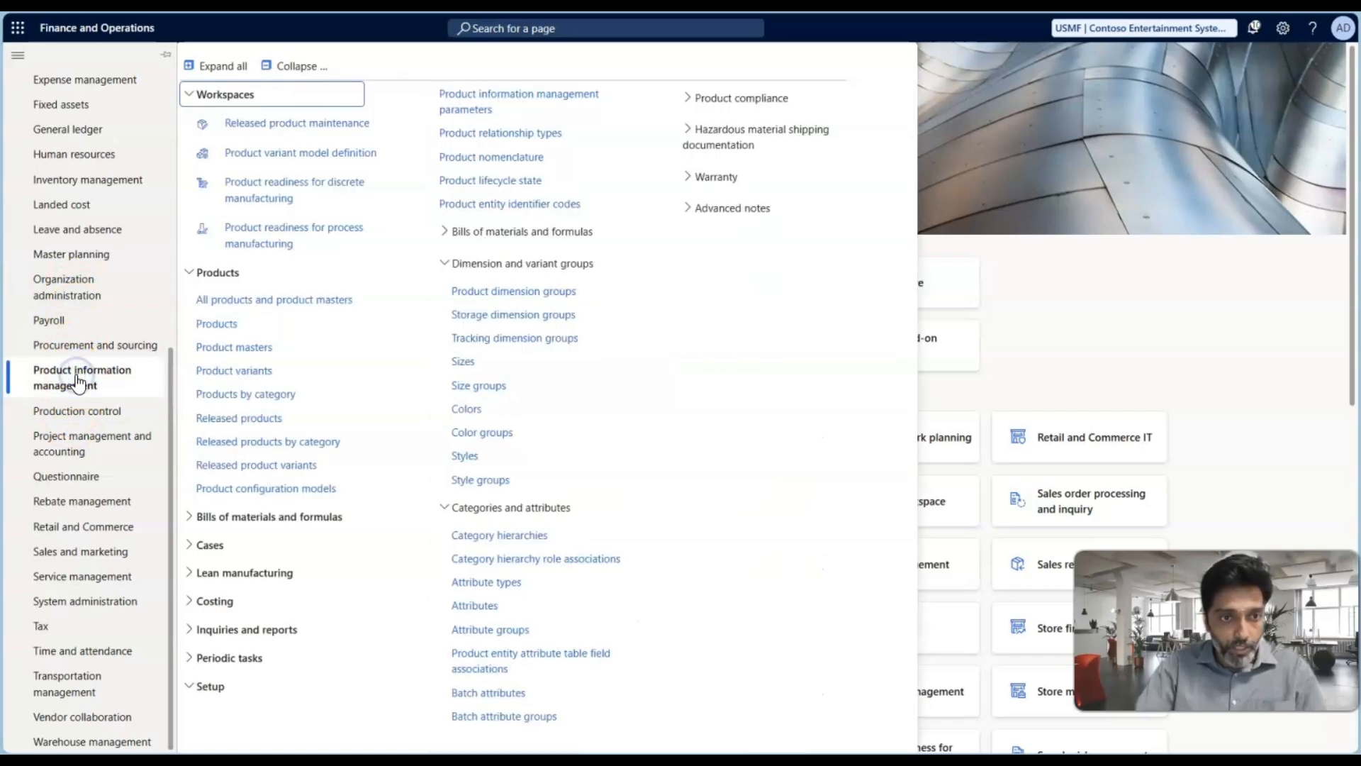
left_click(246, 416)
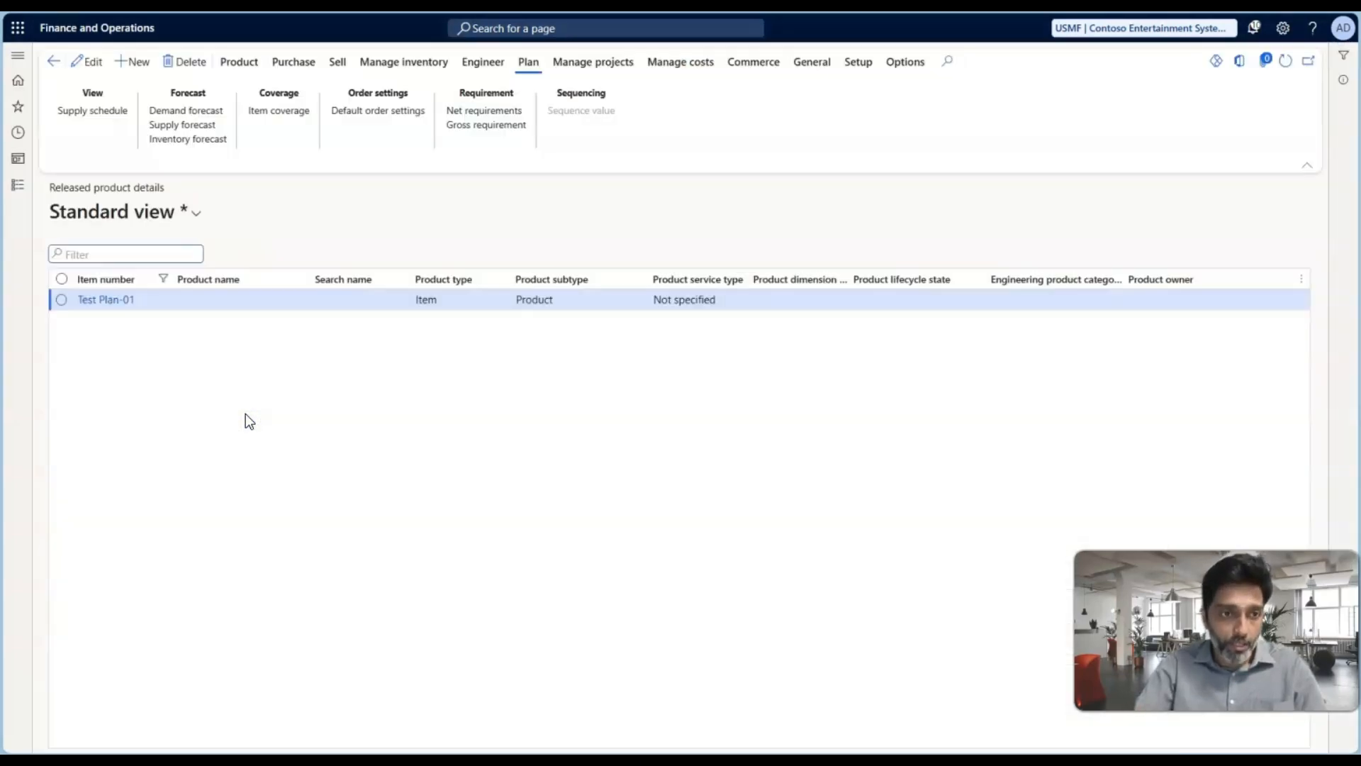
left_click(106, 302)
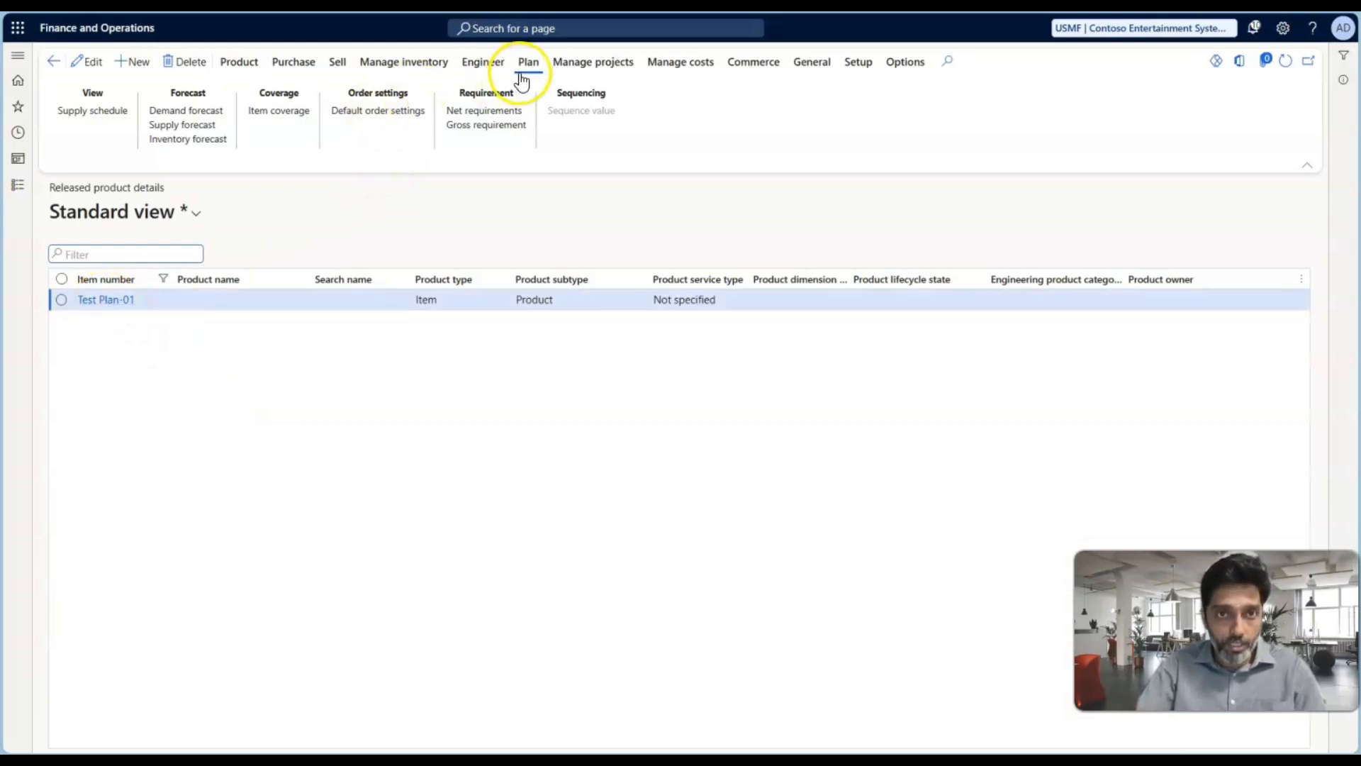
left_click(371, 114)
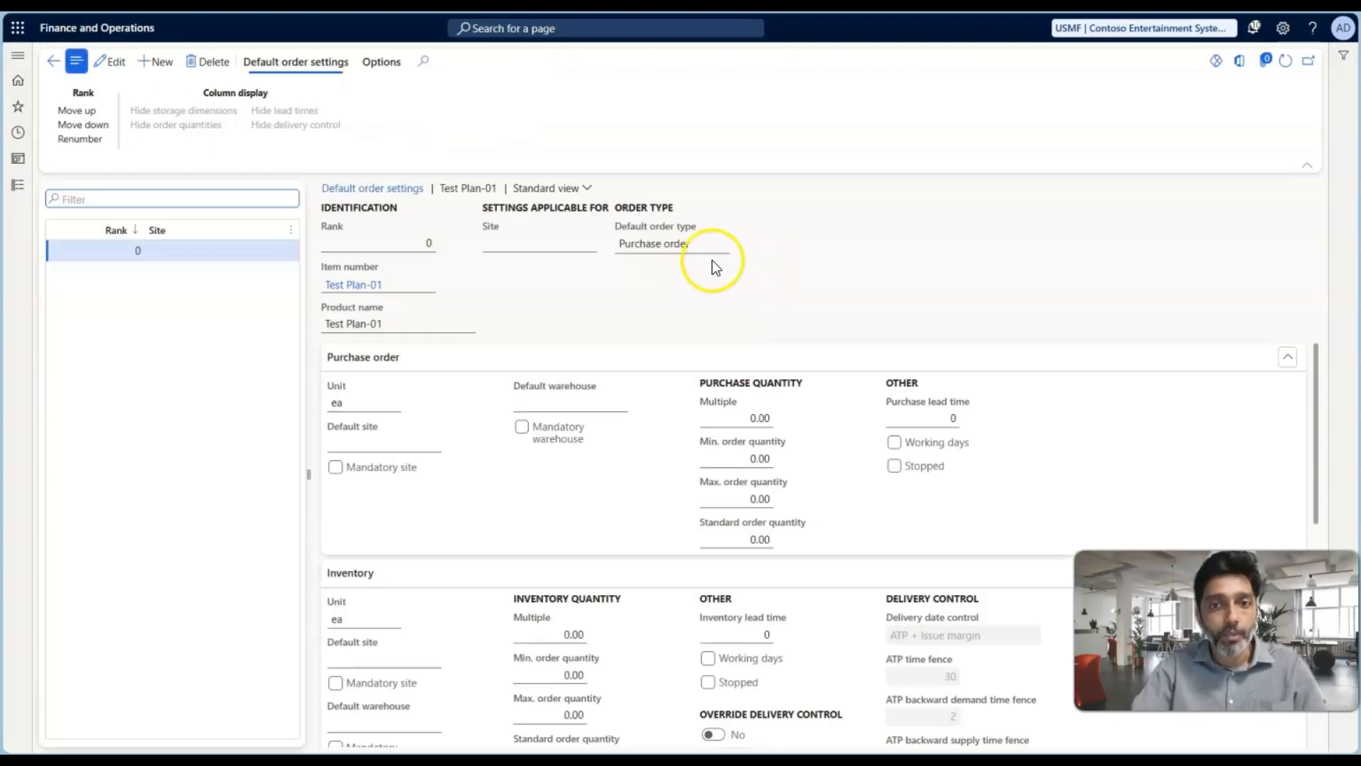
Check which default order types are available for Test Plan-01, keep Purchase order, and return to the released product
left_click(709, 248)
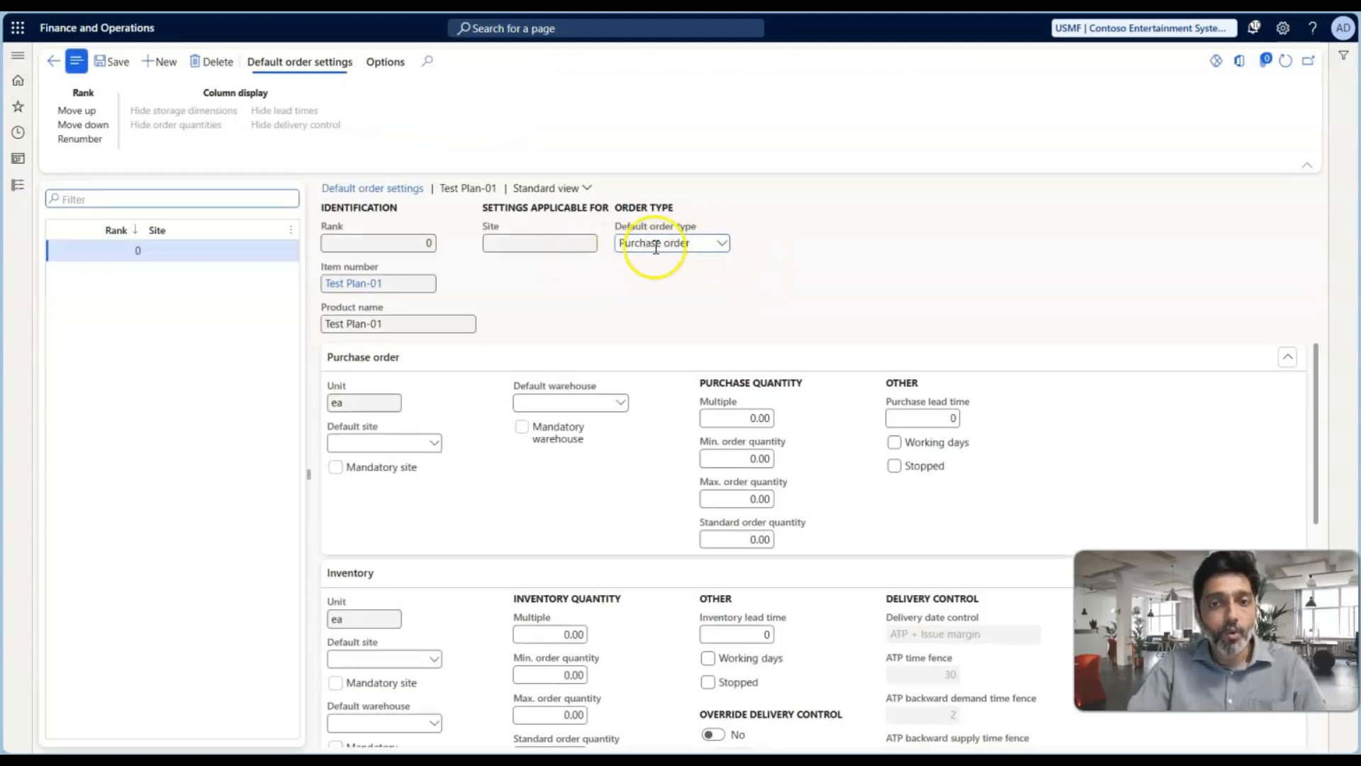
left_click(721, 243)
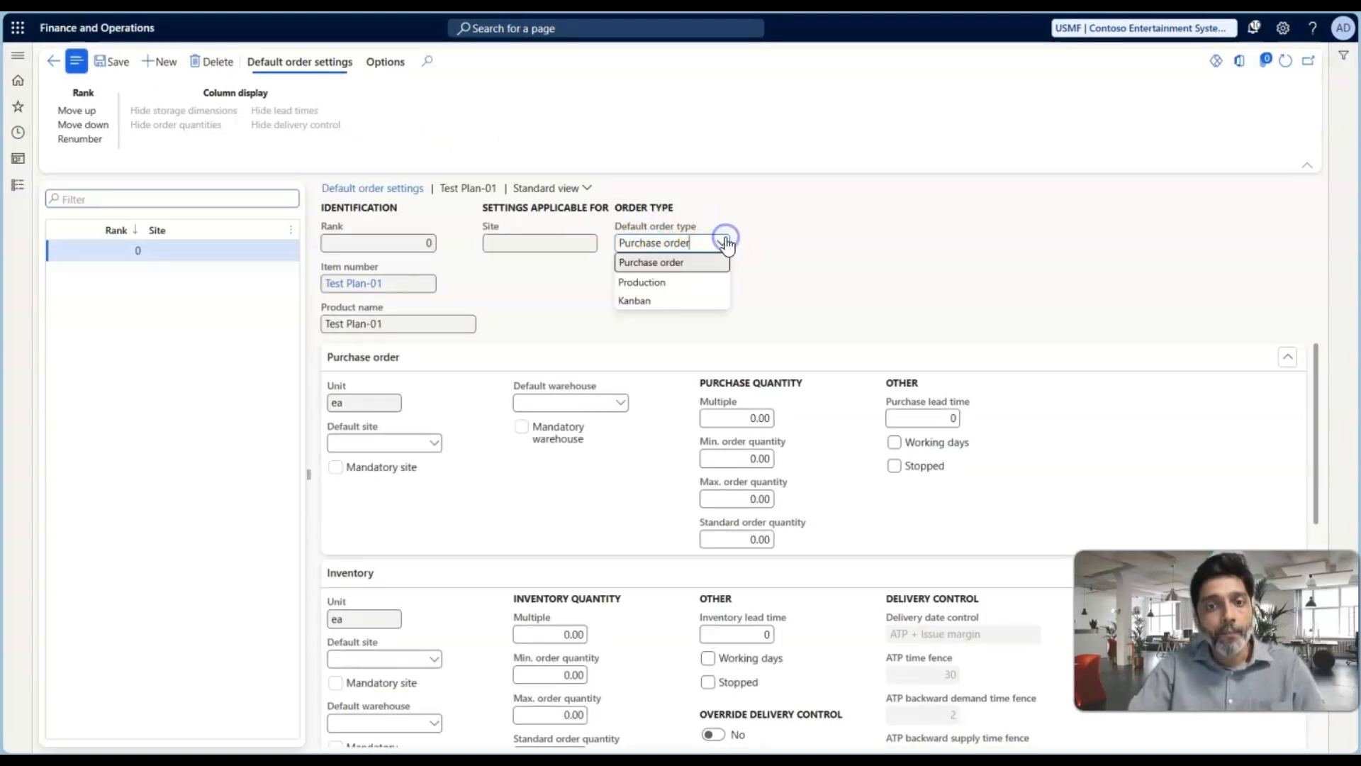
left_click(755, 283)
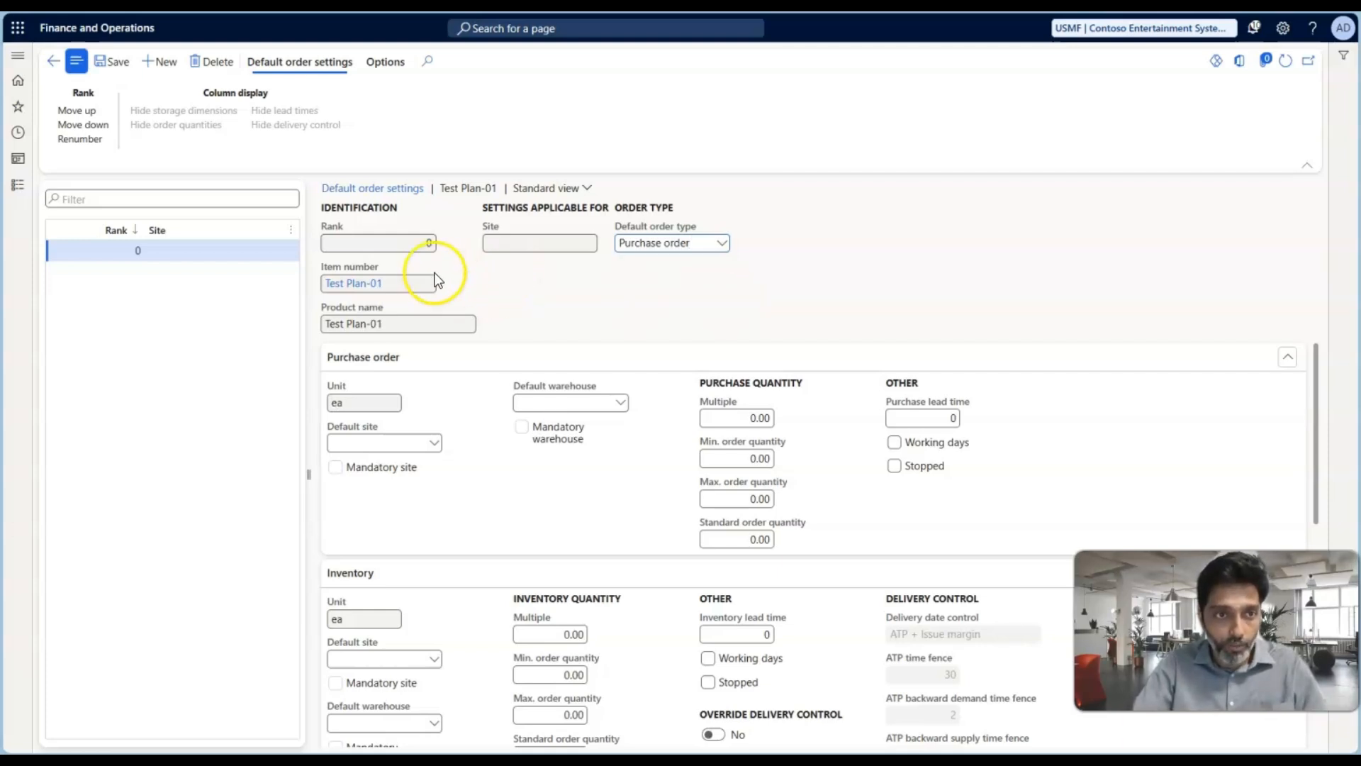
left_click(57, 67)
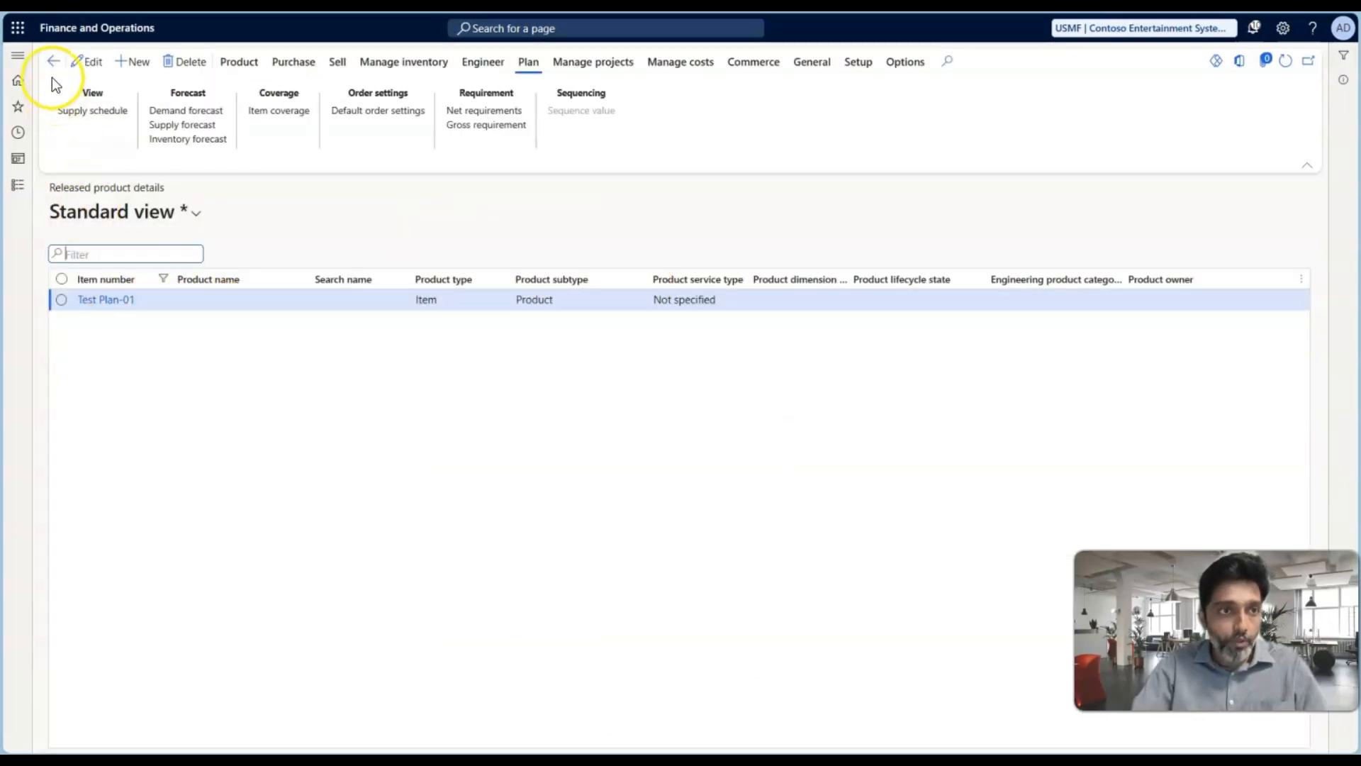
Open the planned orders of the DynPlan plan from the Master planning module
left_click(19, 186)
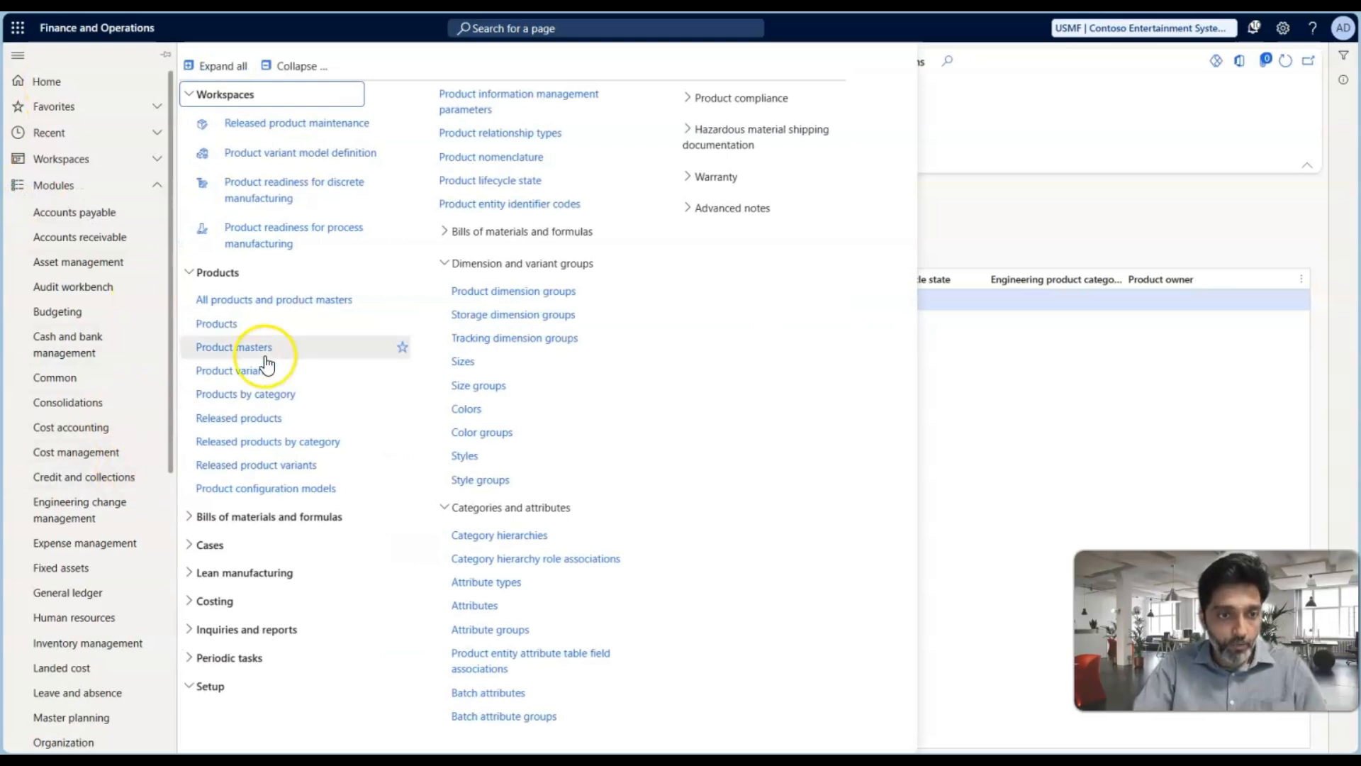
scroll(85, 502, "down", 6)
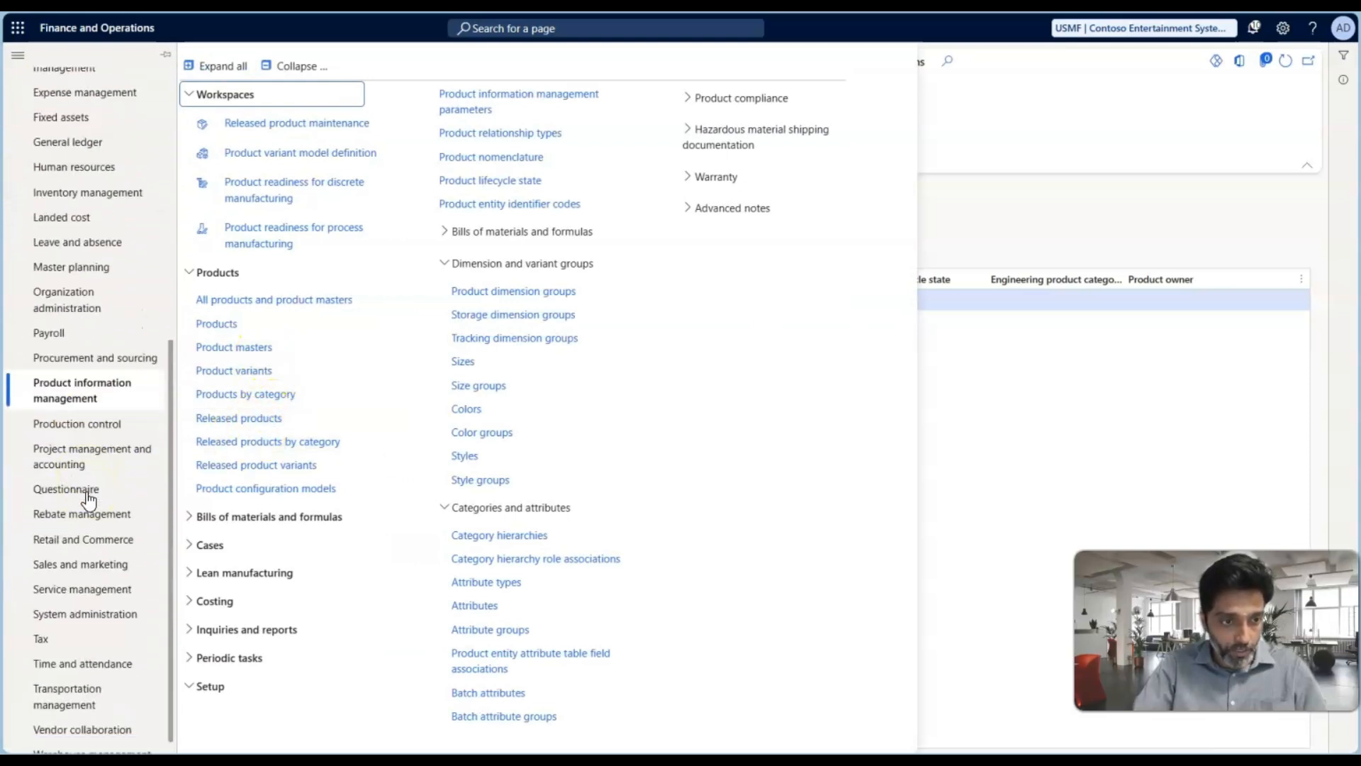
left_click(74, 267)
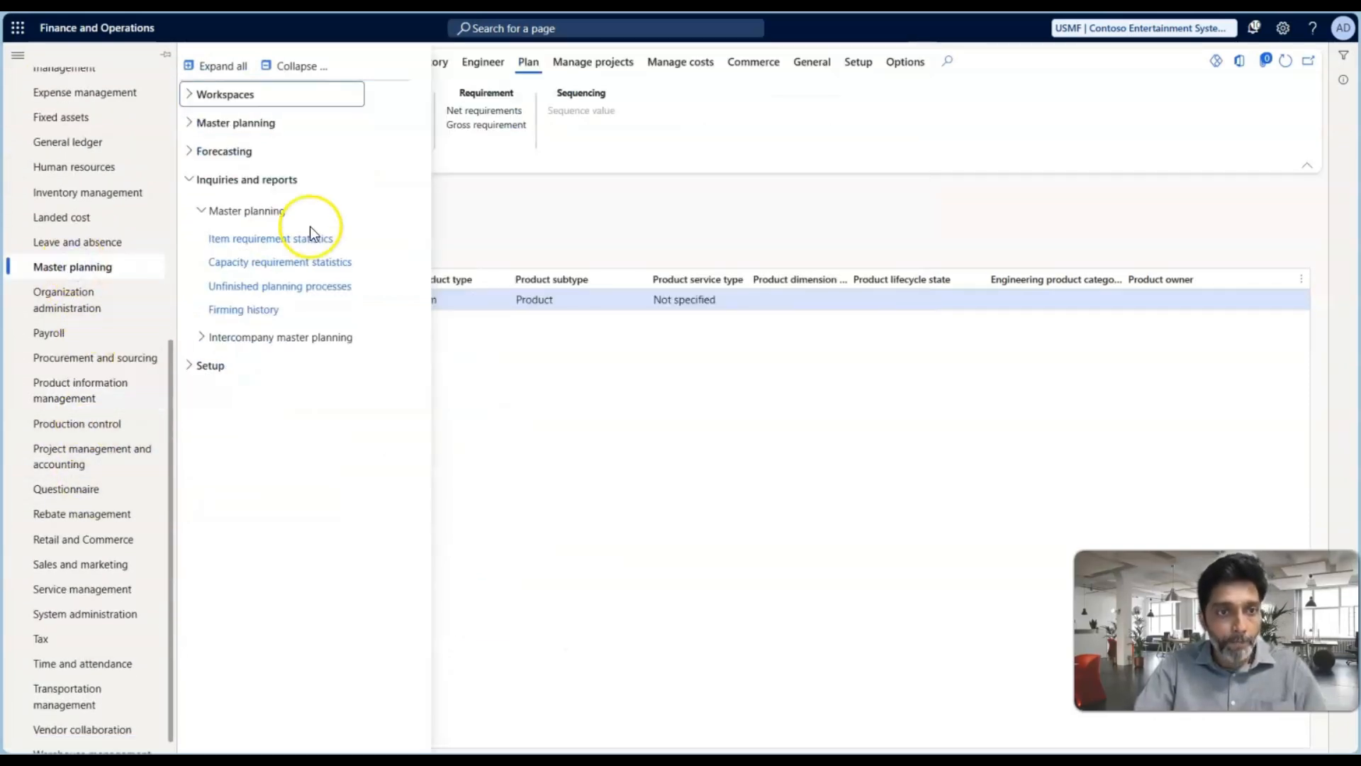
left_click(261, 127)
left_click(251, 150)
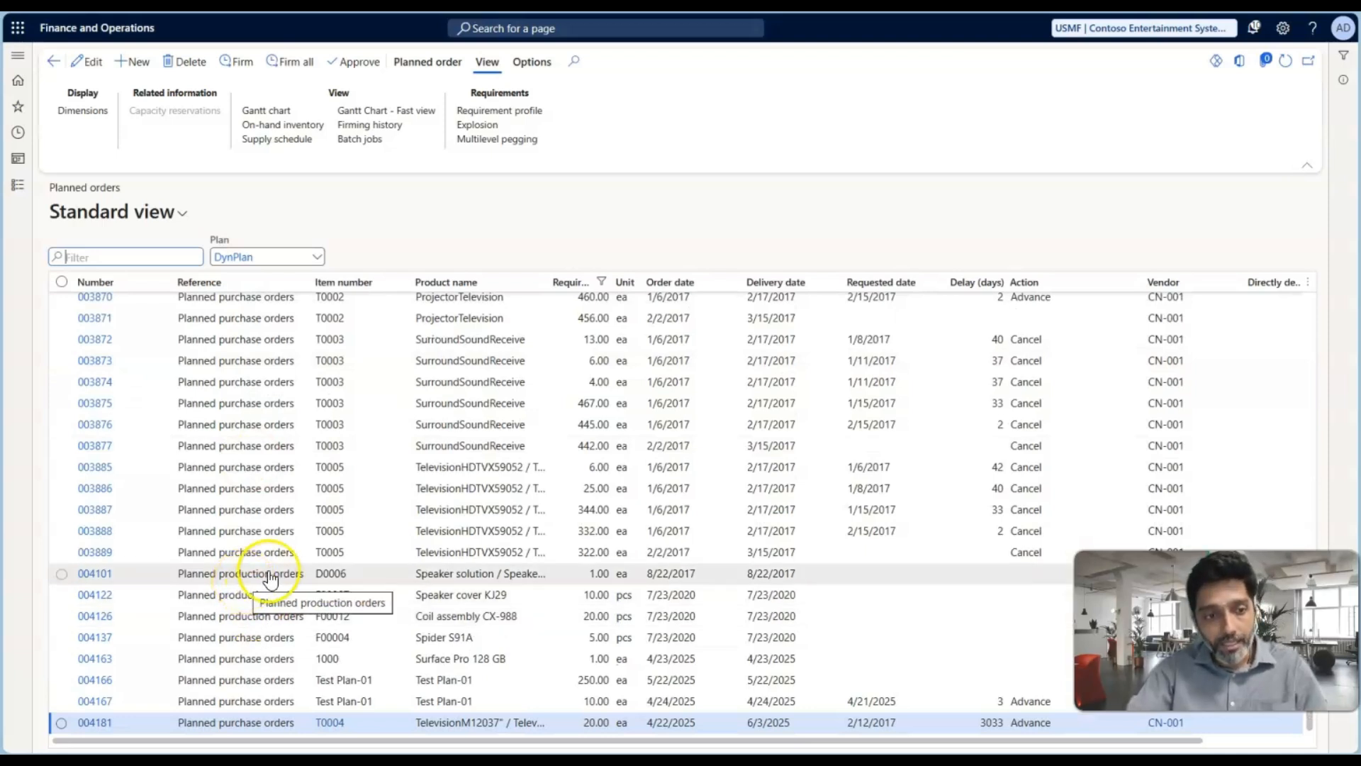
Change the planned production order for item D0006 to a planned purchase order
left_click(269, 574)
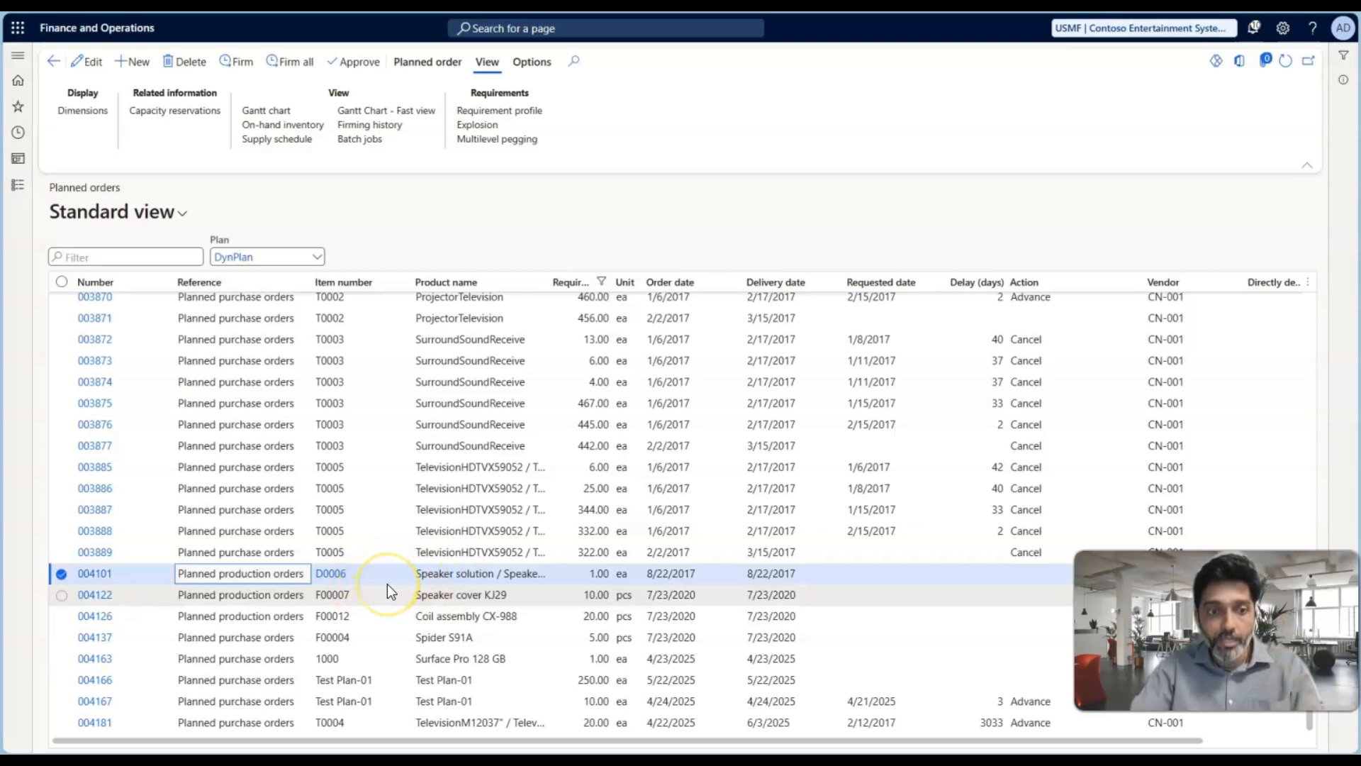
mouse_move(387, 584)
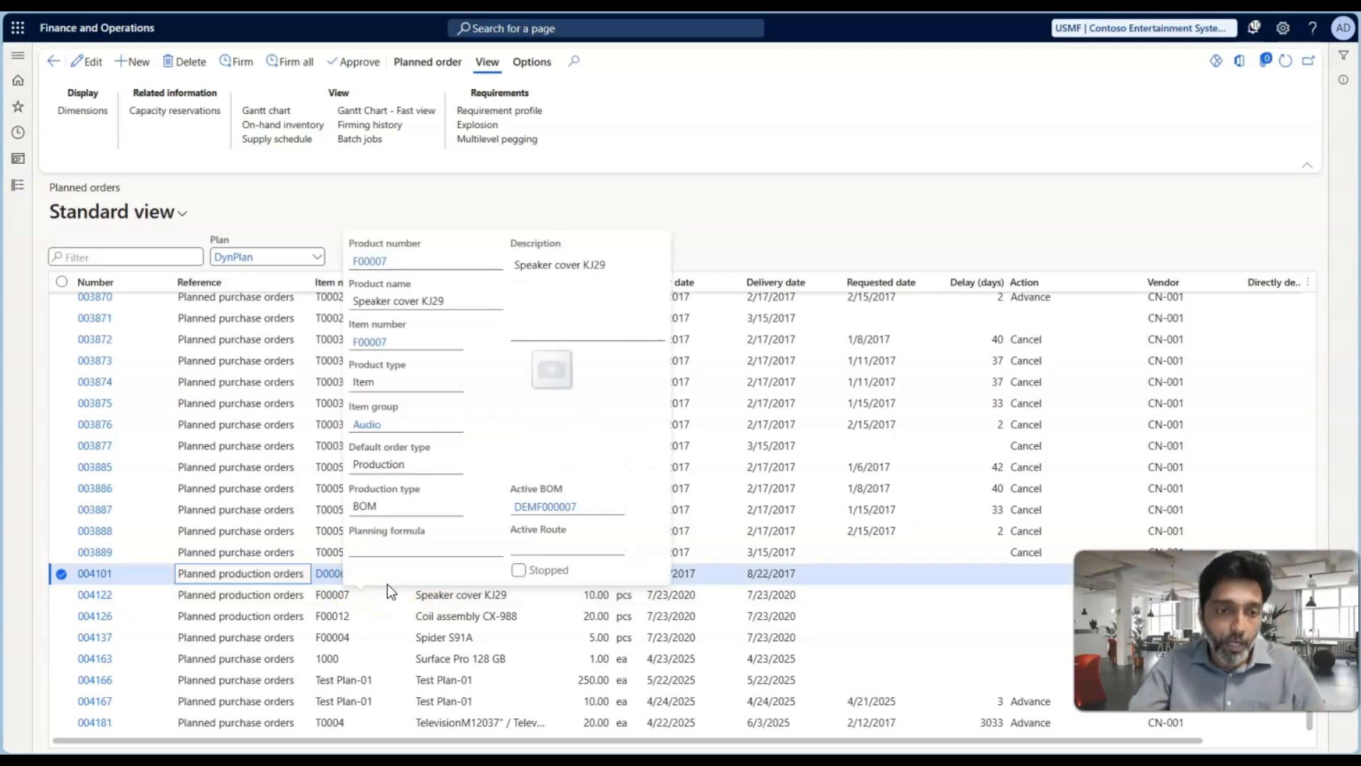
left_click(257, 575)
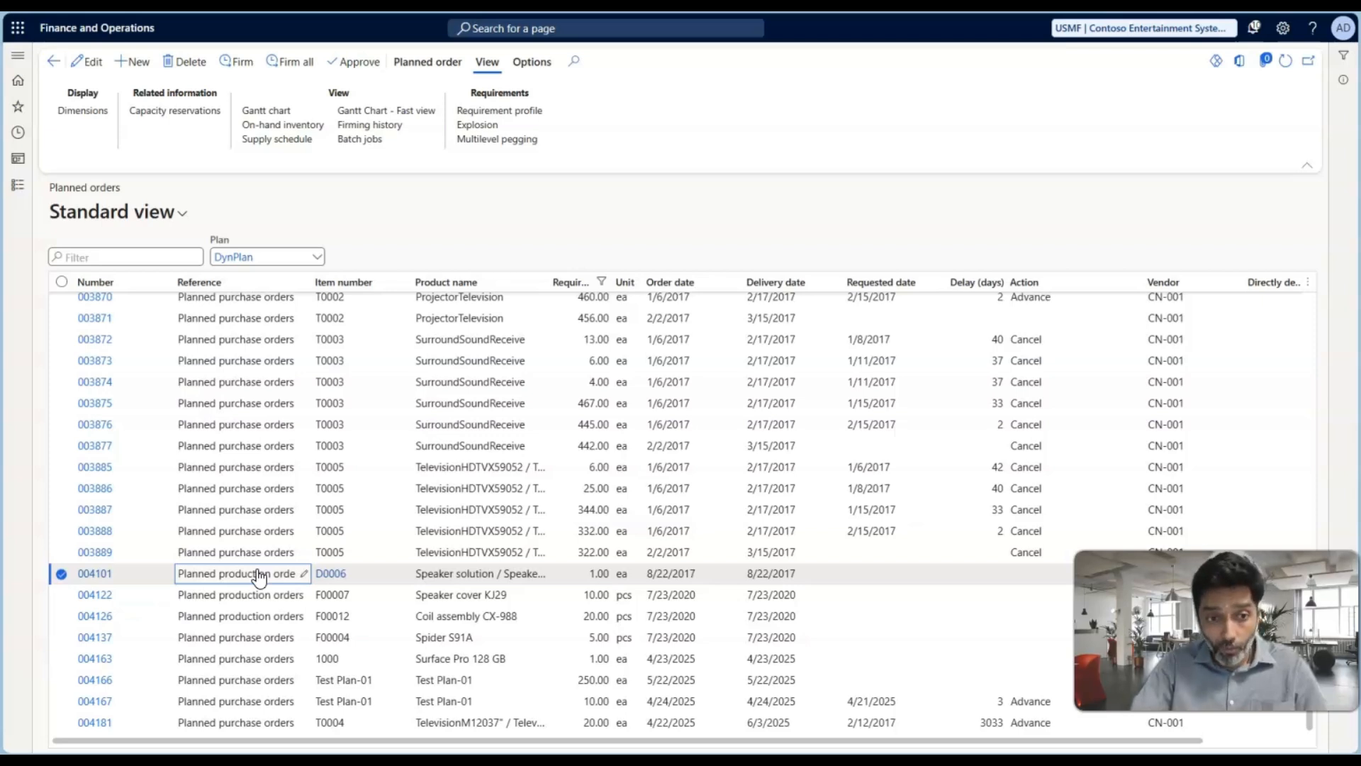
left_click(276, 580)
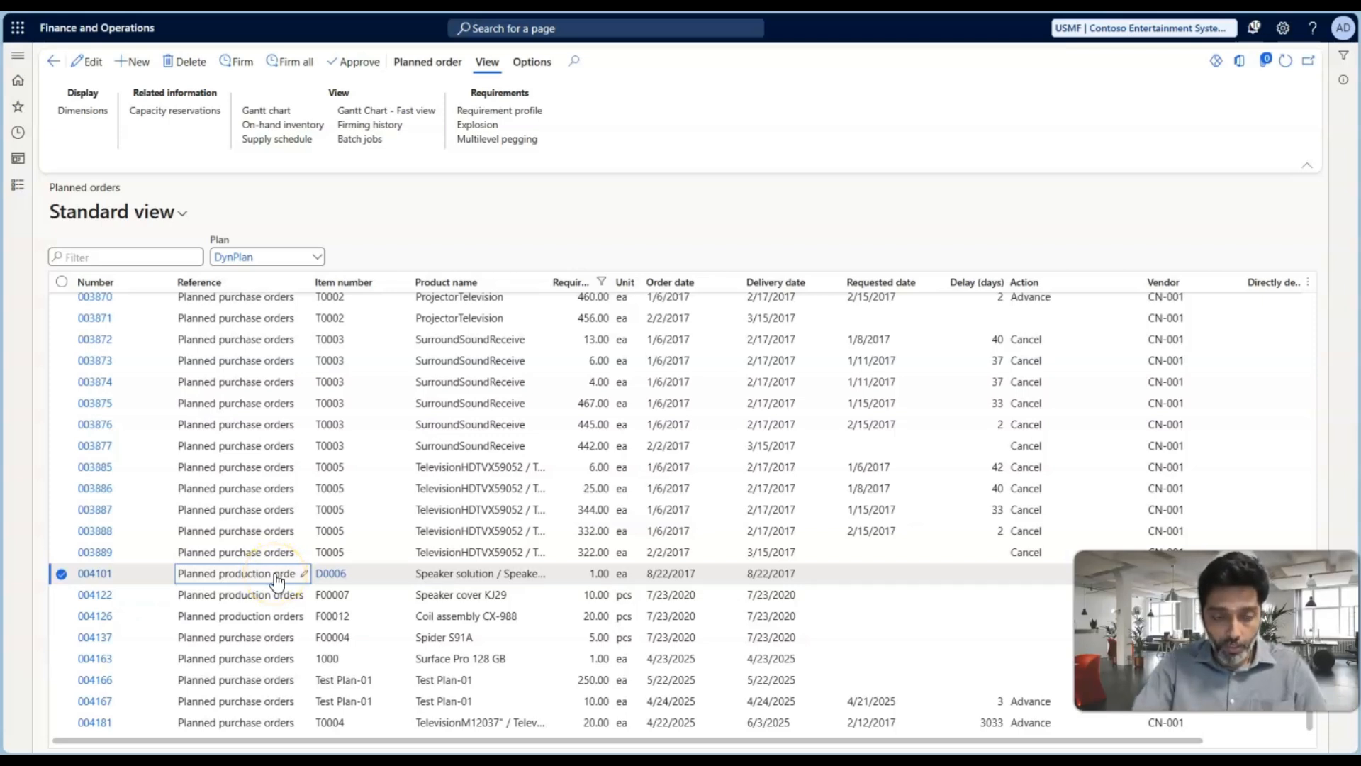
left_click(248, 456)
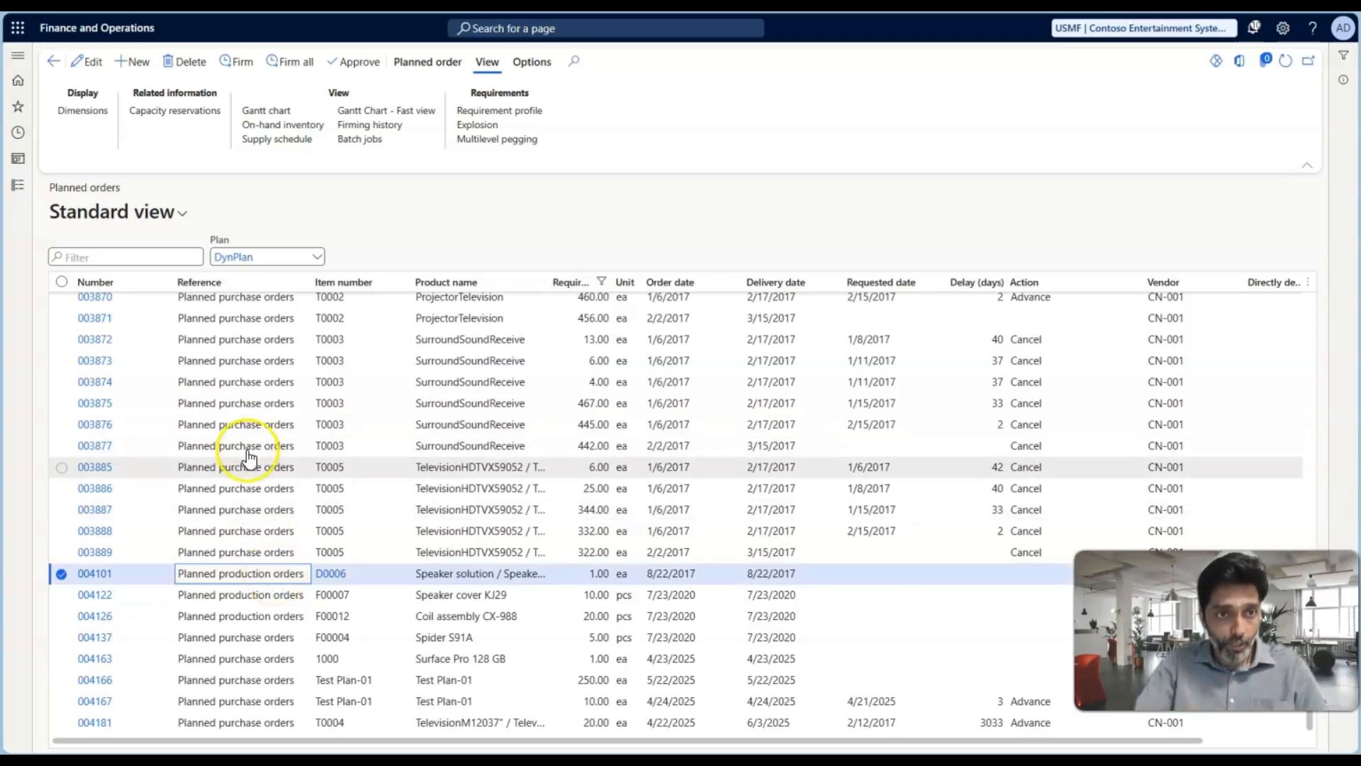
left_click(408, 62)
left_click(170, 139)
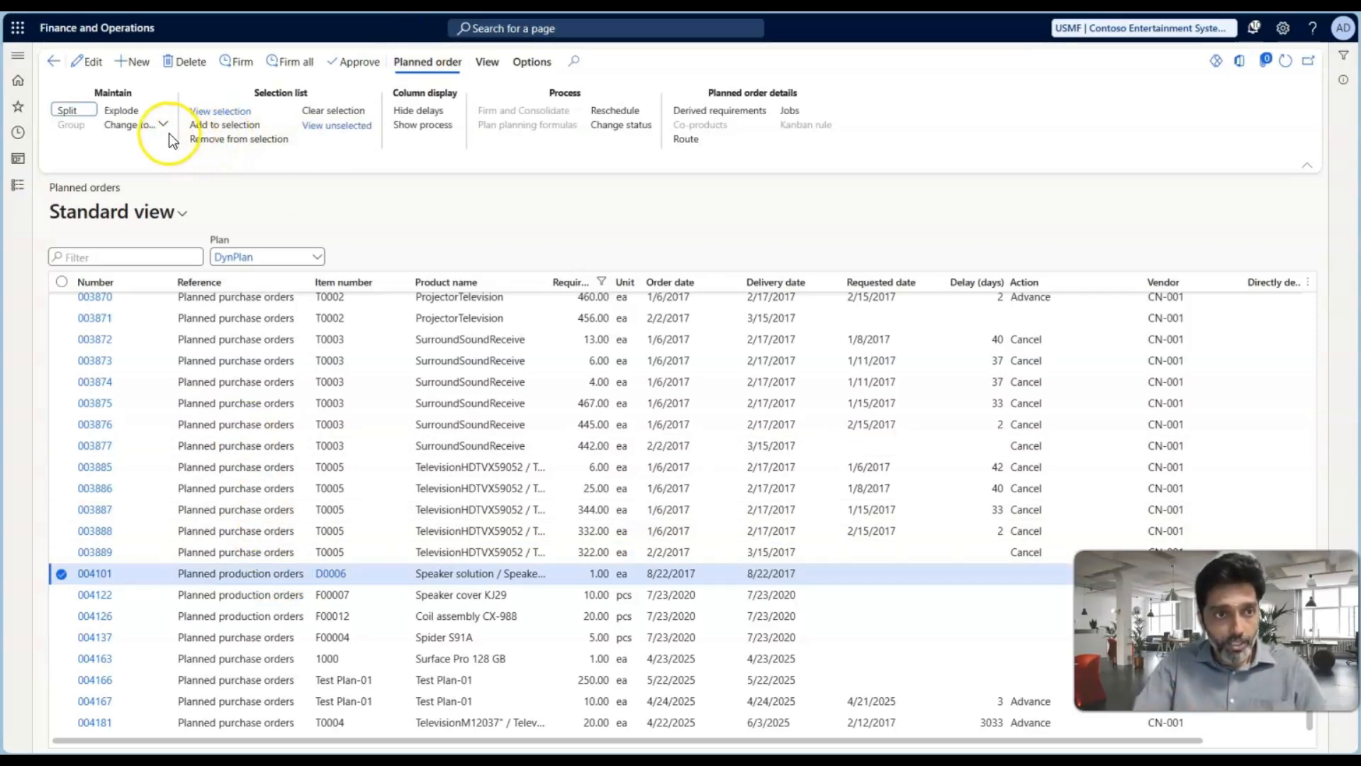
left_click(140, 126)
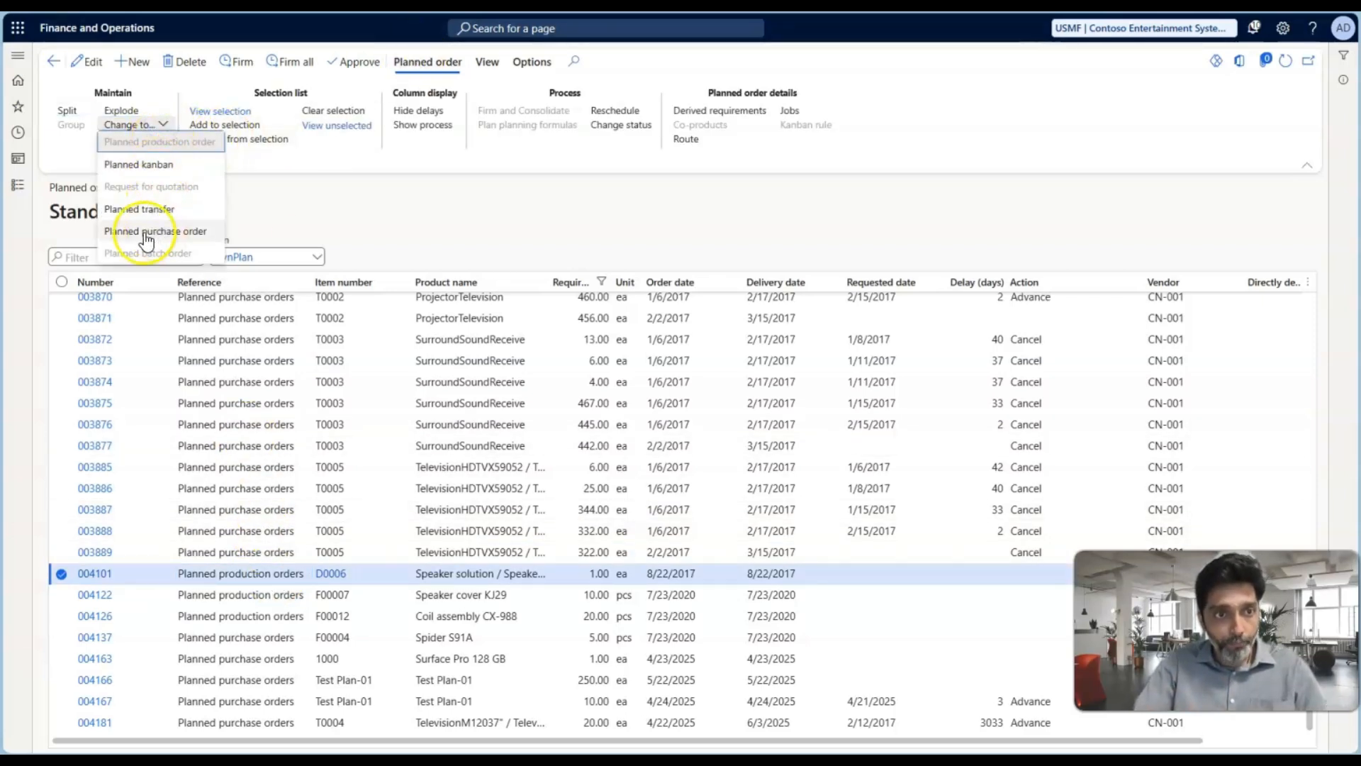
left_click(149, 232)
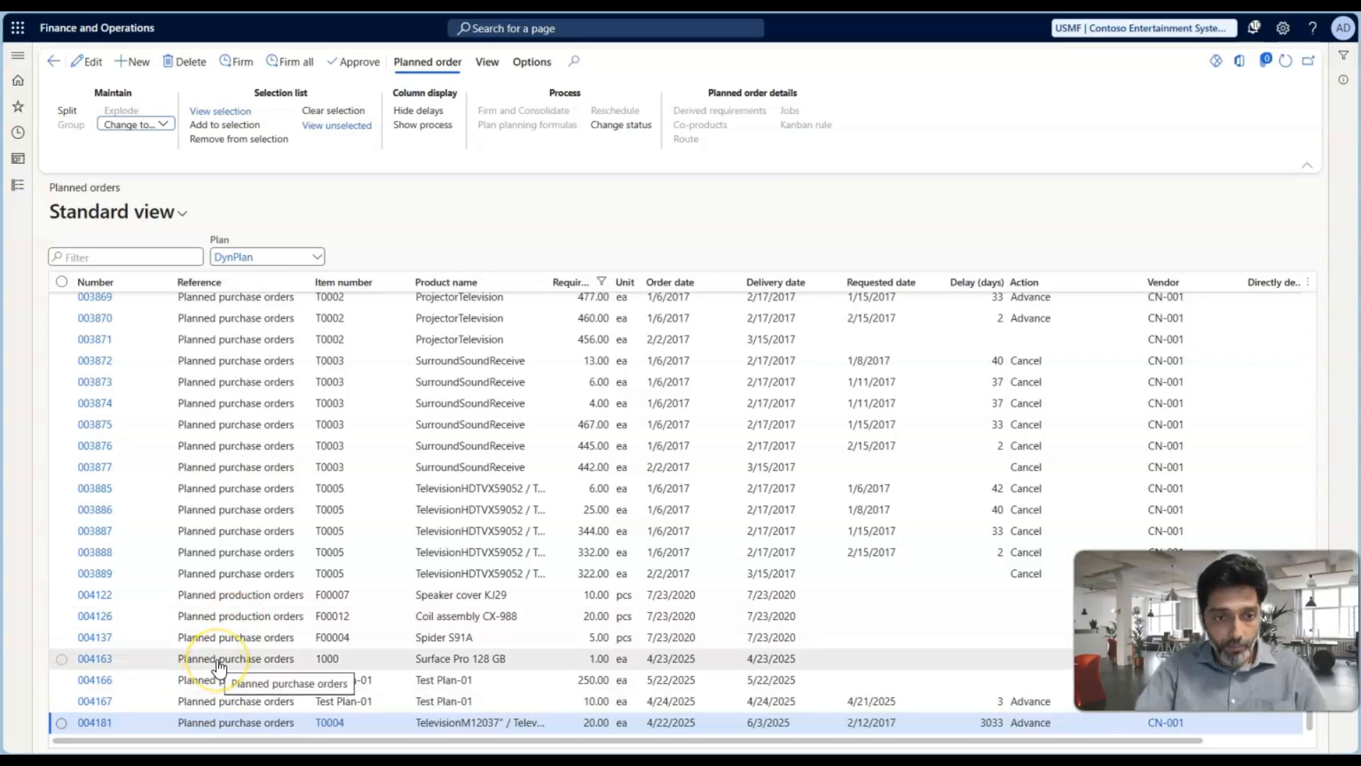
Review the firming parameters for firming all DynPlan planned orders and cancel without firming
scroll(218, 666, "up", 2)
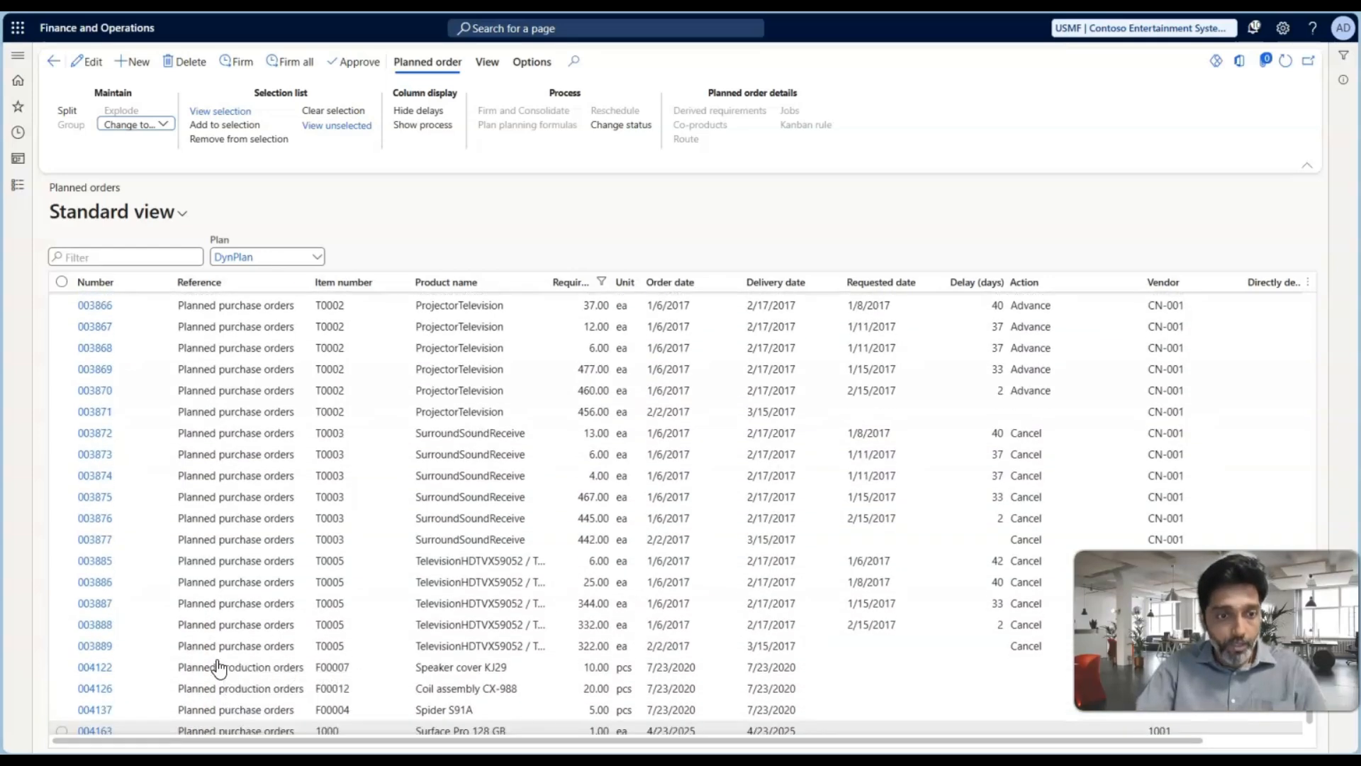
scroll(219, 667, "down", 3)
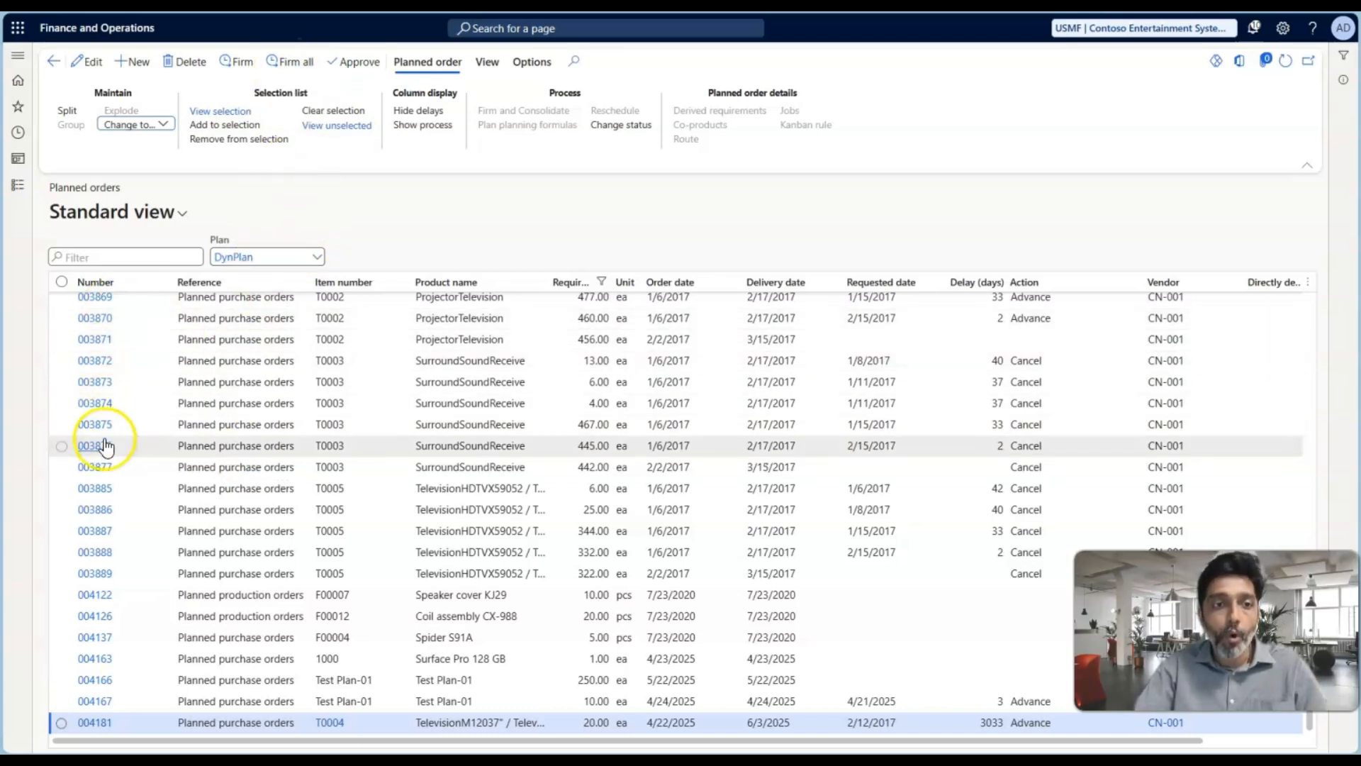
left_click(296, 62)
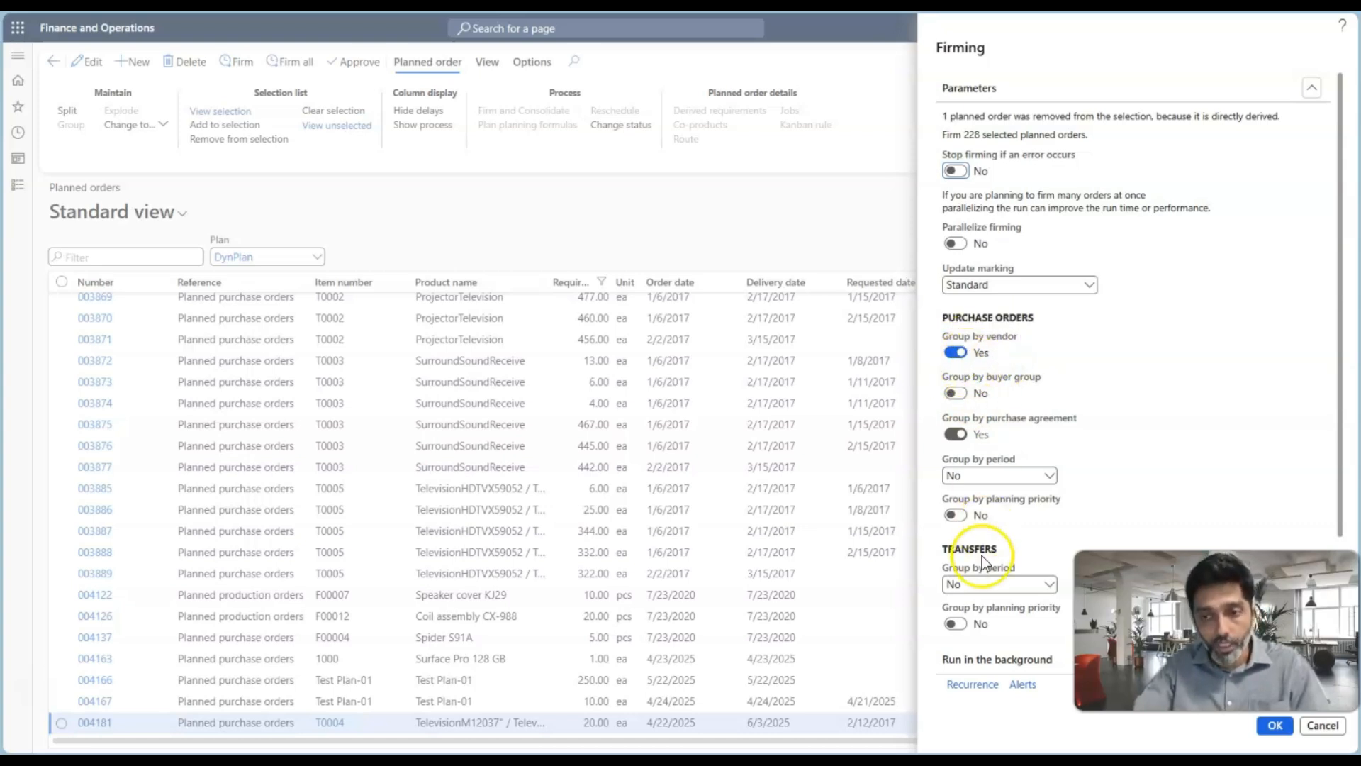
left_click(1320, 727)
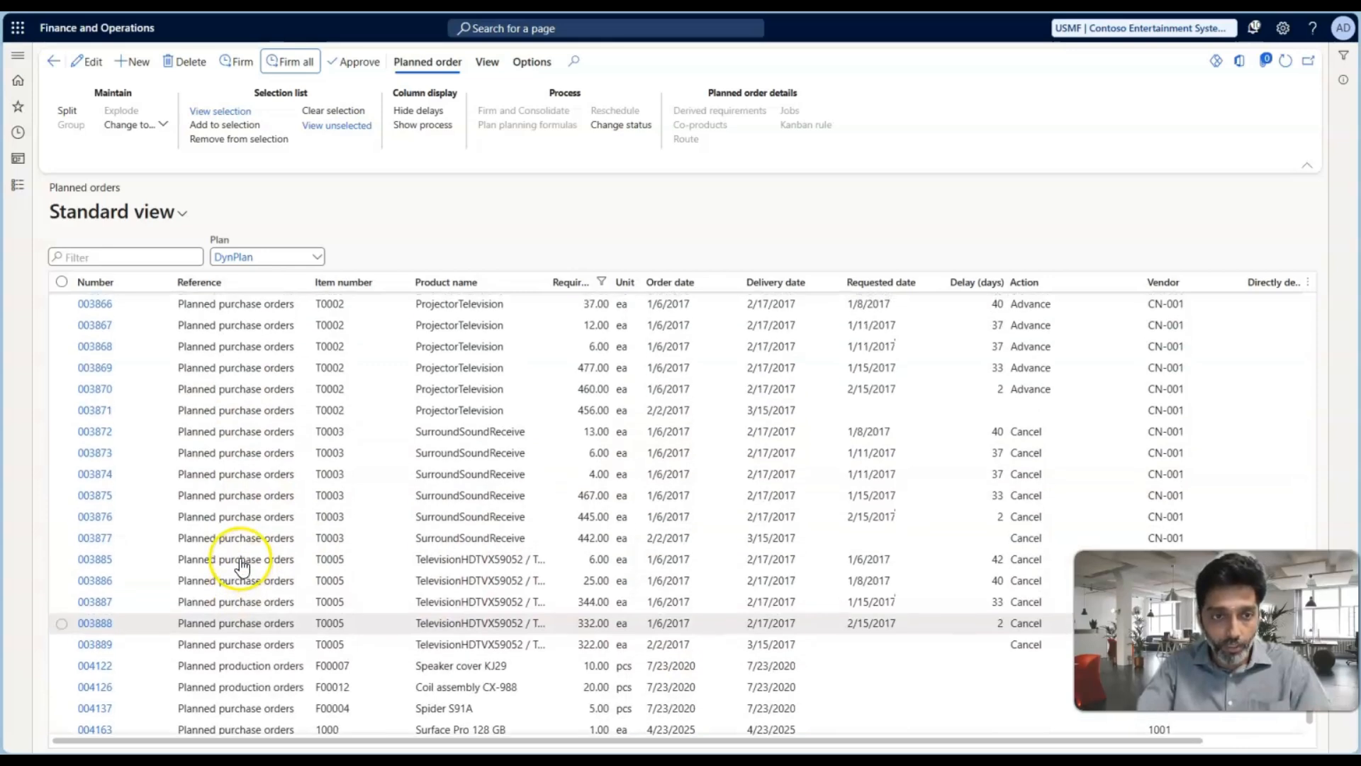
scroll(241, 565, "up", 2)
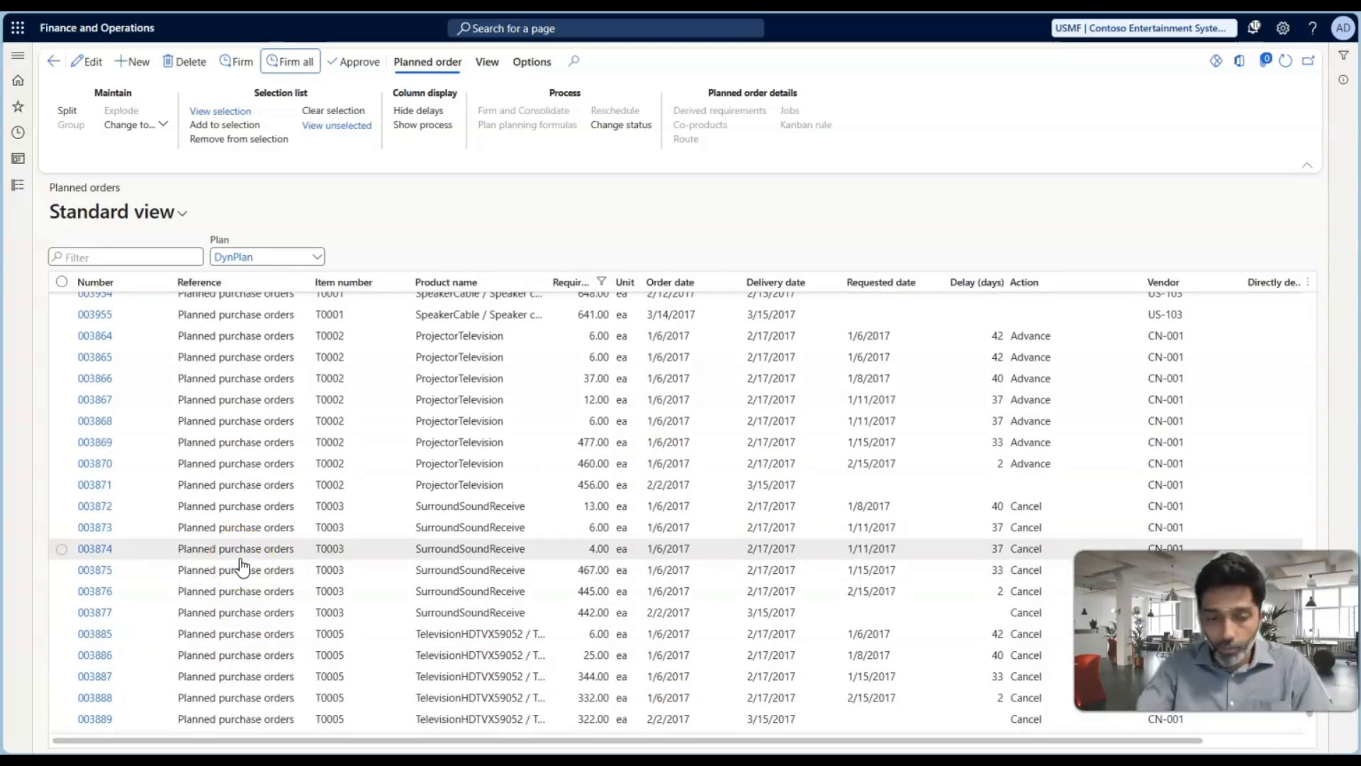
scroll(241, 565, "down", 3)
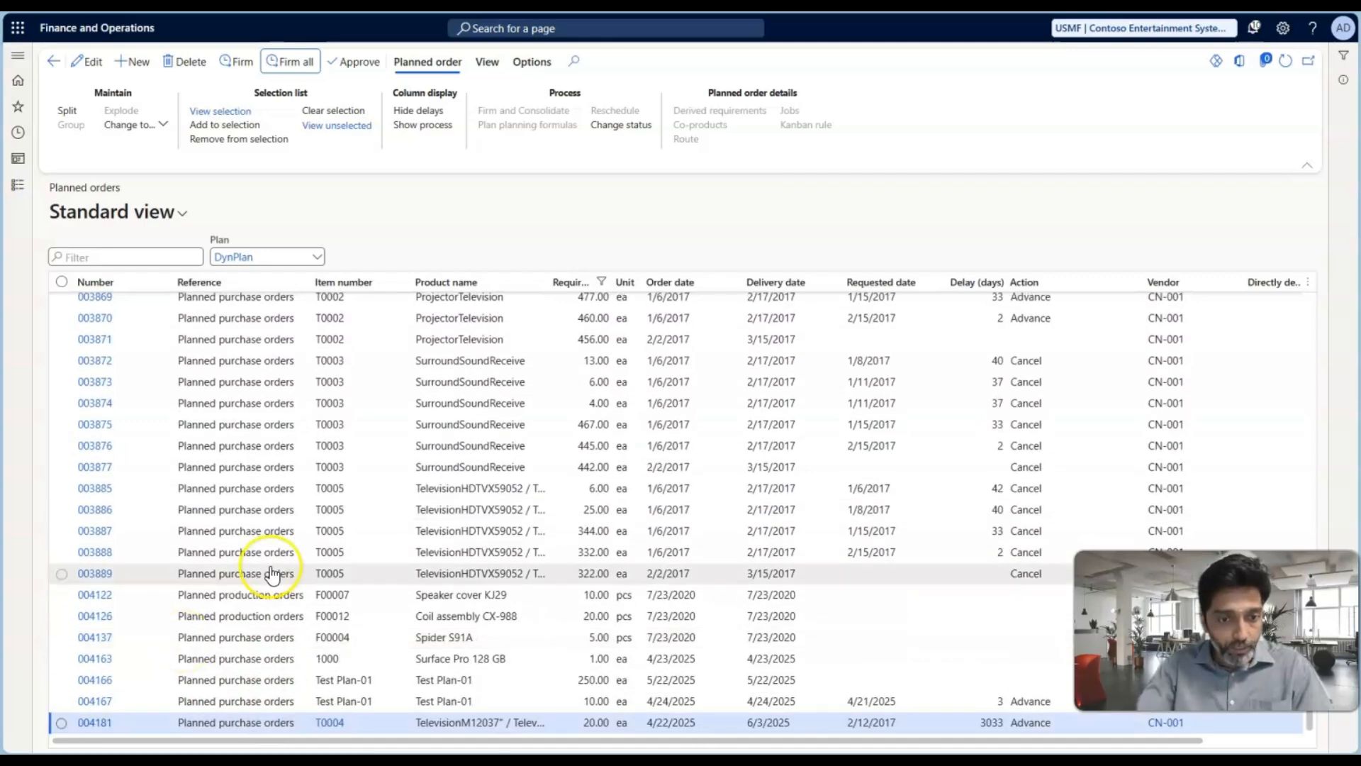
scroll(273, 571, "up", 1)
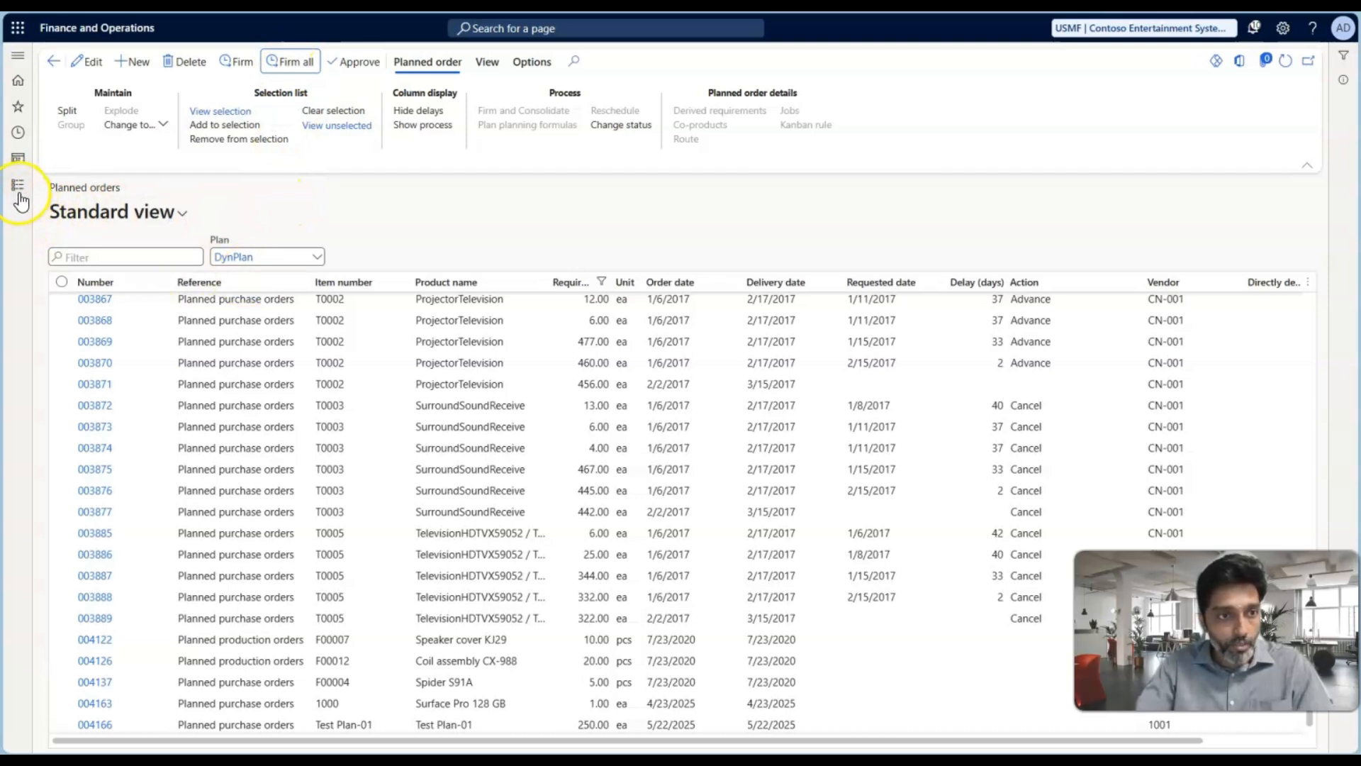
left_click(453, 533)
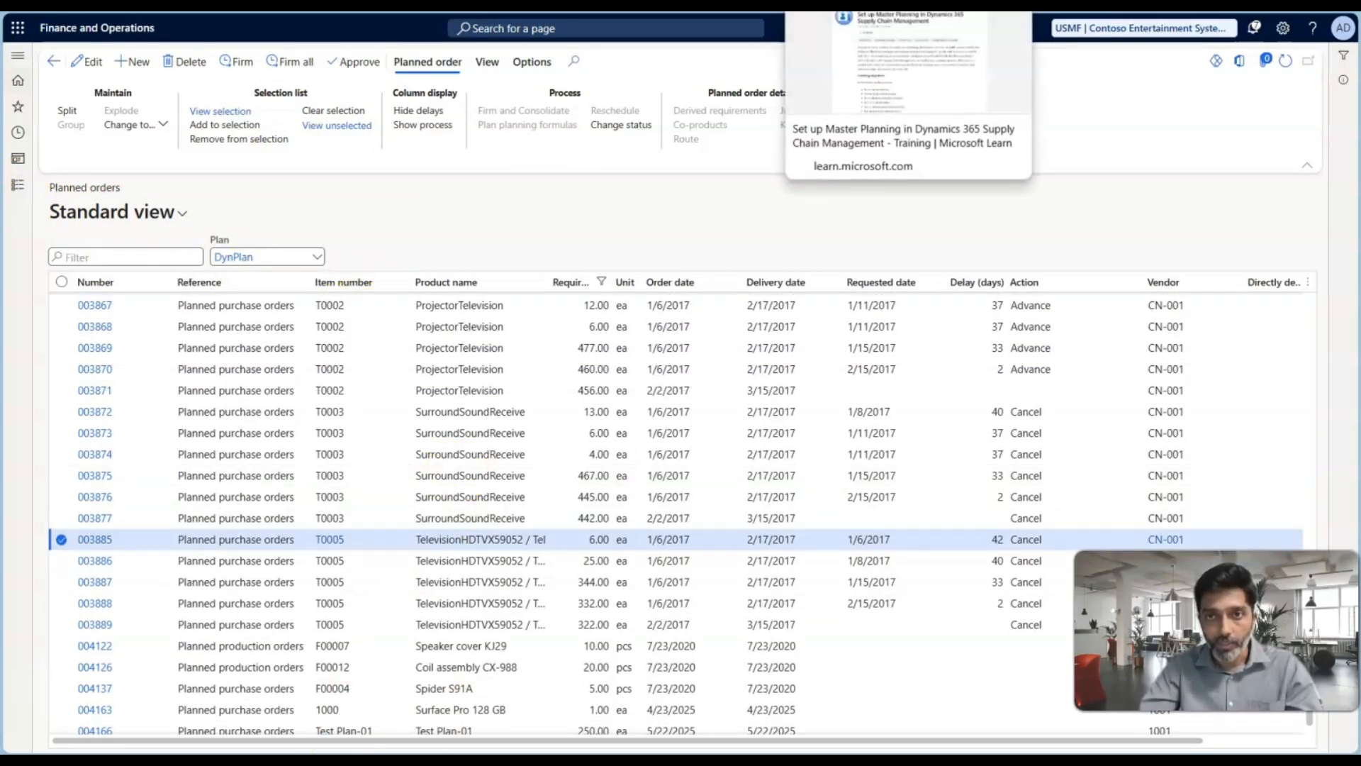
Switch to the Microsoft Learn page and review the Set up Master Planning module's learning objectives, prerequisites and unit list
left_click(829, 2)
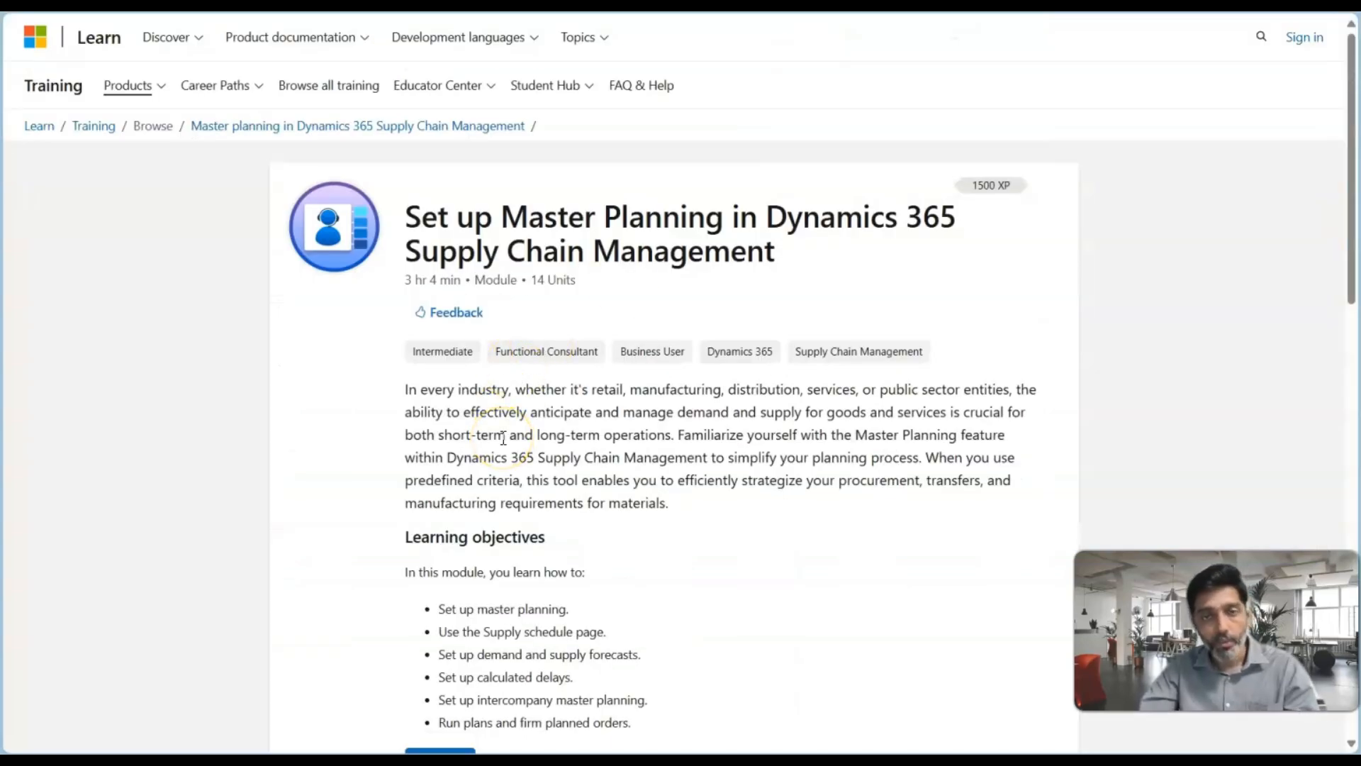
scroll(598, 470, "down", 4)
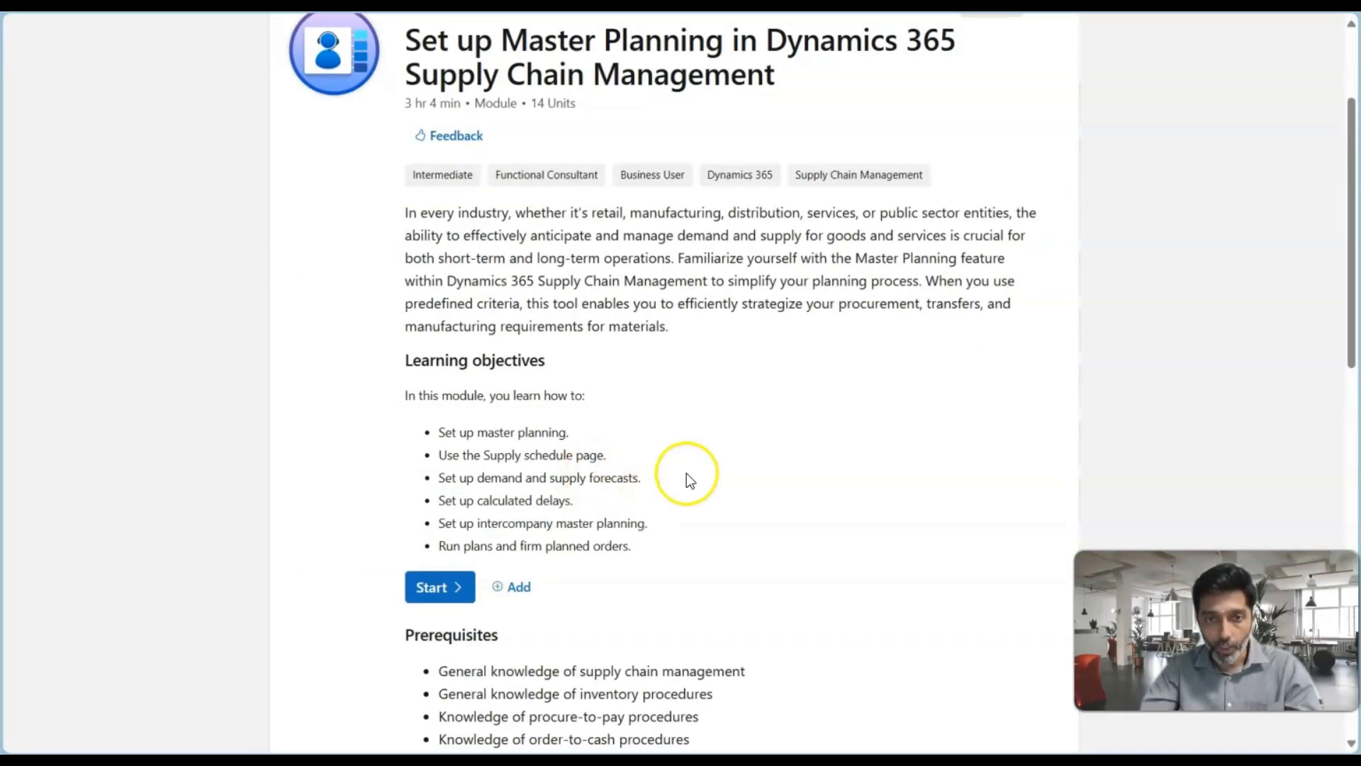
scroll(686, 475, "up", 3)
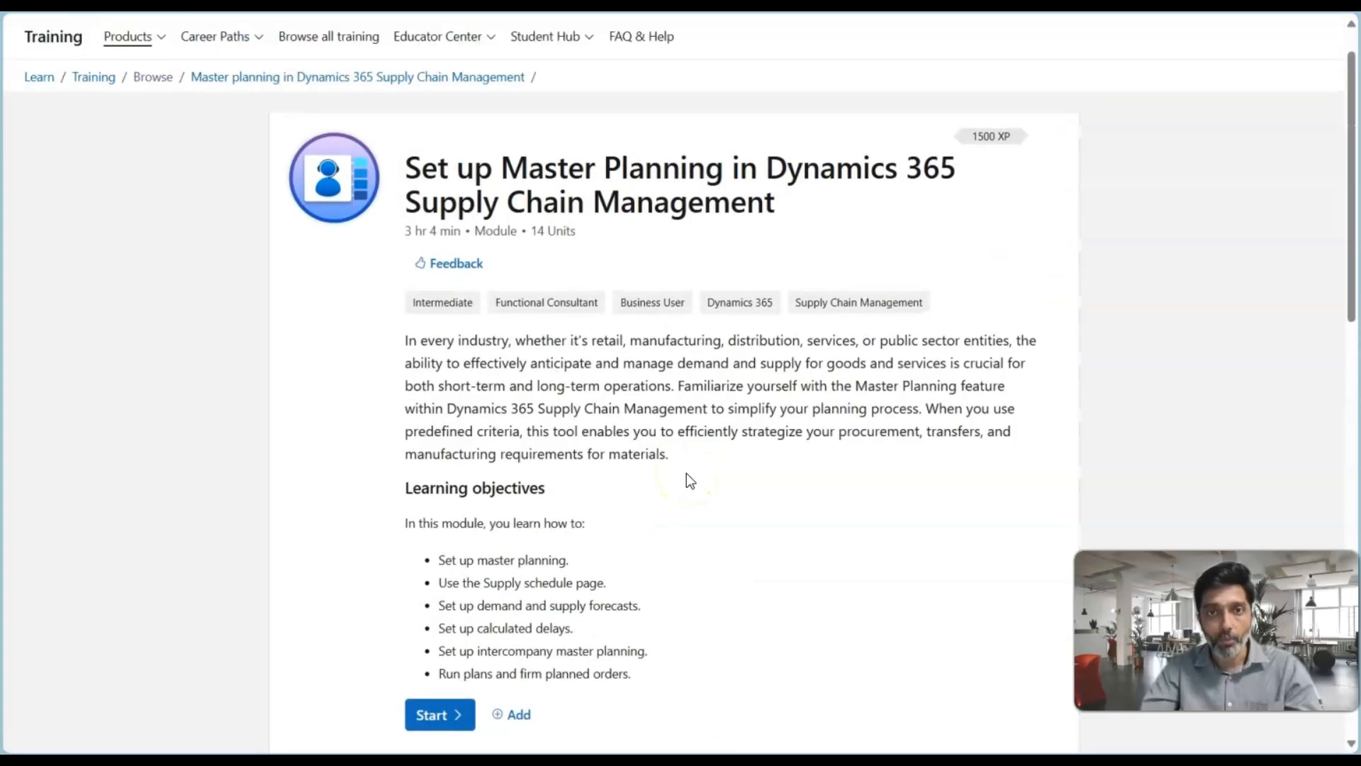
scroll(687, 475, "down", 9)
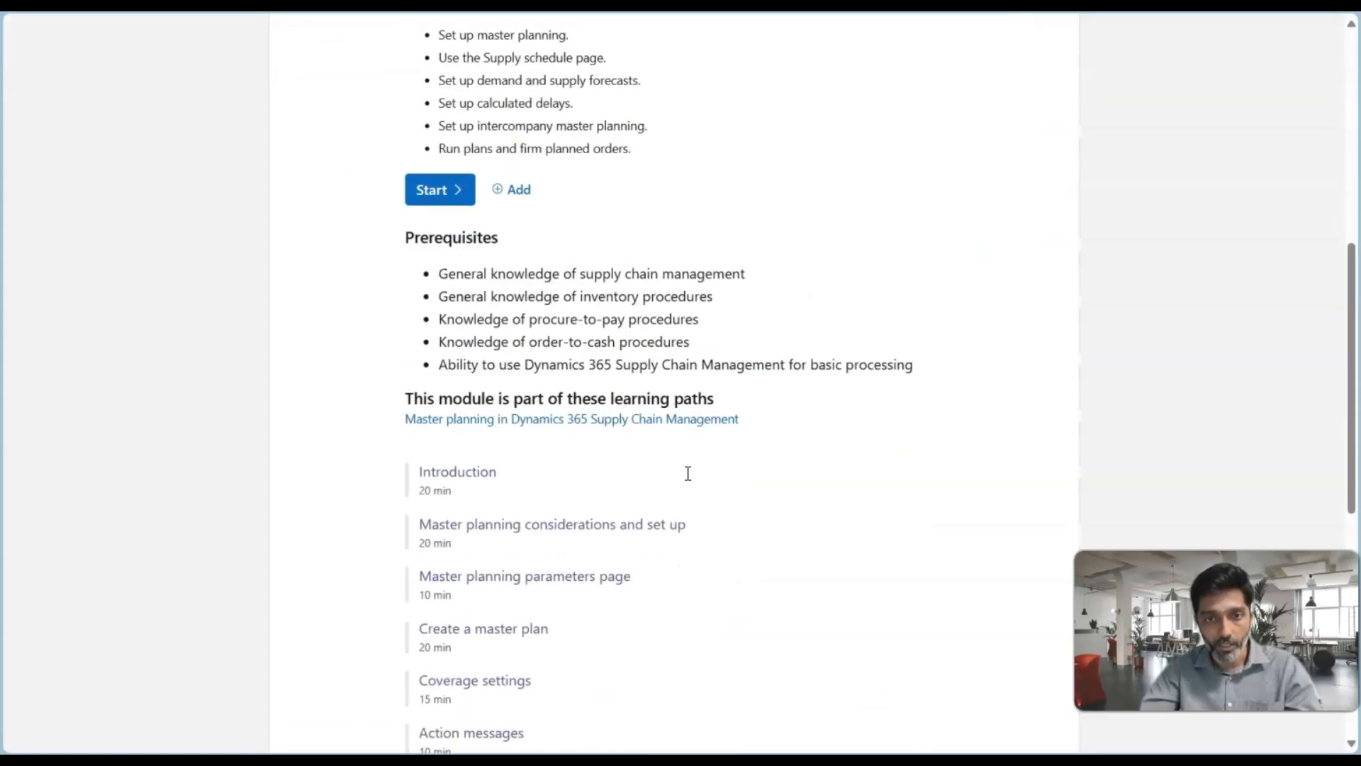
scroll(688, 482, "down", 2)
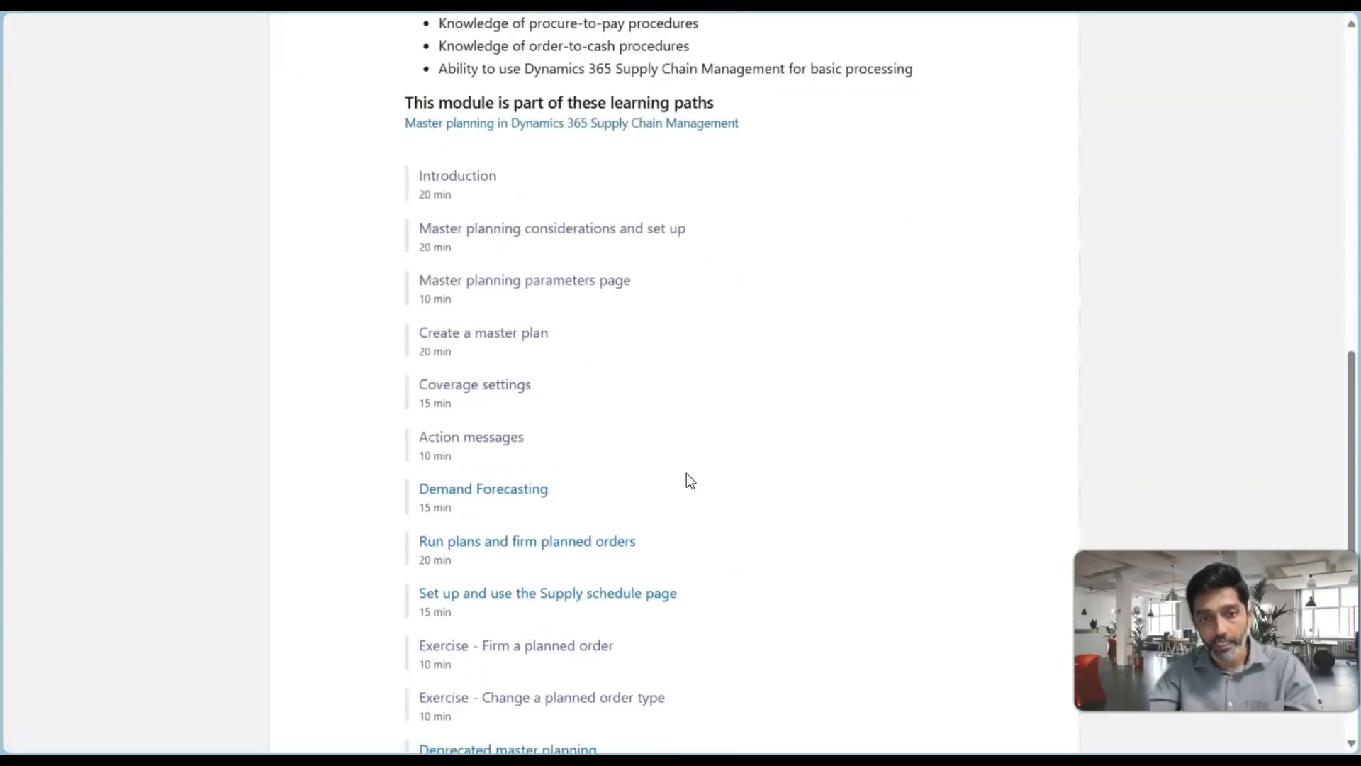
scroll(687, 480, "down", 4)
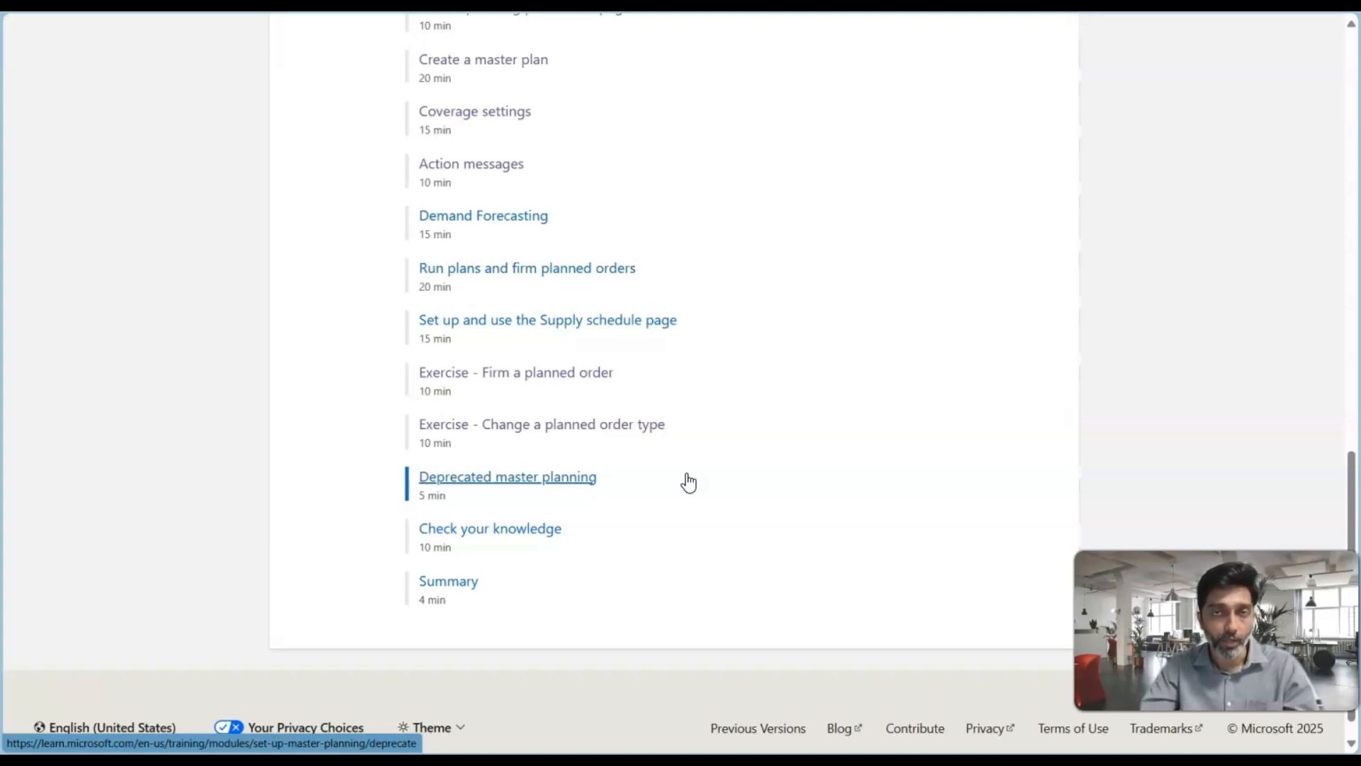
scroll(688, 482, "up", 1)
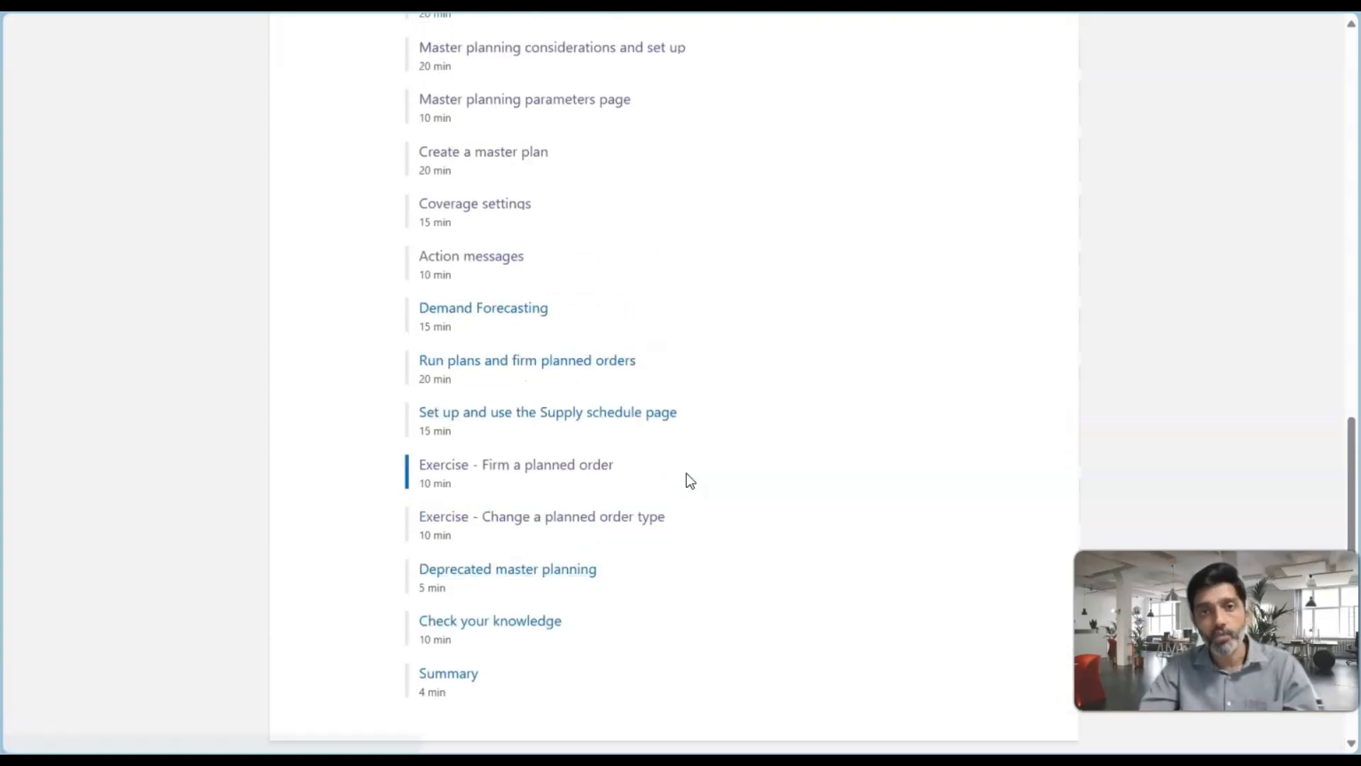
scroll(687, 481, "up", 2)
scroll(689, 481, "up", 1)
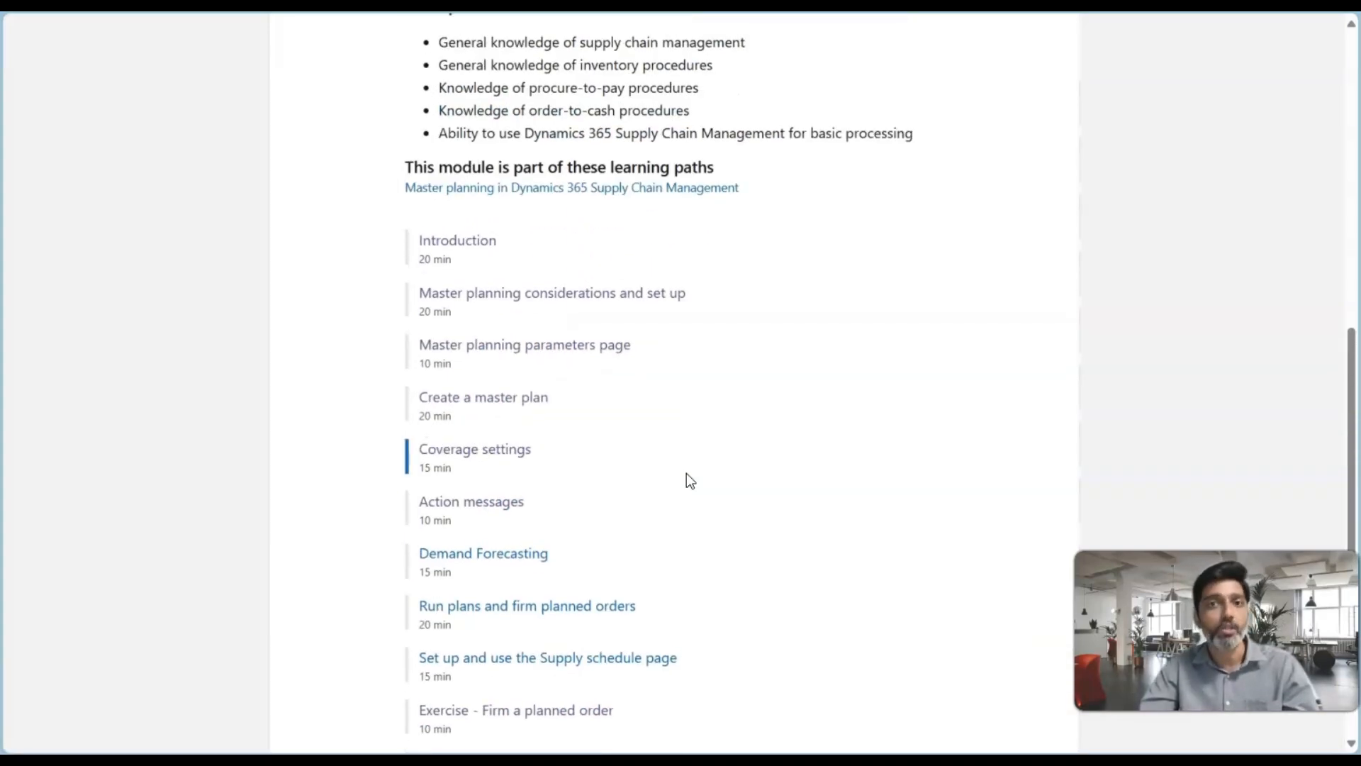
scroll(687, 473, "up", 7)
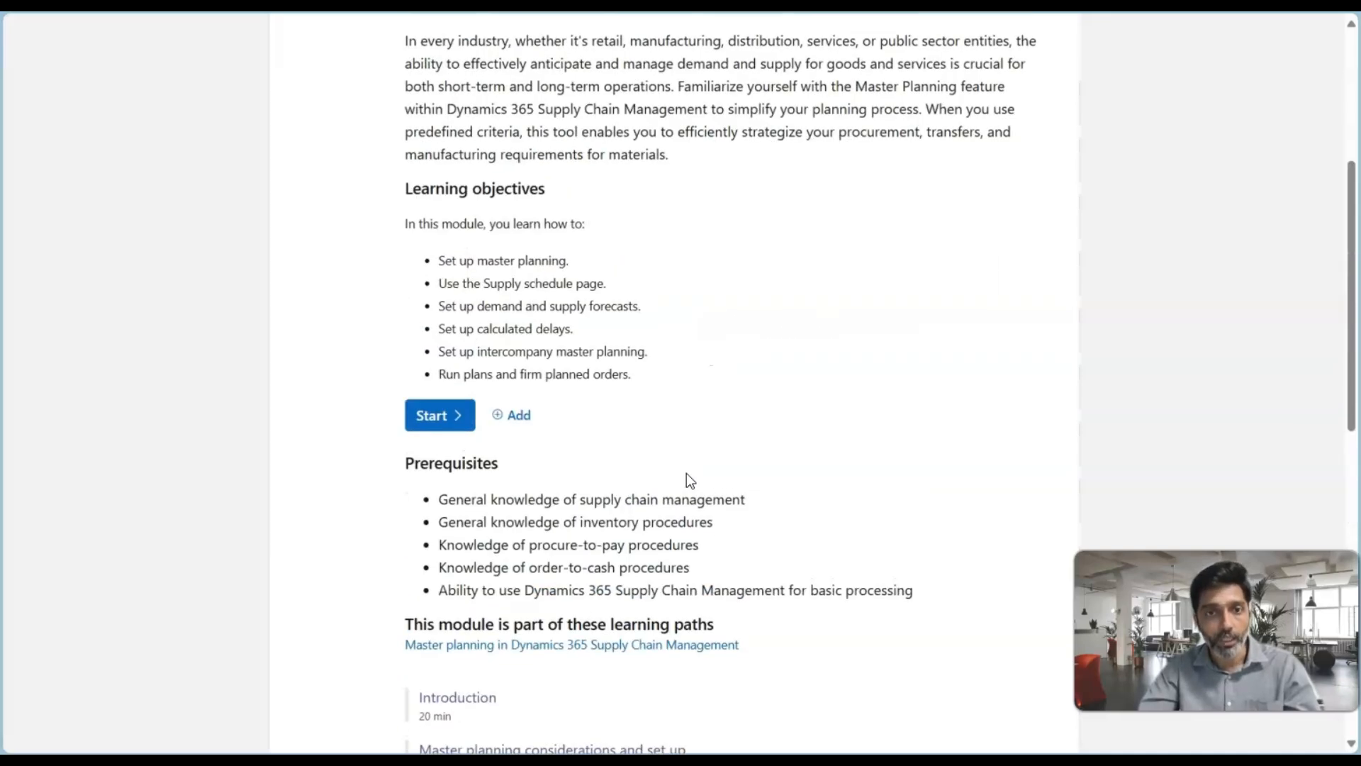
scroll(686, 473, "down", 6)
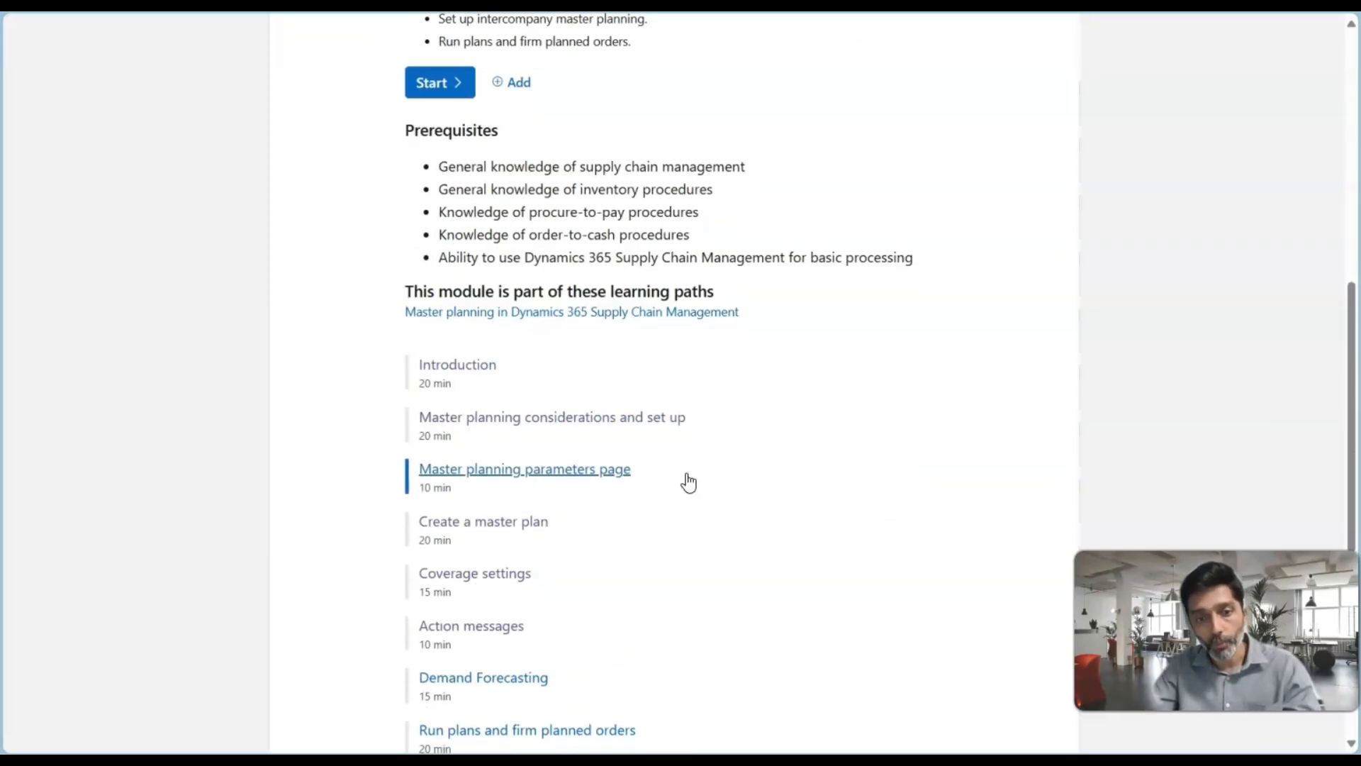
scroll(688, 482, "down", 1)
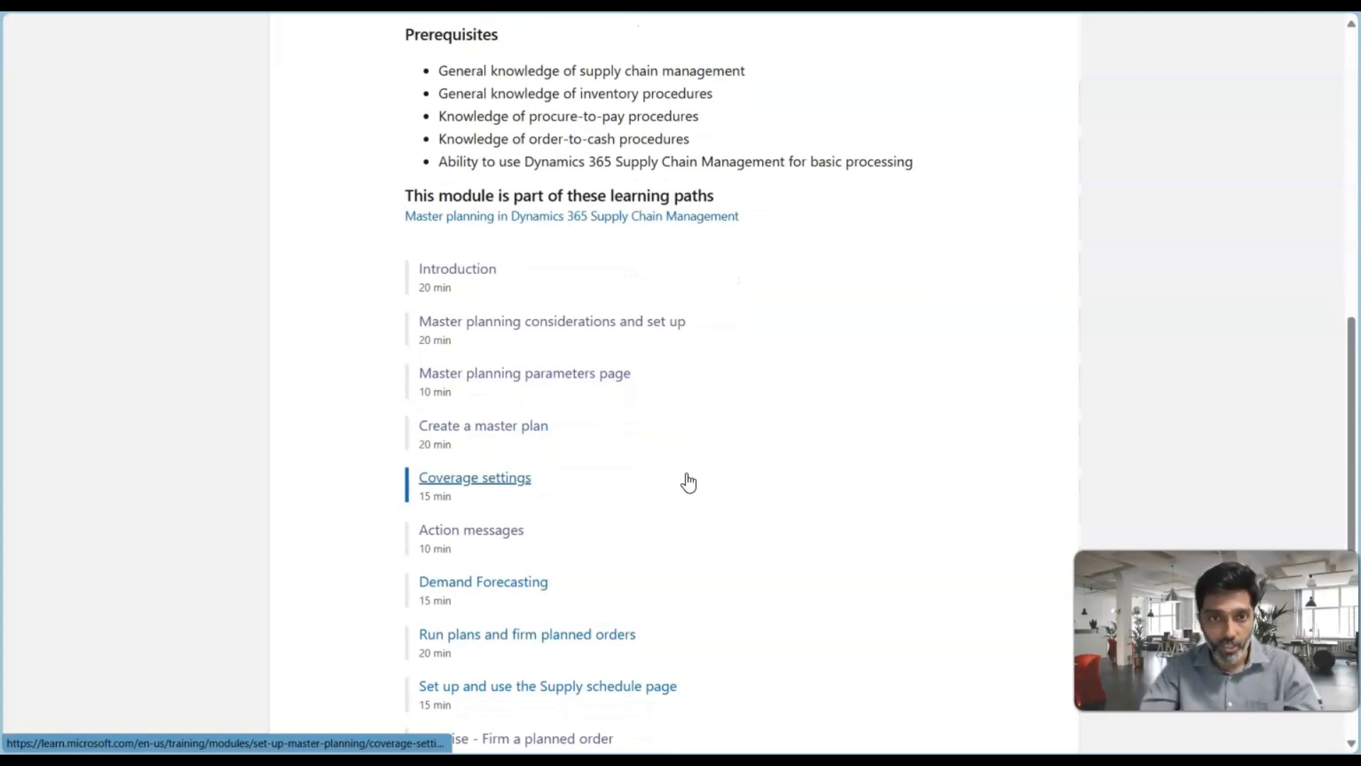
scroll(686, 475, "up", 10)
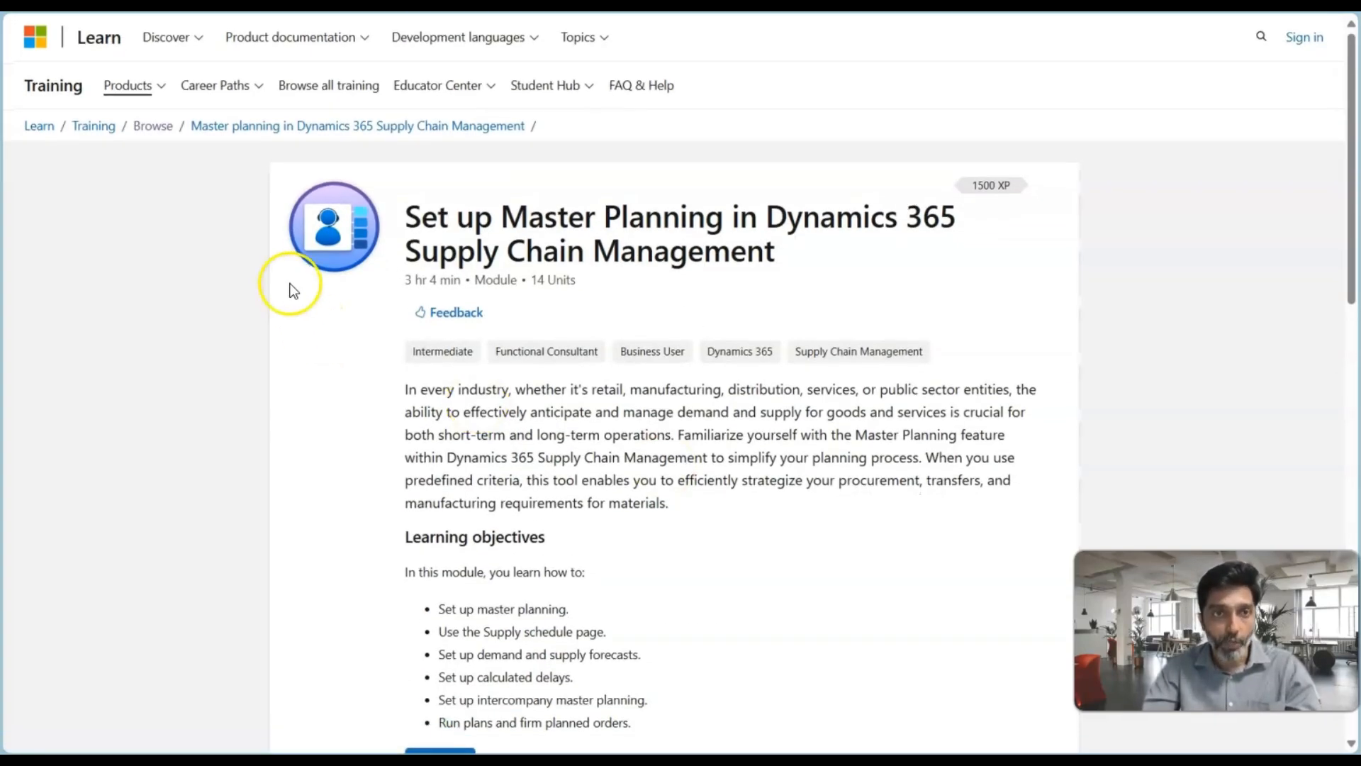
Browse the full Microsoft Learn training catalogue, try the Dynamics 365 product filter, and return to the module page
left_click(315, 92)
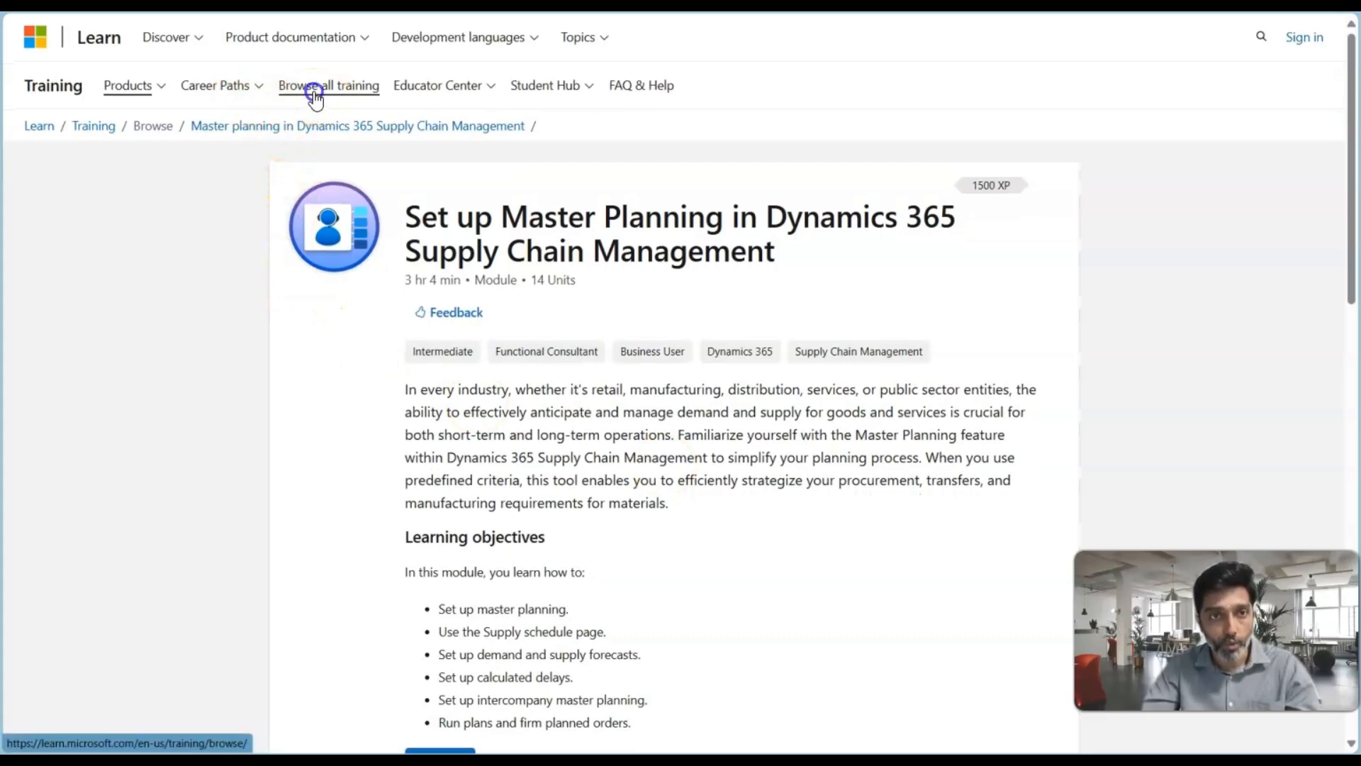
scroll(380, 483, "down", 5)
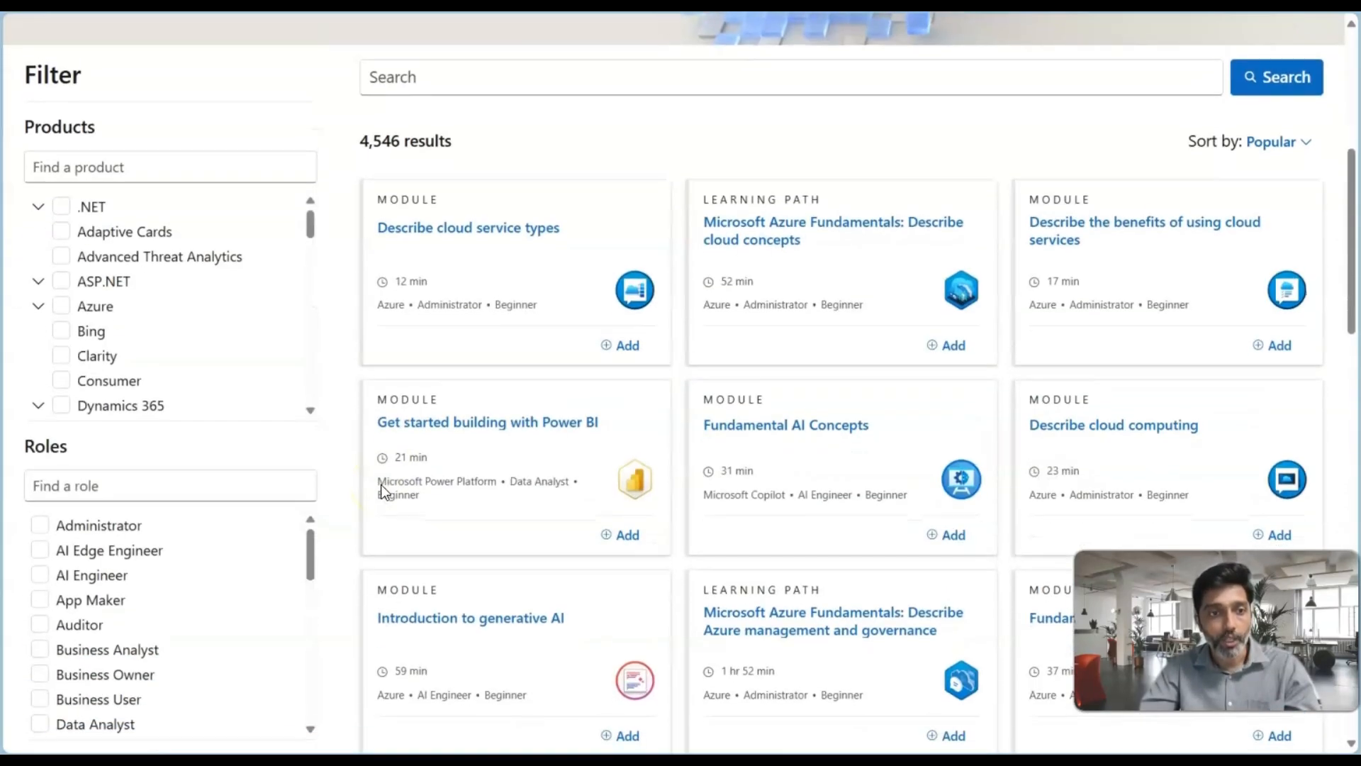
scroll(158, 377, "down", 2)
left_click(116, 287)
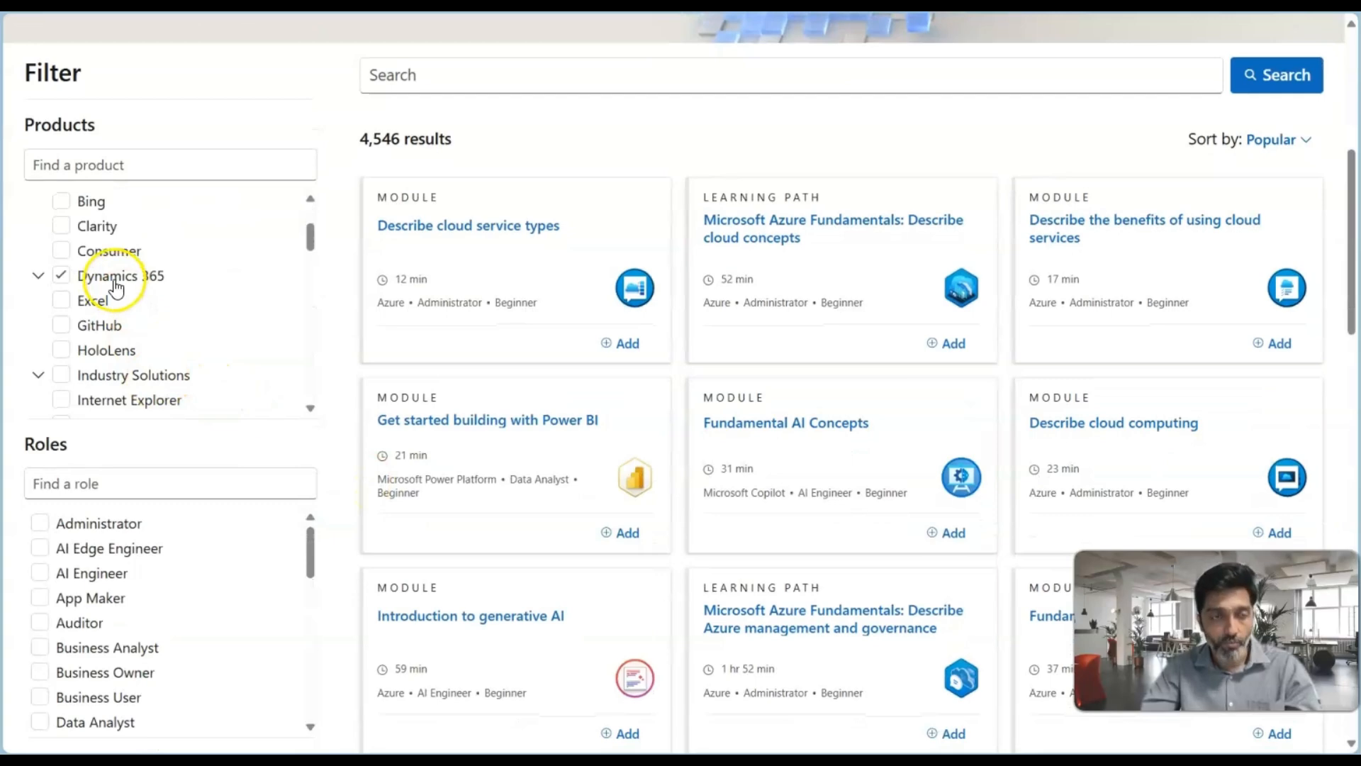
scroll(365, 389, "down", 2)
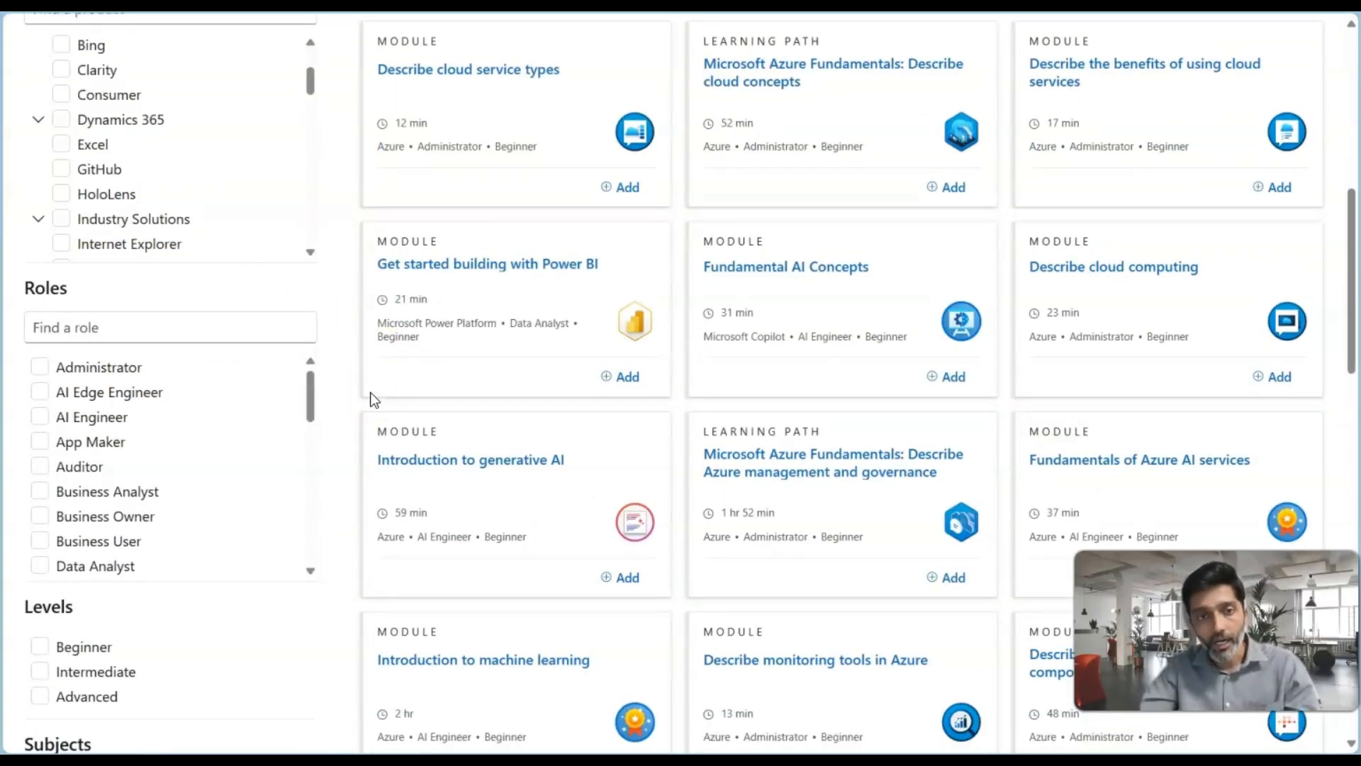
scroll(370, 393, "up", 6)
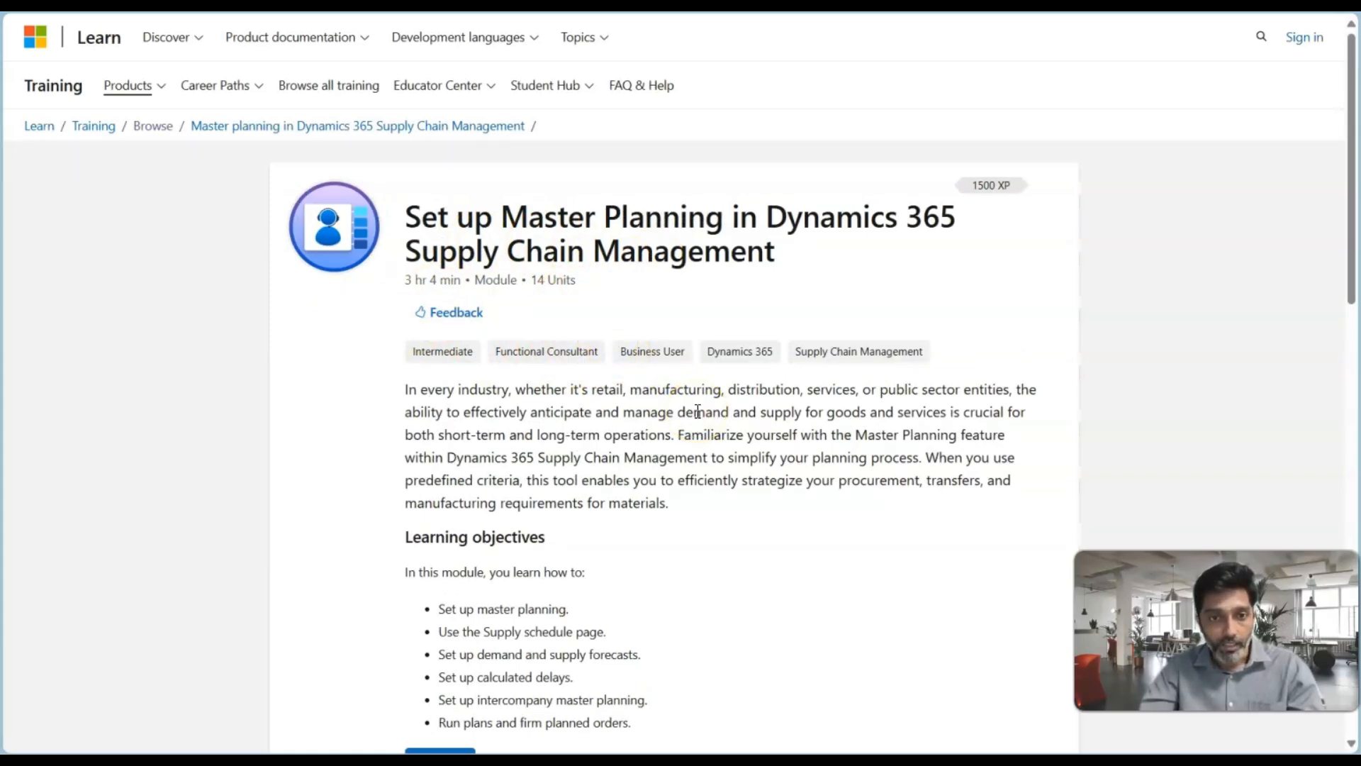
Switch to the presentation and advance the slides to the Safety Margin use case
key("alt+Tab")
key("Right")
key("Right")
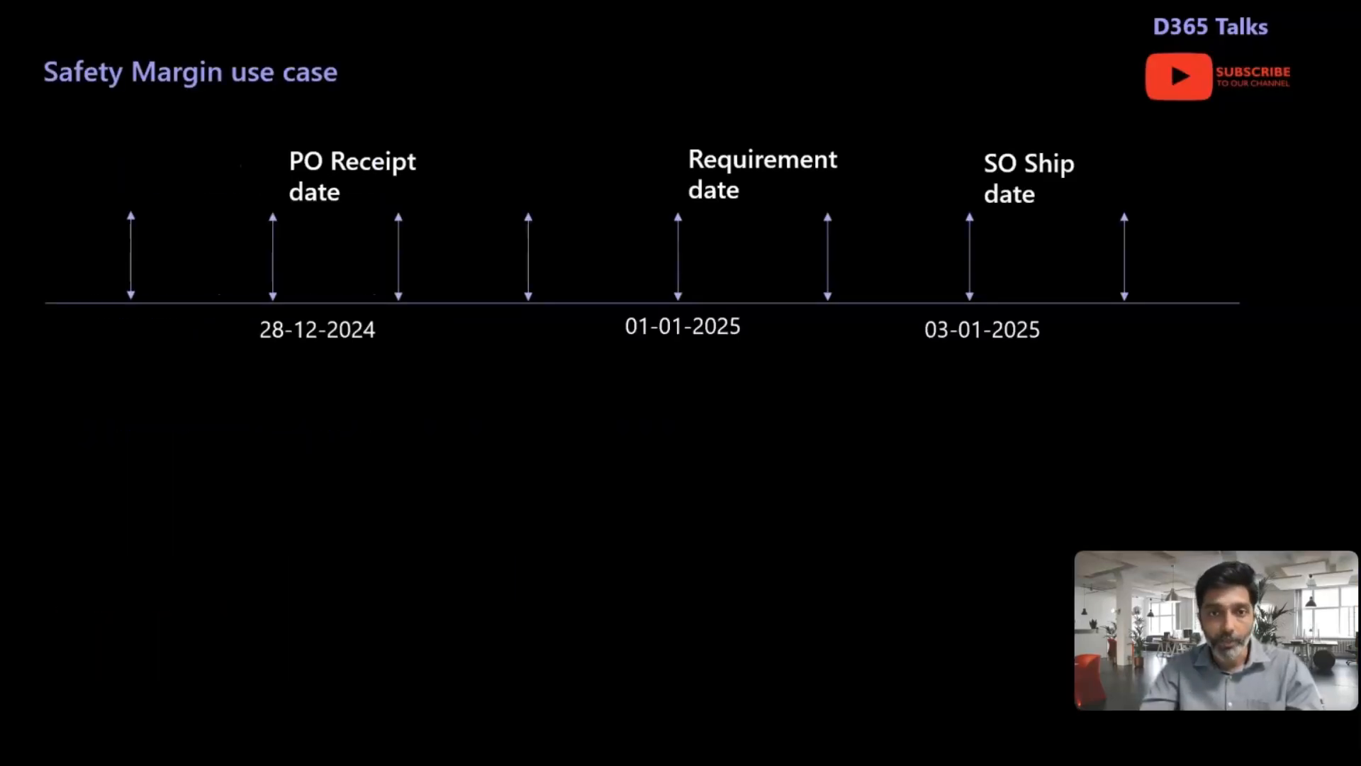